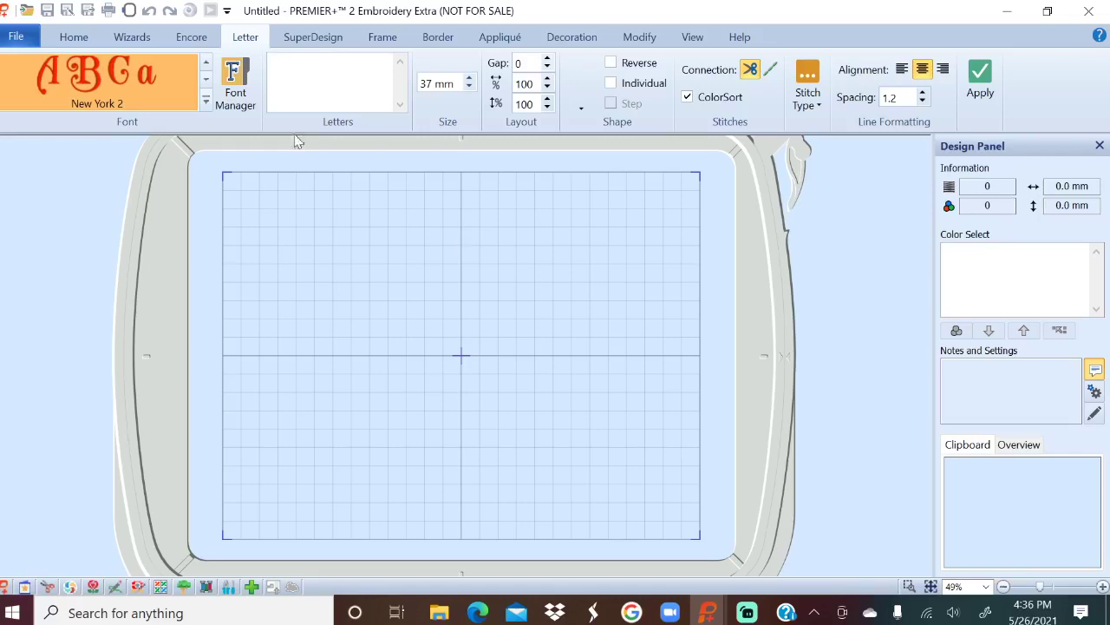
Choose the Palace 12-24mm script font and set the lettering size to 20 mm.
{"action": "left_click", "coordinate": [206, 102]}
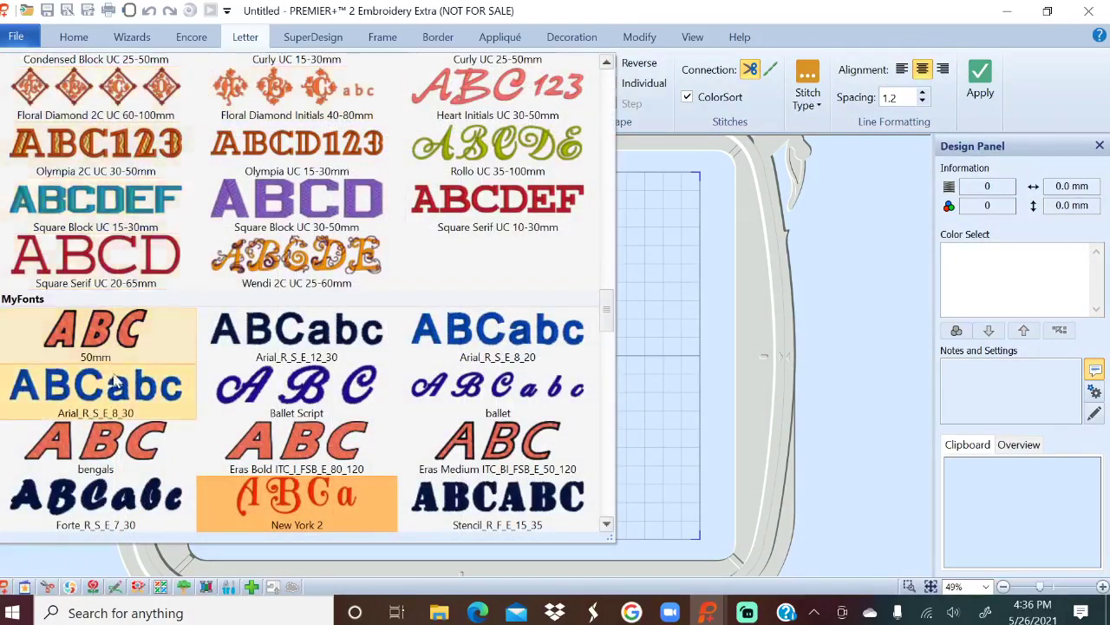
{"action": "scroll", "coordinate": [115, 375], "scroll_direction": "down", "scroll_amount": 10}
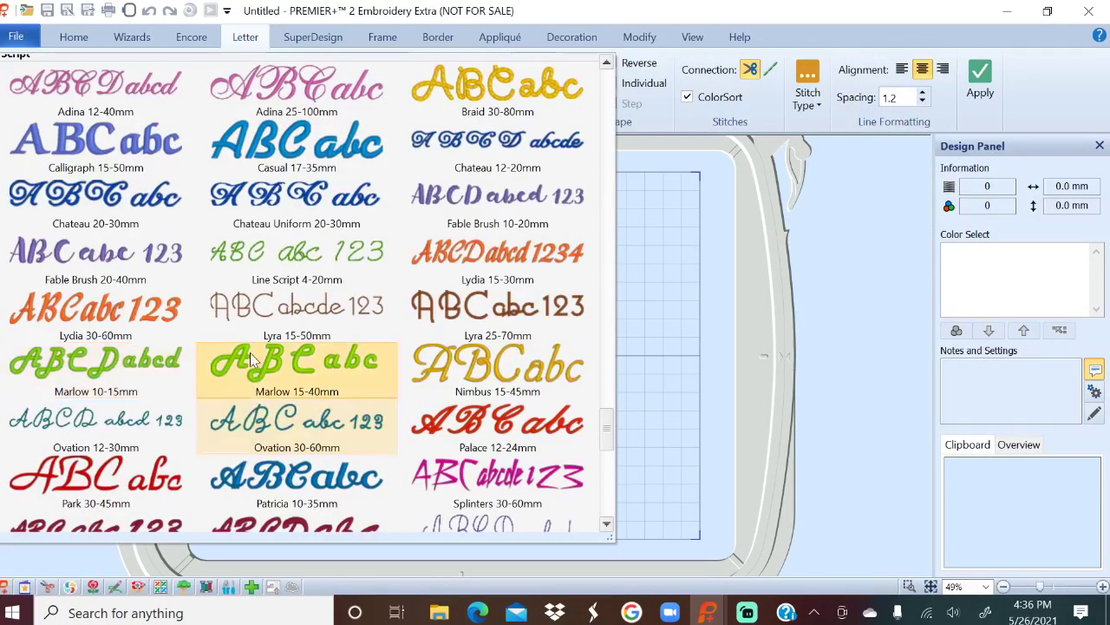
{"action": "left_click", "coordinate": [510, 429]}
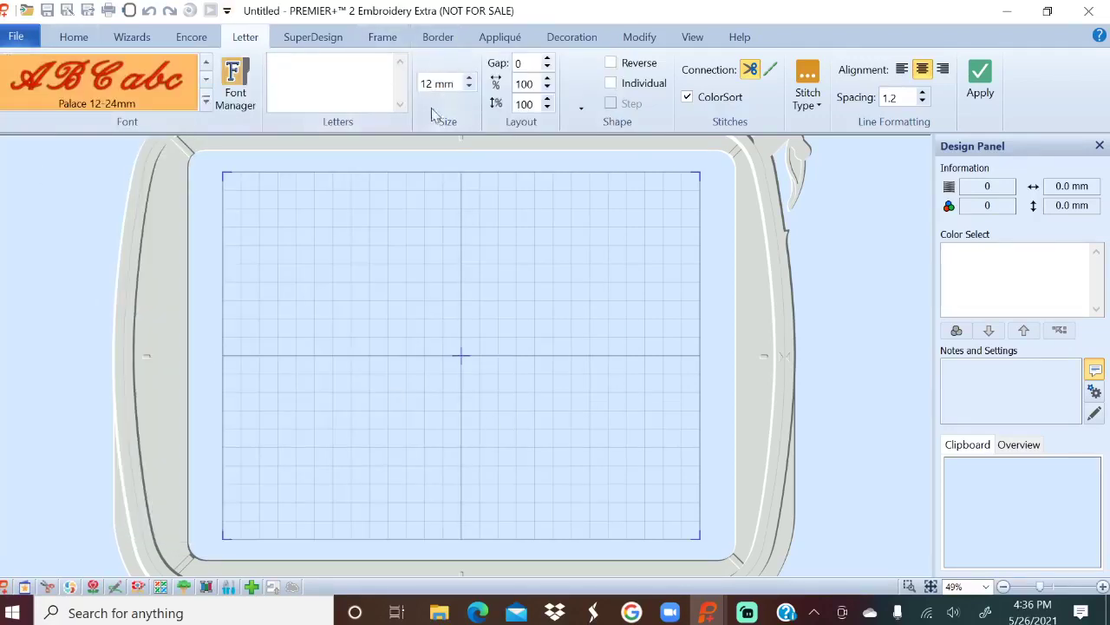
{"action": "left_click", "coordinate": [457, 85]}
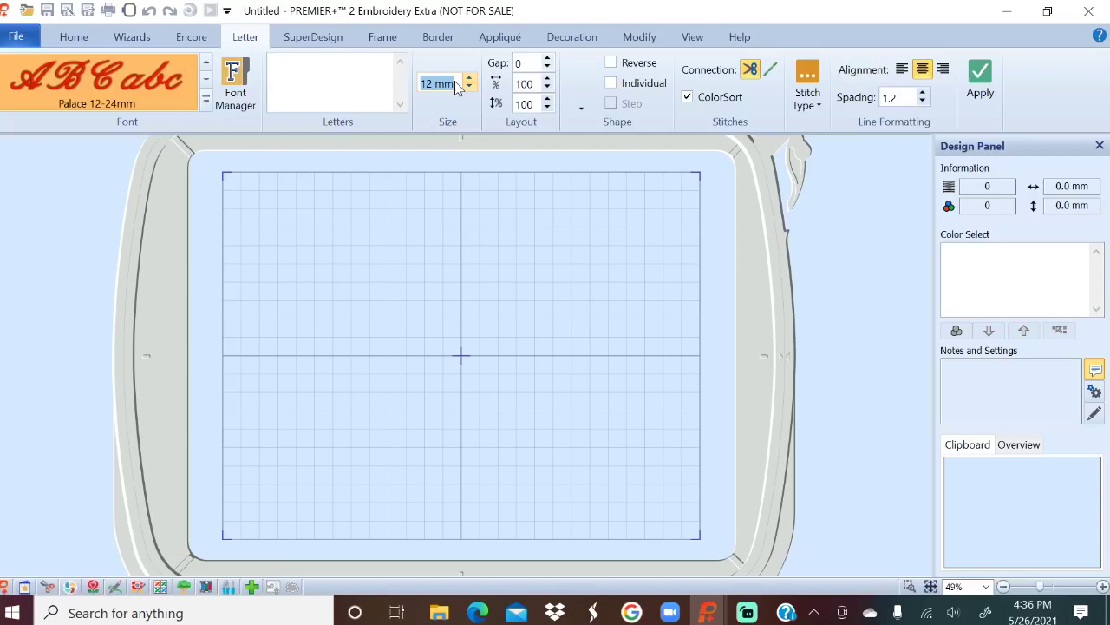
{"action": "type", "text": "20"}
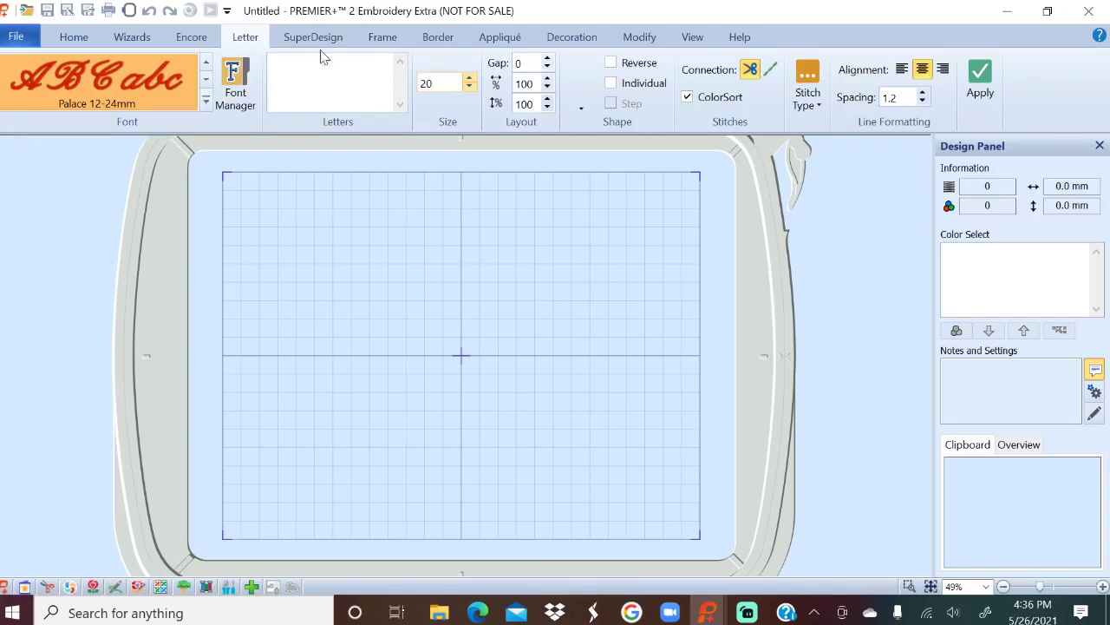
{"action": "key", "text": "Return"}
Enter 'Happy Graduation', apply it to the hoop, and move it near the top edge.
{"action": "type", "text": "Happy Gradu"}
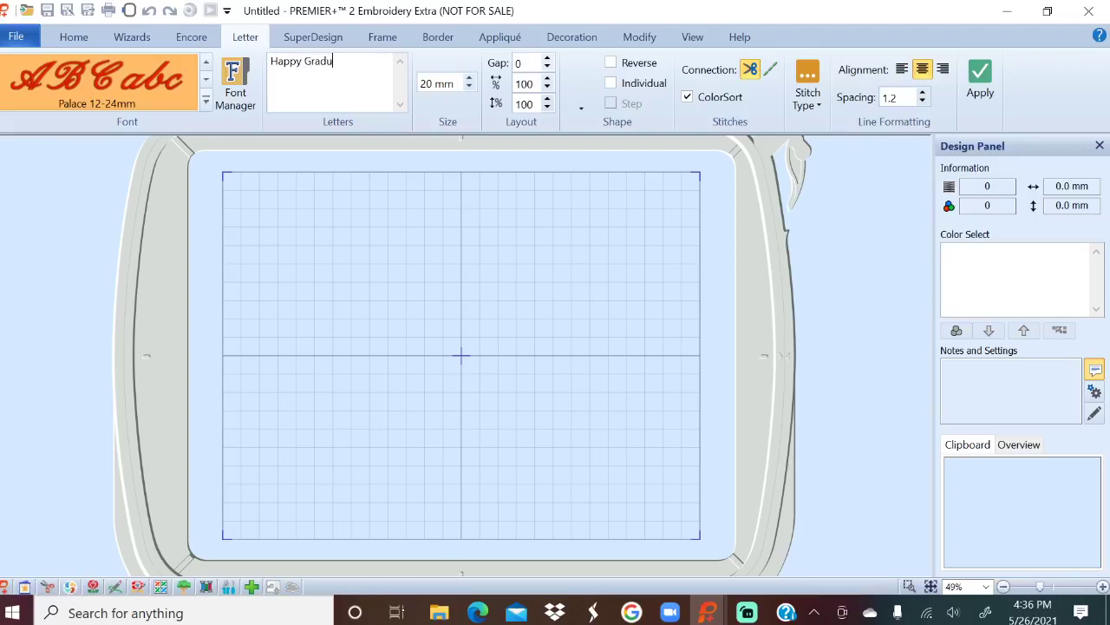
{"action": "type", "text": "ation"}
{"action": "left_click", "coordinate": [981, 87]}
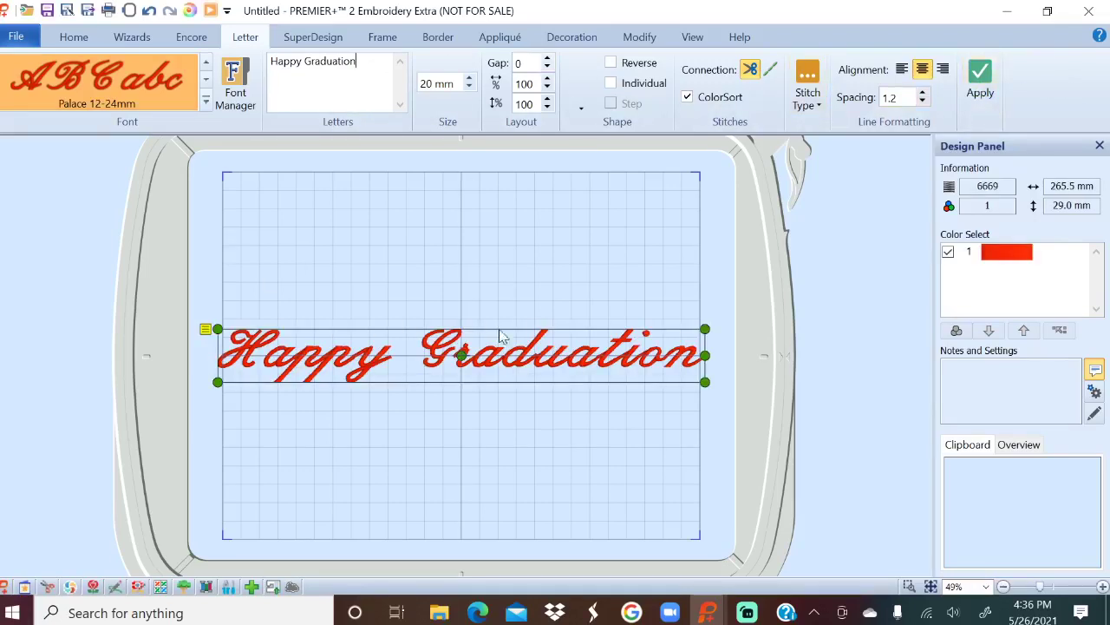
{"action": "left_click_drag", "start_coordinate": [550, 355], "coordinate": [551, 242]}
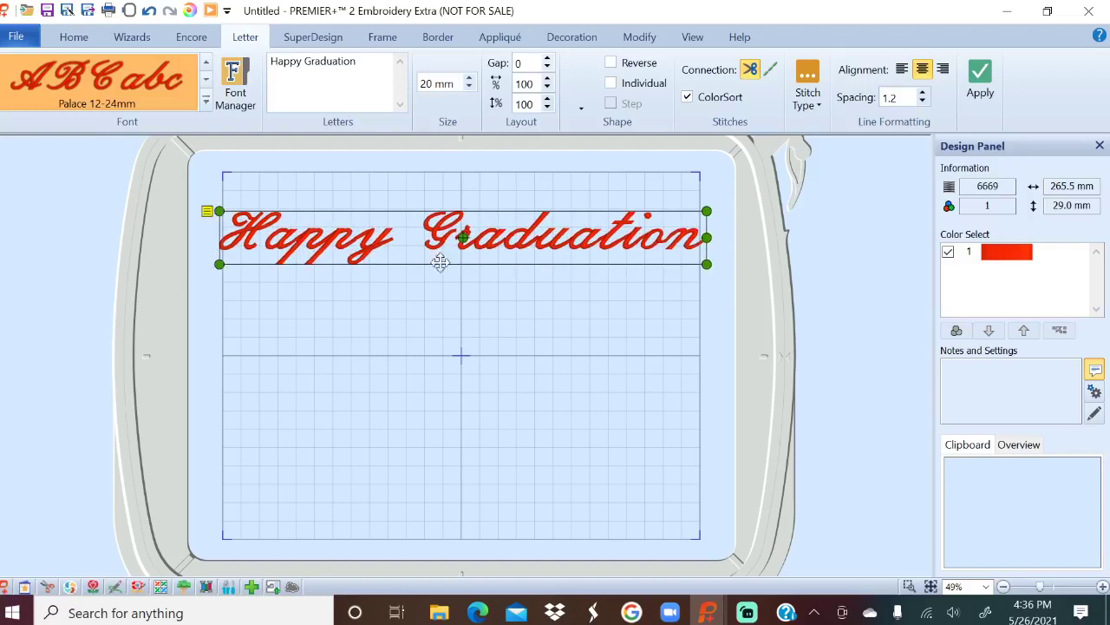
Switch to the Georgia 20-40mm font and replace the lettering text with 'Congratulations'.
{"action": "left_click", "coordinate": [206, 100]}
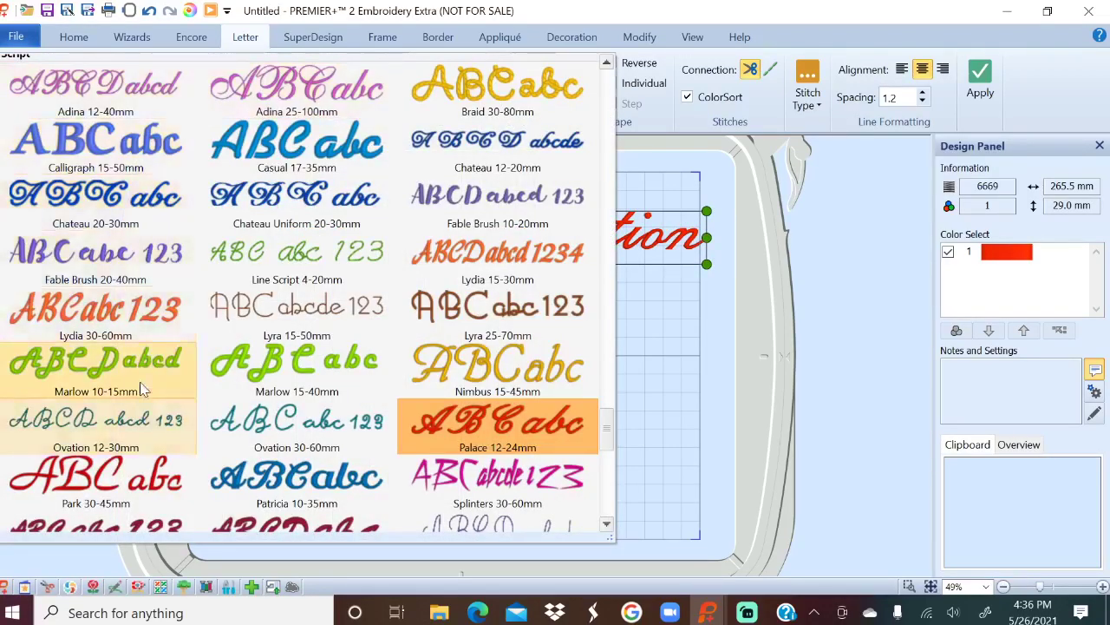
{"action": "scroll", "coordinate": [139, 386], "scroll_direction": "down", "scroll_amount": 10}
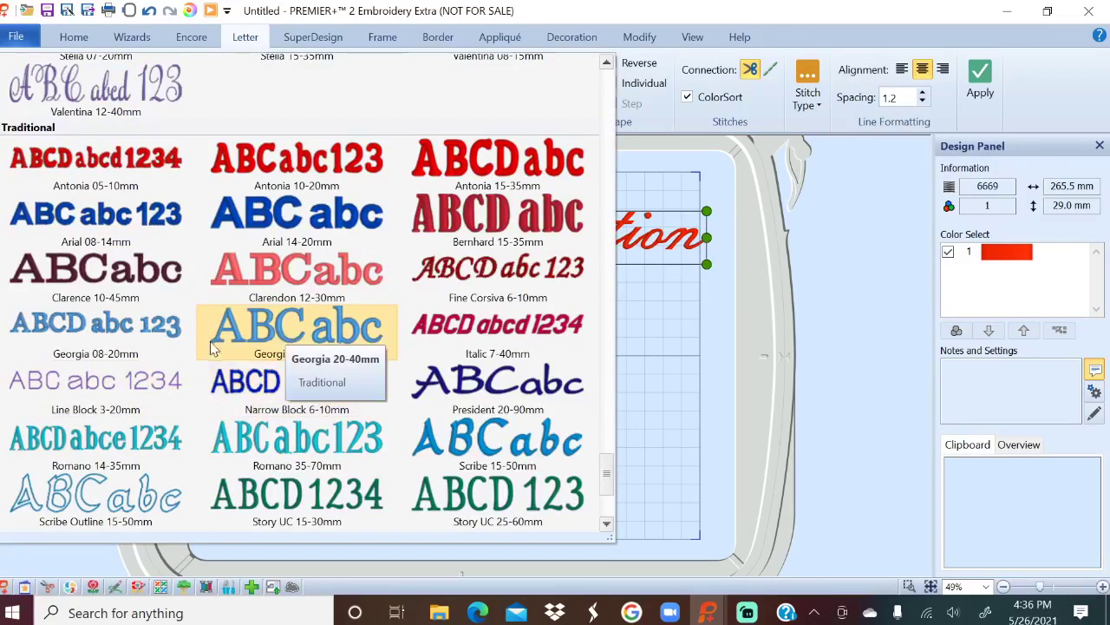
{"action": "left_click", "coordinate": [347, 332]}
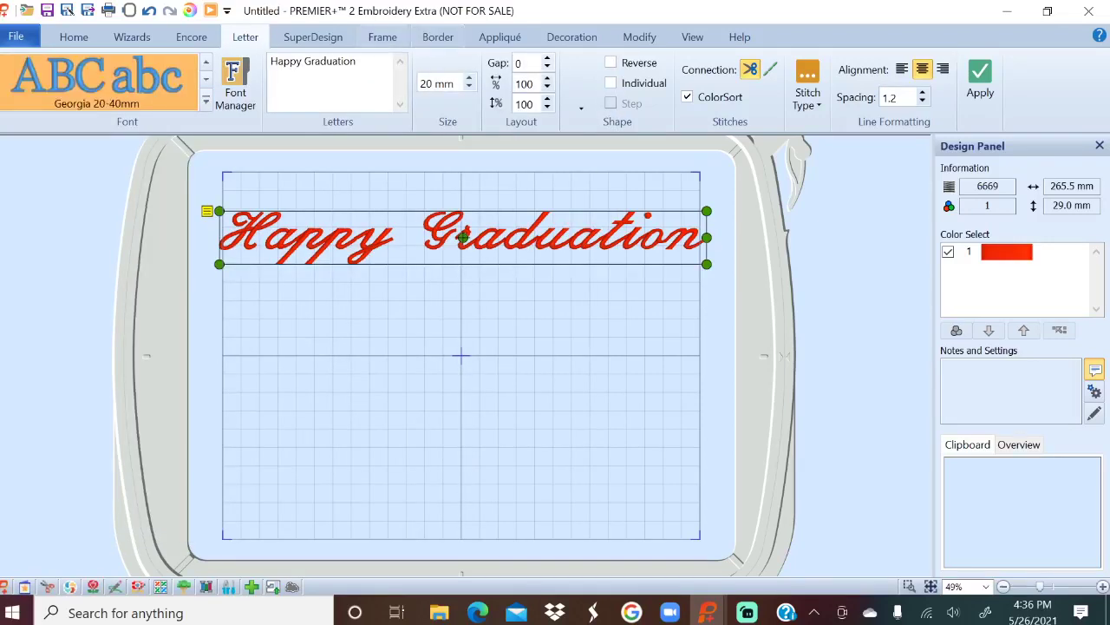
{"action": "left_click_drag", "start_coordinate": [359, 61], "coordinate": [269, 61]}
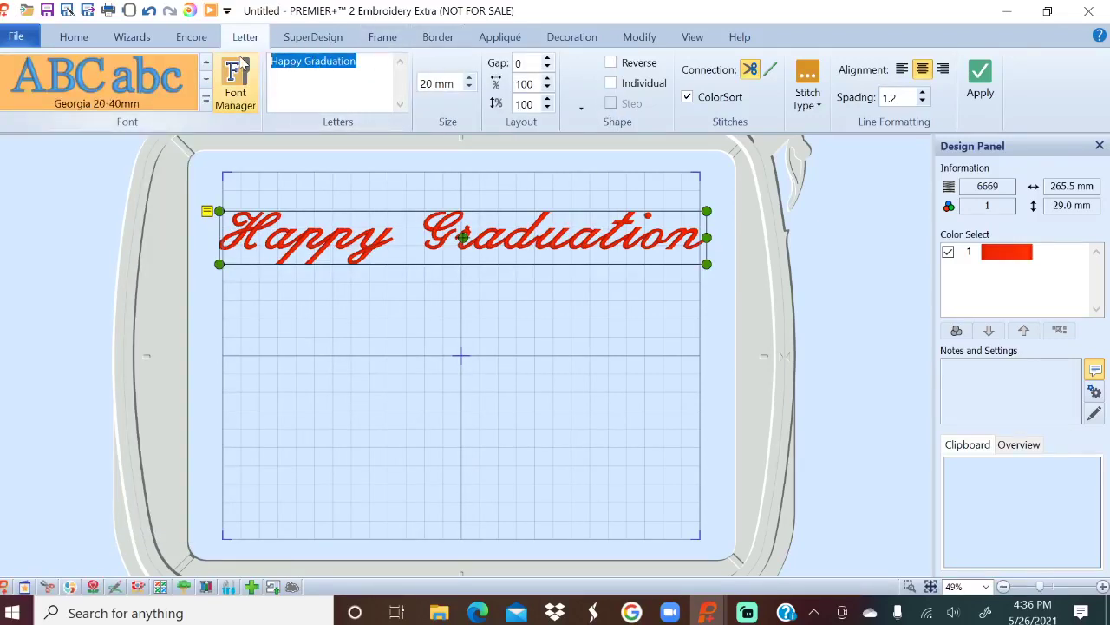
{"action": "type", "text": "Congrtu"}
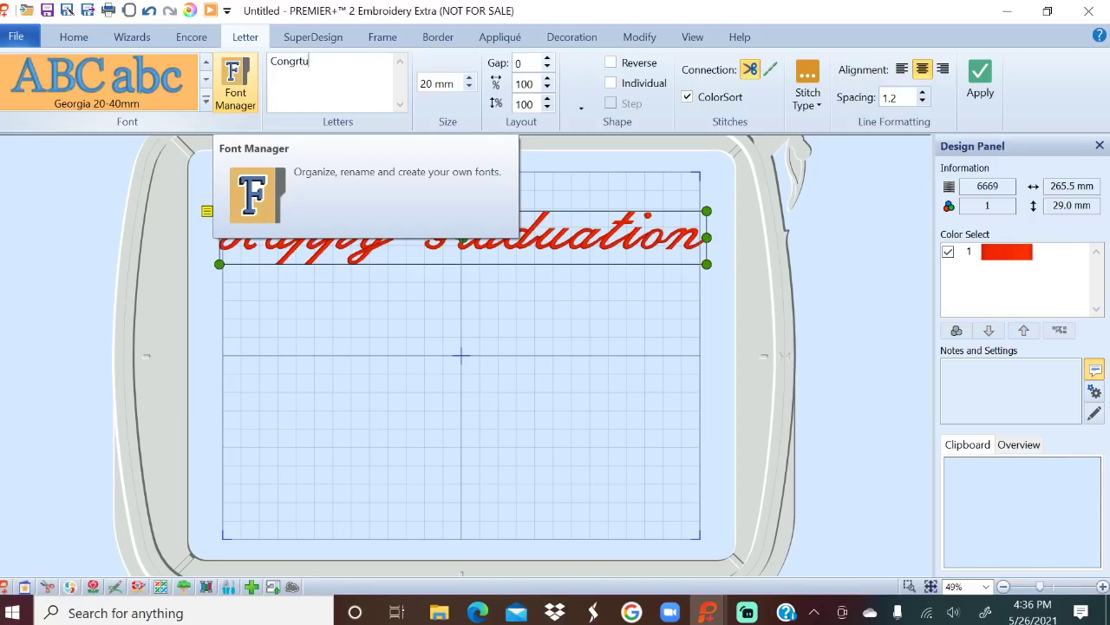
{"action": "type", "text": "==="}
{"action": "key", "text": "BackSpace"}
{"action": "key", "text": "BackSpace"}
{"action": "key", "text": "BackSpace"}
{"action": "key", "text": "BackSpace"}
{"action": "key", "text": "BackSpace"}
{"action": "type", "text": "atulations"}
Raise the size to 25 mm, add 'Congratulations', and move it below the hoop centre.
{"action": "left_click", "coordinate": [470, 79]}
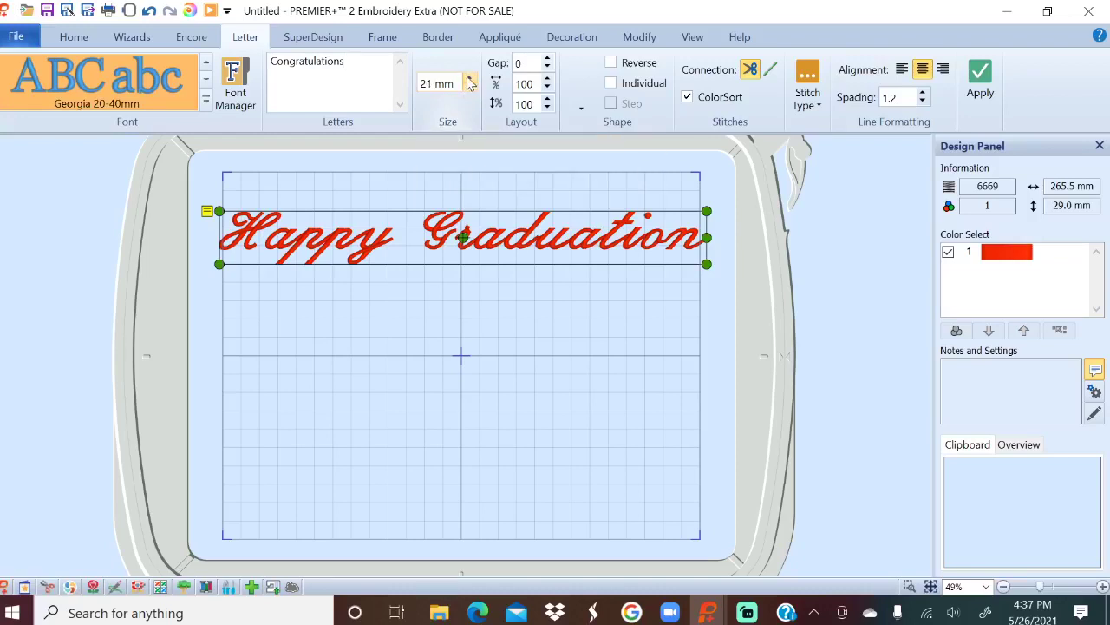
{"action": "left_click", "coordinate": [469, 78]}
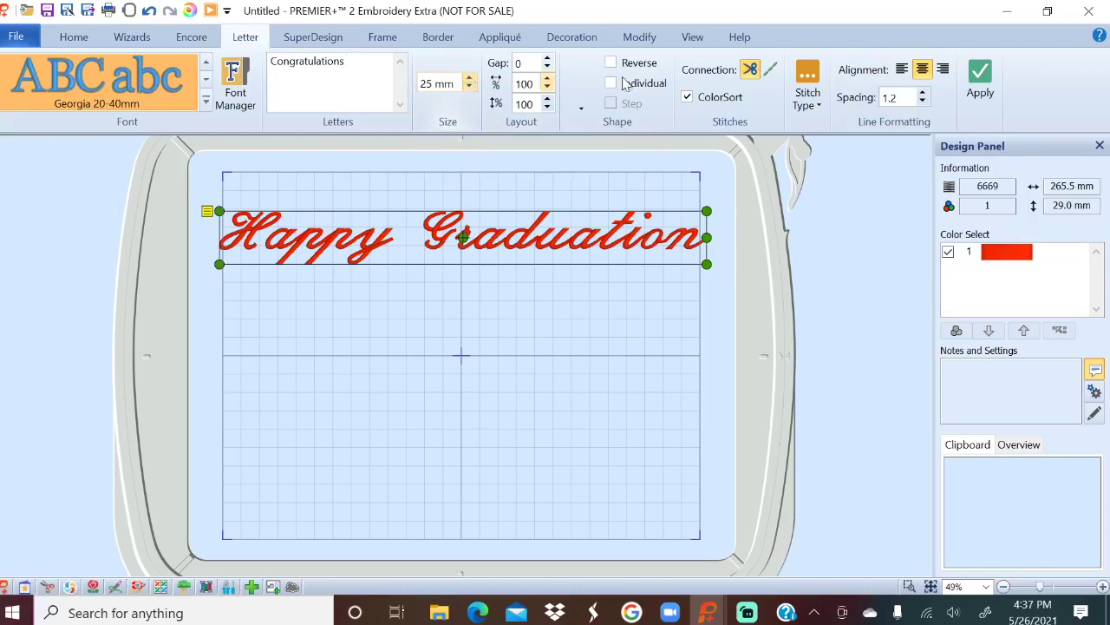
{"action": "left_click", "coordinate": [975, 76]}
{"action": "mouse_move", "coordinate": [595, 307]}
{"action": "left_mouse_down"}
{"action": "mouse_move", "coordinate": [585, 322]}
{"action": "mouse_move", "coordinate": [588, 426]}
{"action": "mouse_move", "coordinate": [585, 307]}
{"action": "mouse_move", "coordinate": [583, 319]}
{"action": "left_mouse_up"}
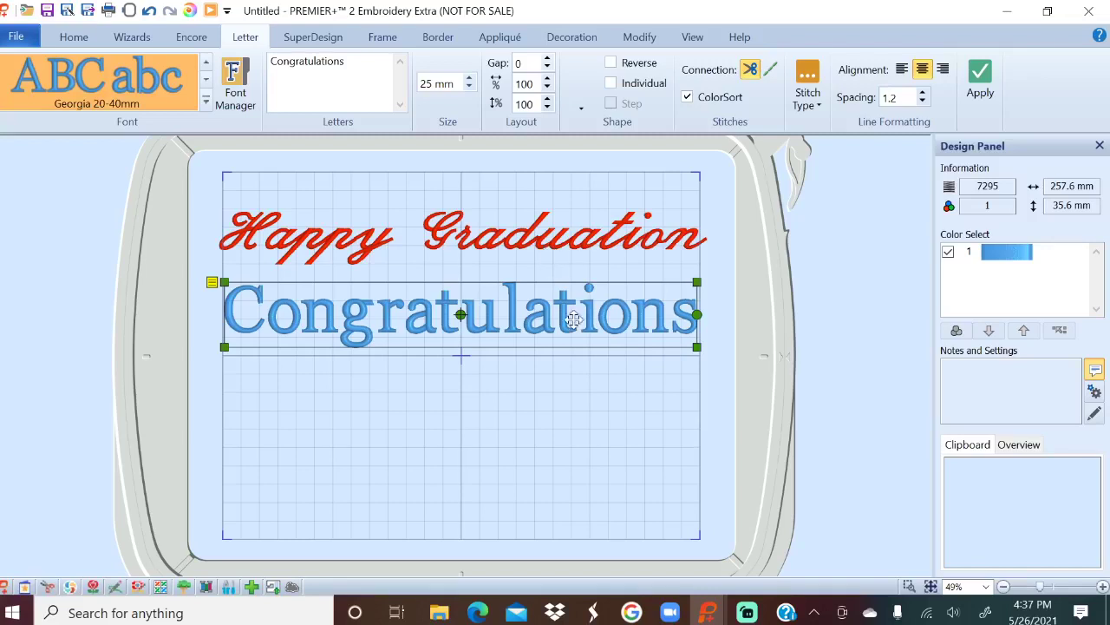
{"action": "left_click_drag", "start_coordinate": [555, 324], "coordinate": [548, 421]}
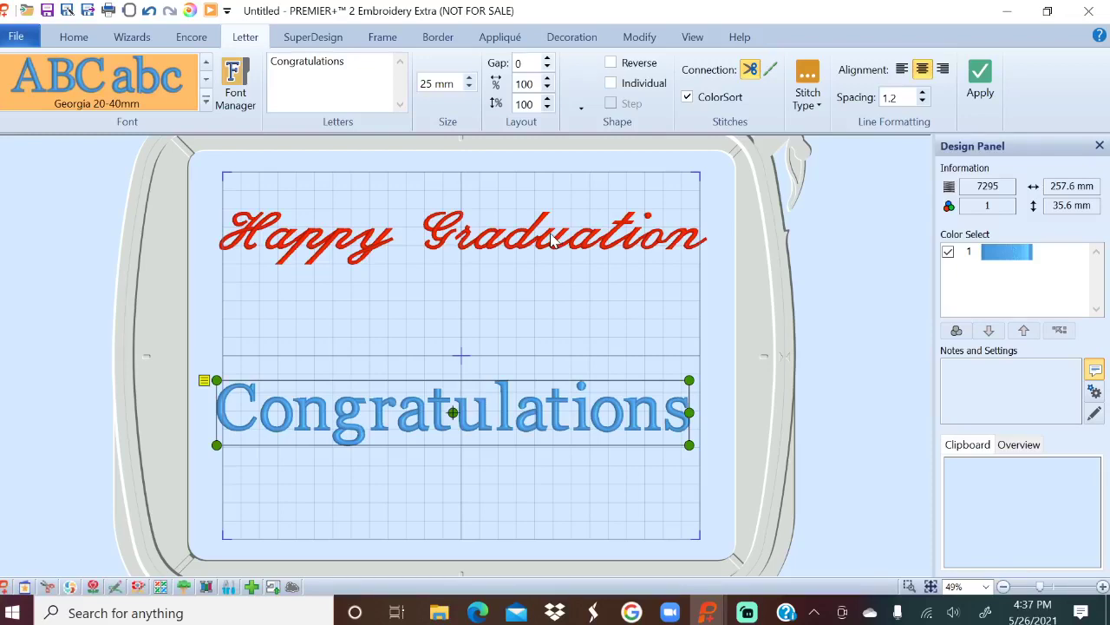
Add 'GREAT WIN' in Athletic Square 2C UC 30-80mm at 30 mm below Congratulations.
{"action": "left_click", "coordinate": [207, 101]}
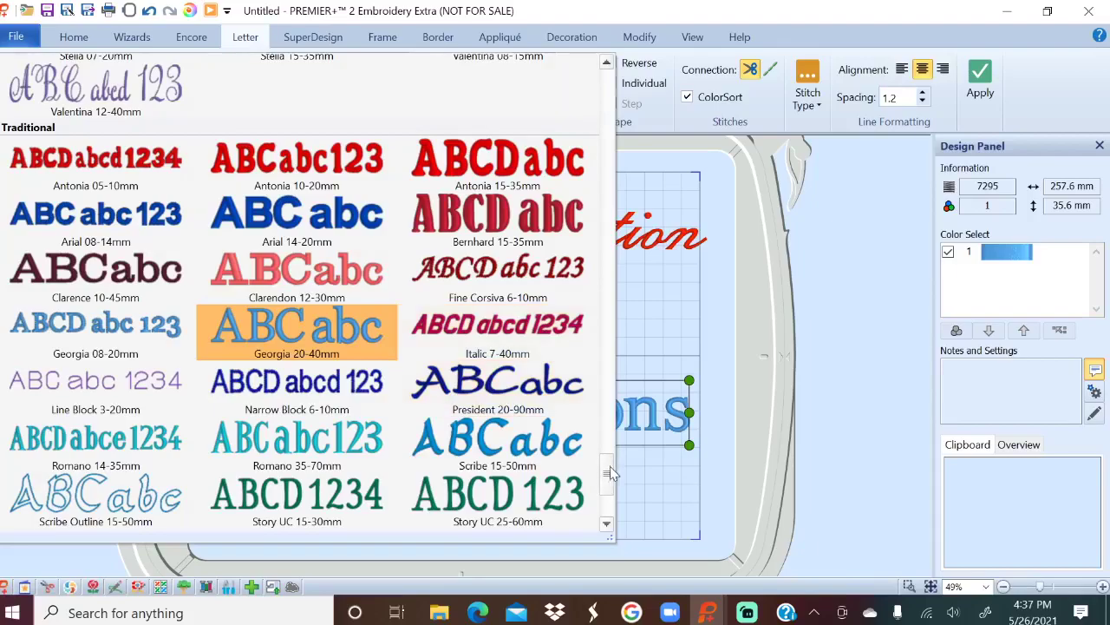
{"action": "left_click_drag", "start_coordinate": [611, 473], "coordinate": [621, 264]}
{"action": "left_click", "coordinate": [619, 269]}
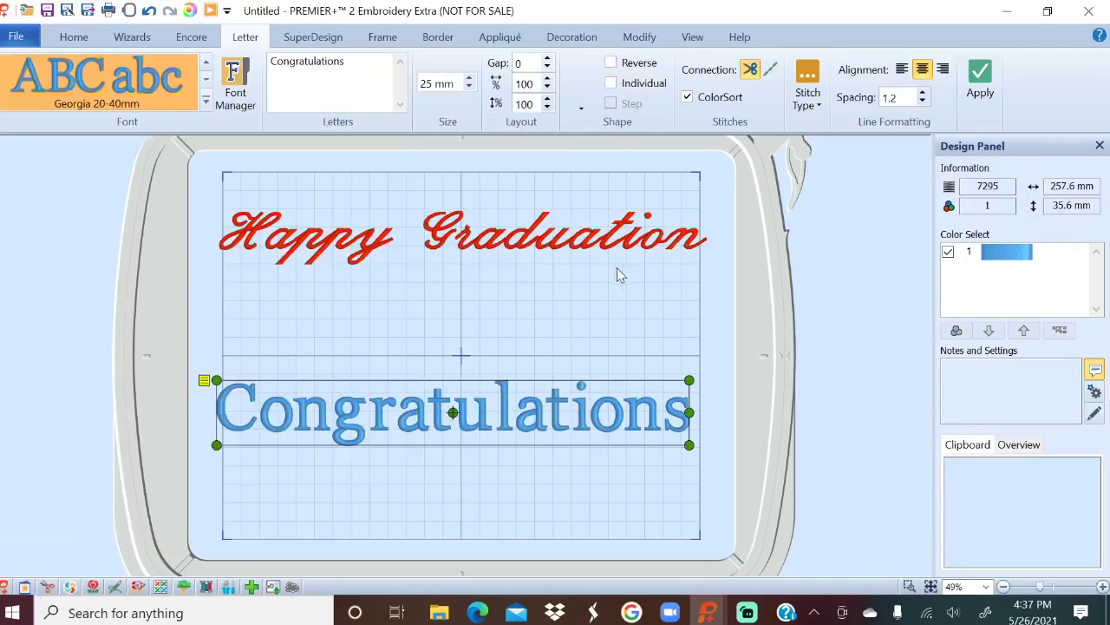
{"action": "left_click", "coordinate": [205, 101]}
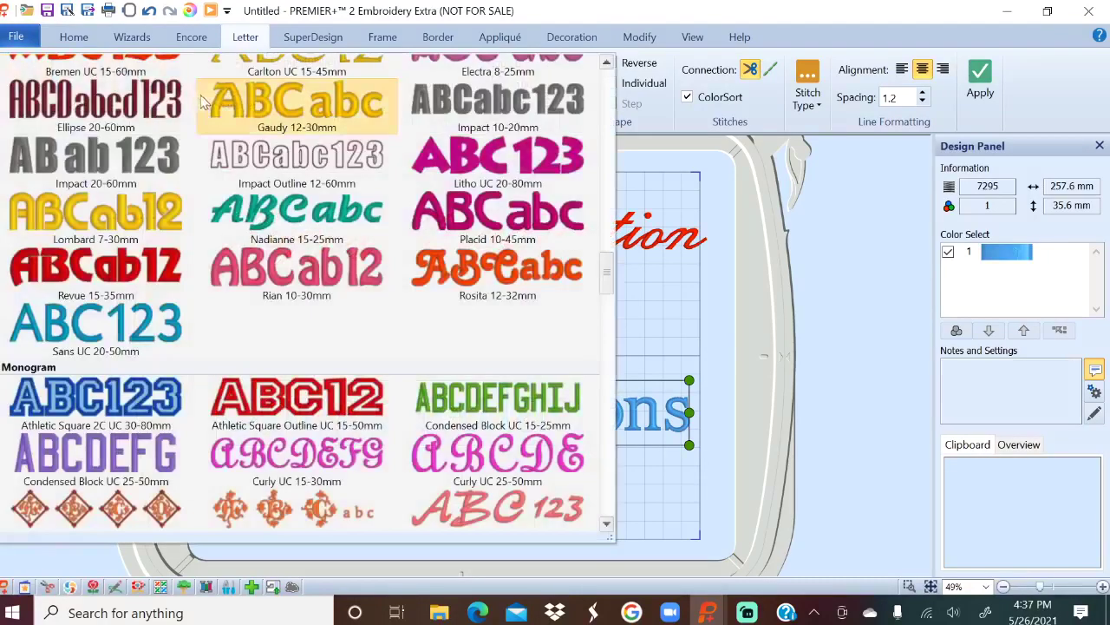
{"action": "left_click", "coordinate": [148, 408]}
{"action": "left_click_drag", "start_coordinate": [347, 61], "coordinate": [266, 71]}
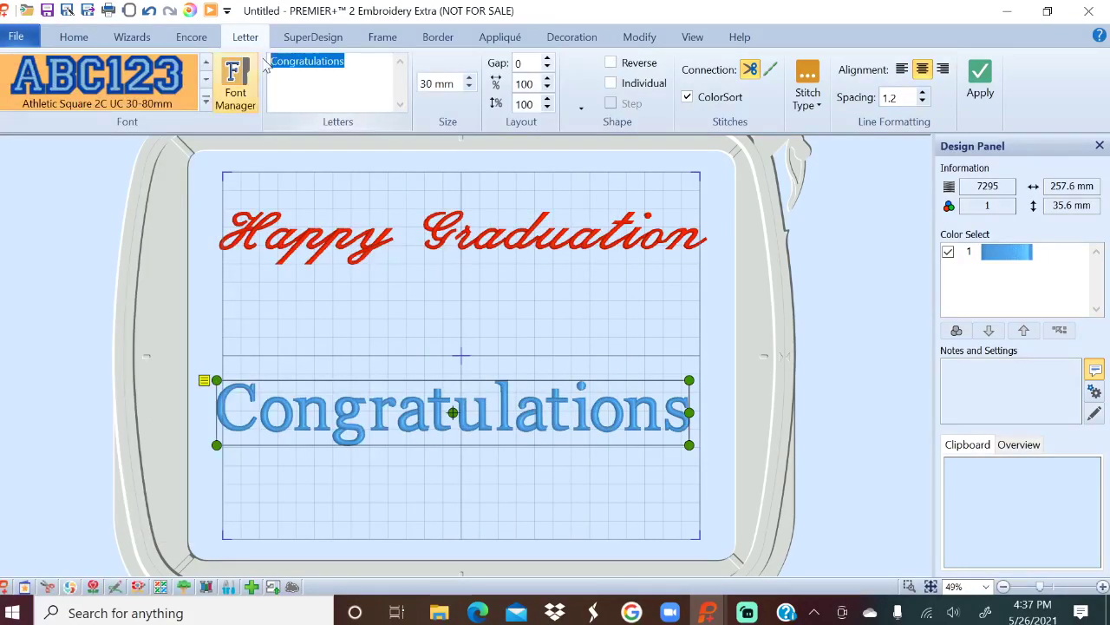
{"action": "type", "text": "Great Win"}
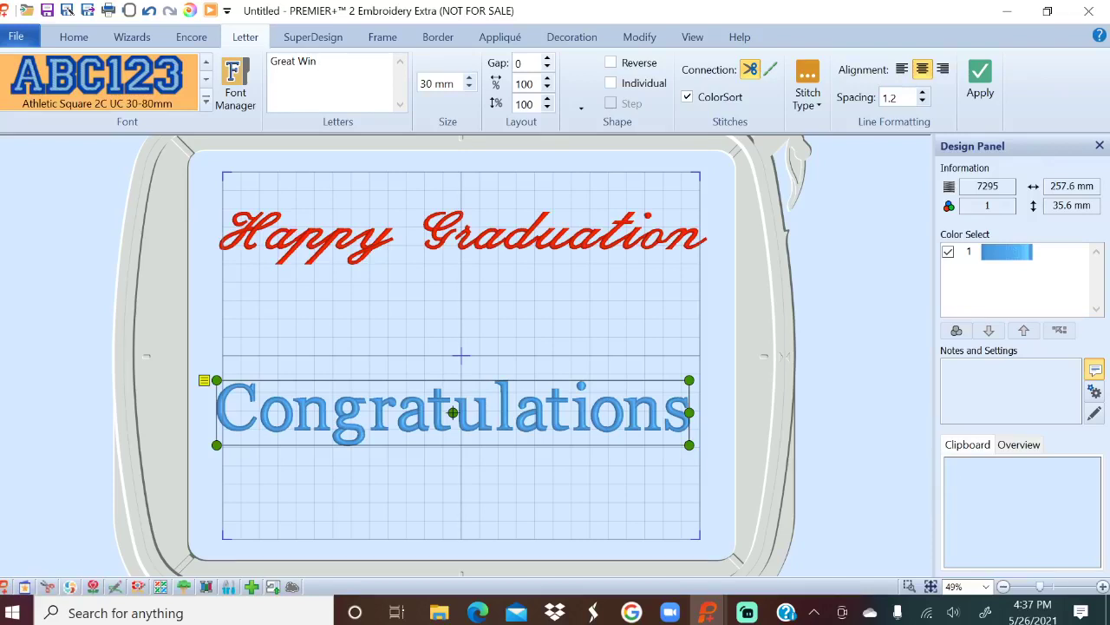
{"action": "left_click", "coordinate": [981, 85]}
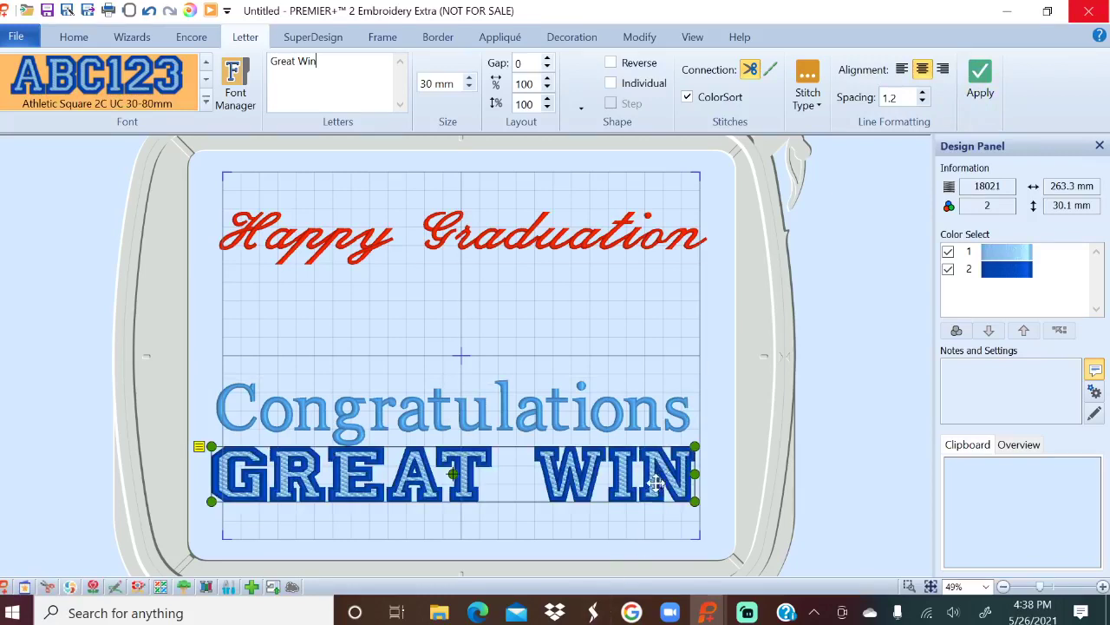
Move GREAT WIN between the other lines, push Congratulations down, and nudge Happy Graduation lower.
{"action": "left_click_drag", "start_coordinate": [656, 485], "coordinate": [652, 332]}
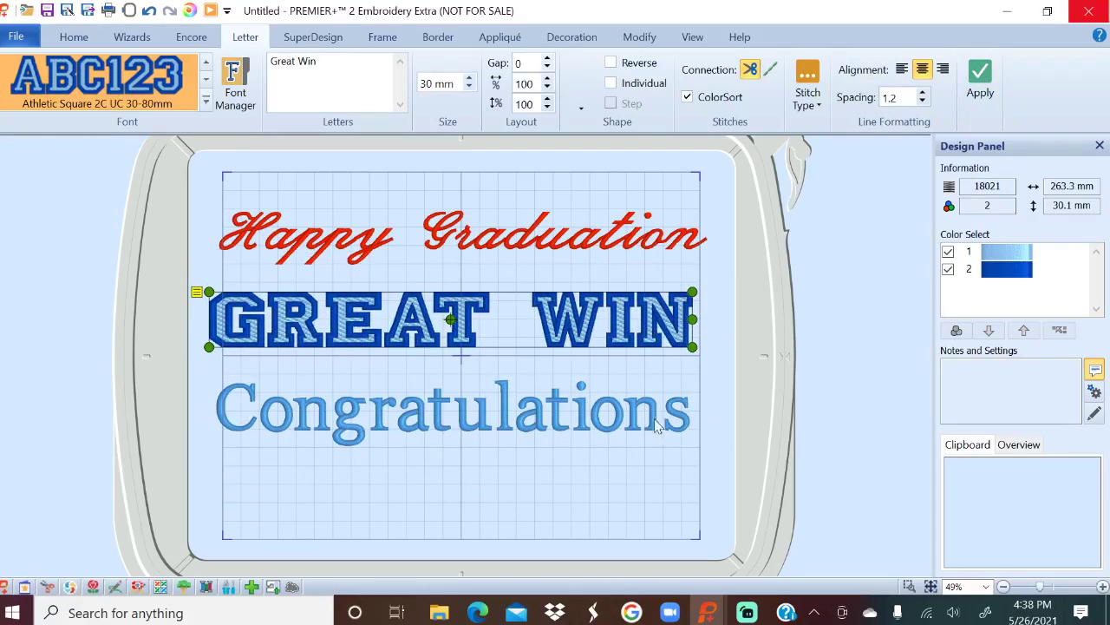
{"action": "left_click_drag", "start_coordinate": [650, 410], "coordinate": [651, 482]}
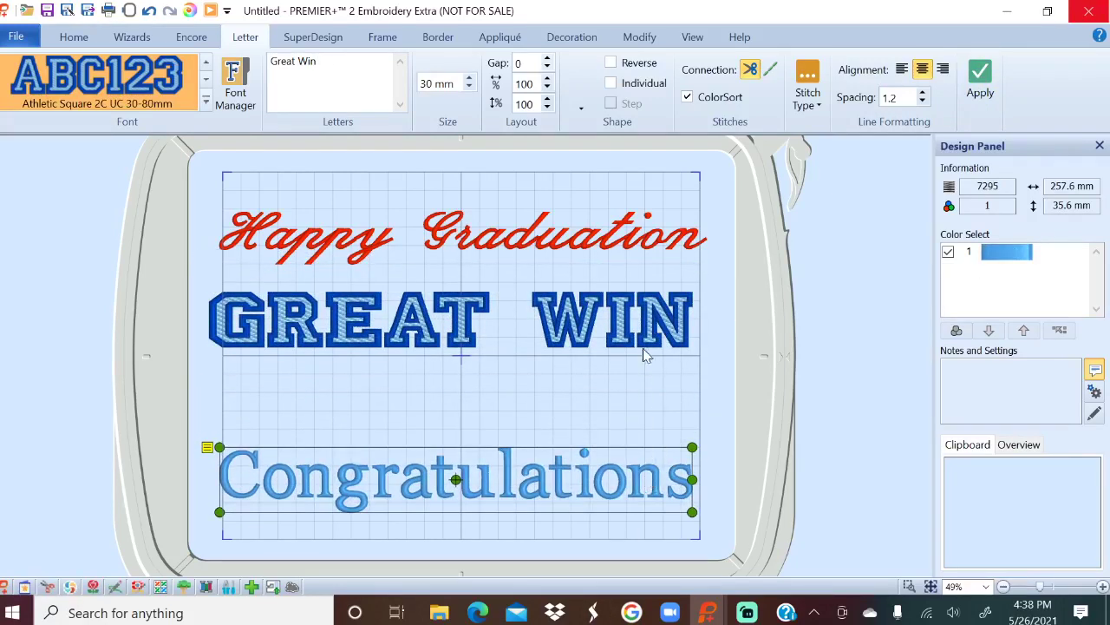
{"action": "left_click", "coordinate": [643, 322]}
{"action": "left_click_drag", "start_coordinate": [647, 321], "coordinate": [657, 380]}
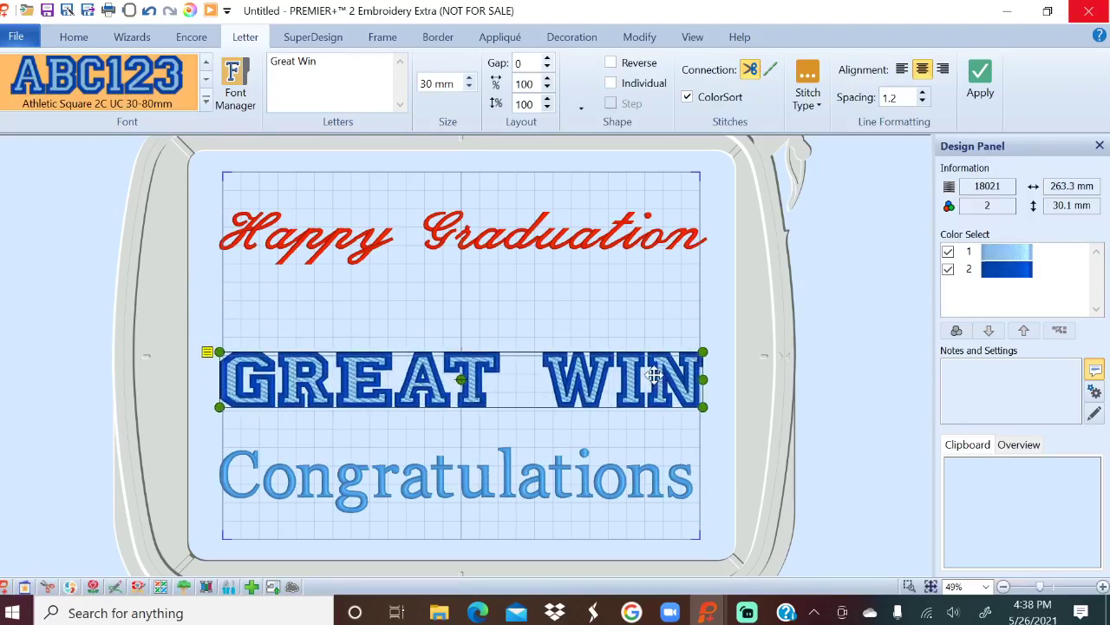
{"action": "left_click", "coordinate": [651, 234]}
{"action": "mouse_move", "coordinate": [651, 234]}
{"action": "left_mouse_down"}
{"action": "mouse_move", "coordinate": [662, 261]}
{"action": "mouse_move", "coordinate": [650, 255]}
{"action": "left_mouse_up"}
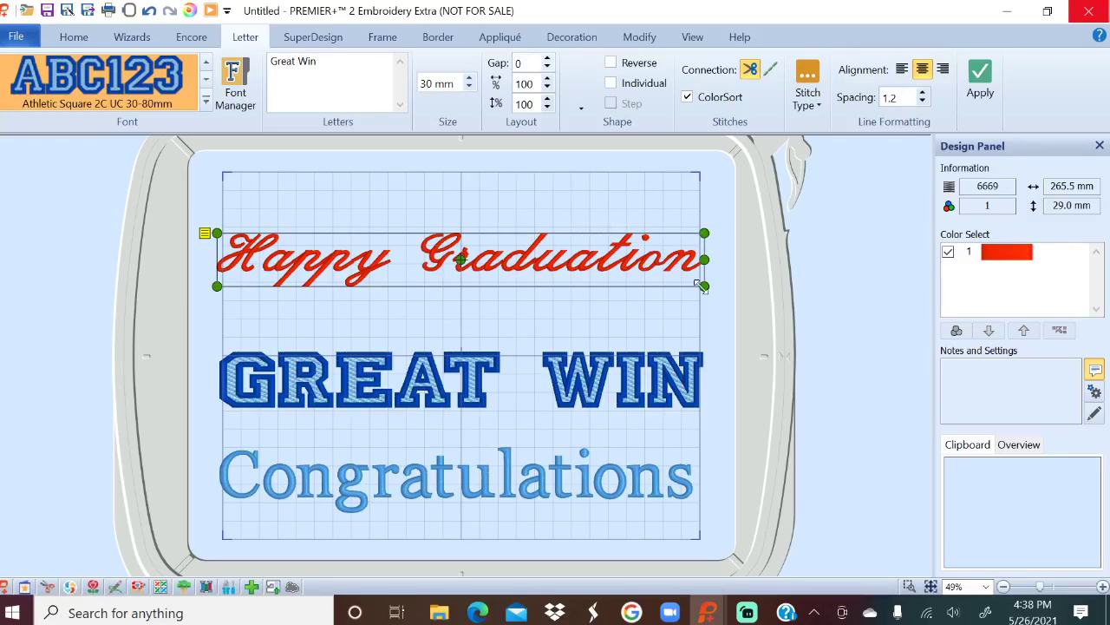
{"action": "left_click", "coordinate": [74, 38]}
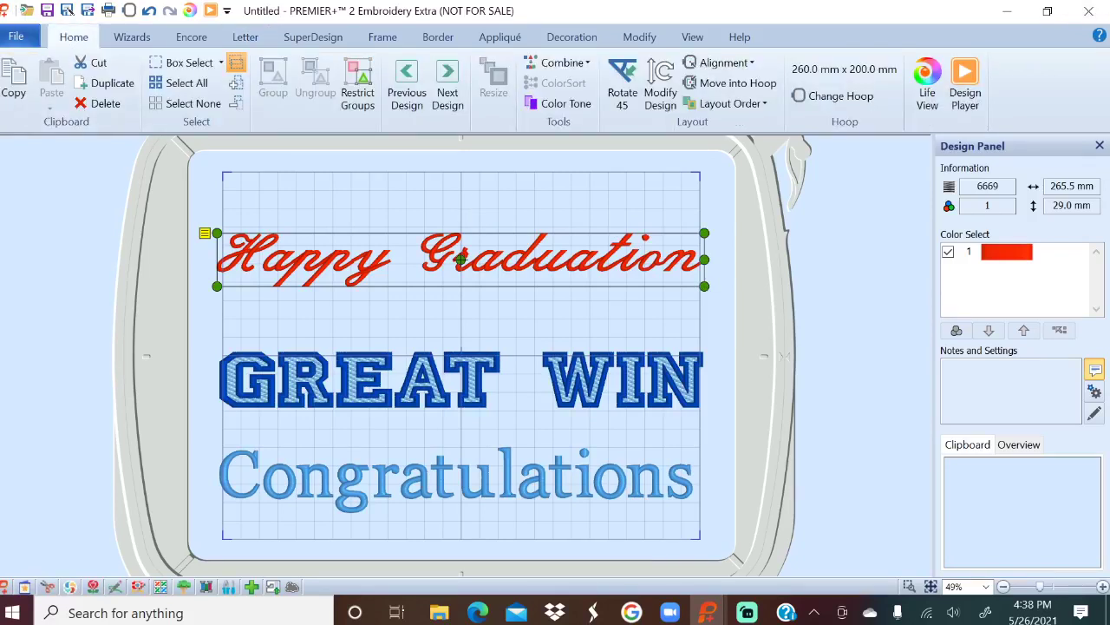
Change to the 360mm x 200mm Designer Royal Hoop and preview the design in Design Player.
{"action": "left_click", "coordinate": [963, 94]}
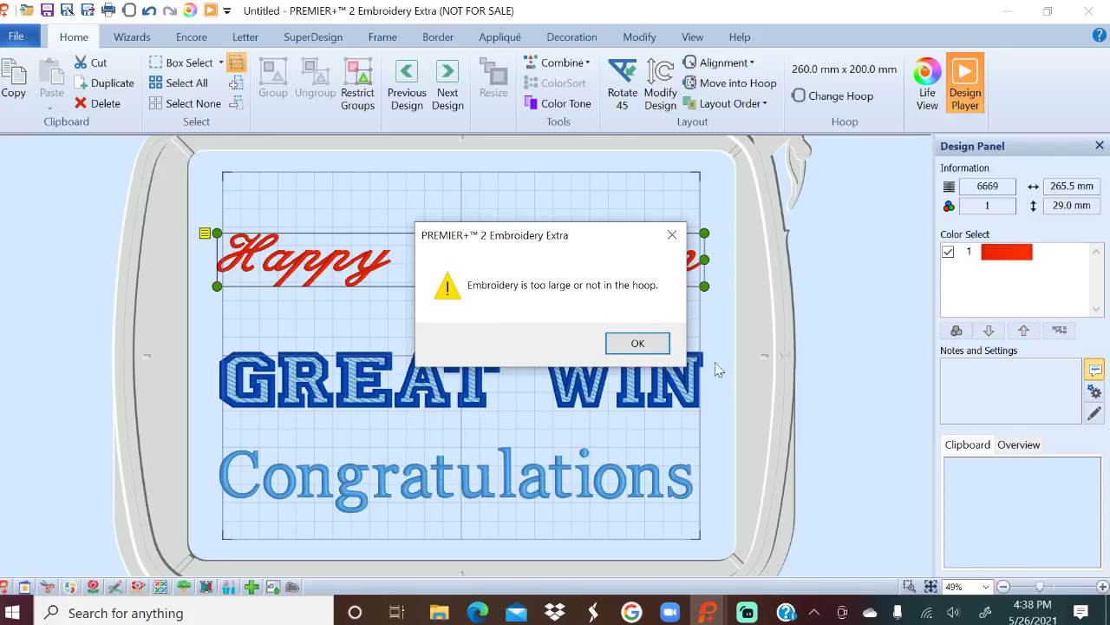
{"action": "left_click", "coordinate": [642, 343]}
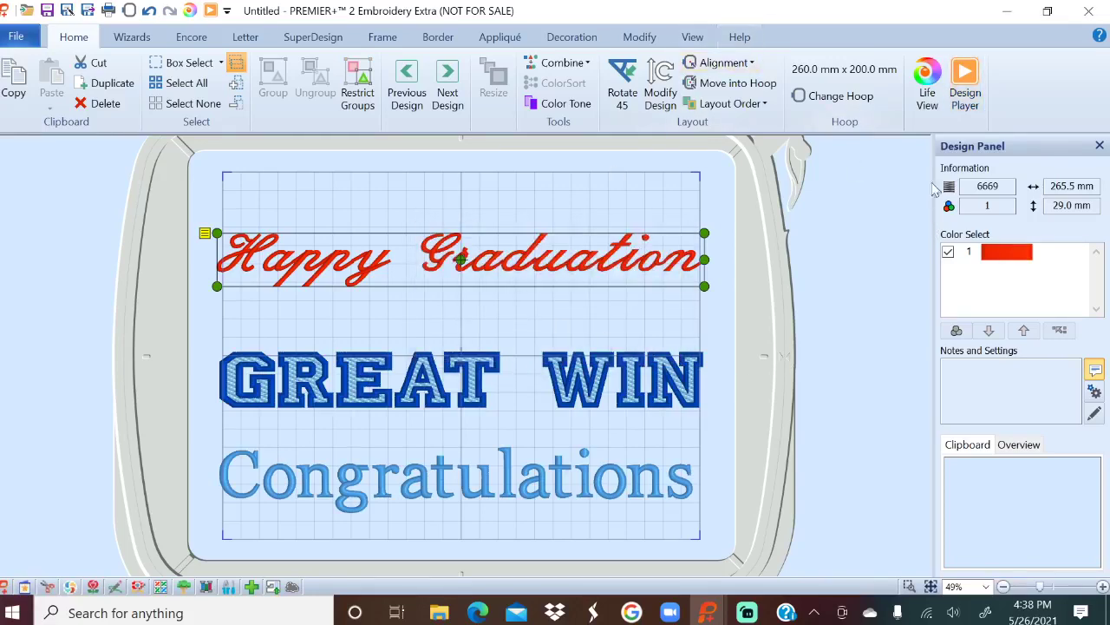
{"action": "left_click", "coordinate": [850, 96]}
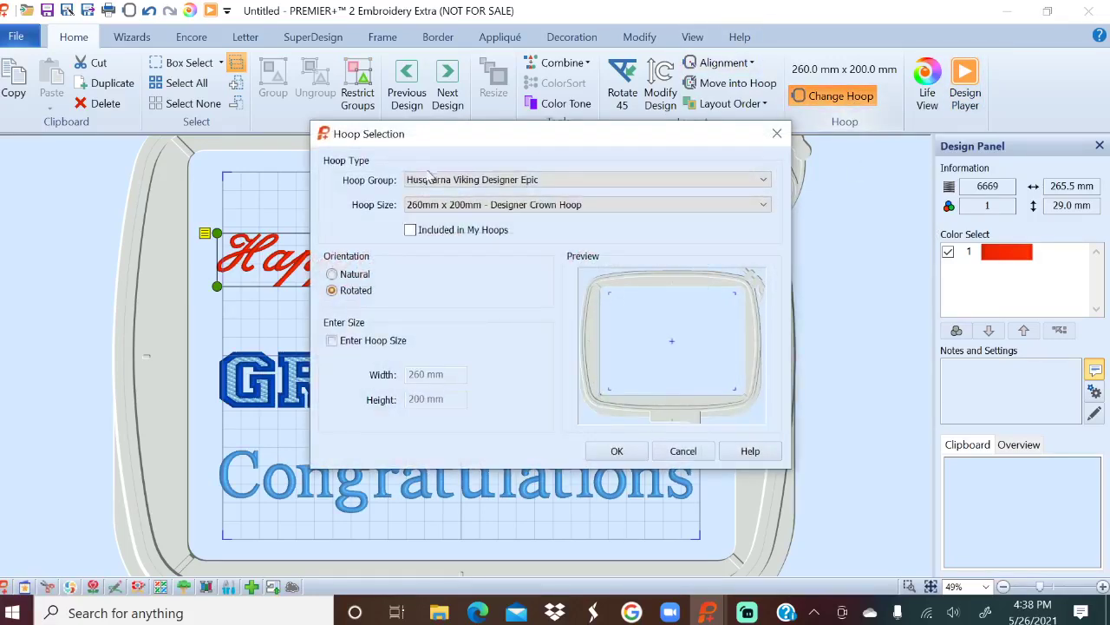
{"action": "left_click", "coordinate": [502, 206]}
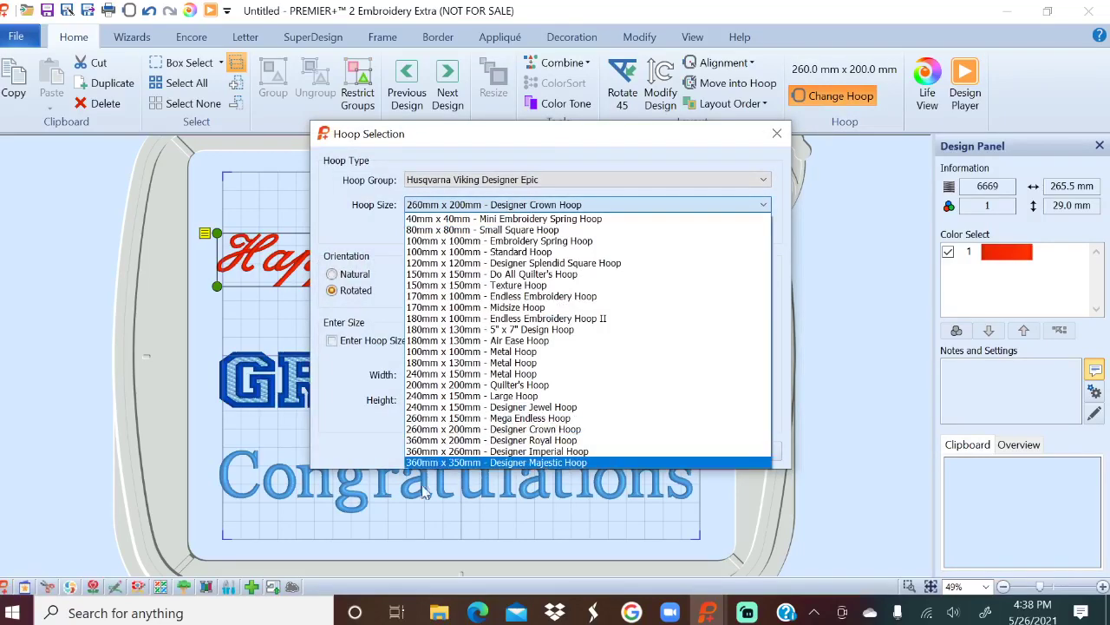
{"action": "left_click", "coordinate": [451, 441]}
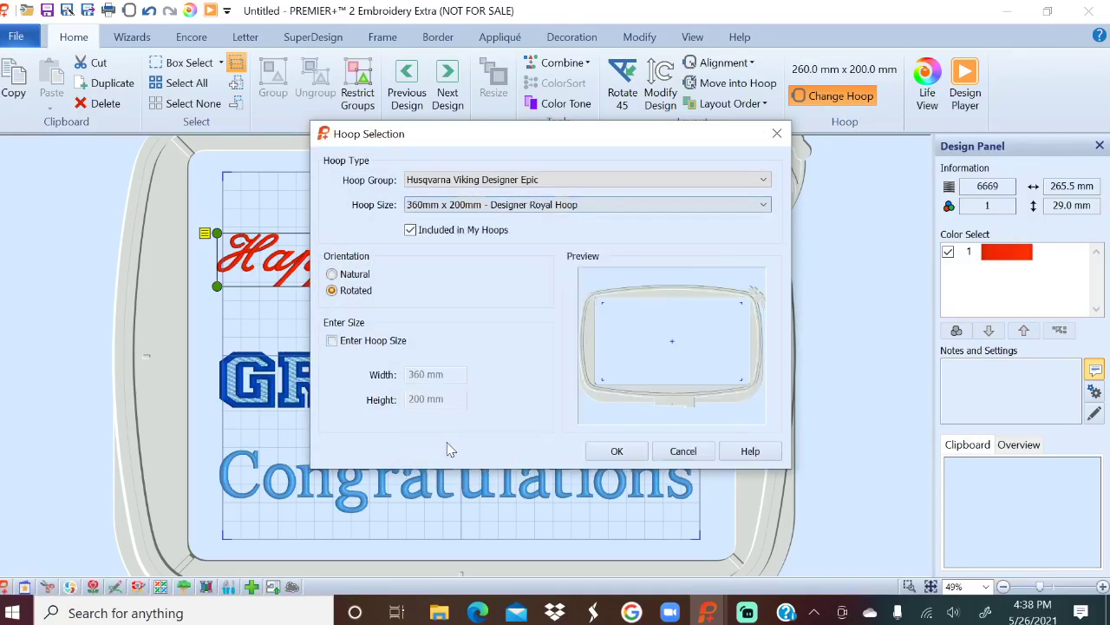
{"action": "left_click", "coordinate": [616, 451]}
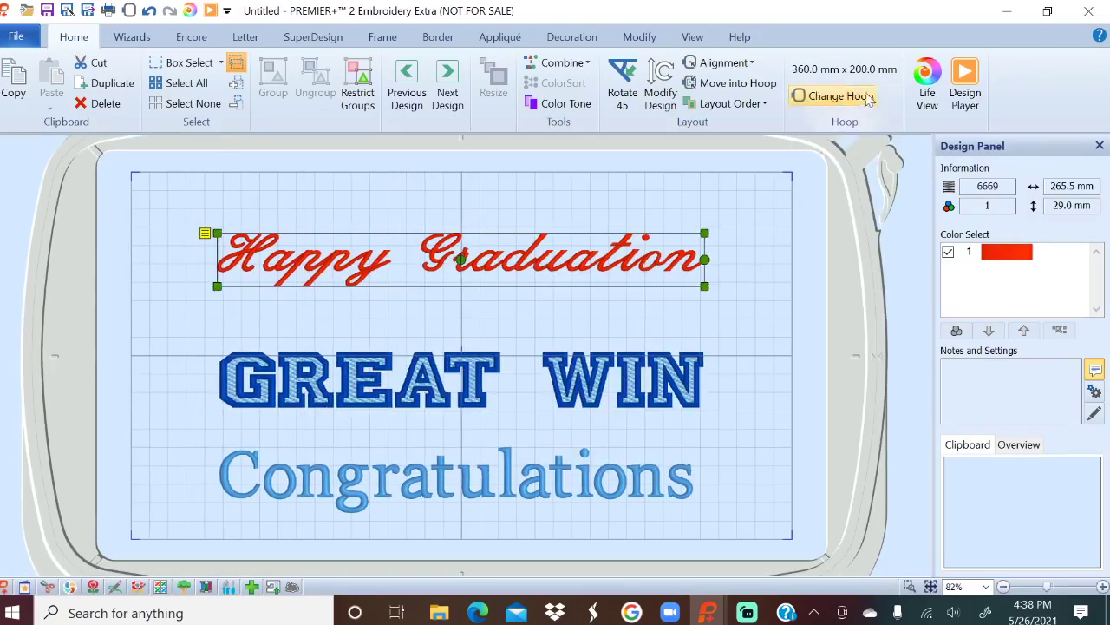
{"action": "left_click", "coordinate": [963, 91]}
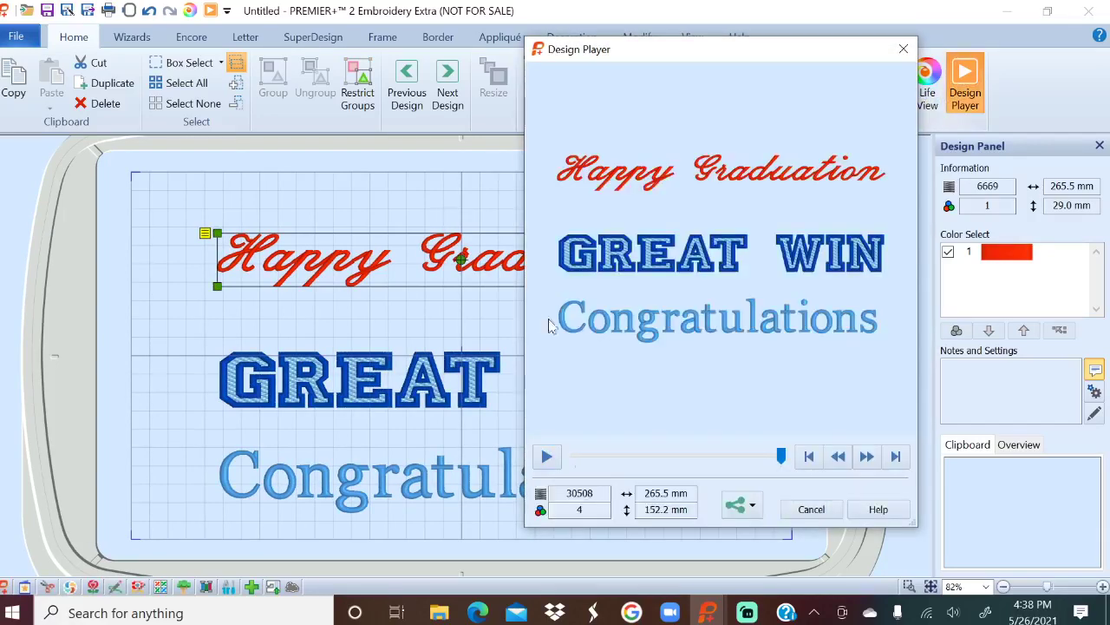
Look at the Share Picture settings in Design Player, close them, and reopen the sharing choices.
{"action": "left_click", "coordinate": [744, 508]}
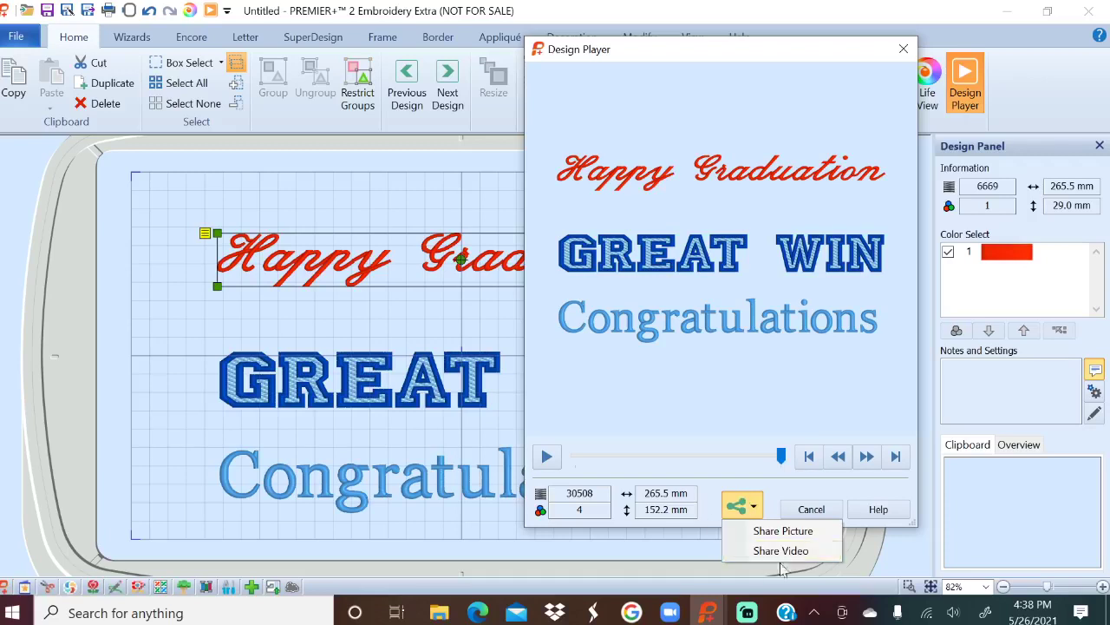
{"action": "left_click", "coordinate": [785, 531]}
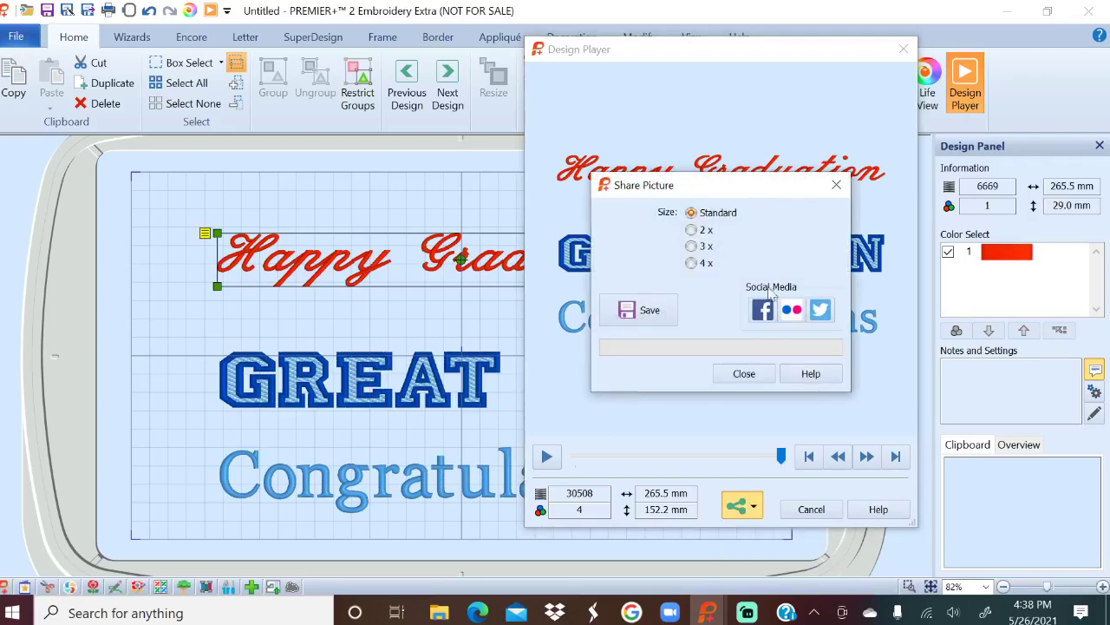
{"action": "left_click", "coordinate": [744, 374]}
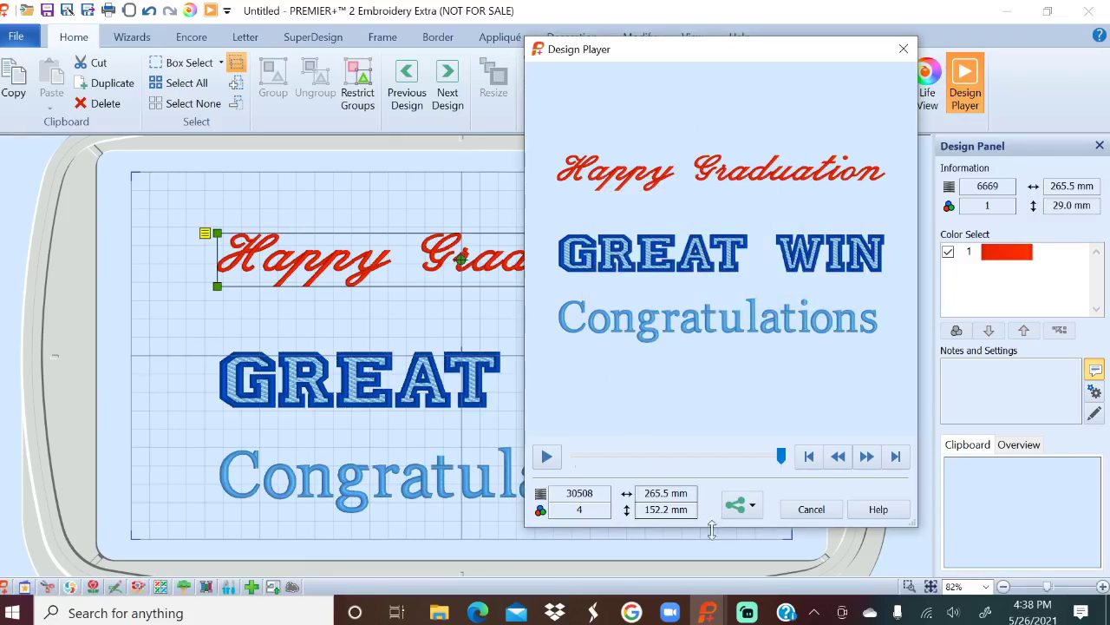
{"action": "left_click", "coordinate": [743, 510]}
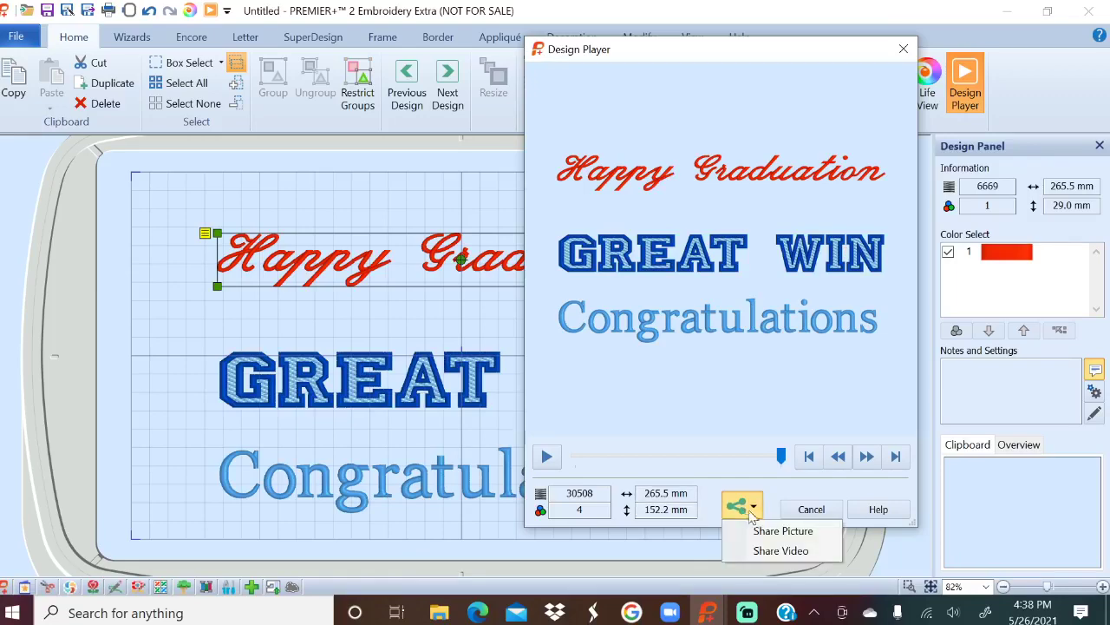
Save the design as a JPG picture named Picture, targeting the Desktop folder.
{"action": "left_click", "coordinate": [769, 529]}
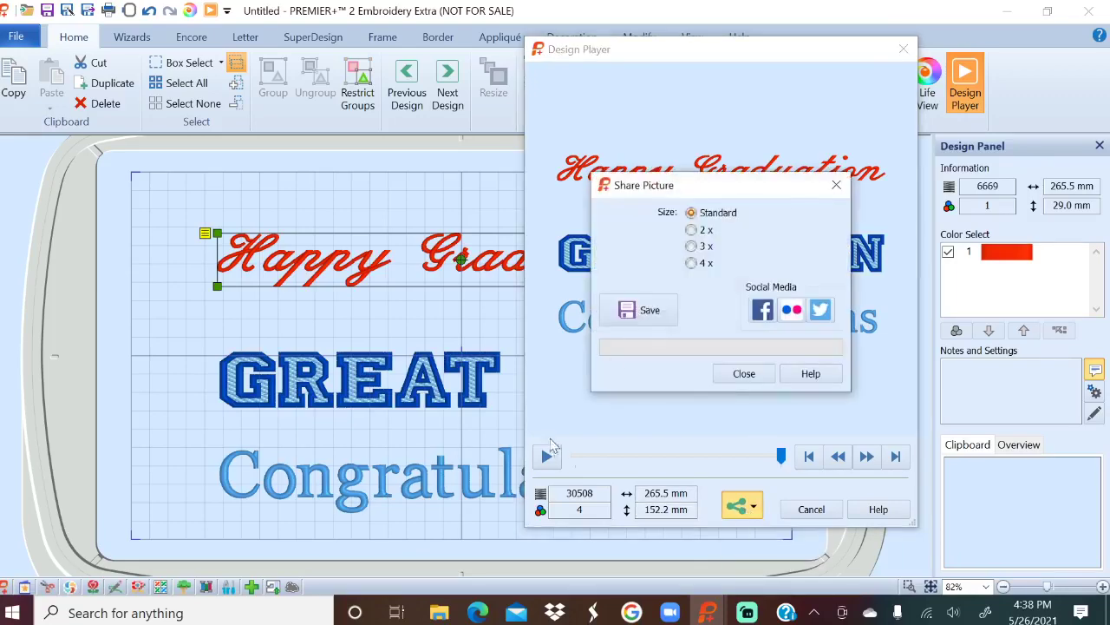
{"action": "left_click", "coordinate": [639, 310]}
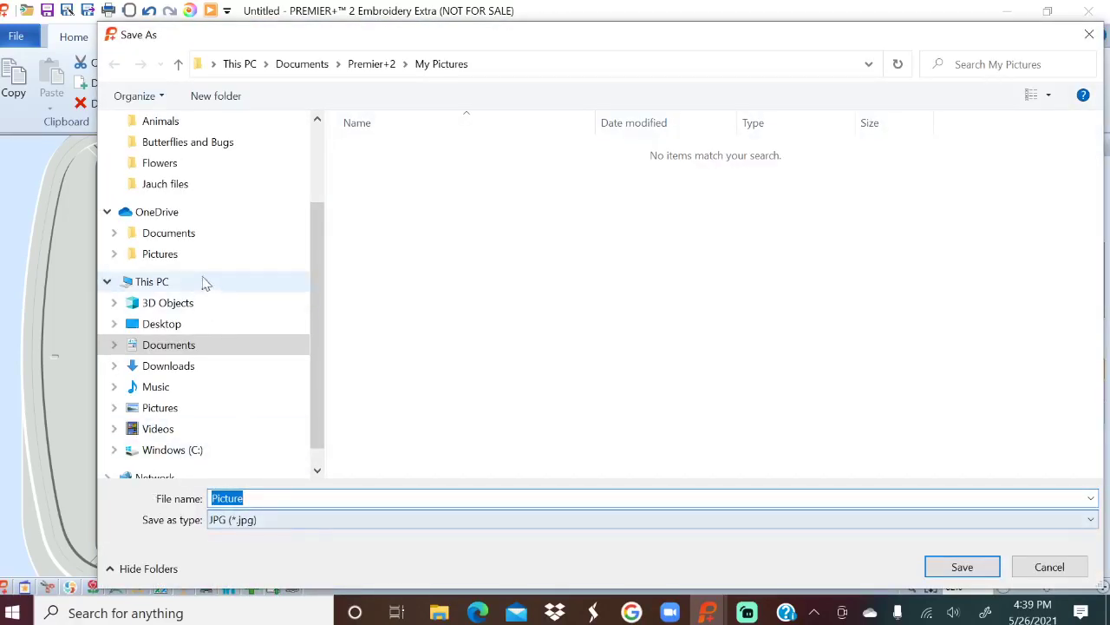
{"action": "left_click", "coordinate": [200, 325]}
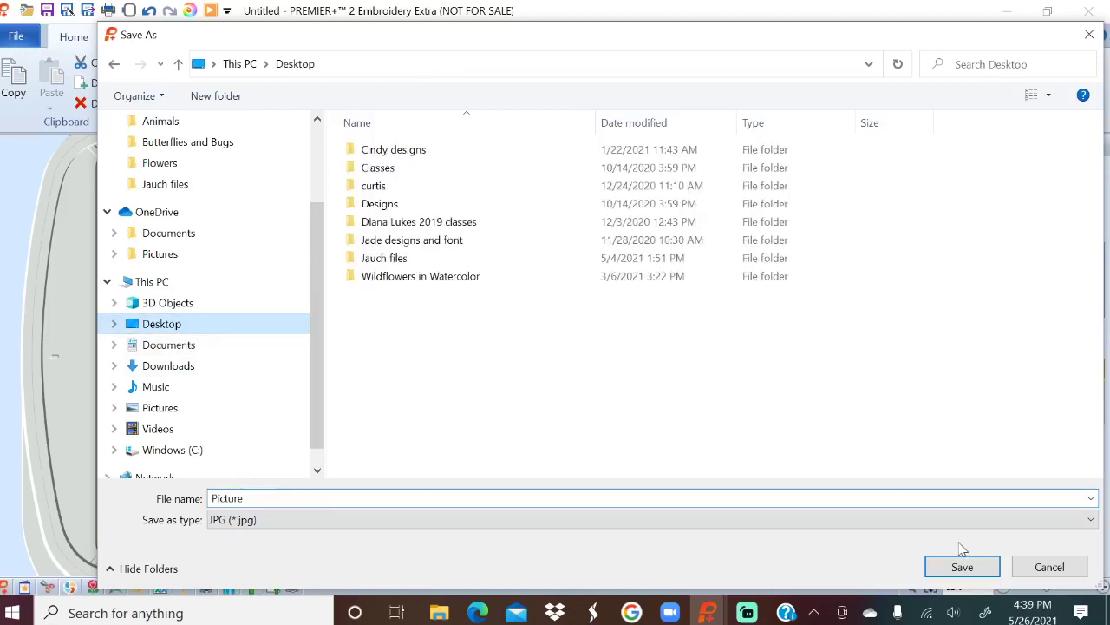
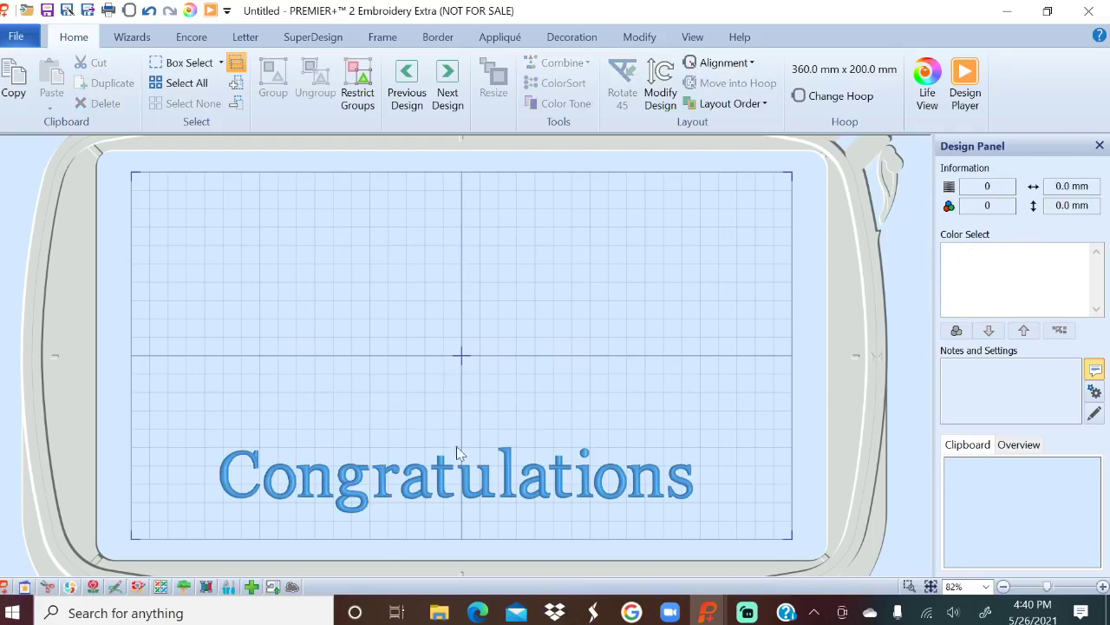
{"action": "key", "text": "Delete"}
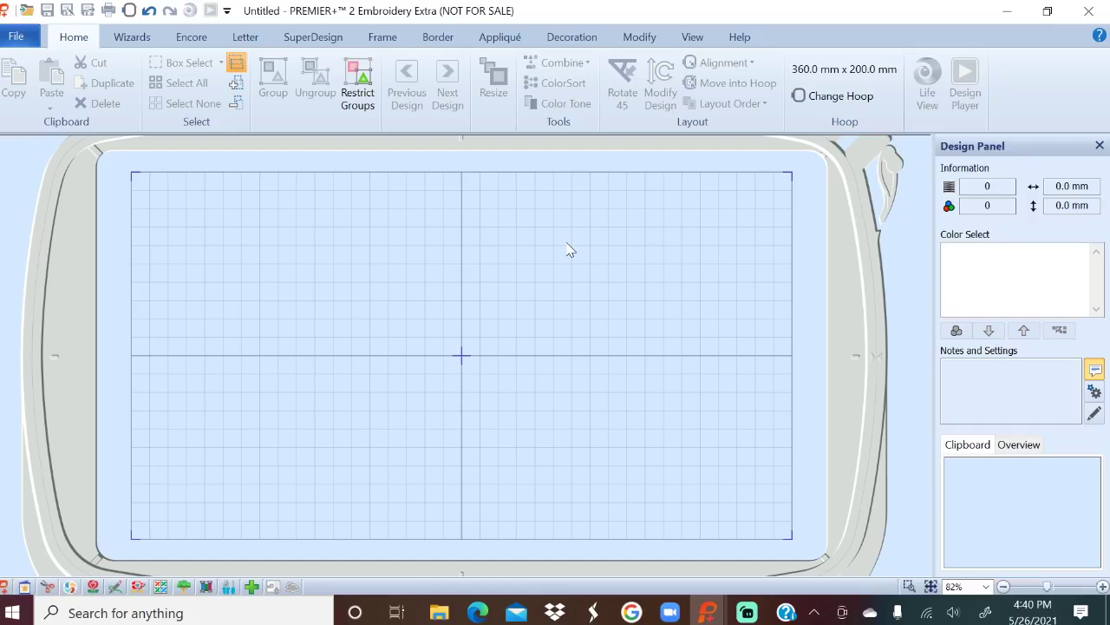
Delete the Congratulations text and place the Happy Sun appliqué SuperDesign at the hoop centre.
{"action": "left_click", "coordinate": [306, 36]}
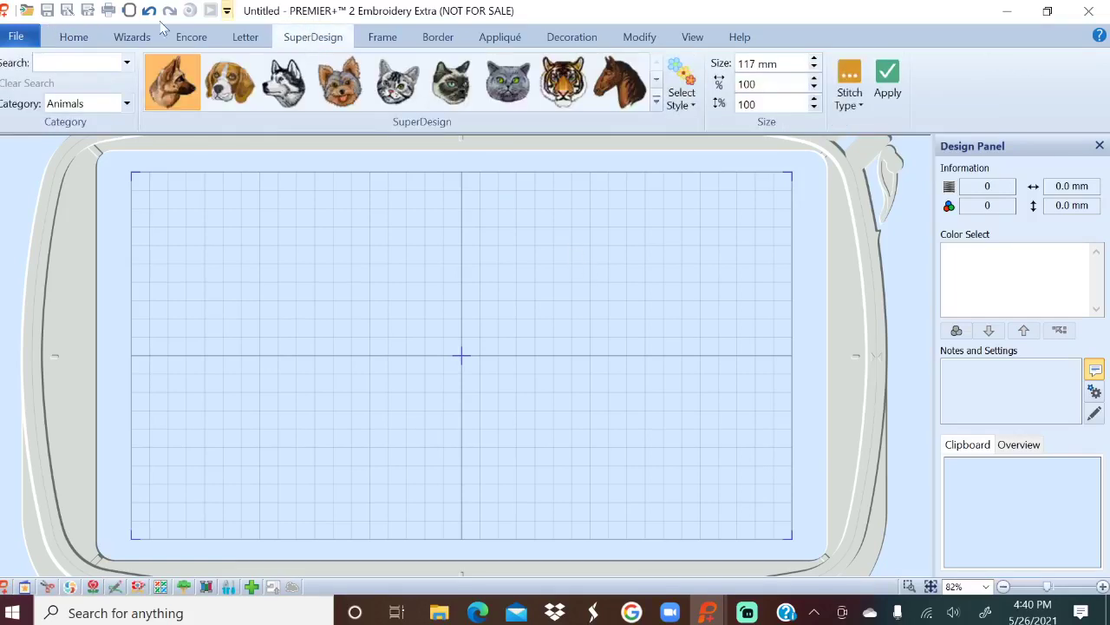
{"action": "left_click", "coordinate": [127, 104]}
{"action": "left_click", "coordinate": [83, 147]}
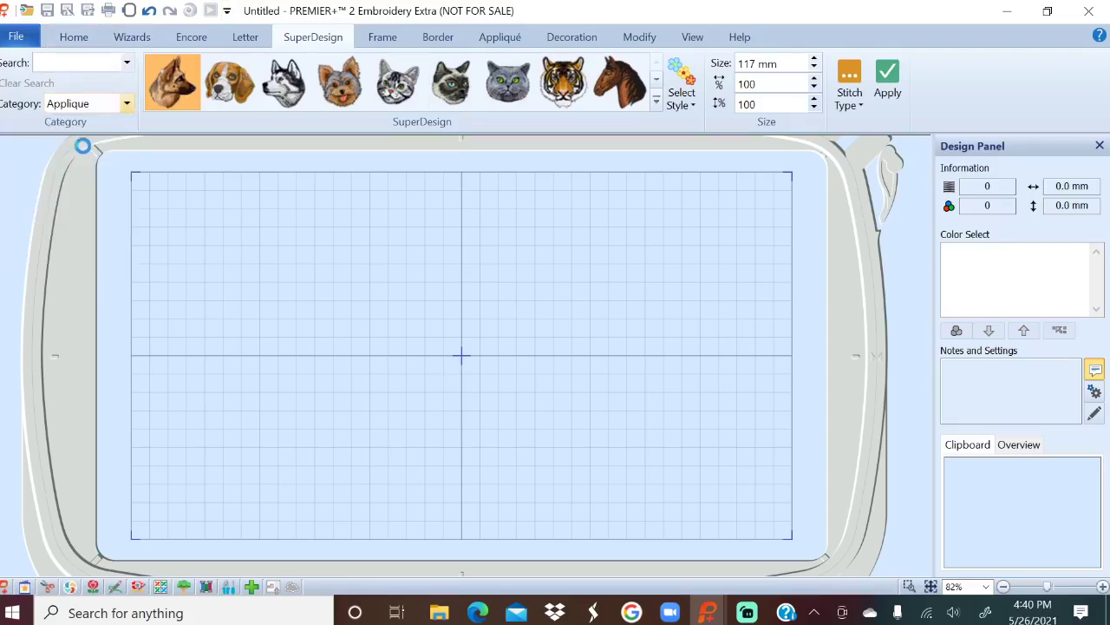
{"action": "left_click", "coordinate": [657, 102]}
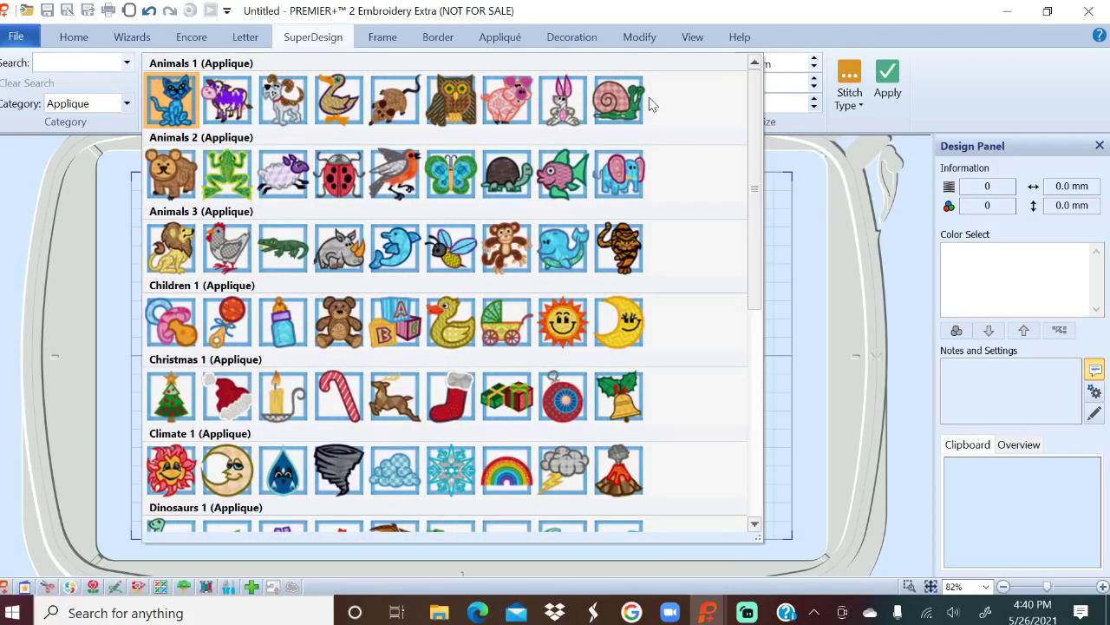
{"action": "left_click", "coordinate": [562, 328]}
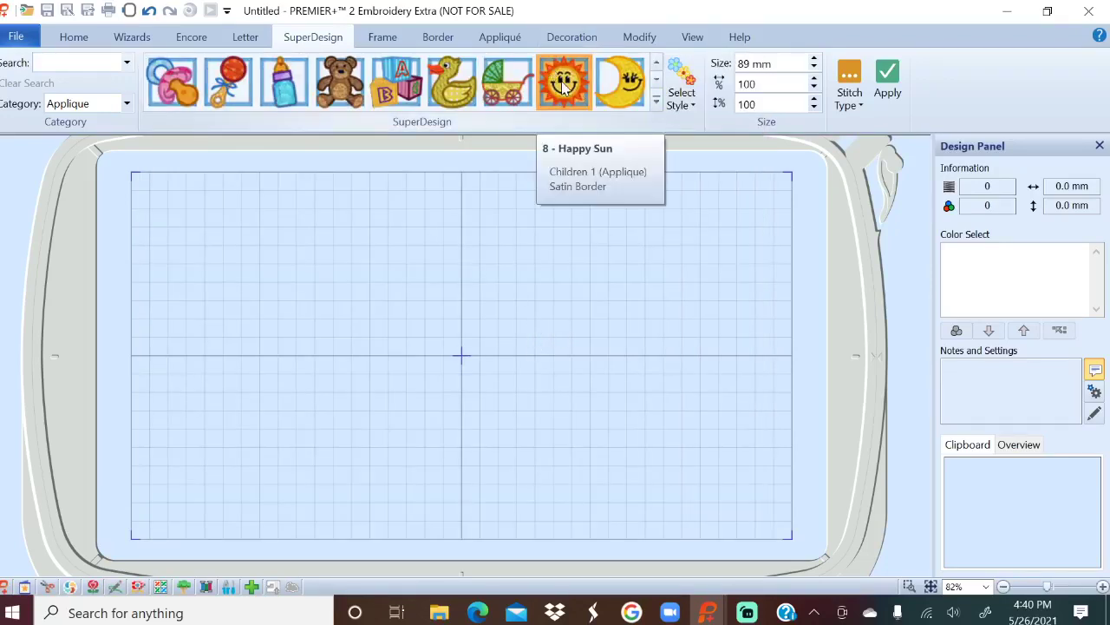
{"action": "left_click", "coordinate": [887, 83]}
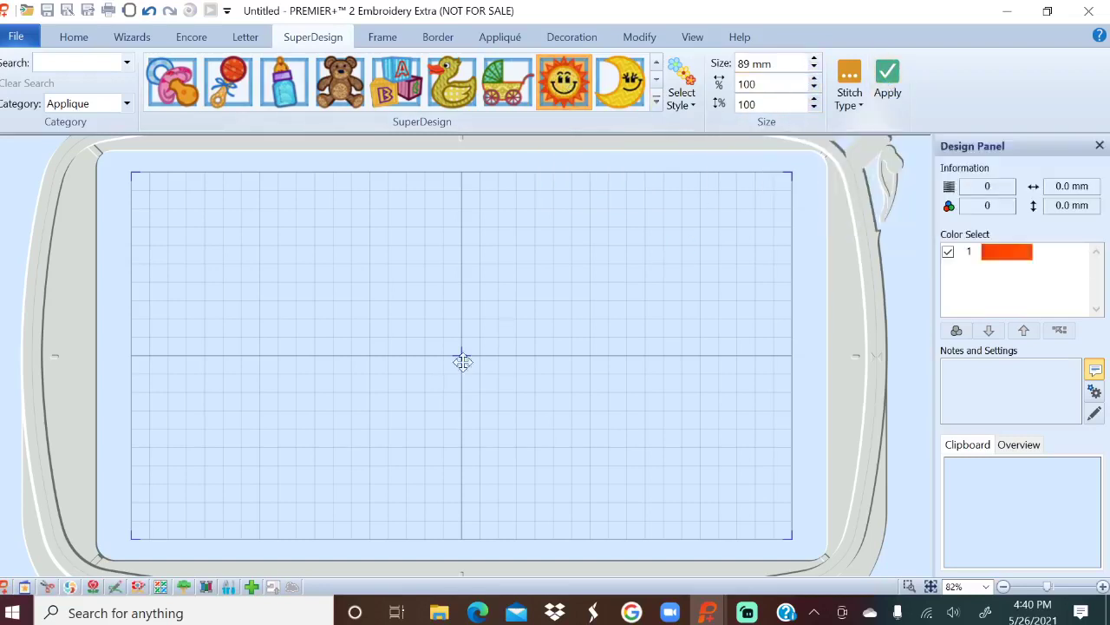
{"action": "left_click", "coordinate": [19, 40]}
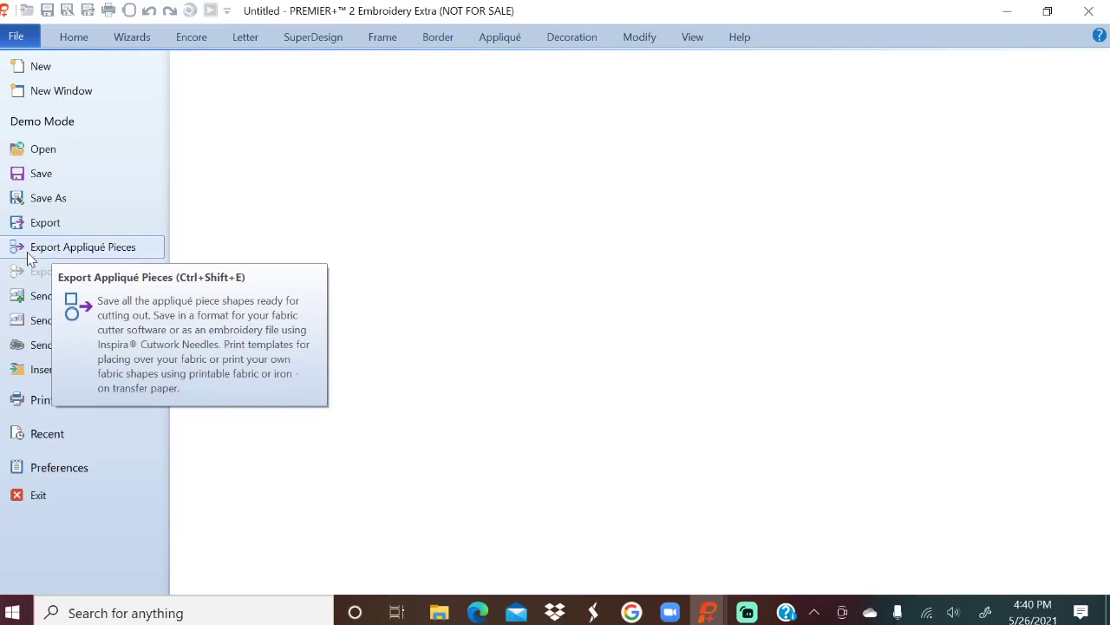
{"action": "left_click", "coordinate": [94, 250]}
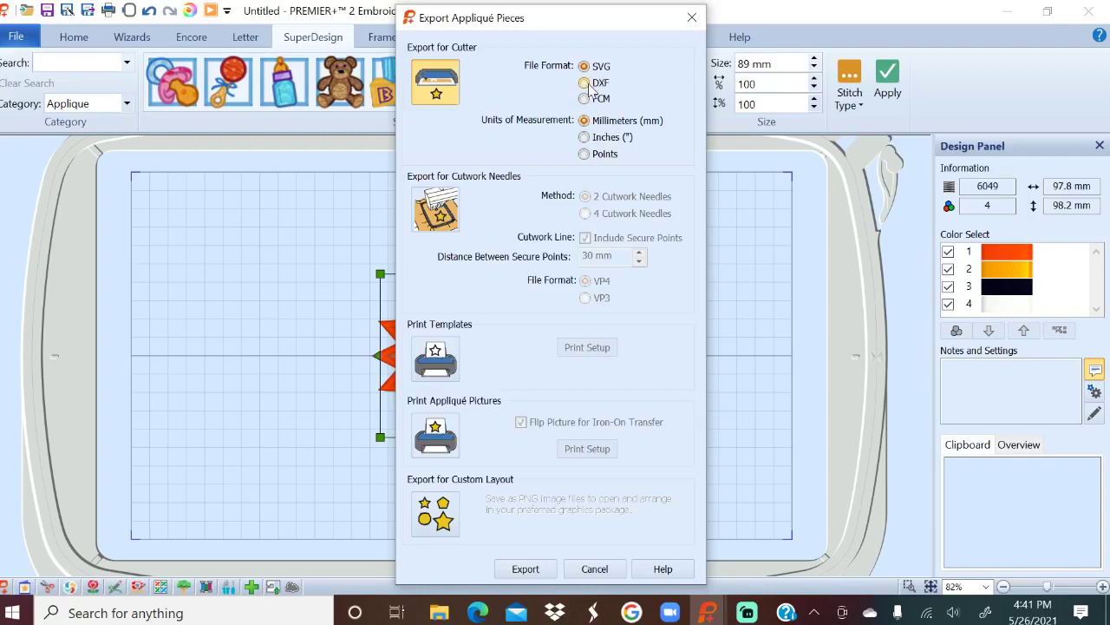
{"action": "left_click", "coordinate": [595, 568]}
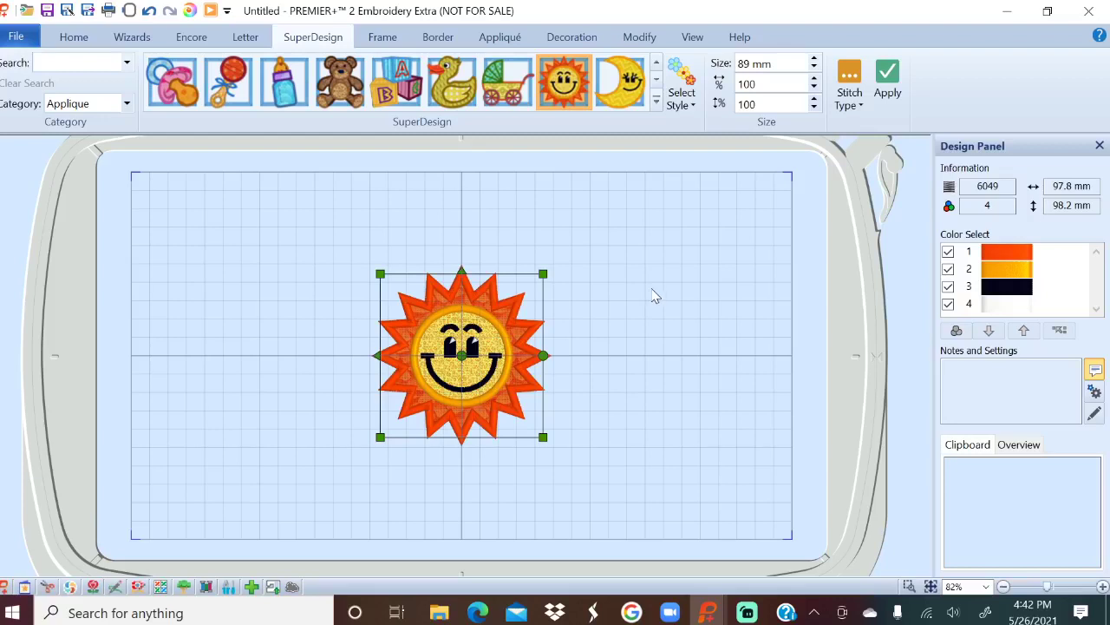
Remove the sun from the hoop and launch the ExpressMonogram Wizard with its sample ABC monogram.
{"action": "left_click_drag", "start_coordinate": [494, 327], "coordinate": [501, 328]}
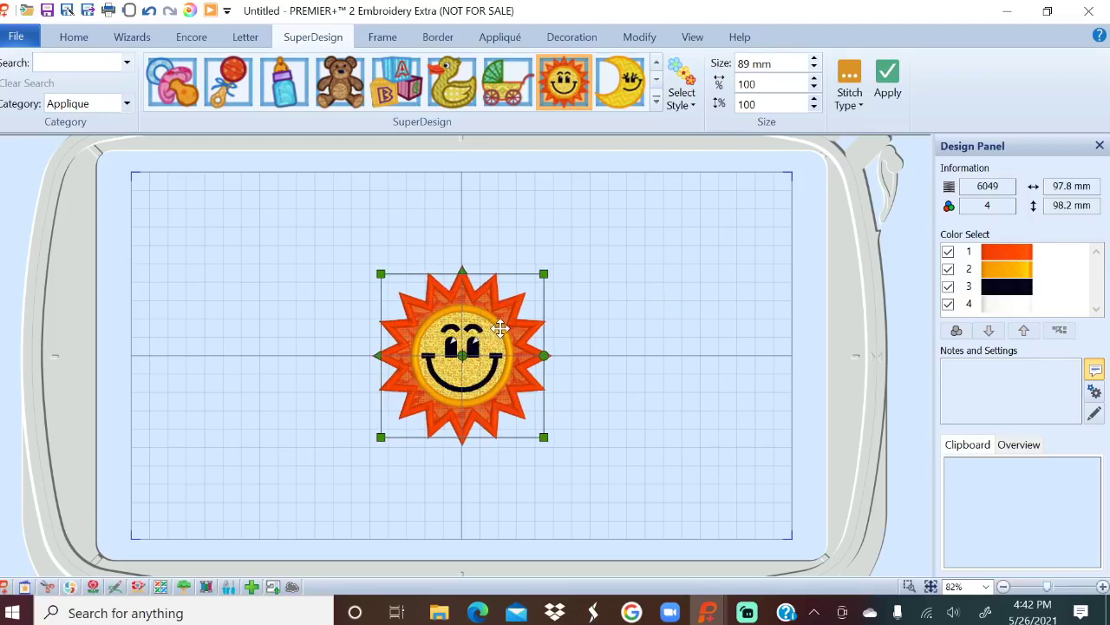
{"action": "key", "text": "Delete"}
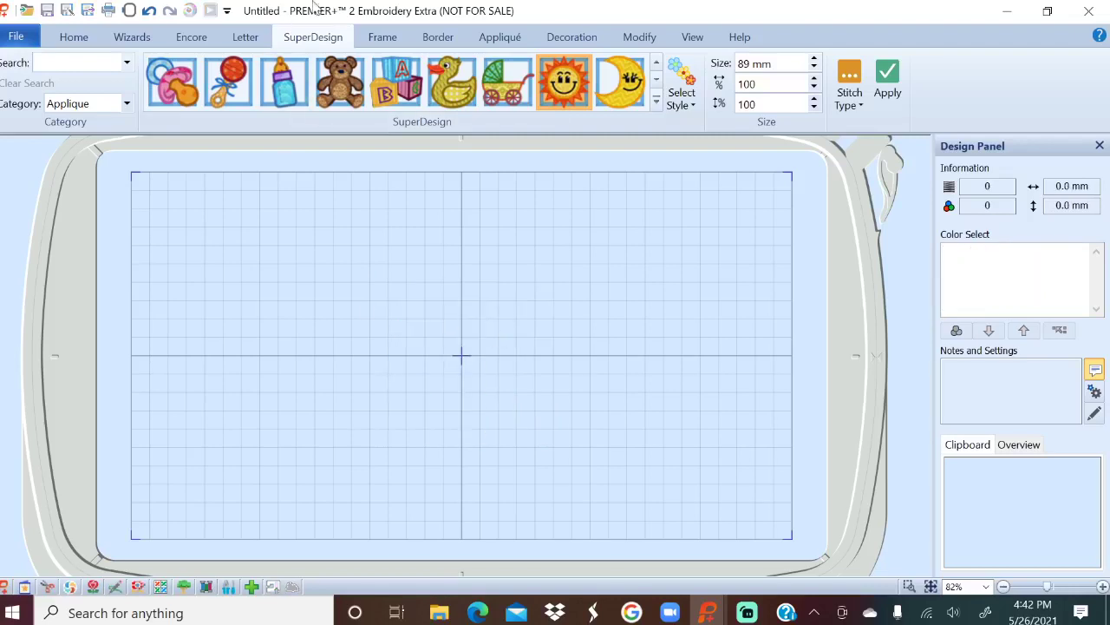
{"action": "left_click", "coordinate": [132, 38]}
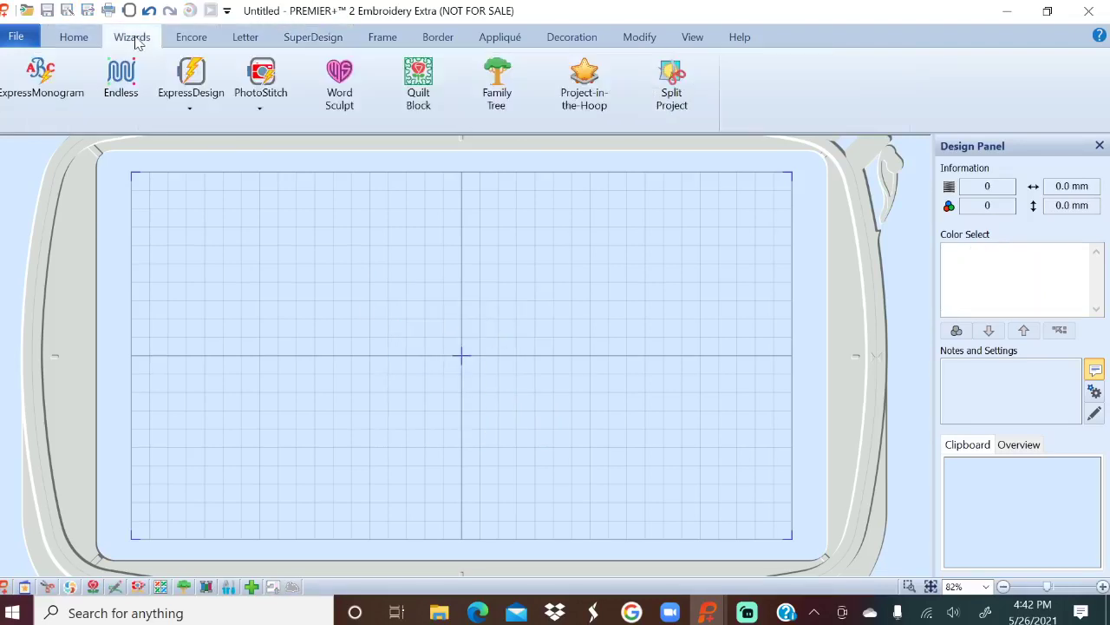
{"action": "left_click", "coordinate": [26, 83]}
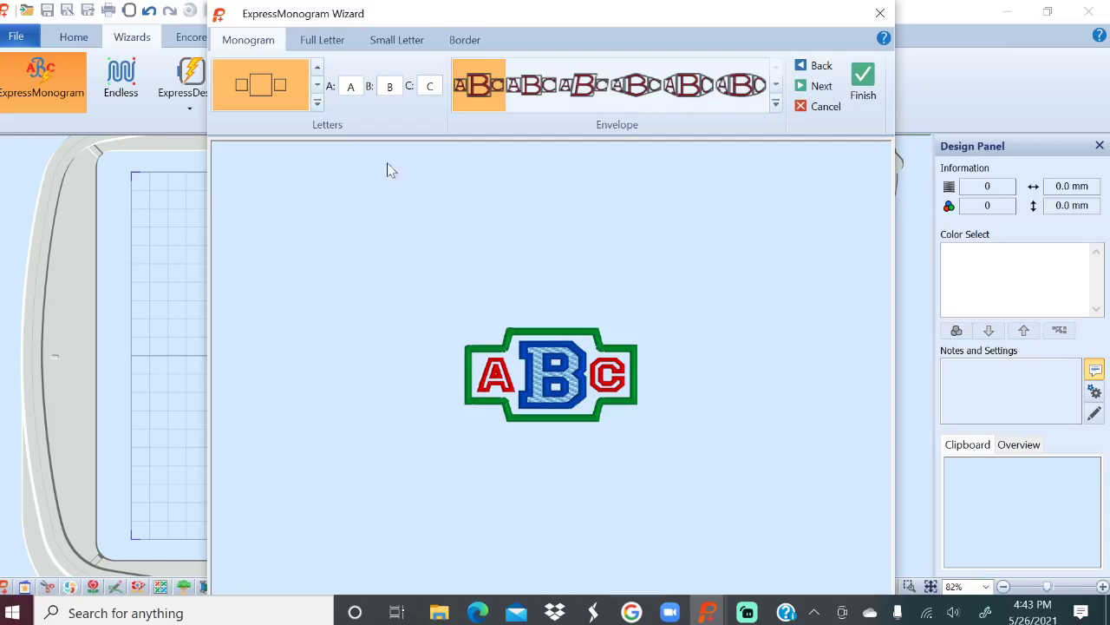
Use the three-letter layout with a large centre letter and enter P so the monogram reads APS.
{"action": "left_click", "coordinate": [316, 104]}
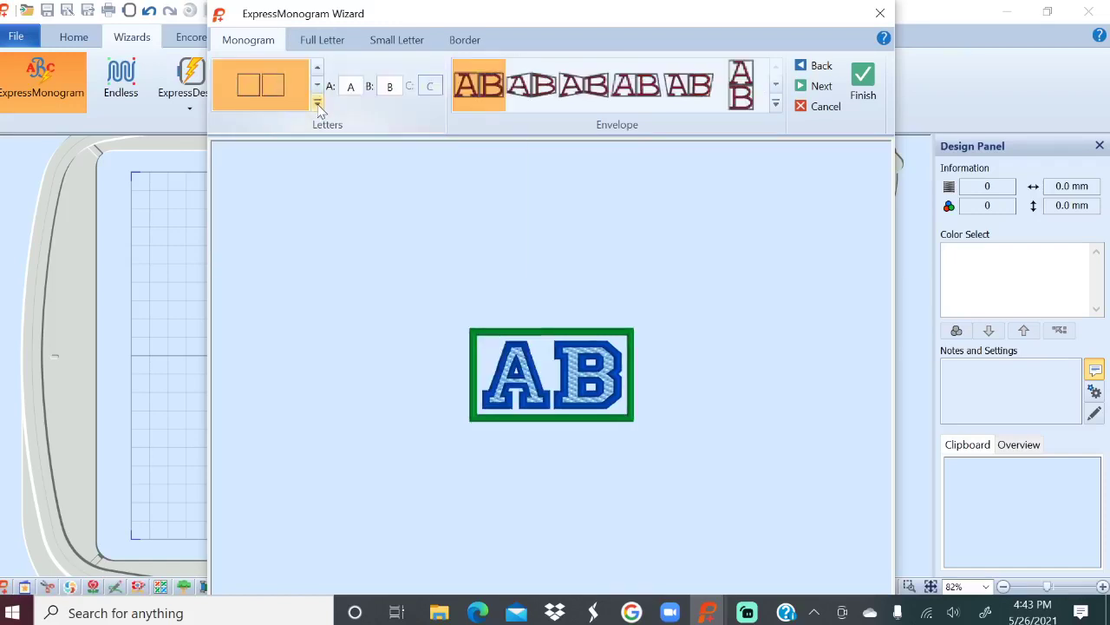
{"action": "left_click", "coordinate": [318, 104]}
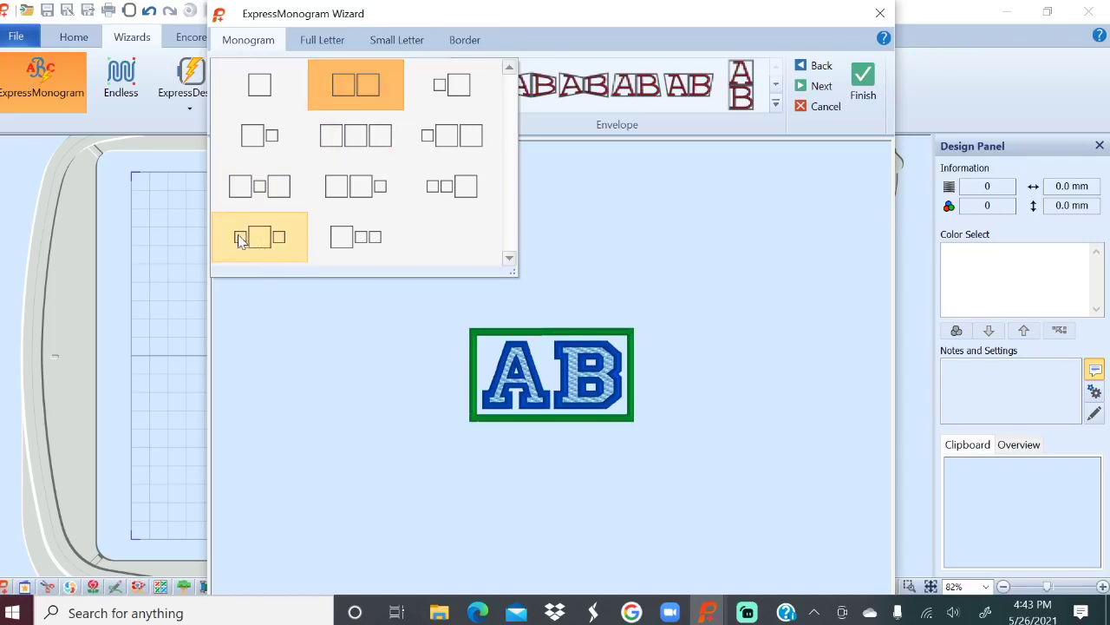
{"action": "left_click", "coordinate": [263, 241]}
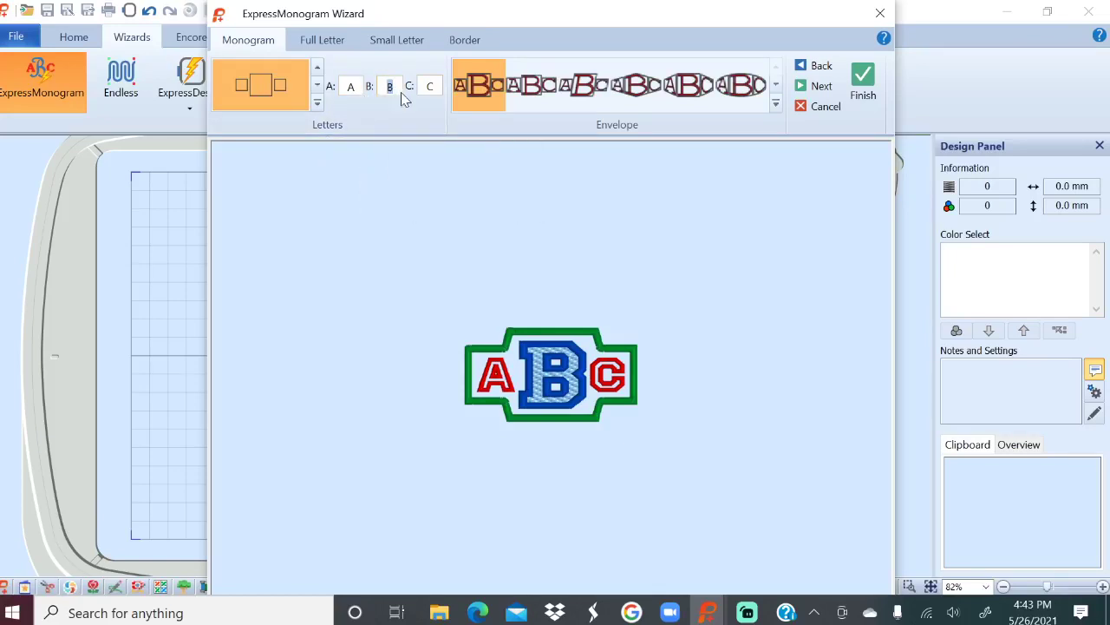
{"action": "type", "text": "P"}
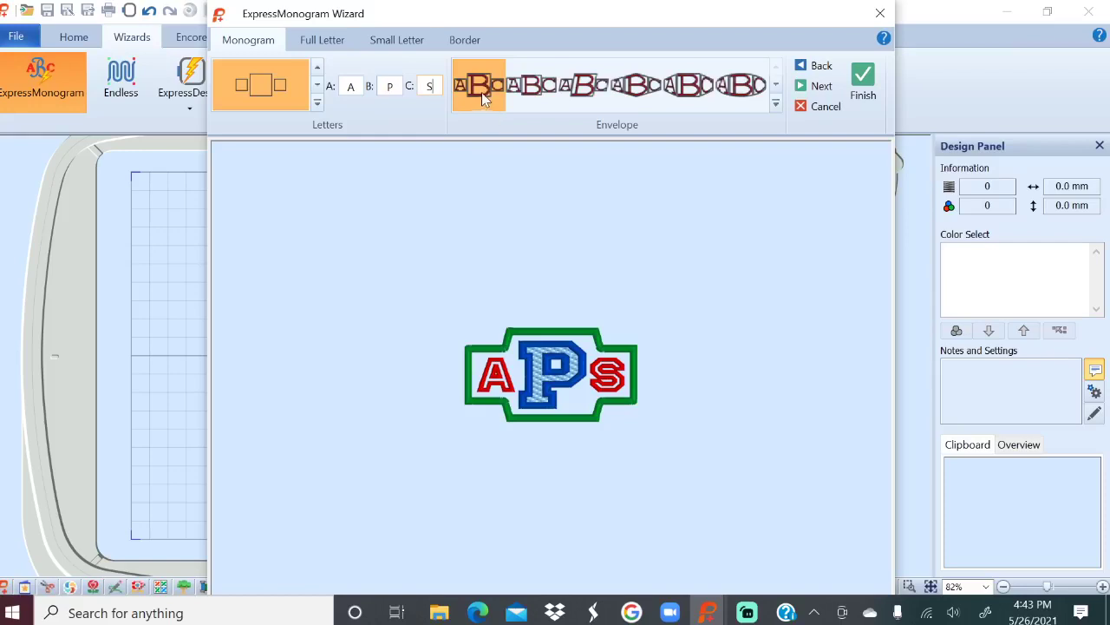
Surround the APS monogram with a green oval Classic envelope border.
{"action": "left_click", "coordinate": [775, 105]}
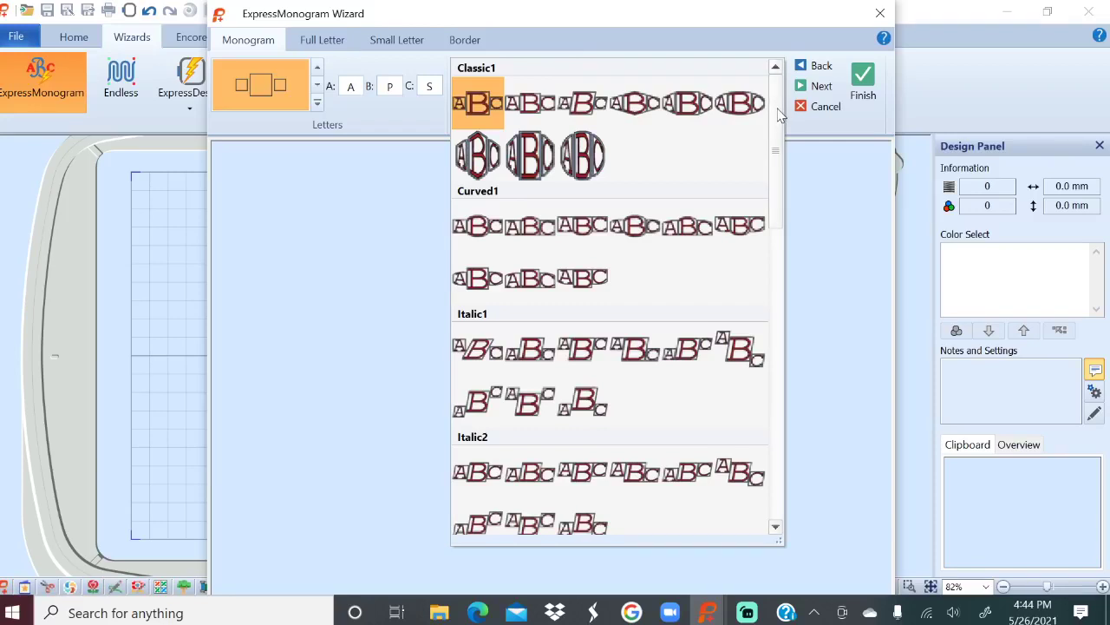
{"action": "left_click_drag", "start_coordinate": [778, 112], "coordinate": [844, 96]}
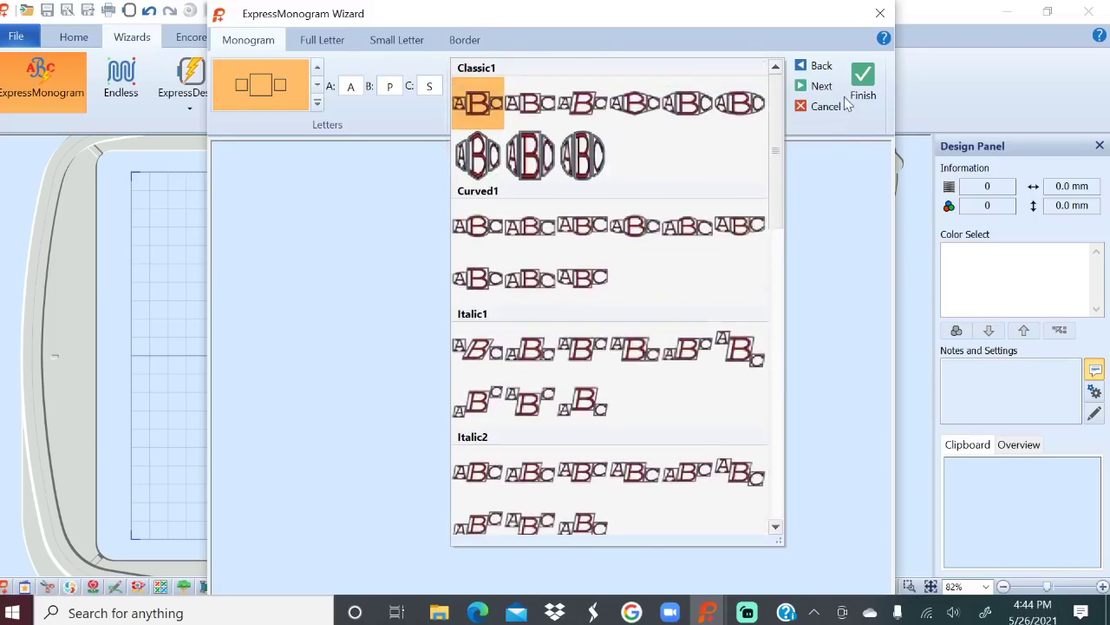
{"action": "left_click", "coordinate": [740, 106]}
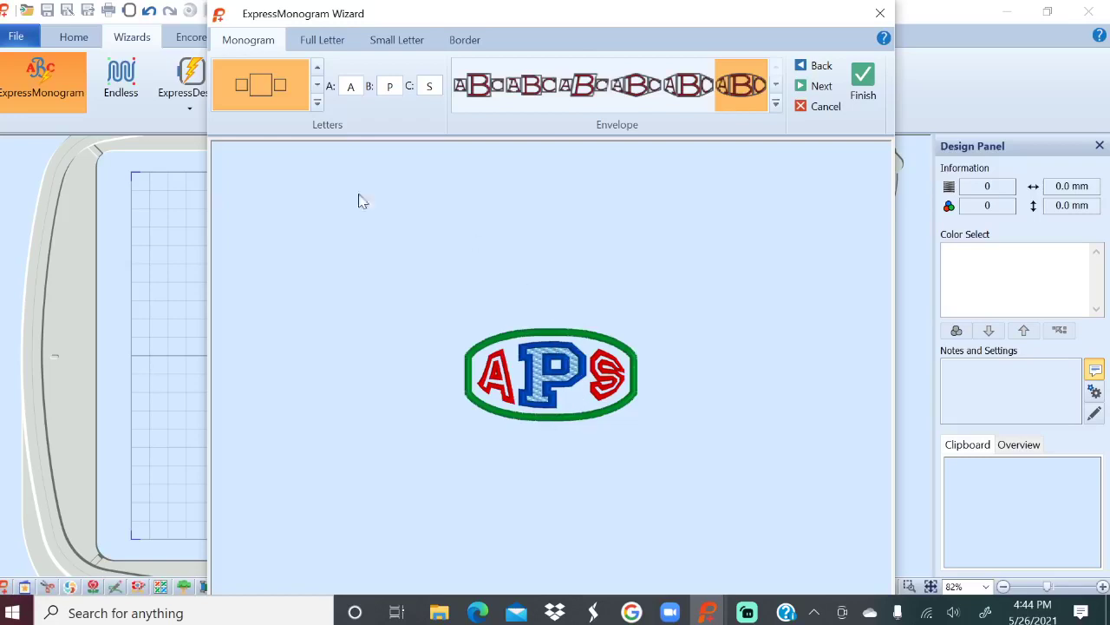
{"action": "left_click", "coordinate": [319, 41]}
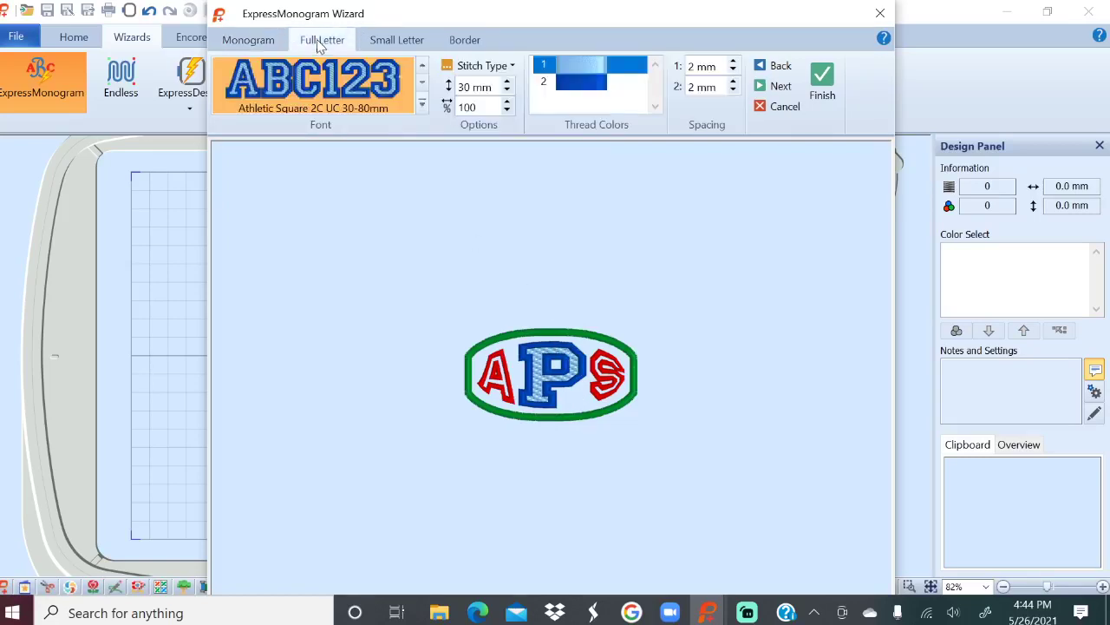
Set the large centre letter P to the Gaudy 12-30mm font.
{"action": "left_click", "coordinate": [423, 105]}
{"action": "left_click", "coordinate": [426, 111]}
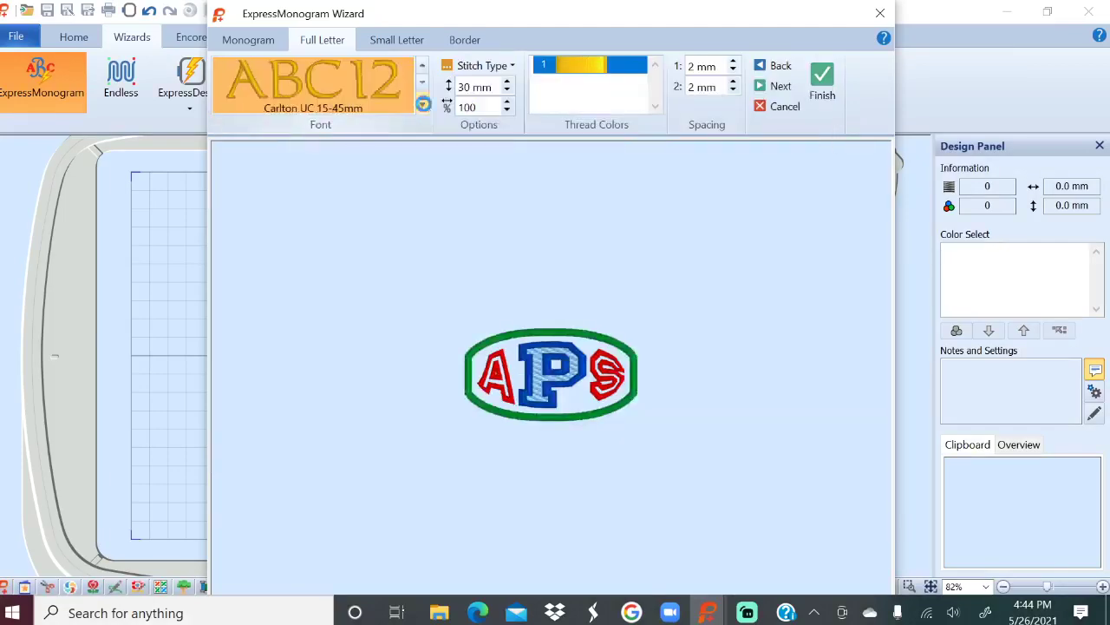
{"action": "left_click", "coordinate": [423, 105]}
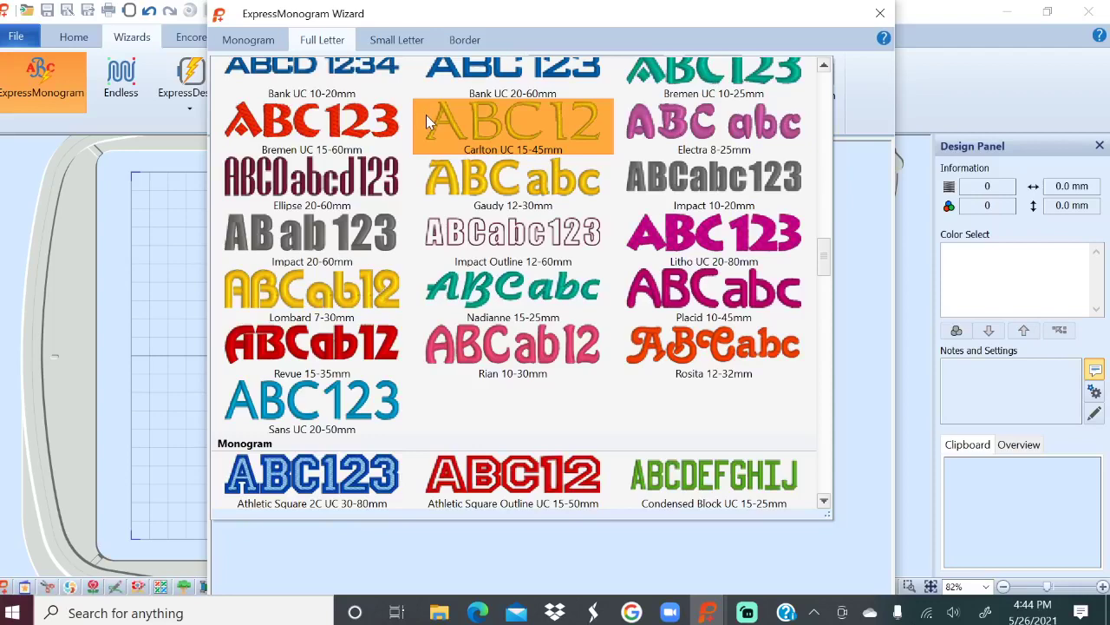
{"action": "left_click", "coordinate": [510, 181]}
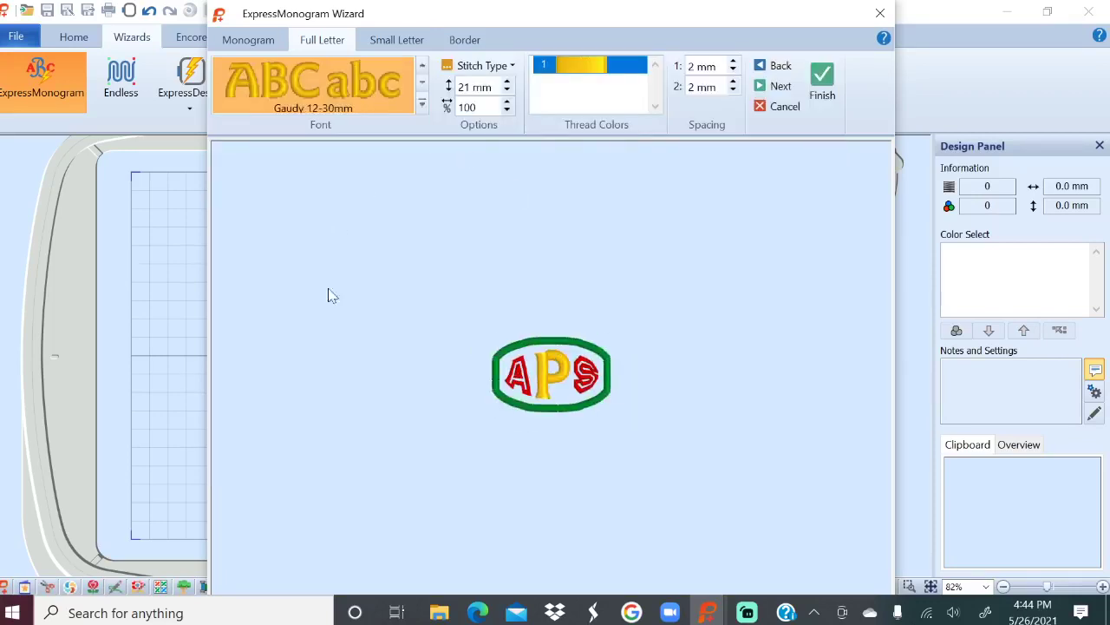
Set the small letters A and S to the Nadianne 15-25mm font.
{"action": "left_click", "coordinate": [404, 44]}
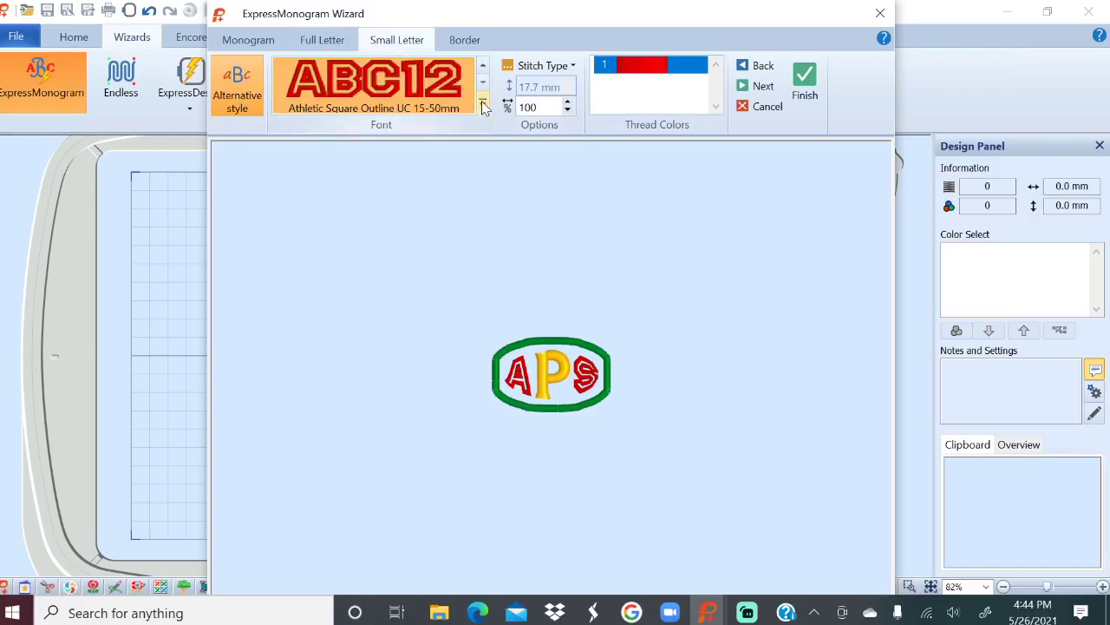
{"action": "left_click", "coordinate": [483, 104]}
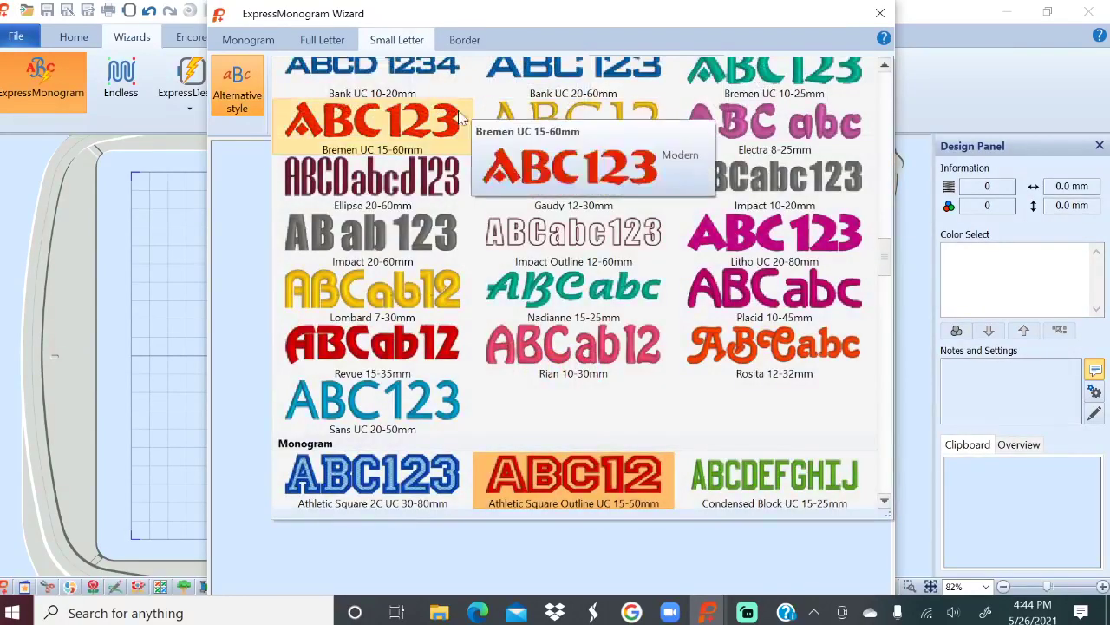
{"action": "left_click", "coordinate": [580, 292]}
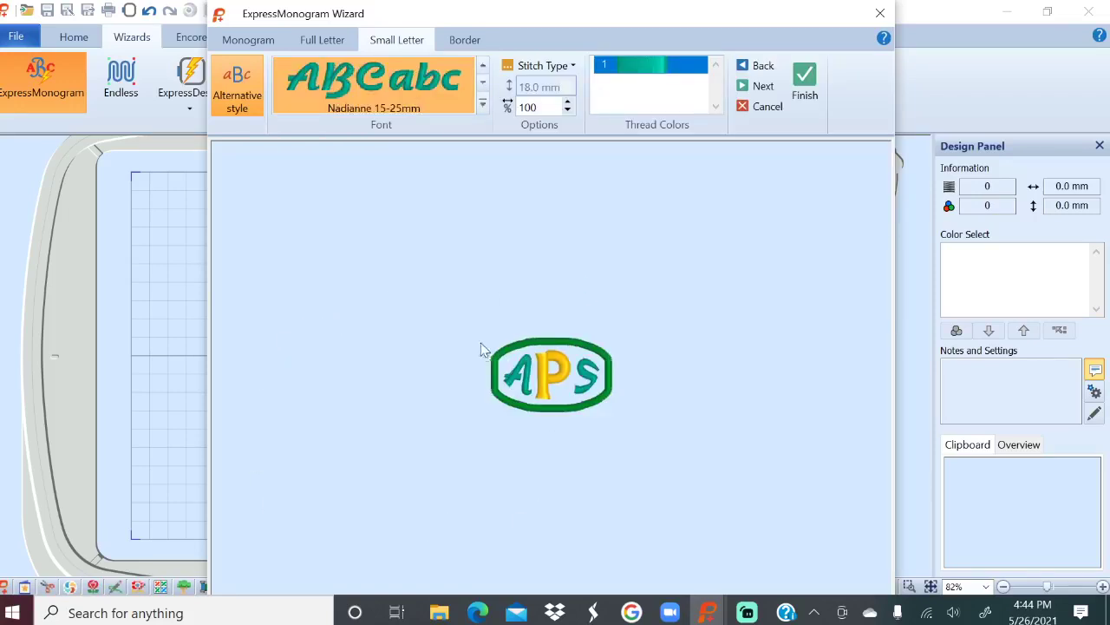
{"action": "left_click", "coordinate": [466, 41]}
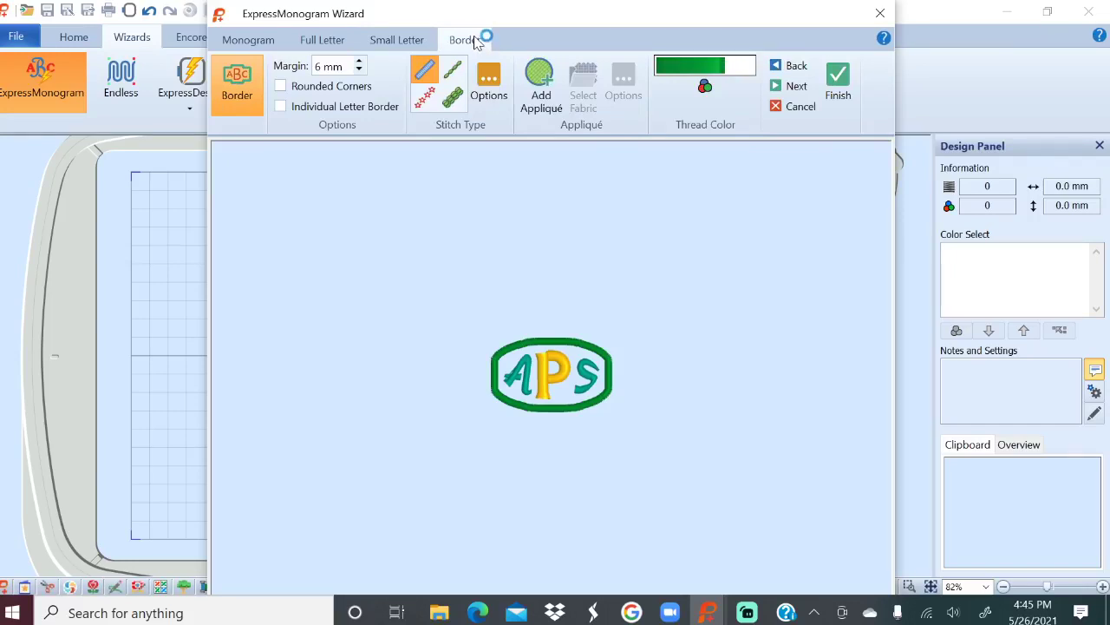
Raise the border margin from 6 mm to 14 mm.
{"action": "left_click", "coordinate": [359, 62]}
{"action": "left_click", "coordinate": [359, 63]}
{"action": "left_click", "coordinate": [359, 63]}
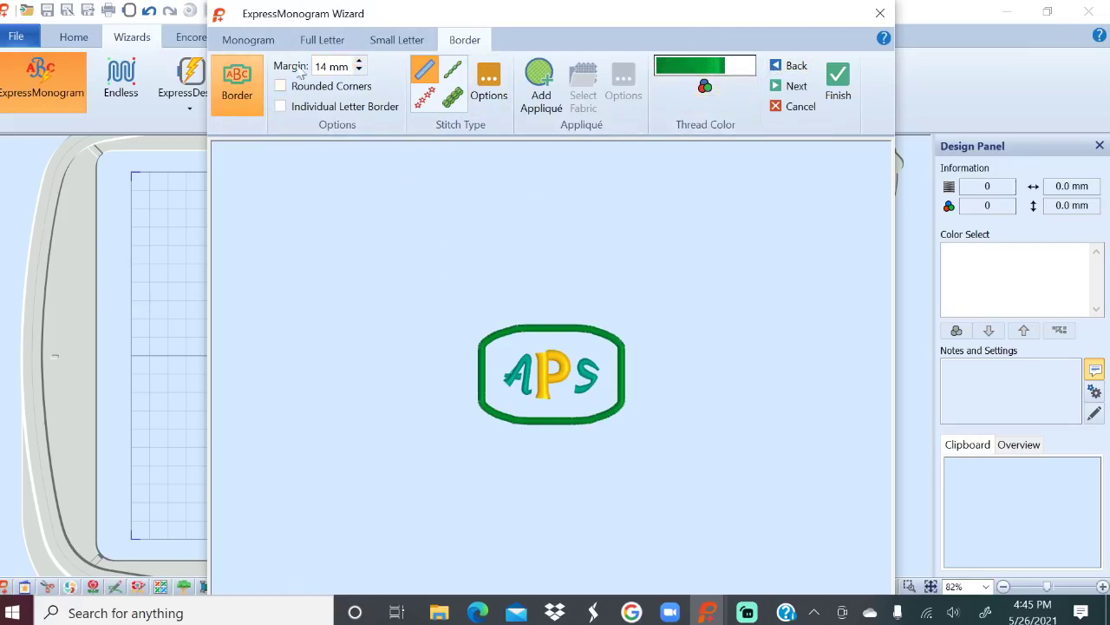
Move the wizard window up and switch the monogram to the small–full–small letter layout.
{"action": "left_click_drag", "start_coordinate": [774, 19], "coordinate": [813, 305]}
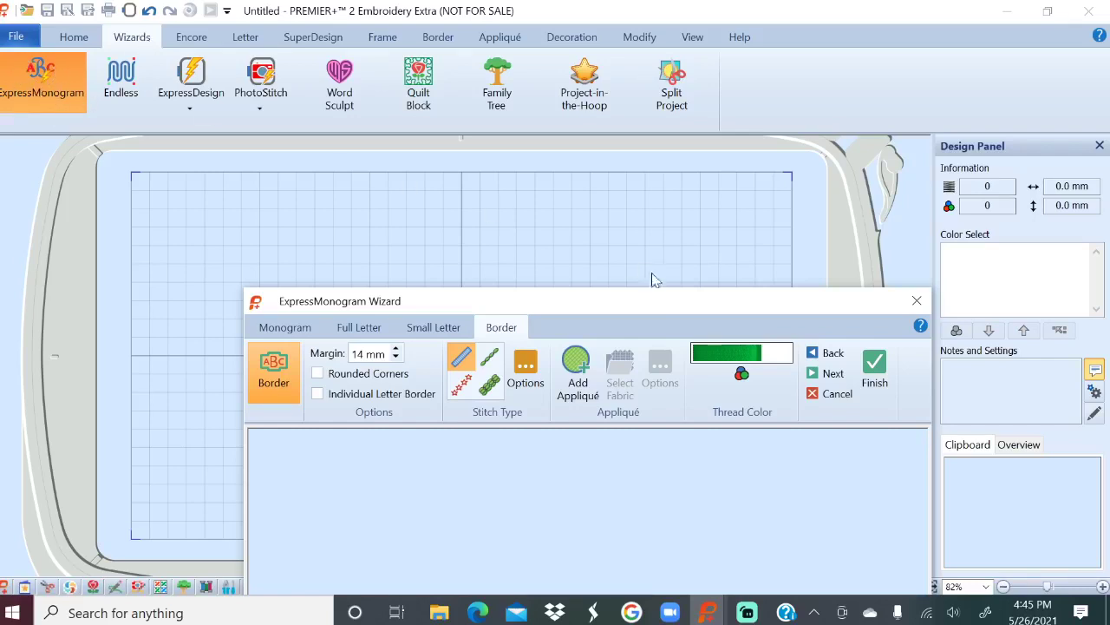
{"action": "left_click_drag", "start_coordinate": [666, 310], "coordinate": [575, 19]}
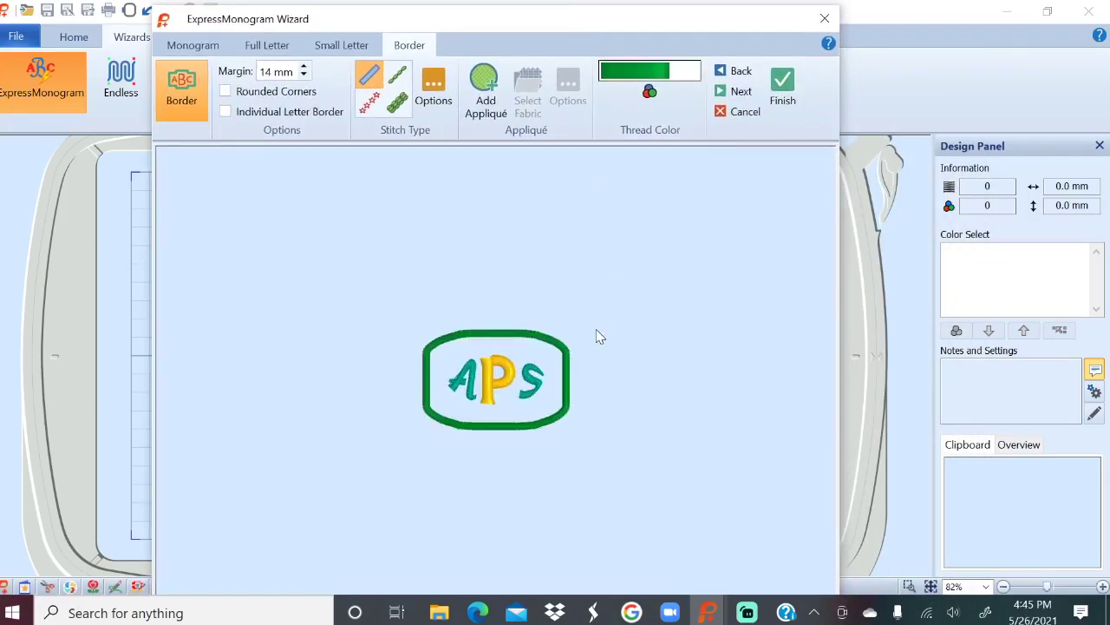
{"action": "left_click", "coordinate": [199, 47]}
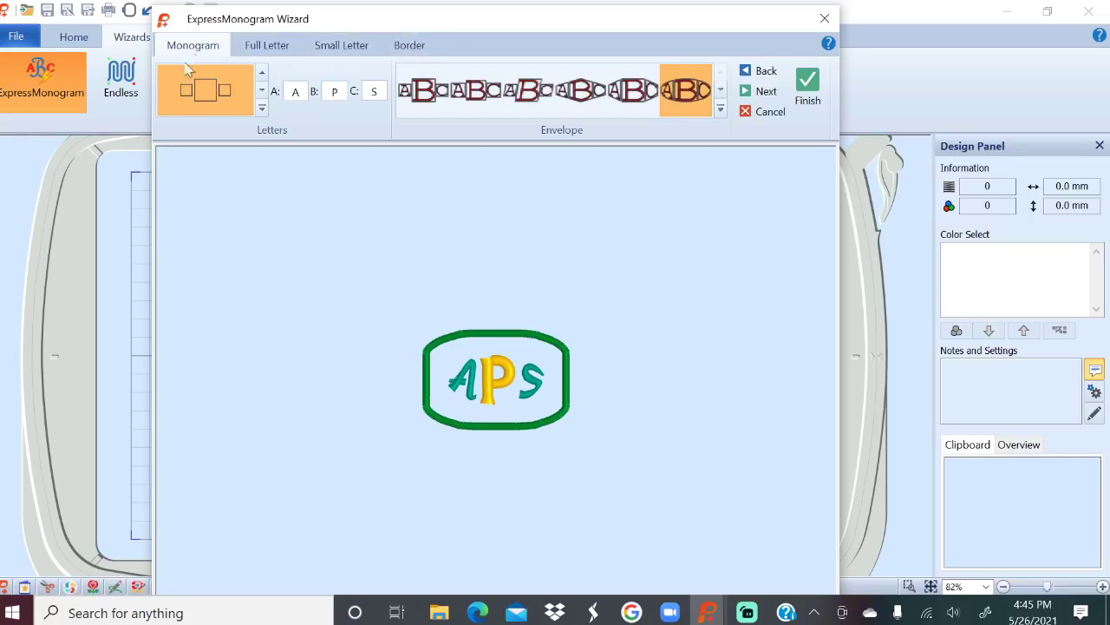
{"action": "left_click", "coordinate": [262, 109]}
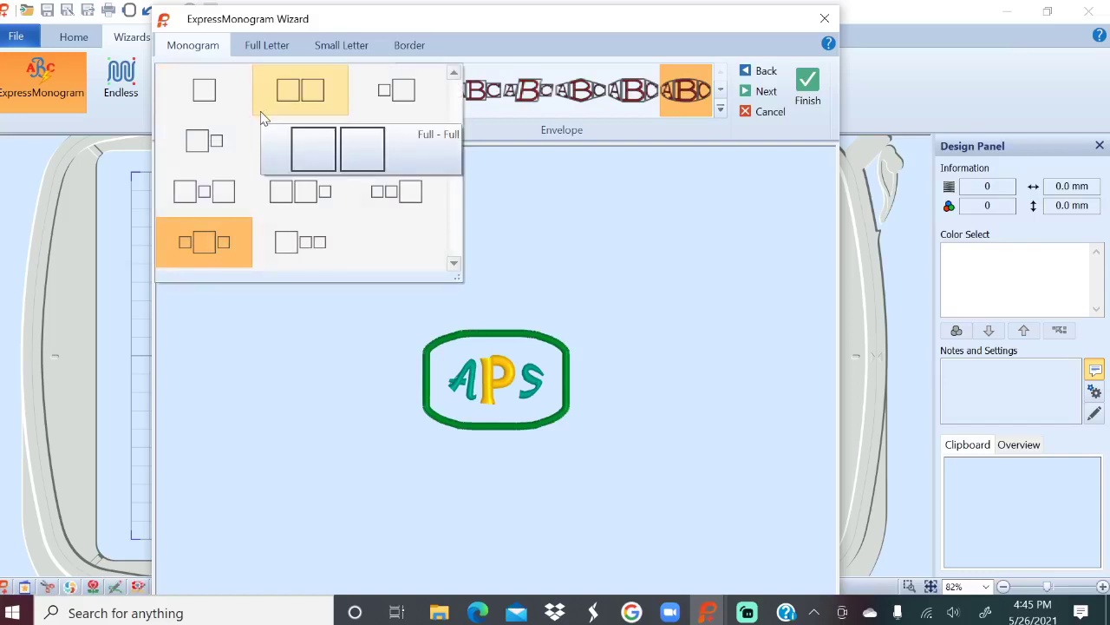
{"action": "left_click", "coordinate": [203, 249]}
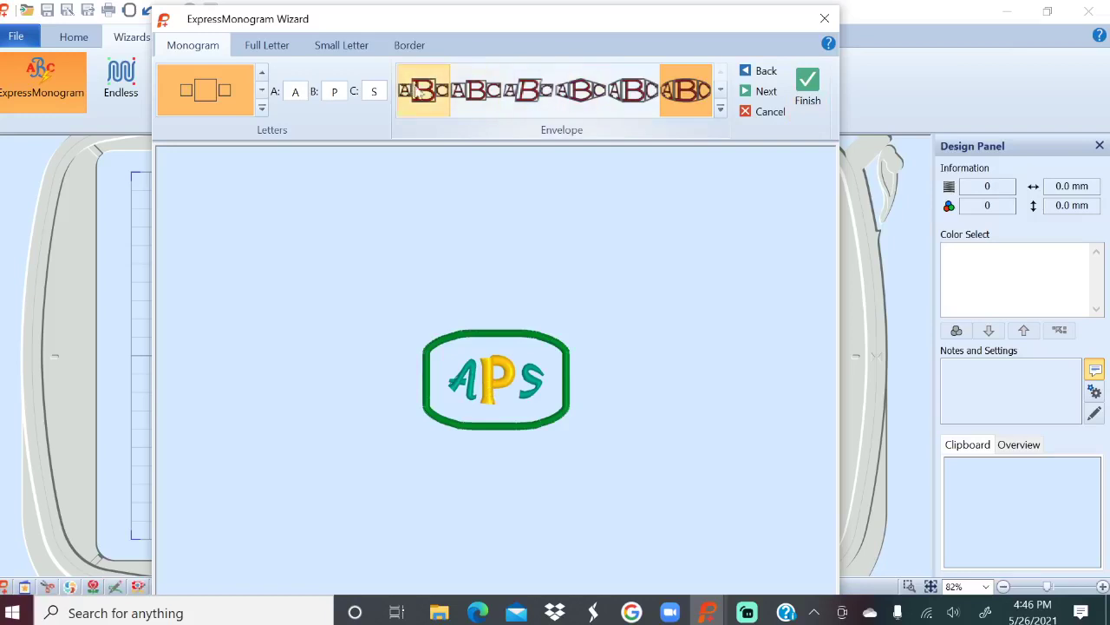
{"action": "left_click", "coordinate": [720, 108]}
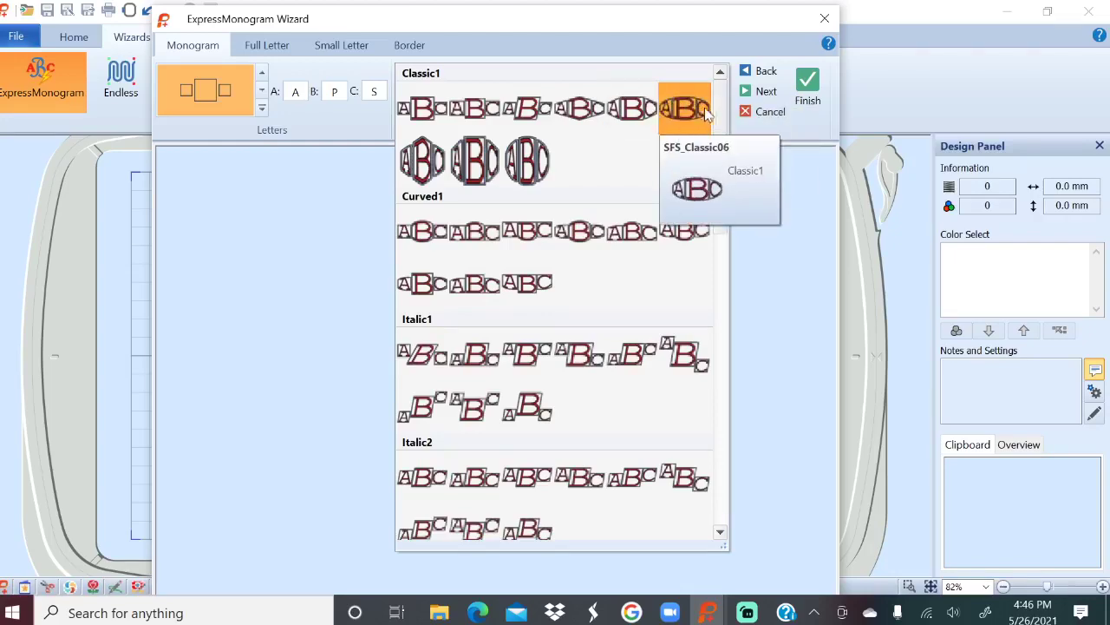
{"action": "left_click_drag", "start_coordinate": [724, 118], "coordinate": [758, 90]}
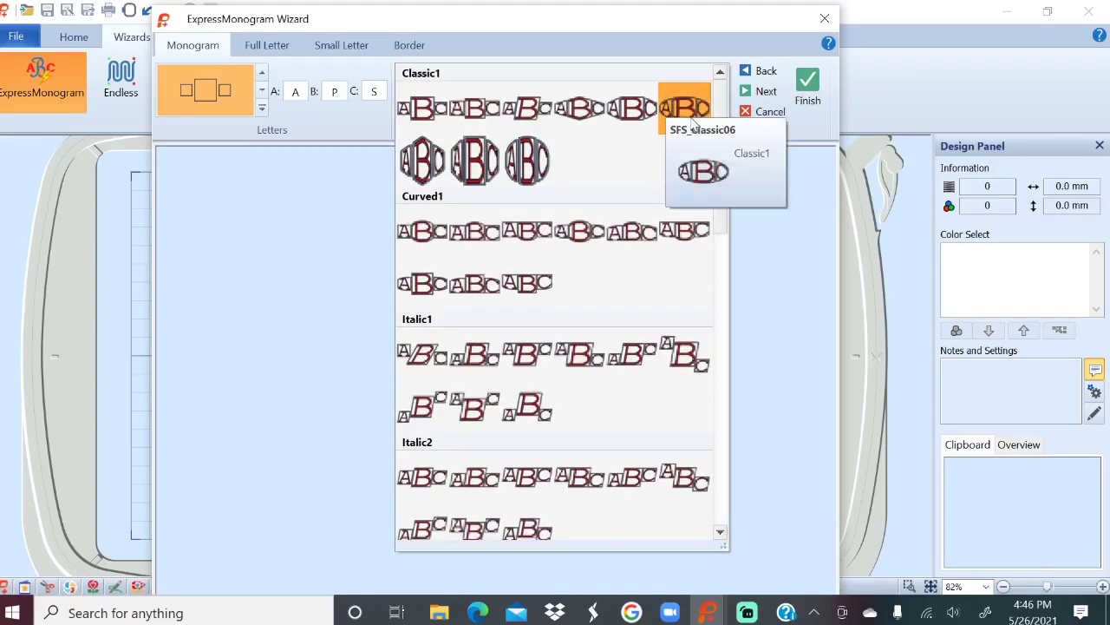
{"action": "left_click", "coordinate": [691, 121]}
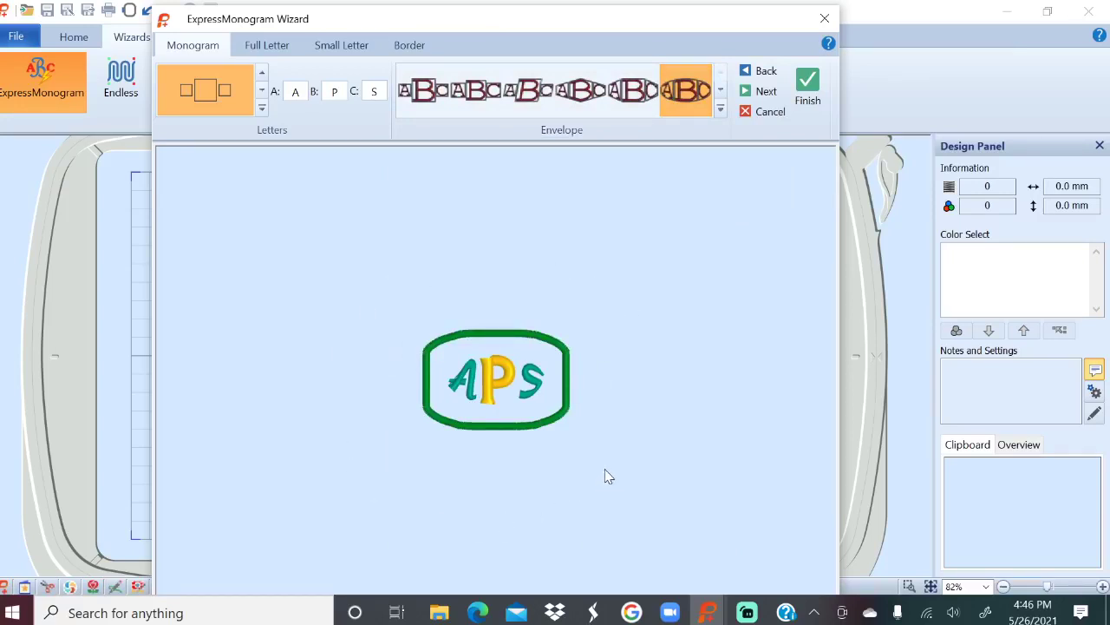
Select Gaudy 12-30mm as the centre letter's font on the Full Letter page.
{"action": "left_click", "coordinate": [271, 48]}
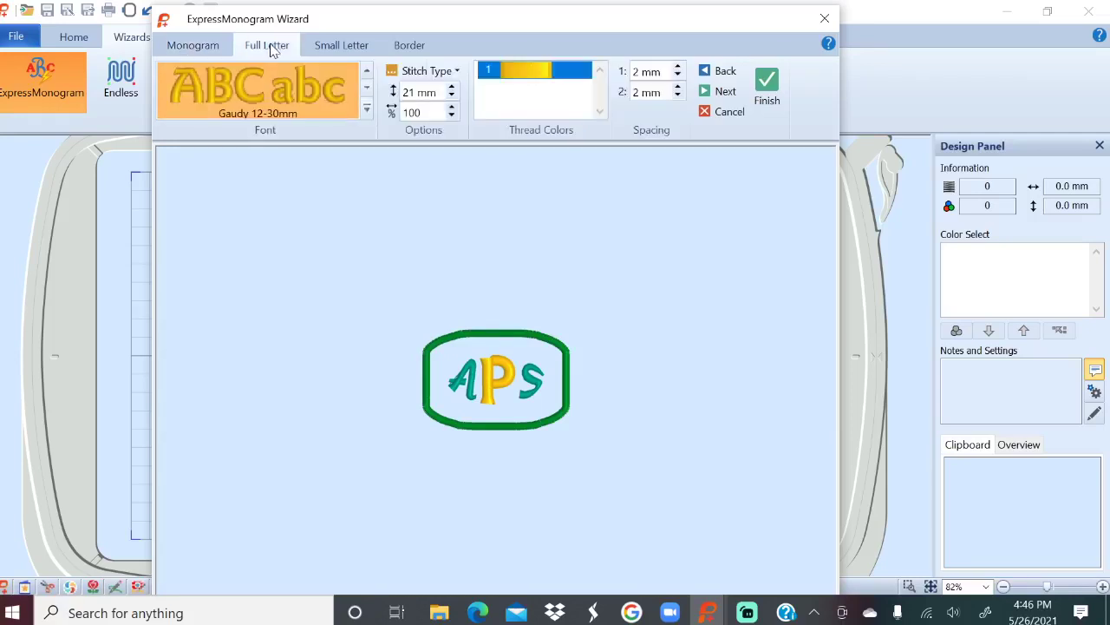
{"action": "left_click", "coordinate": [366, 108]}
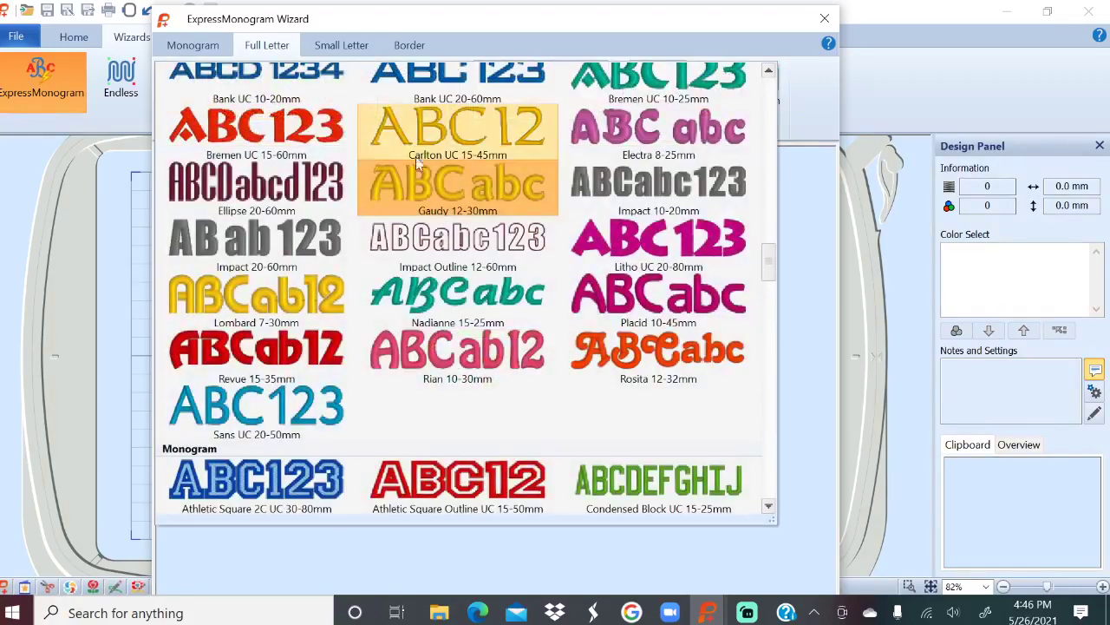
{"action": "mouse_move", "coordinate": [517, 192]}
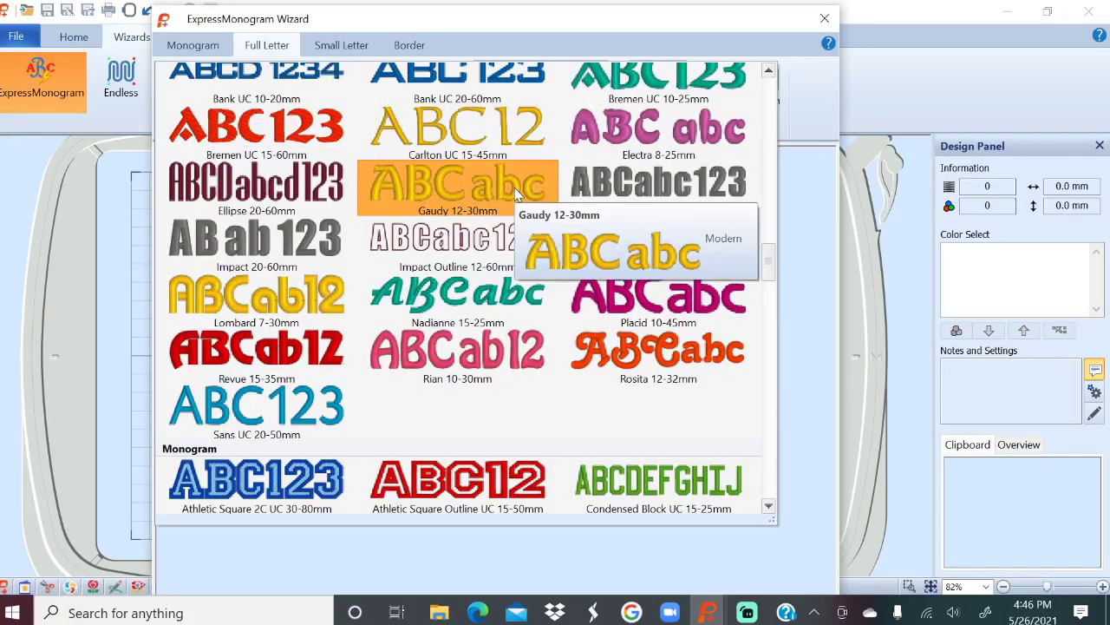
{"action": "scroll", "coordinate": [518, 211], "scroll_direction": "down", "scroll_amount": 2}
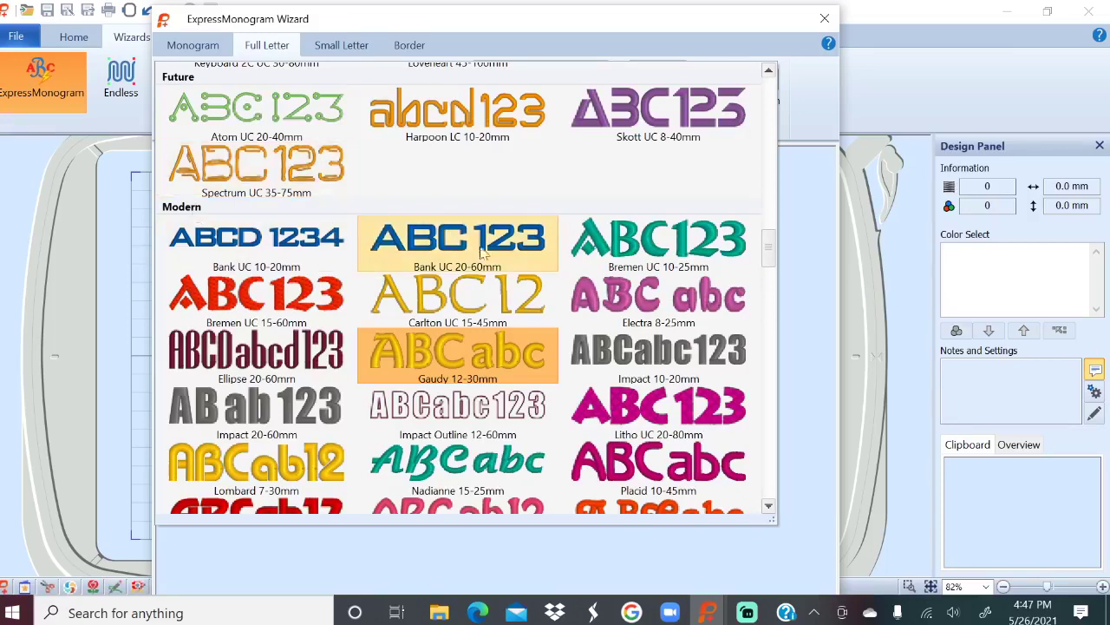
{"action": "mouse_move", "coordinate": [475, 257]}
{"action": "mouse_move", "coordinate": [446, 369]}
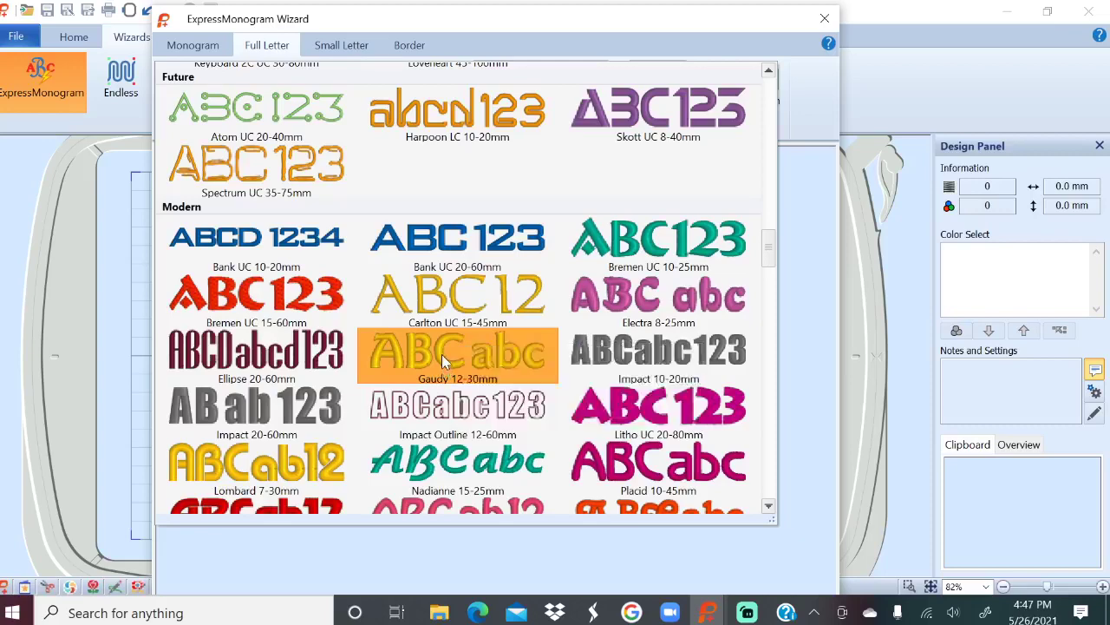
{"action": "left_click", "coordinate": [444, 372]}
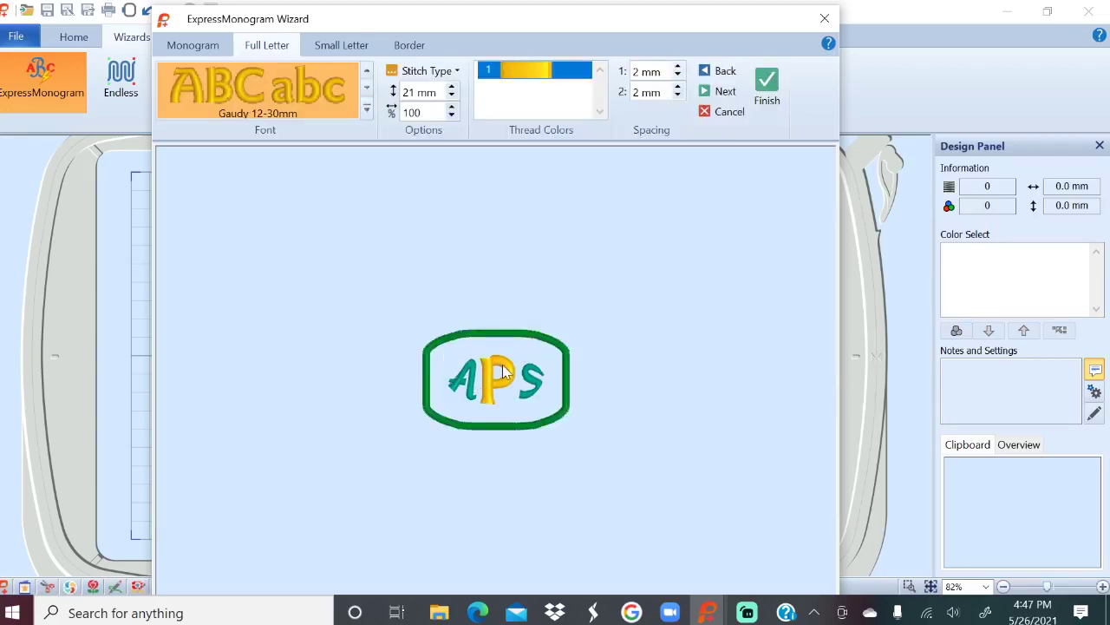
{"action": "left_click", "coordinate": [341, 51]}
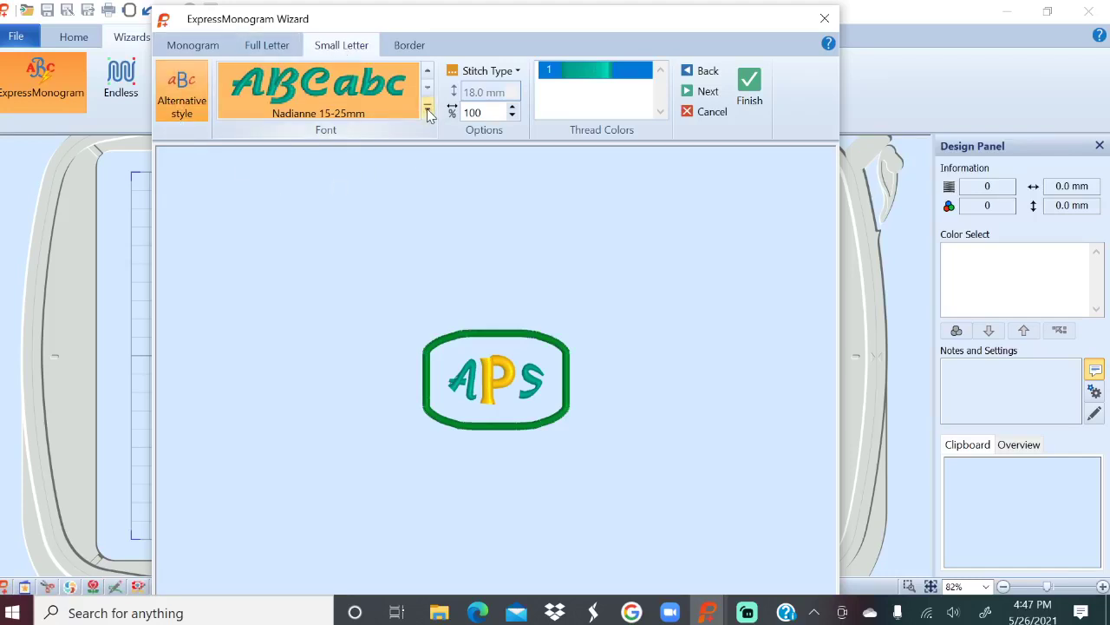
Choose Nadianne 15-25mm for the outer A and S letters, at 18.0 mm.
{"action": "left_click", "coordinate": [426, 110]}
{"action": "scroll", "coordinate": [437, 149], "scroll_direction": "up", "scroll_amount": 3}
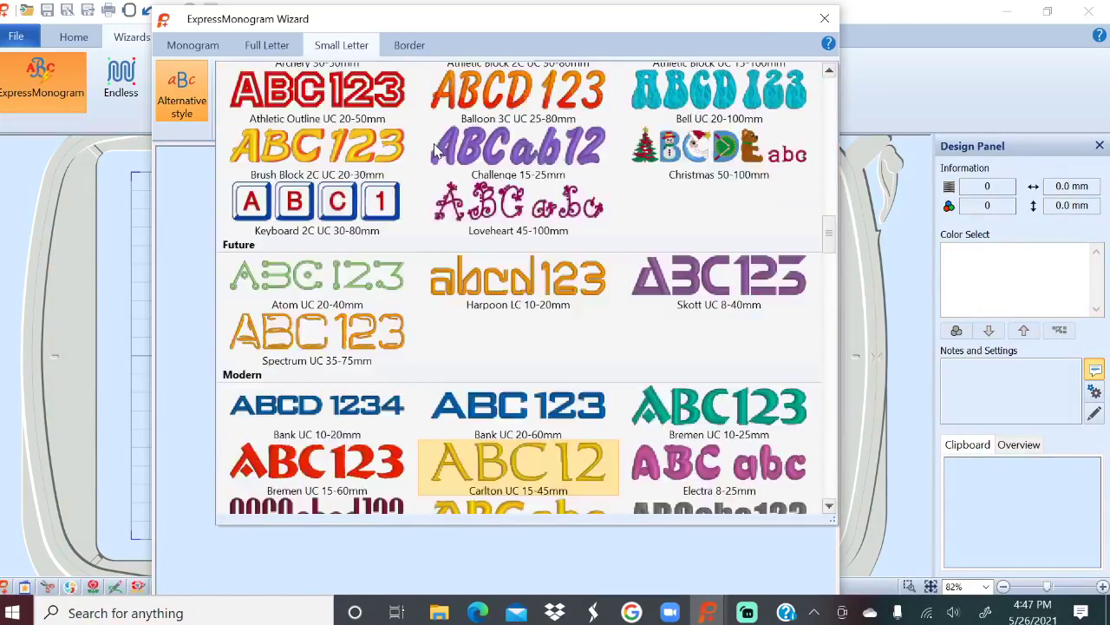
{"action": "scroll", "coordinate": [434, 157], "scroll_direction": "down", "scroll_amount": 3}
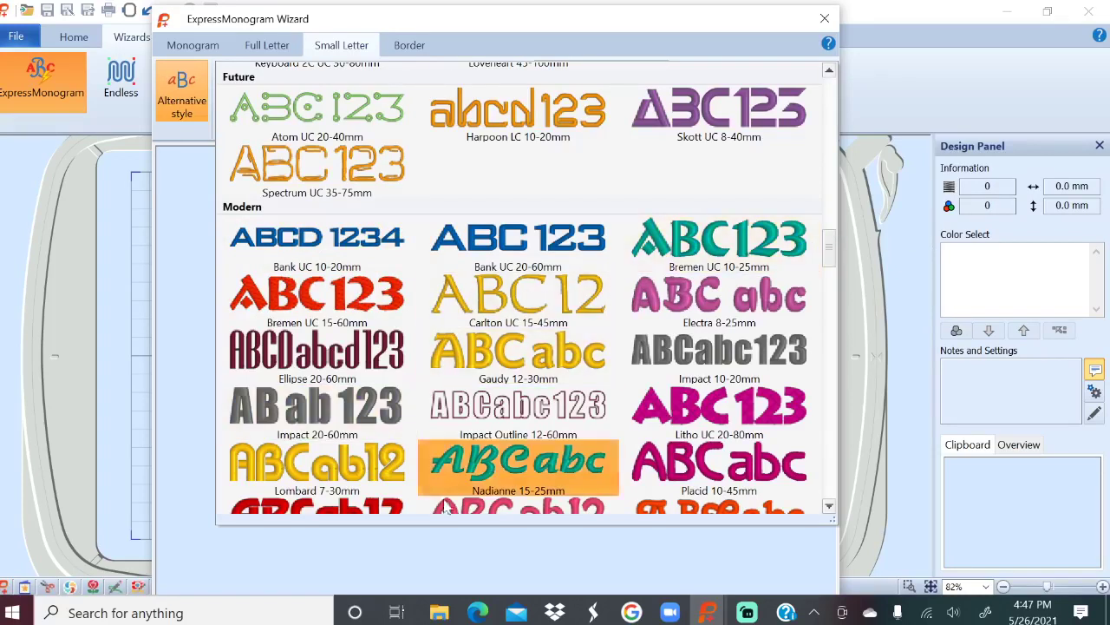
{"action": "left_click", "coordinate": [529, 468]}
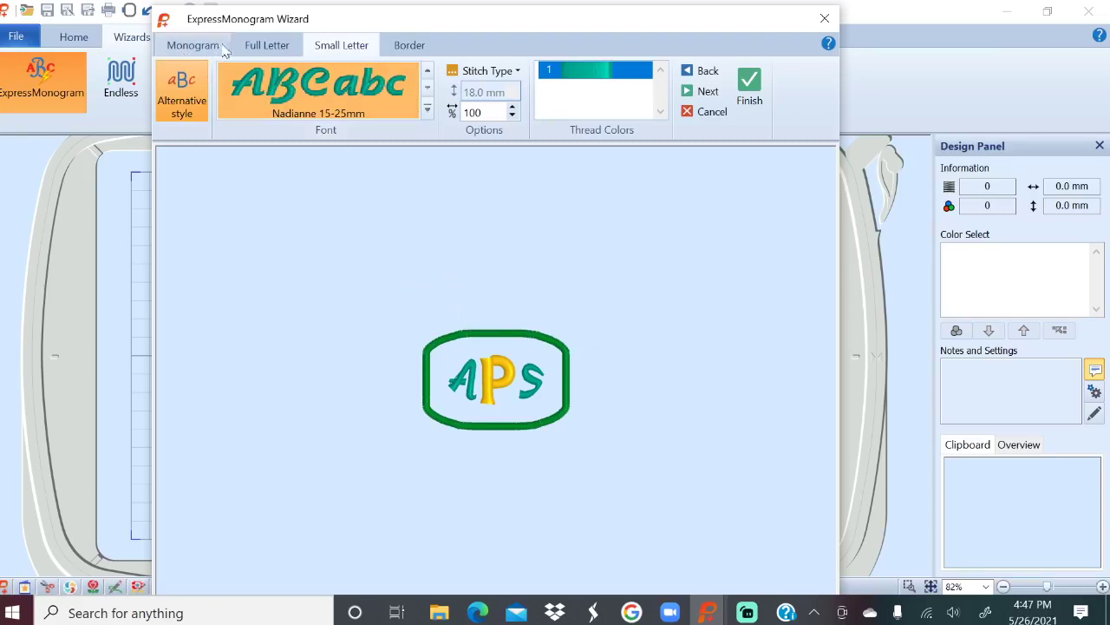
Reduce the border margin to 7 mm and turn on Rounded Corners.
{"action": "left_click", "coordinate": [410, 45]}
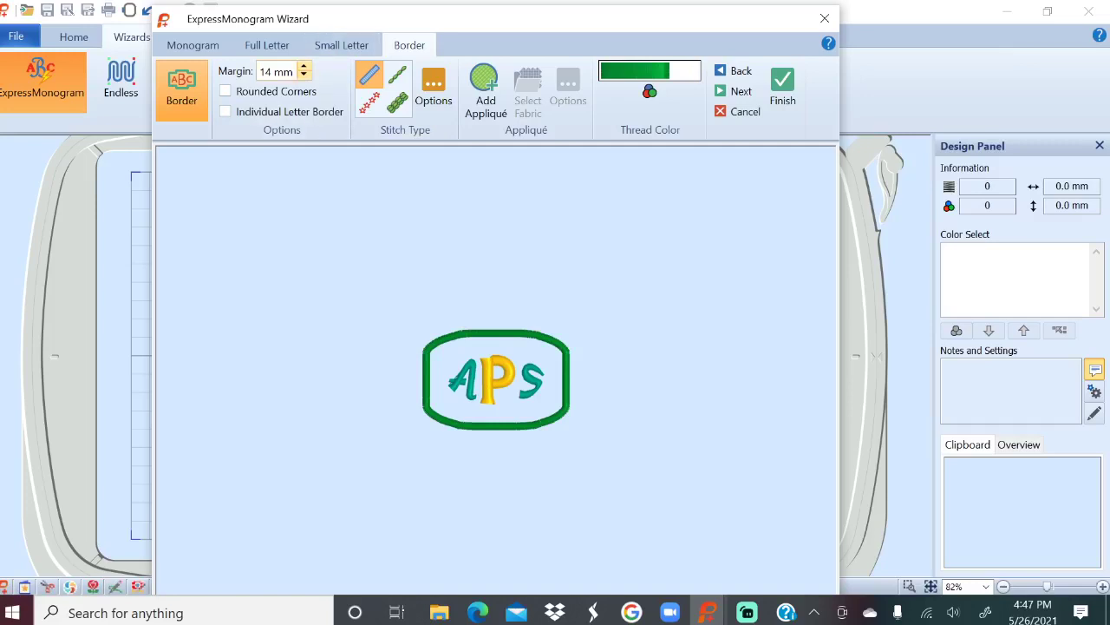
{"action": "double_click", "coordinate": [304, 75]}
{"action": "double_click", "coordinate": [303, 75]}
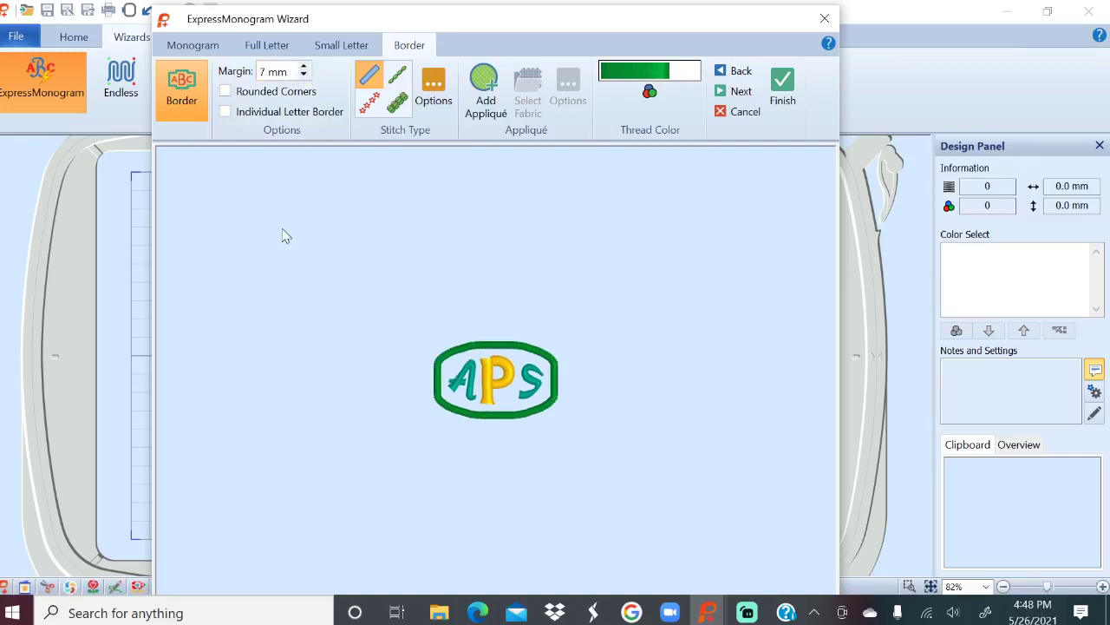
{"action": "left_click", "coordinate": [225, 91]}
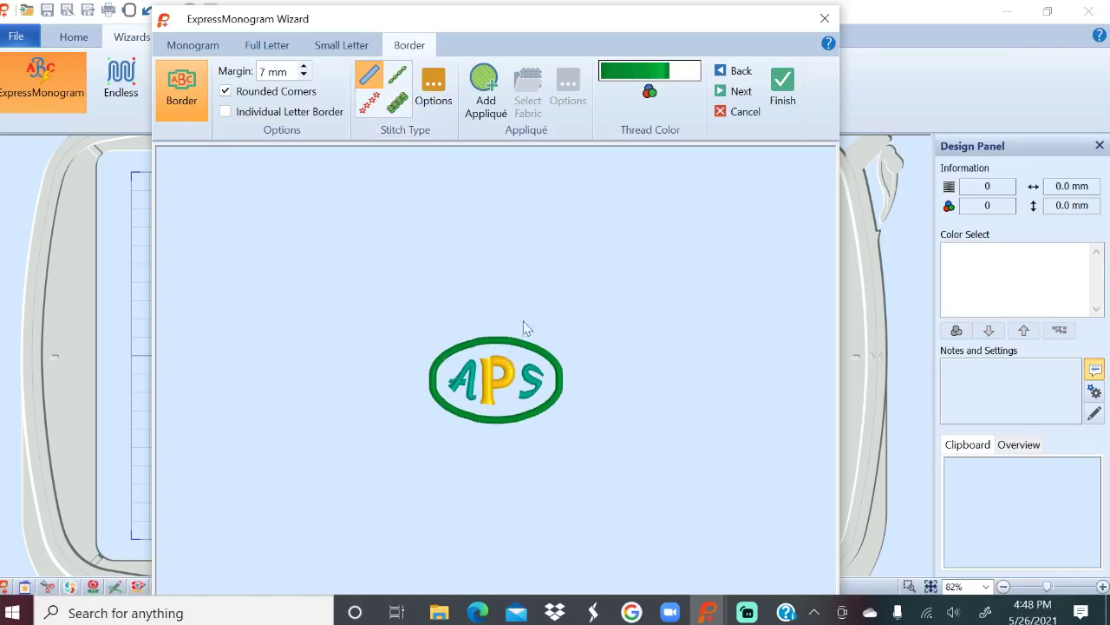
Change the border to a Motif Line stitch using swirl pattern 10, sized 10 × 15 mm.
{"action": "left_click", "coordinate": [370, 103]}
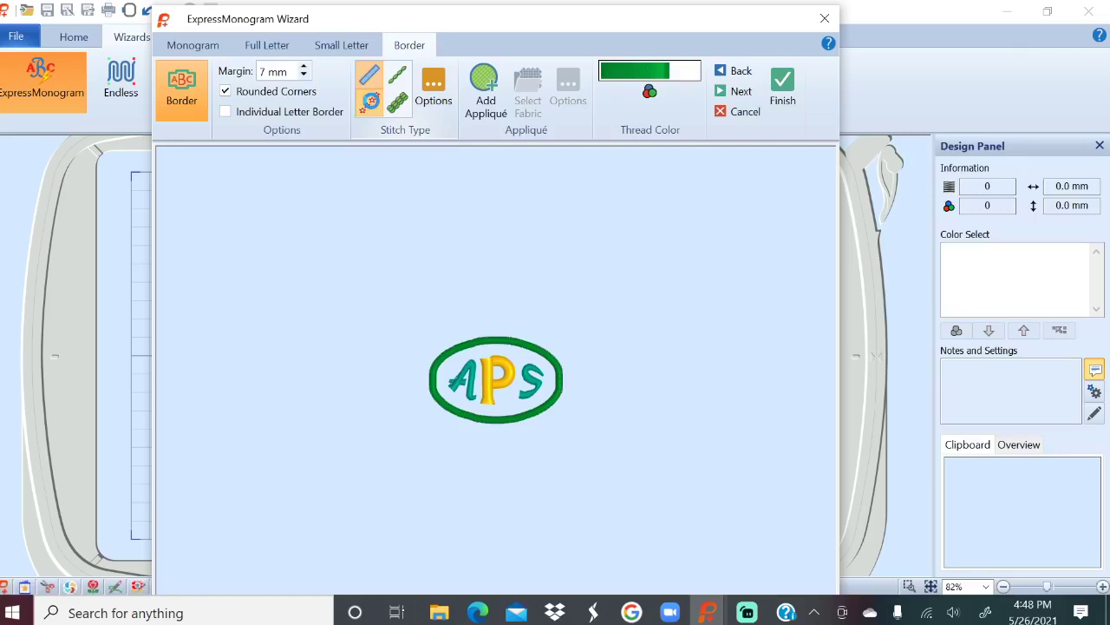
{"action": "left_click", "coordinate": [370, 104]}
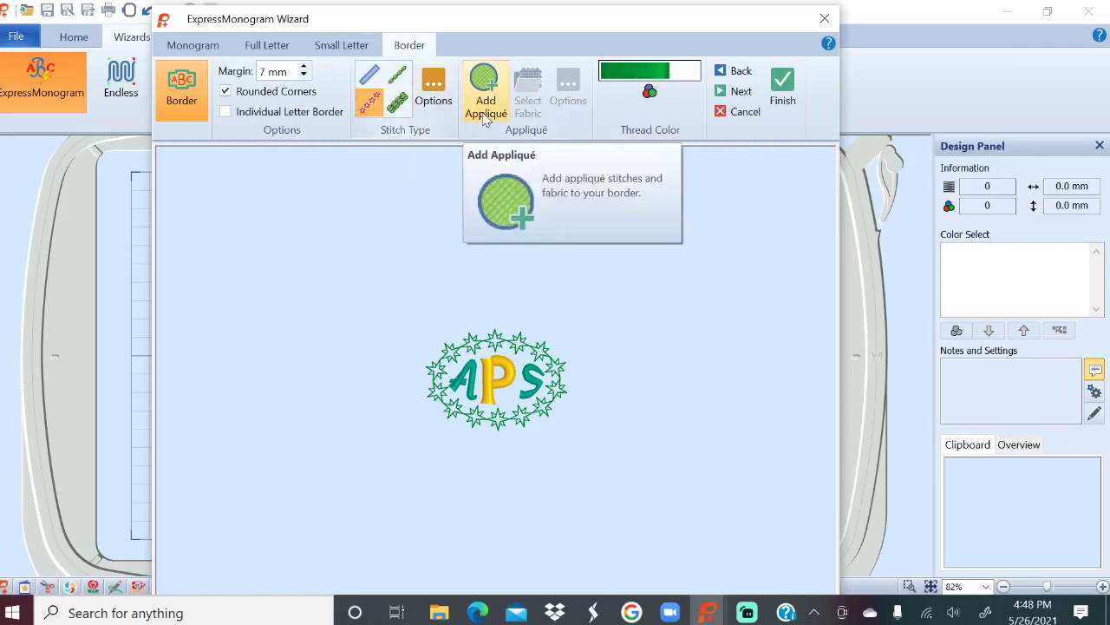
{"action": "left_click", "coordinate": [436, 86]}
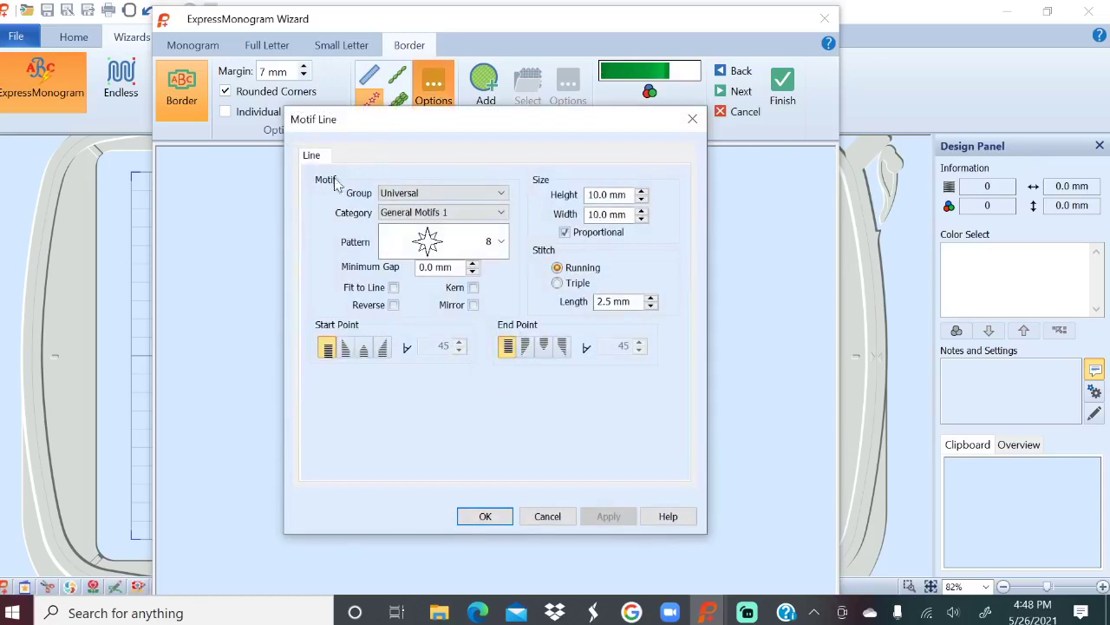
{"action": "left_click", "coordinate": [502, 244]}
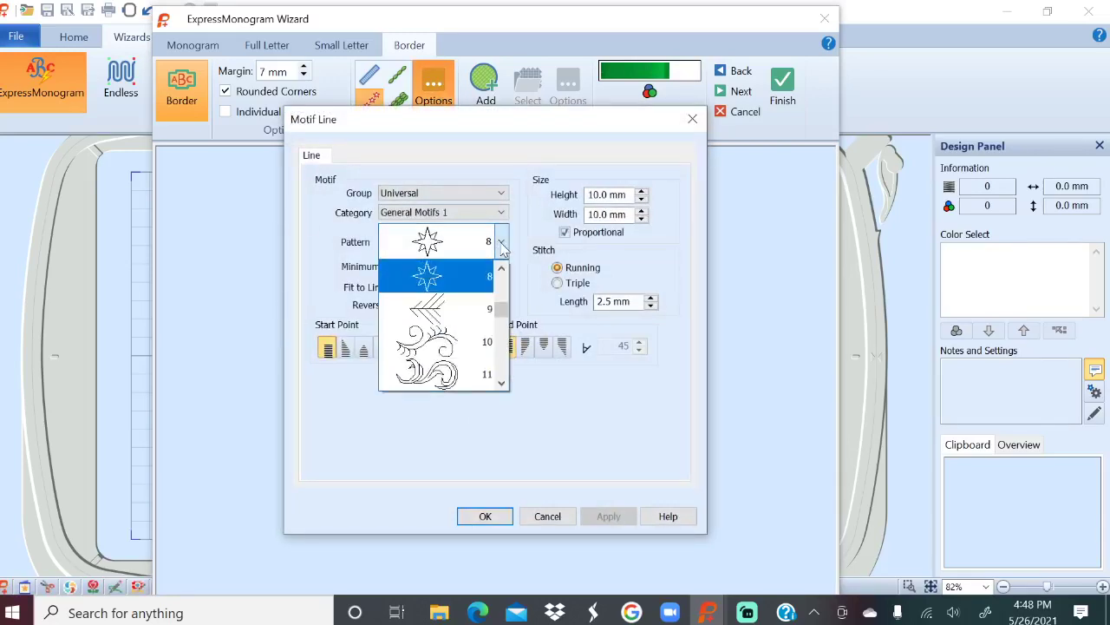
{"action": "left_click", "coordinate": [473, 344]}
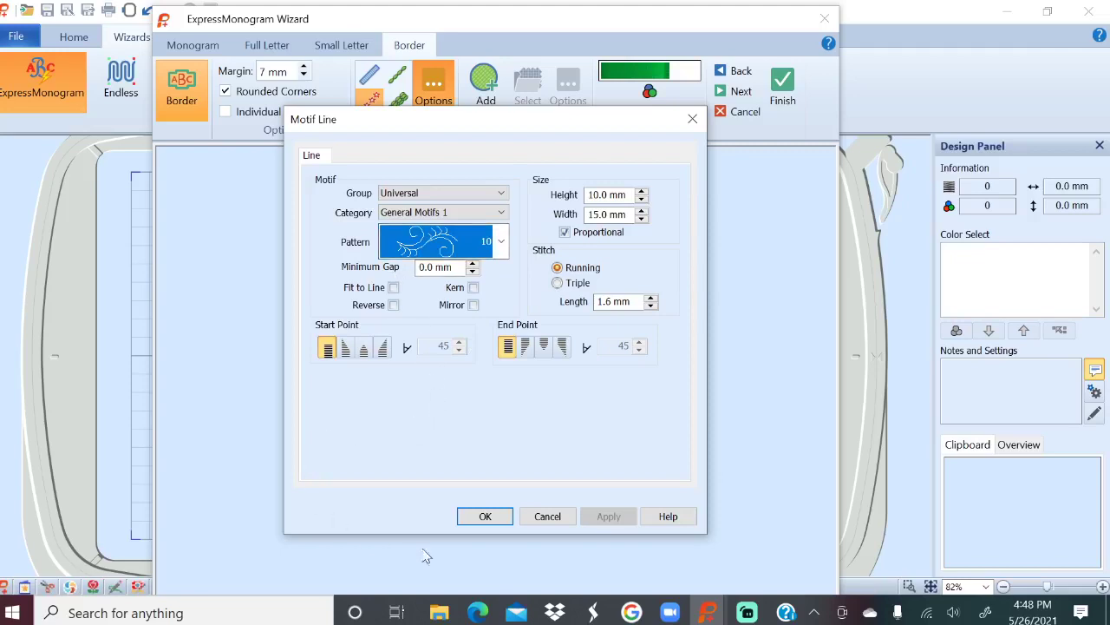
{"action": "left_click", "coordinate": [481, 515]}
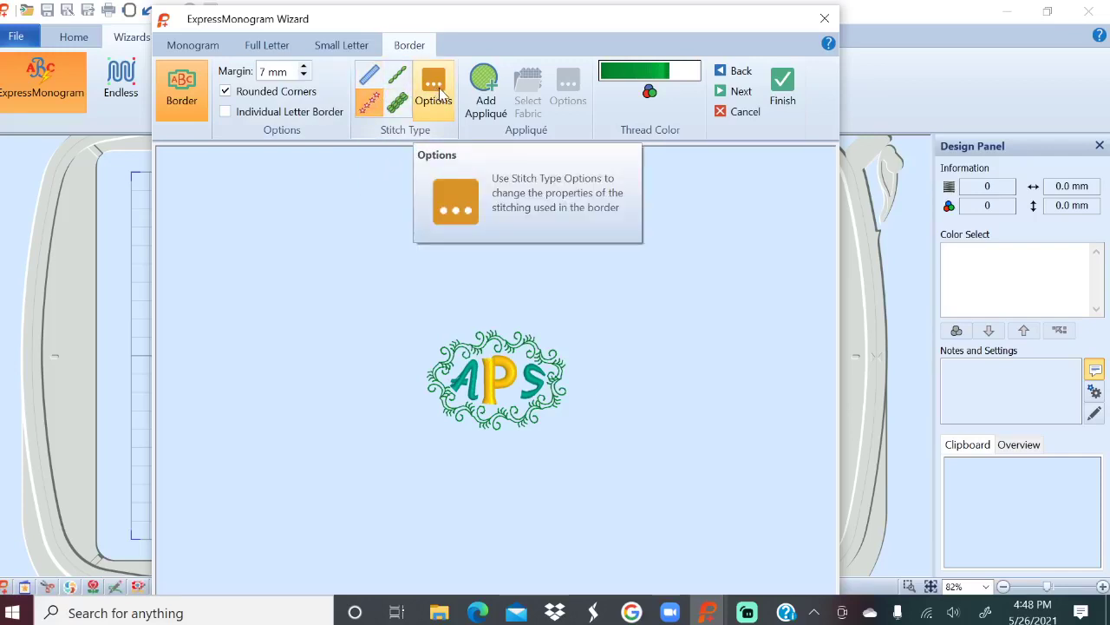
Recheck the motif options (Universal, General Motifs 1, pattern 10) and apply the swirl border.
{"action": "left_click", "coordinate": [442, 95]}
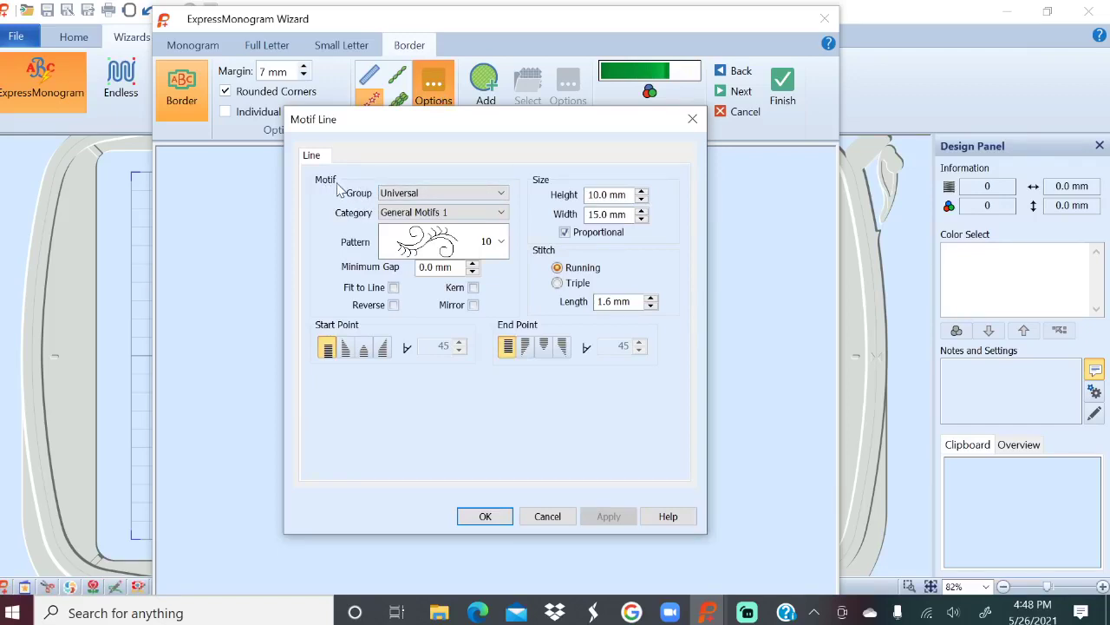
{"action": "left_click", "coordinate": [501, 196]}
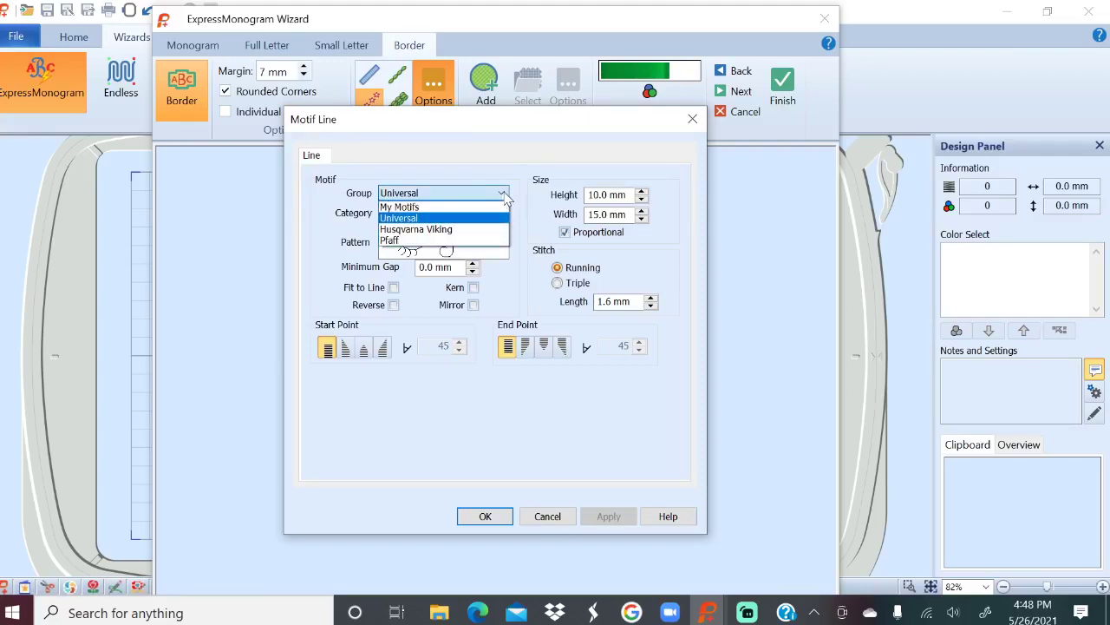
{"action": "left_click", "coordinate": [506, 197]}
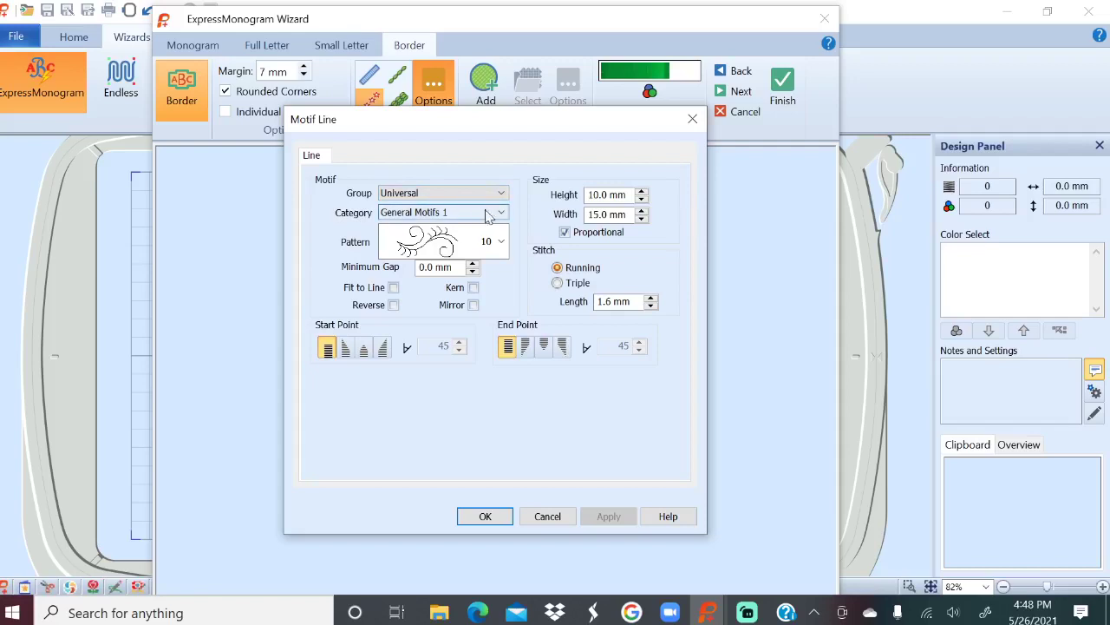
{"action": "left_click", "coordinate": [501, 213]}
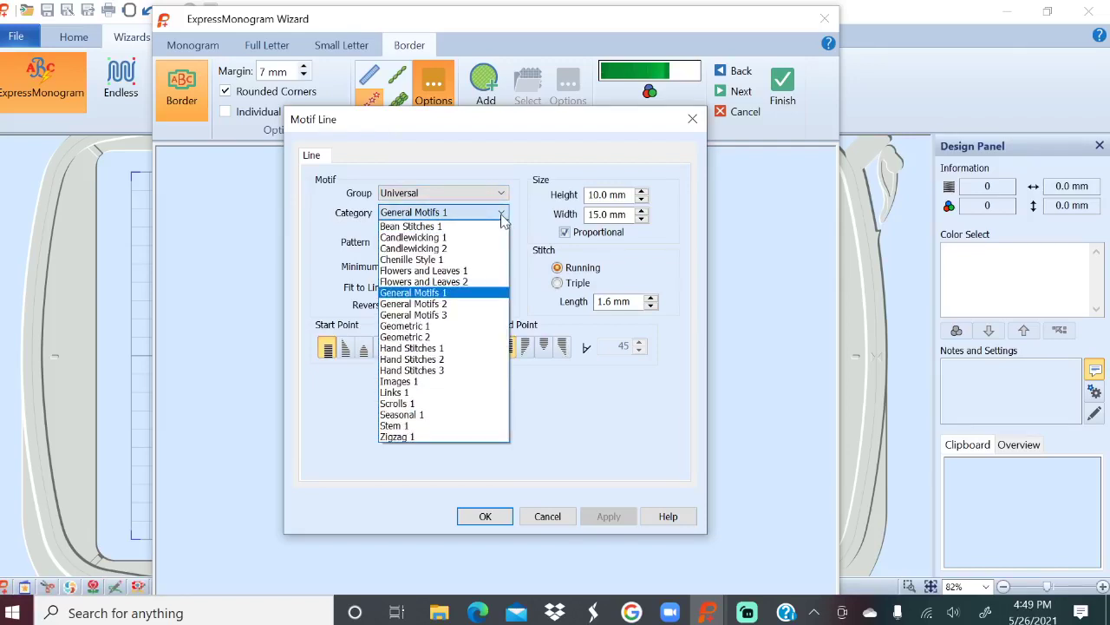
{"action": "left_click", "coordinate": [502, 216]}
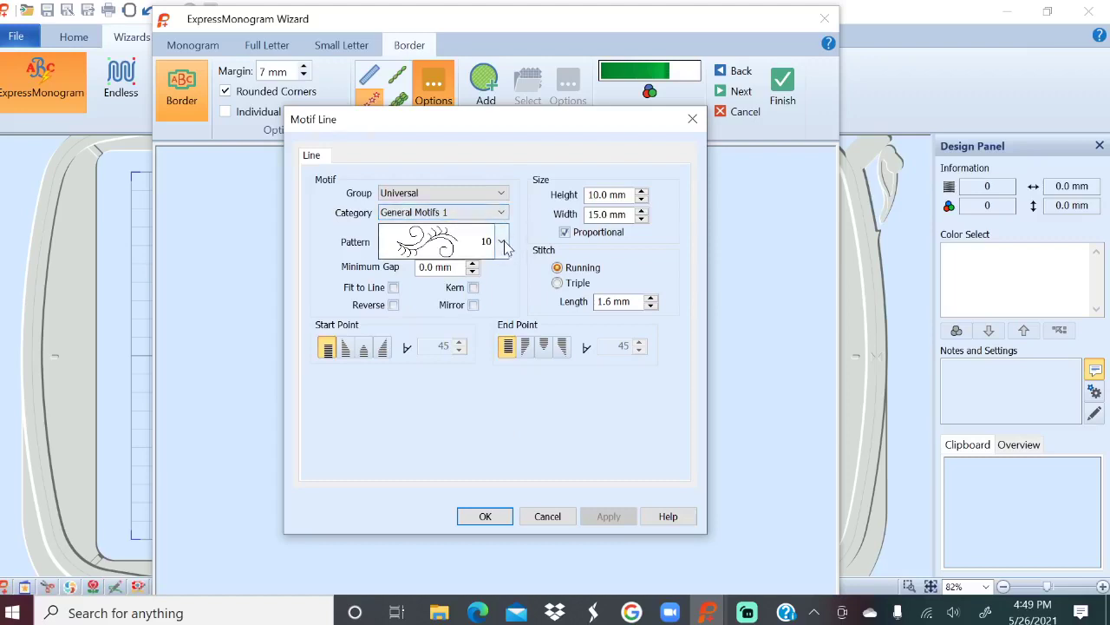
{"action": "left_click", "coordinate": [503, 243]}
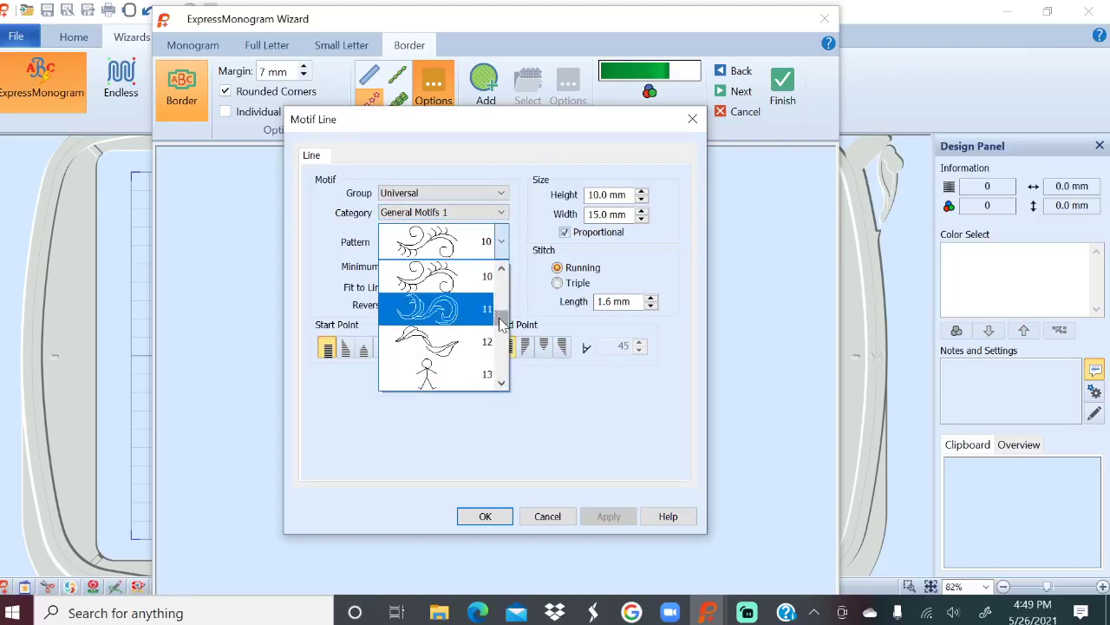
{"action": "left_click", "coordinate": [502, 242]}
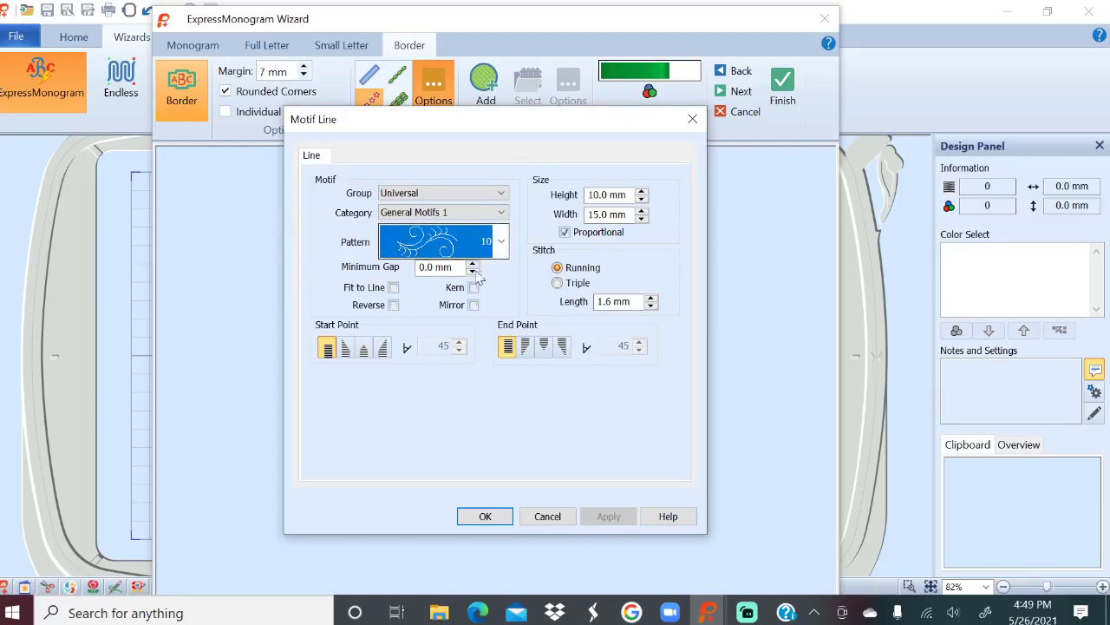
{"action": "left_click", "coordinate": [486, 516]}
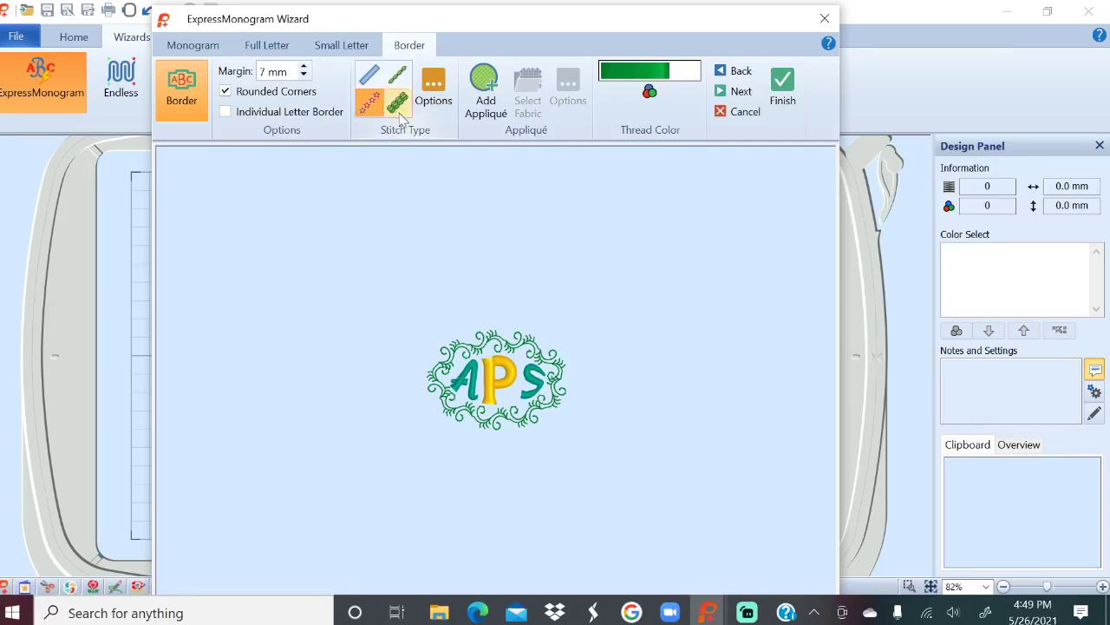
Try running and star border stitches, then settle on a plain satin oval with an appliqué fill.
{"action": "left_click", "coordinate": [397, 75]}
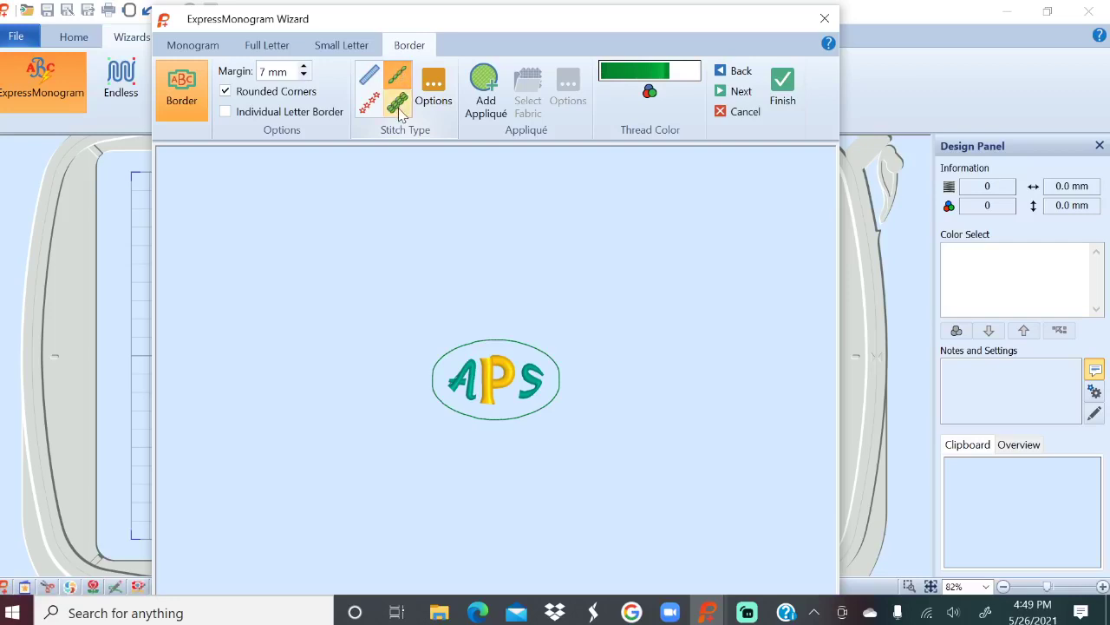
{"action": "left_click", "coordinate": [399, 109]}
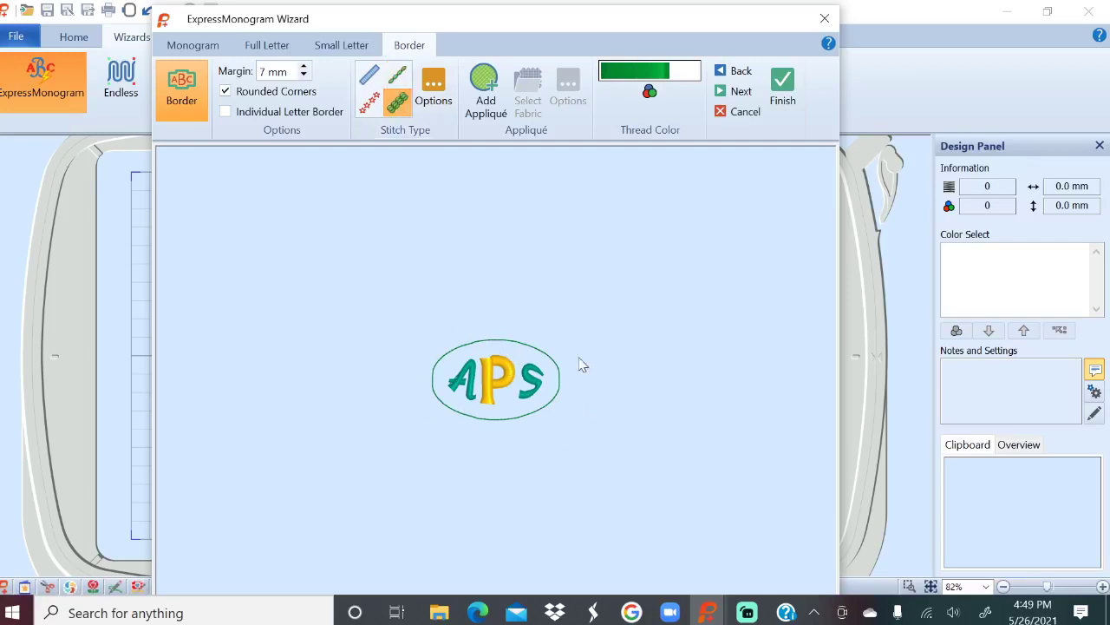
{"action": "left_click", "coordinate": [369, 102]}
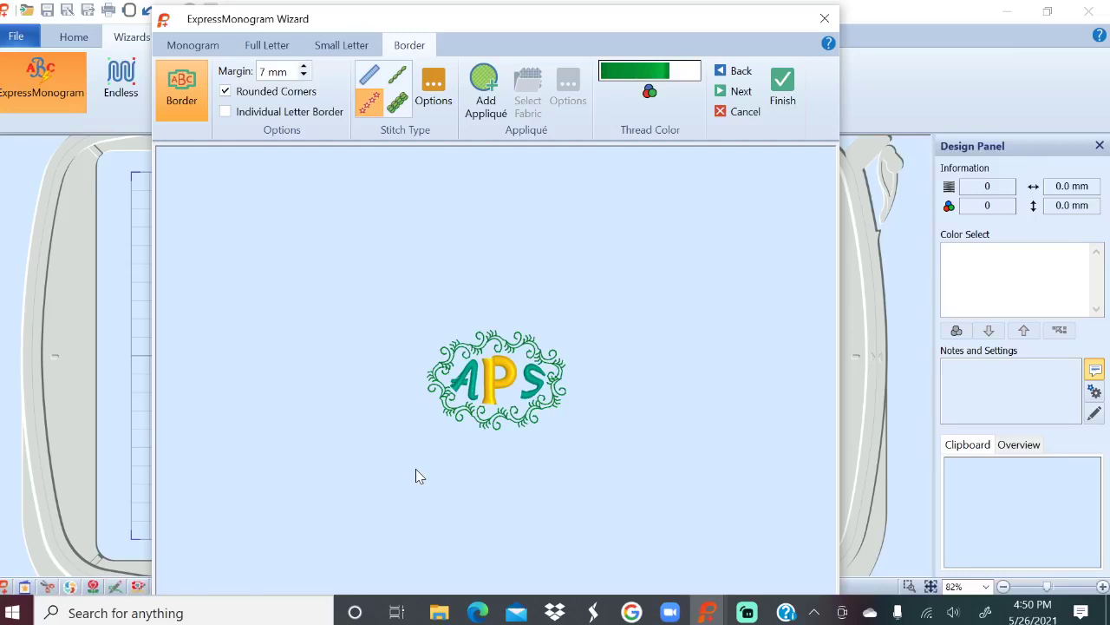
{"action": "left_click", "coordinate": [369, 77]}
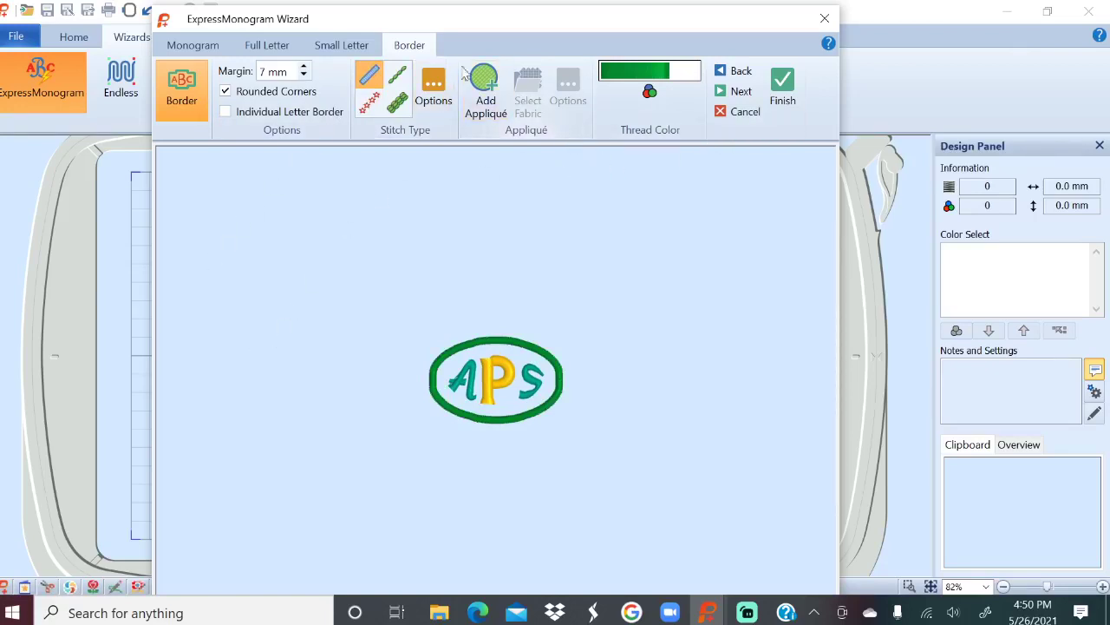
{"action": "left_click", "coordinate": [484, 91]}
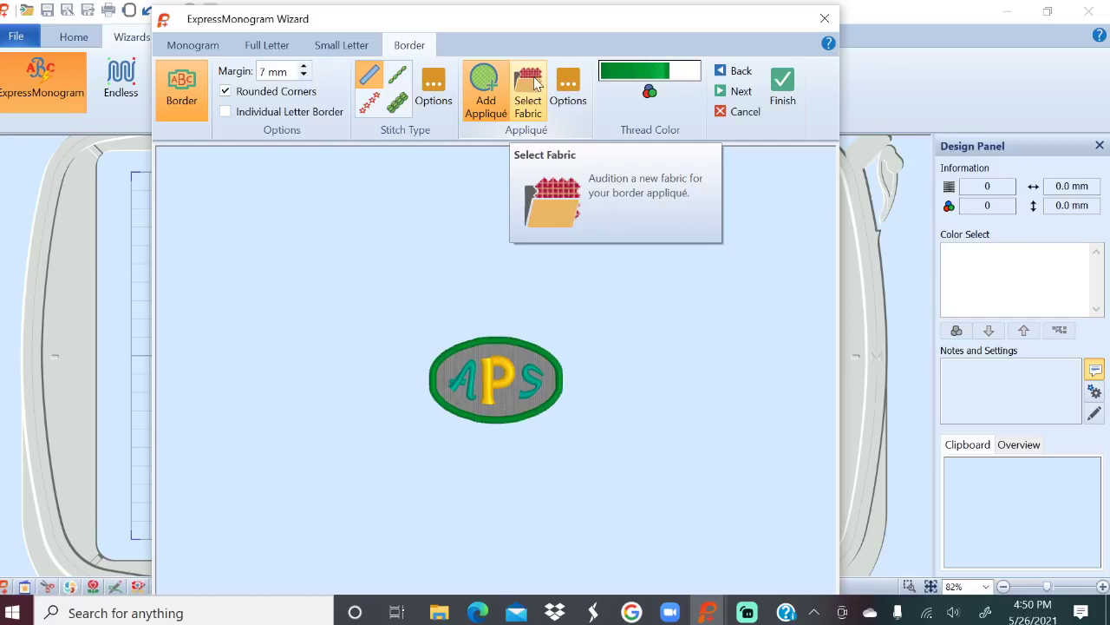
Make the appliqué fabric yellow and place the monogram on the hoop at 59.6 × 38.7 mm.
{"action": "left_click", "coordinate": [531, 86]}
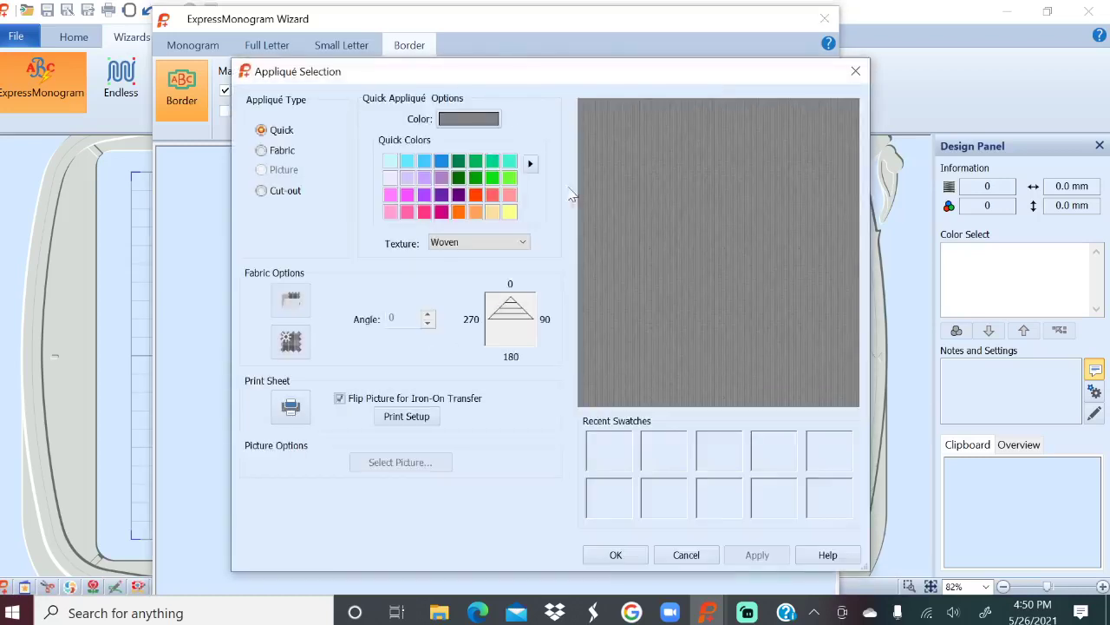
{"action": "left_click", "coordinate": [492, 196]}
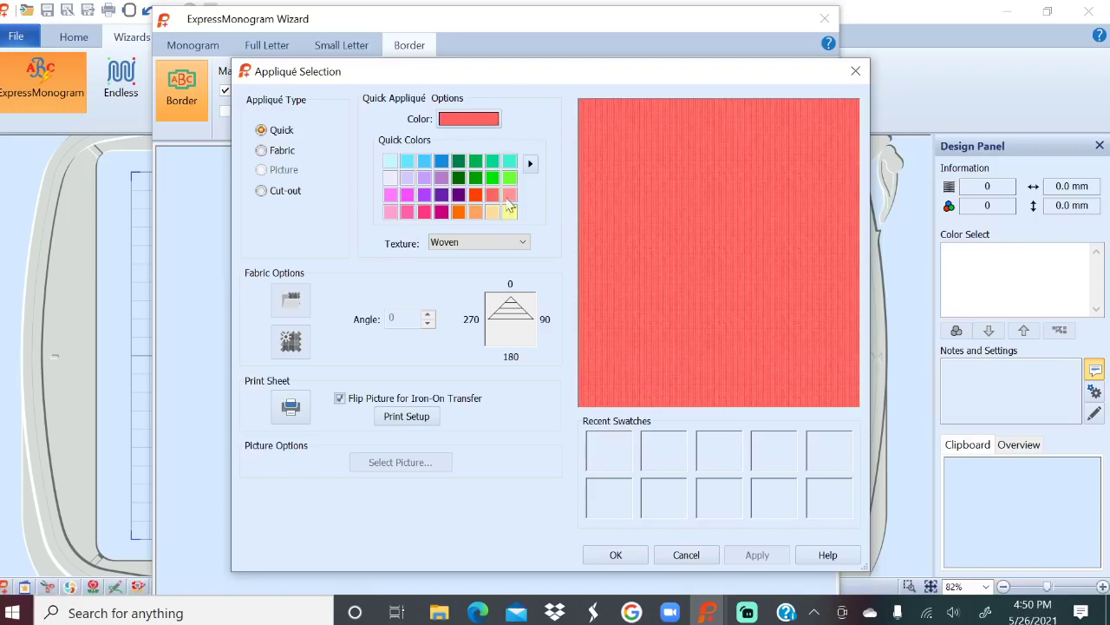
{"action": "left_click", "coordinate": [510, 213]}
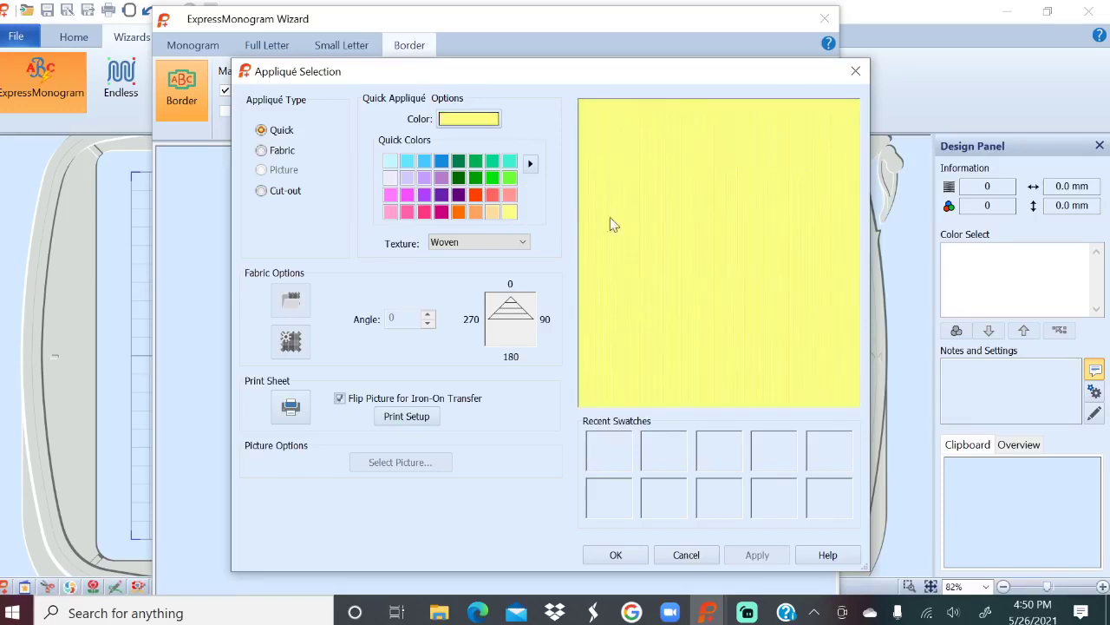
{"action": "left_click", "coordinate": [615, 555]}
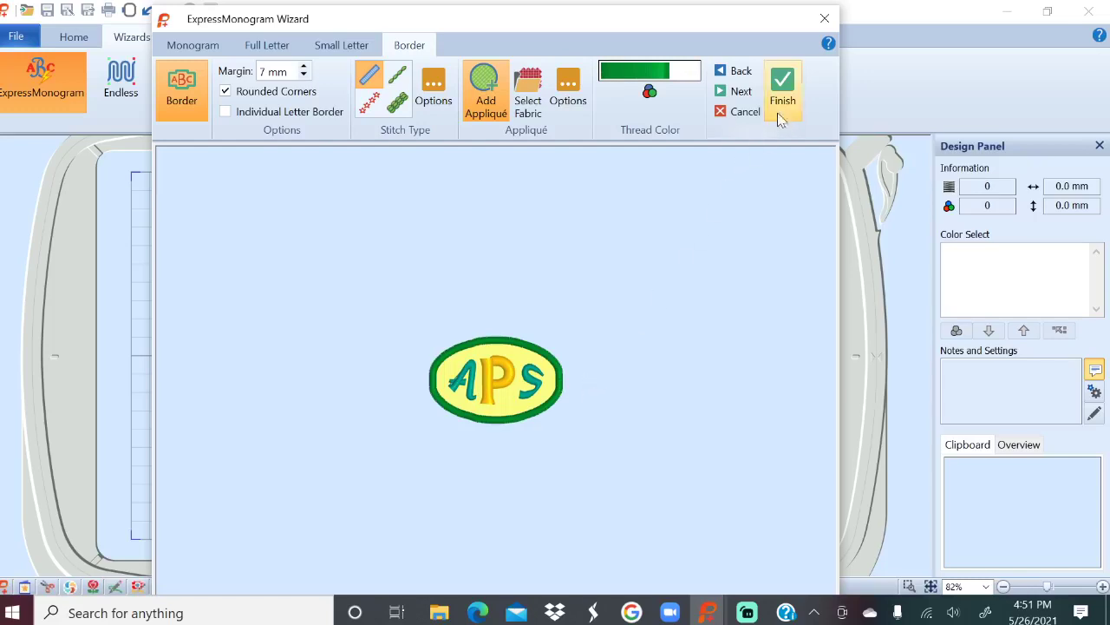
{"action": "left_click", "coordinate": [783, 85]}
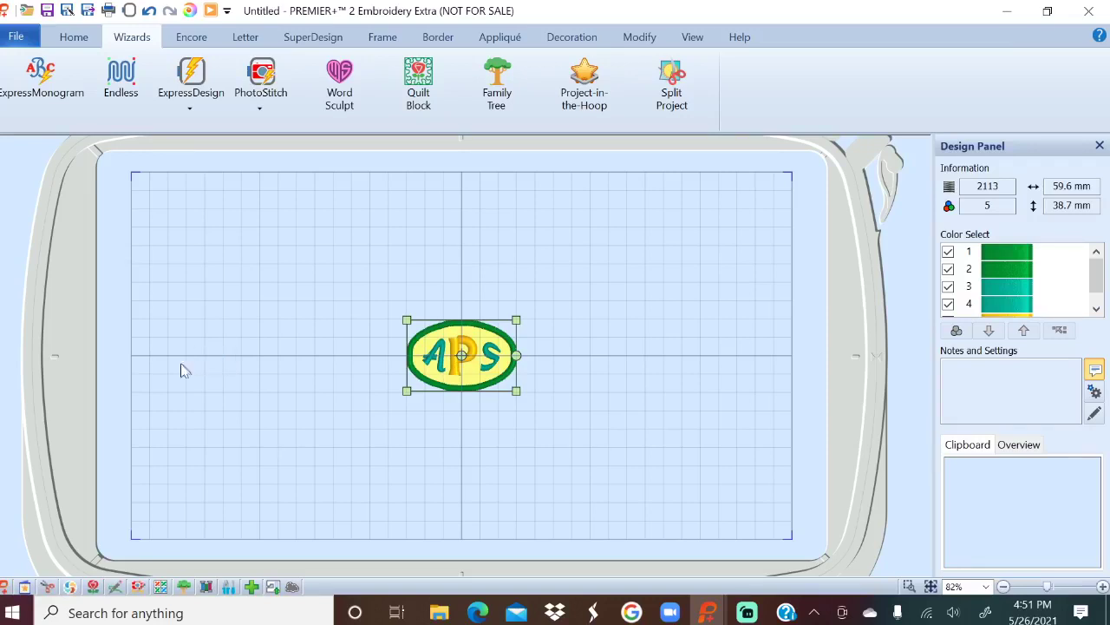
Delete the APS monogram and start the Quilt Block Wizard with Filled Quilt Block; Inner Embroidery.
{"action": "key", "text": "Delete"}
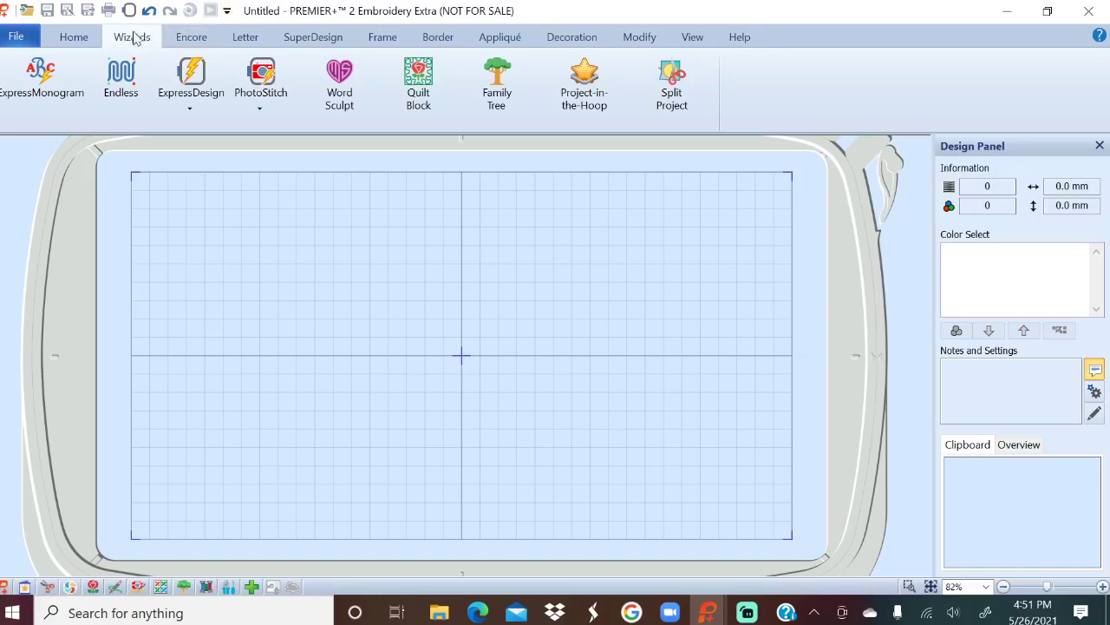
{"action": "left_click", "coordinate": [420, 80]}
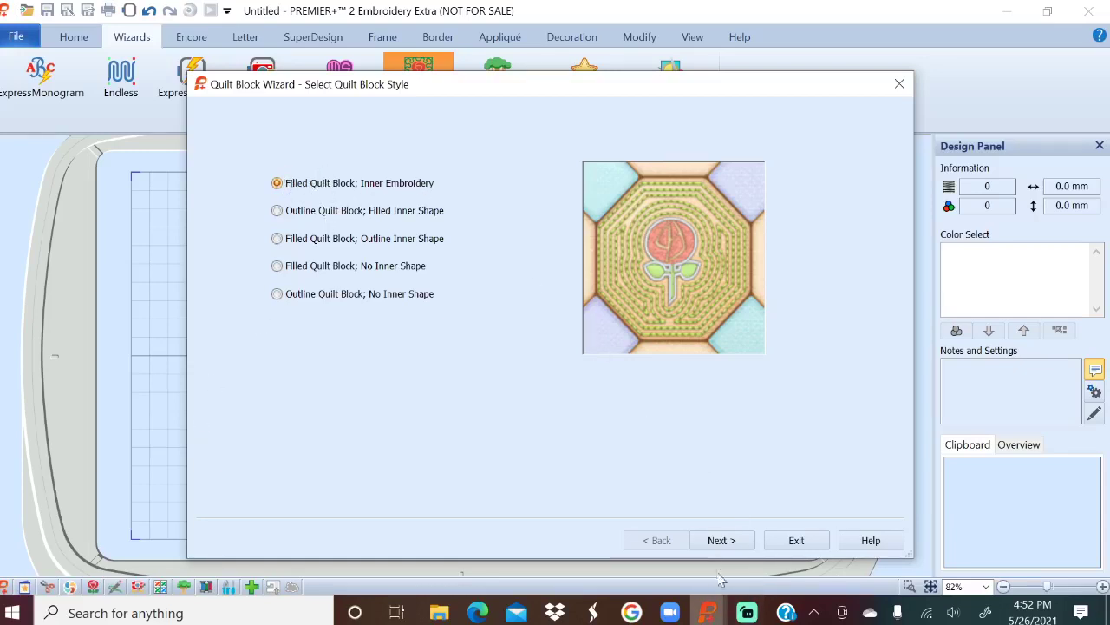
Accept the filled-block style and a 200 mm square block with cut line, then browse for an embroidery.
{"action": "left_click", "coordinate": [723, 541]}
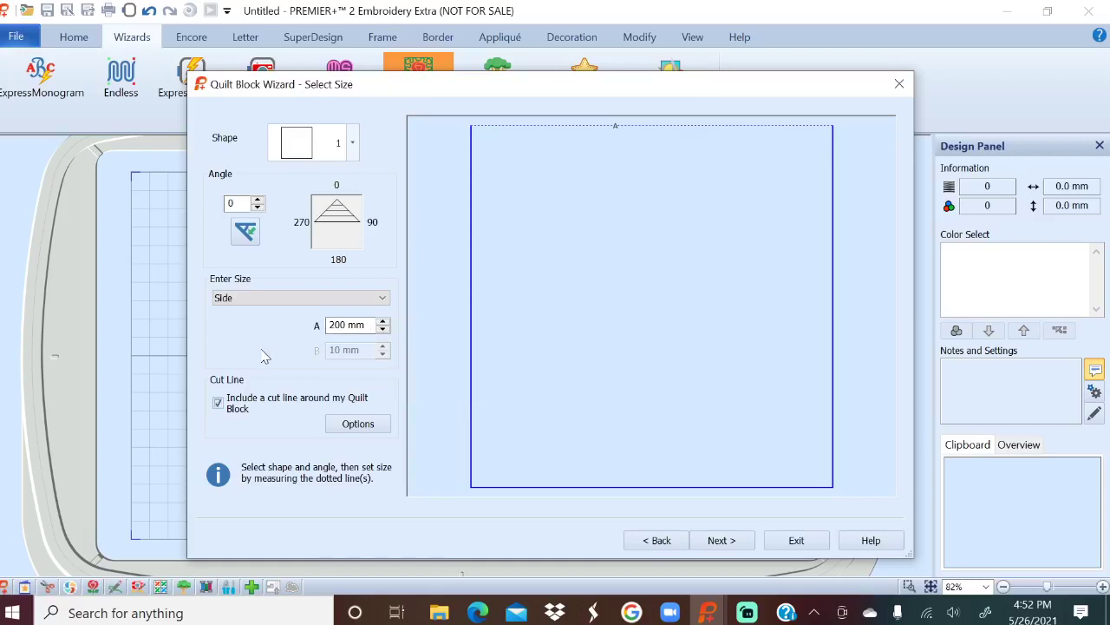
{"action": "left_click", "coordinate": [720, 541]}
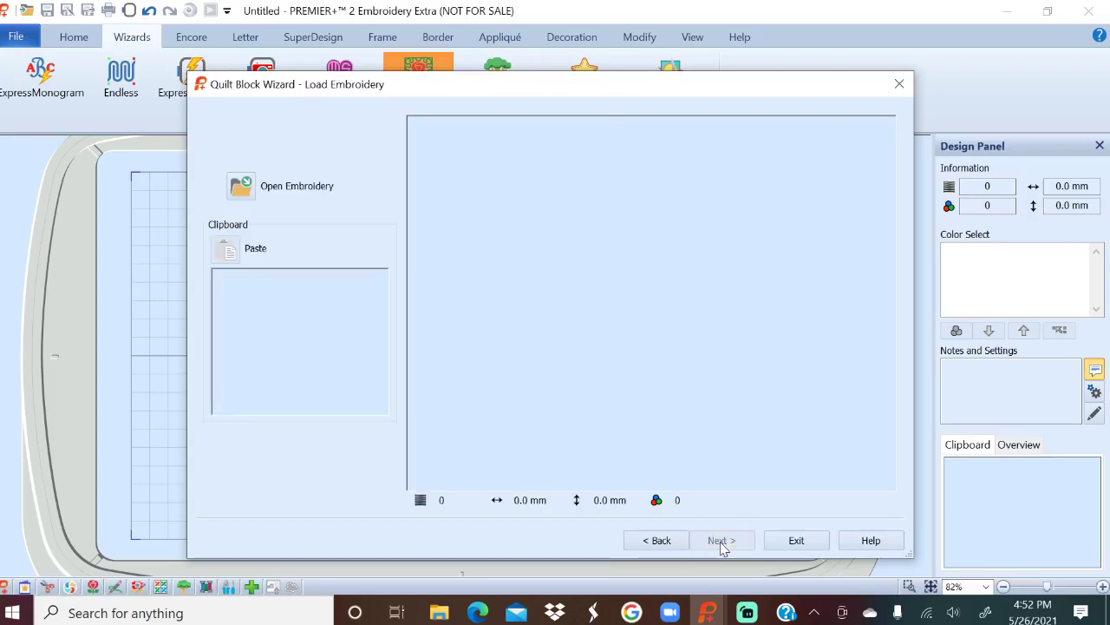
{"action": "left_click", "coordinate": [243, 191]}
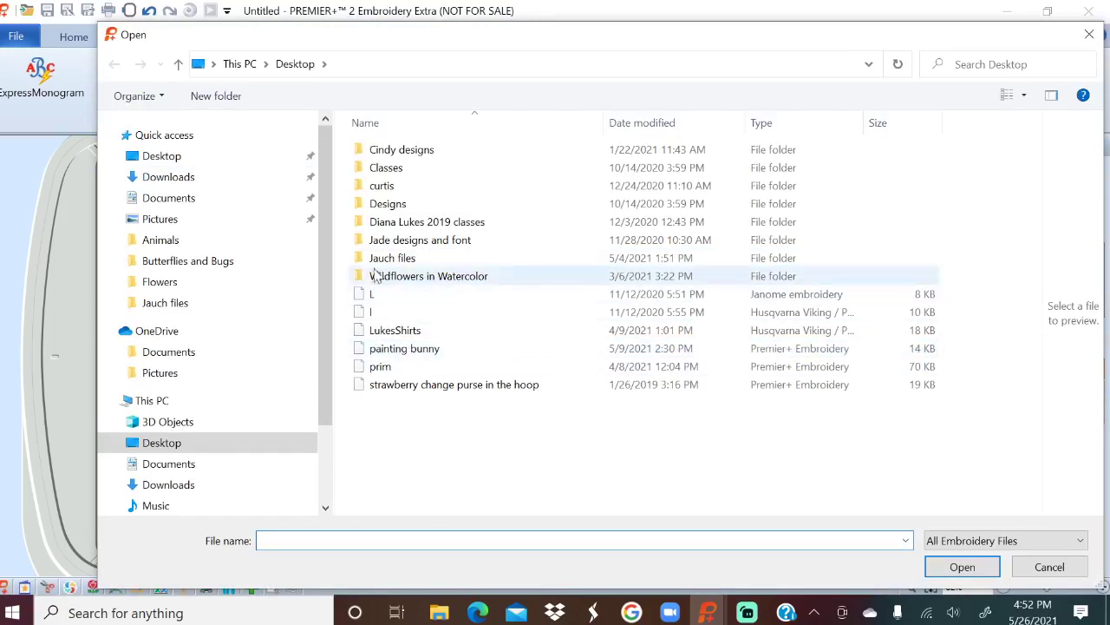
Navigate to the Premier+2 Stitch2 Animals sample folder in the Open dialog.
{"action": "left_click_drag", "start_coordinate": [323, 285], "coordinate": [319, 387]}
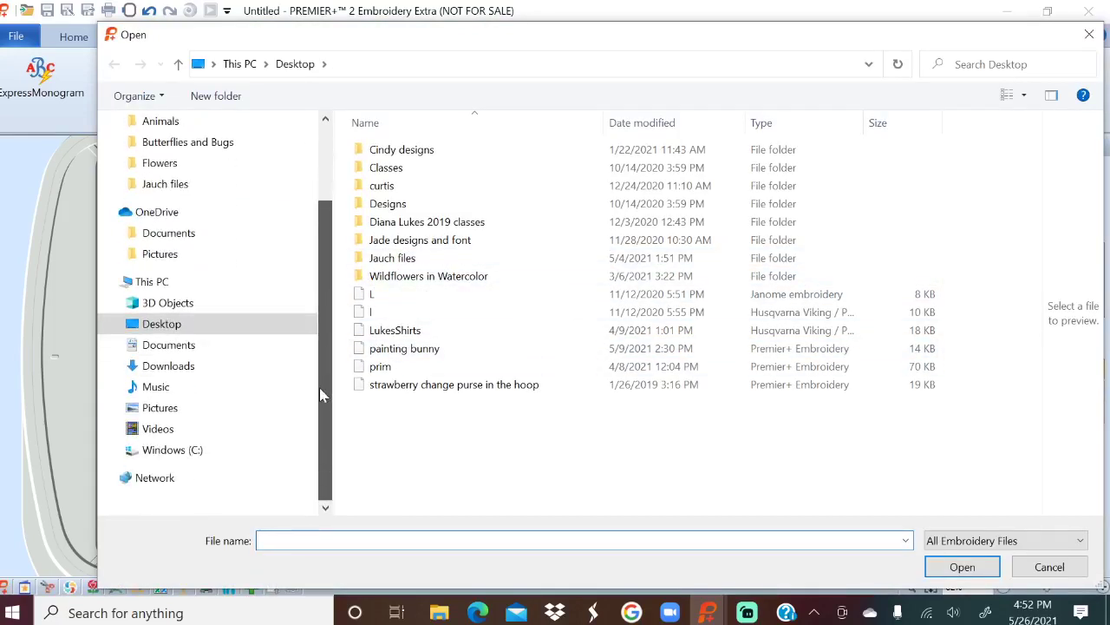
{"action": "left_click", "coordinate": [114, 345]}
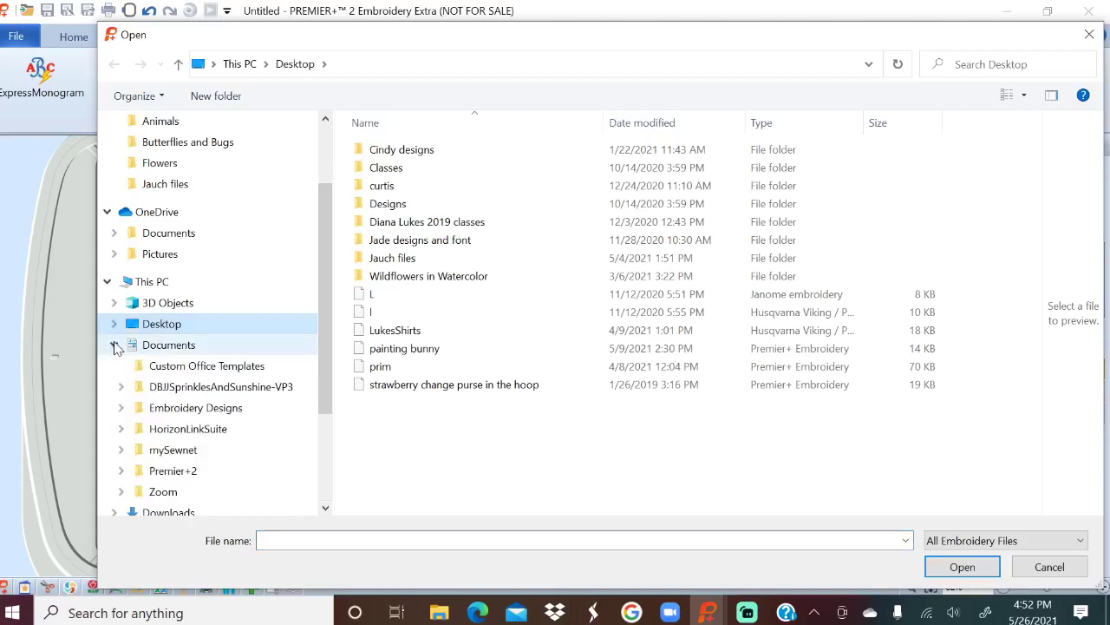
{"action": "left_click", "coordinate": [122, 471]}
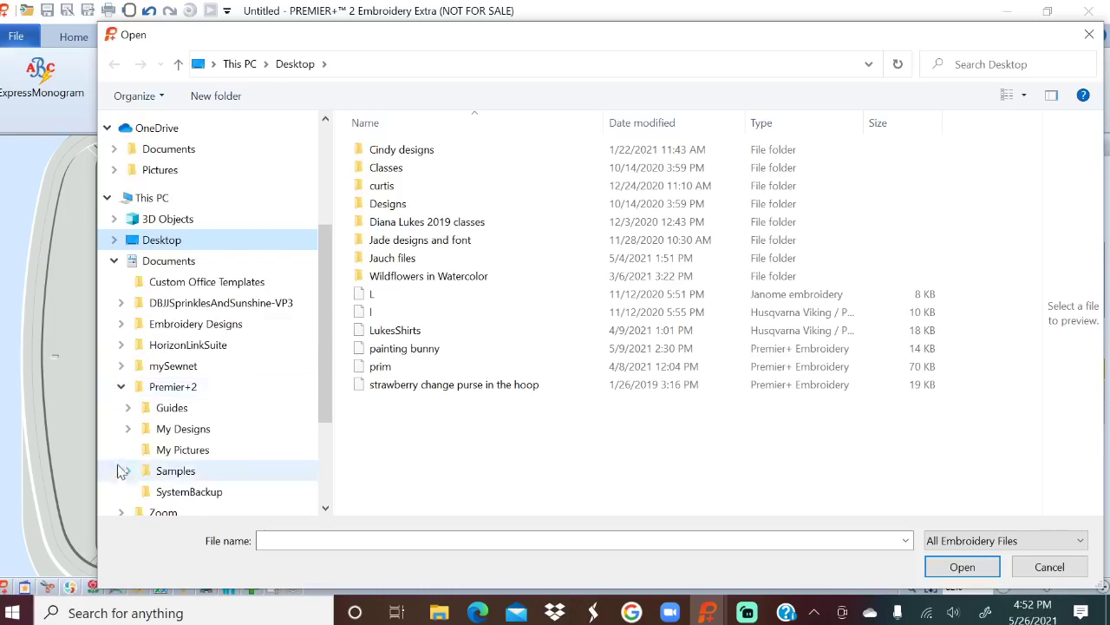
{"action": "left_click", "coordinate": [128, 471]}
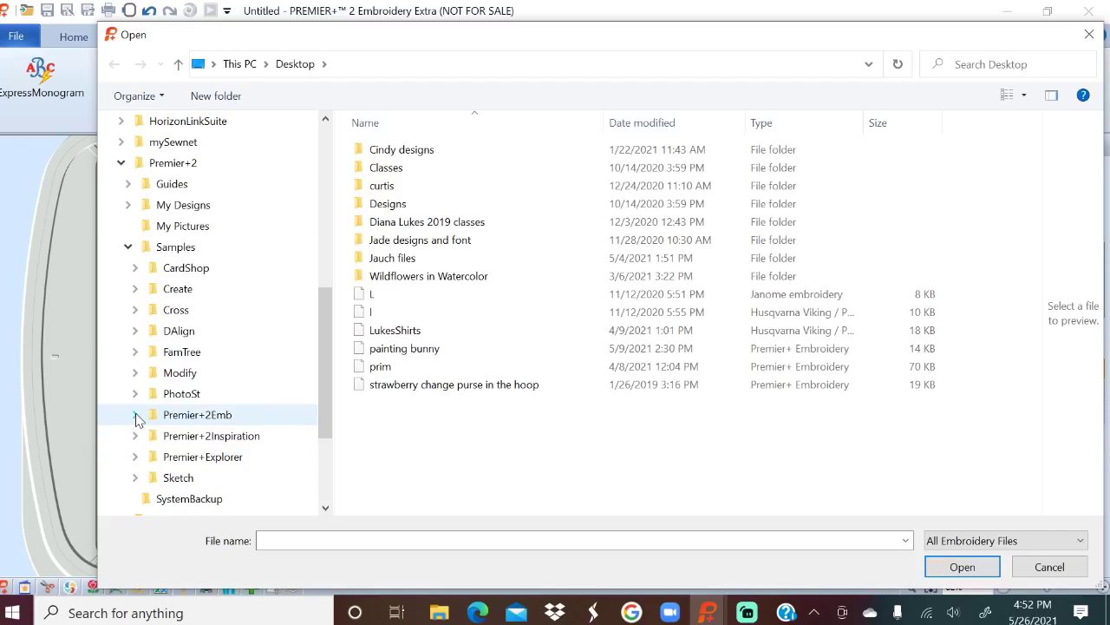
{"action": "left_click", "coordinate": [135, 415]}
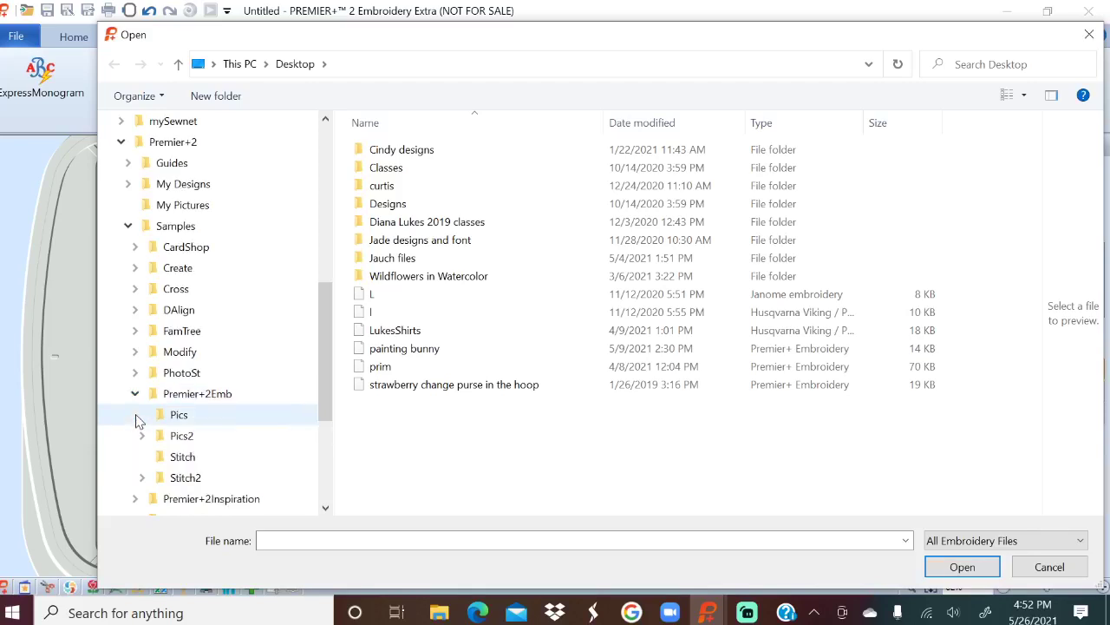
{"action": "left_click", "coordinate": [178, 479]}
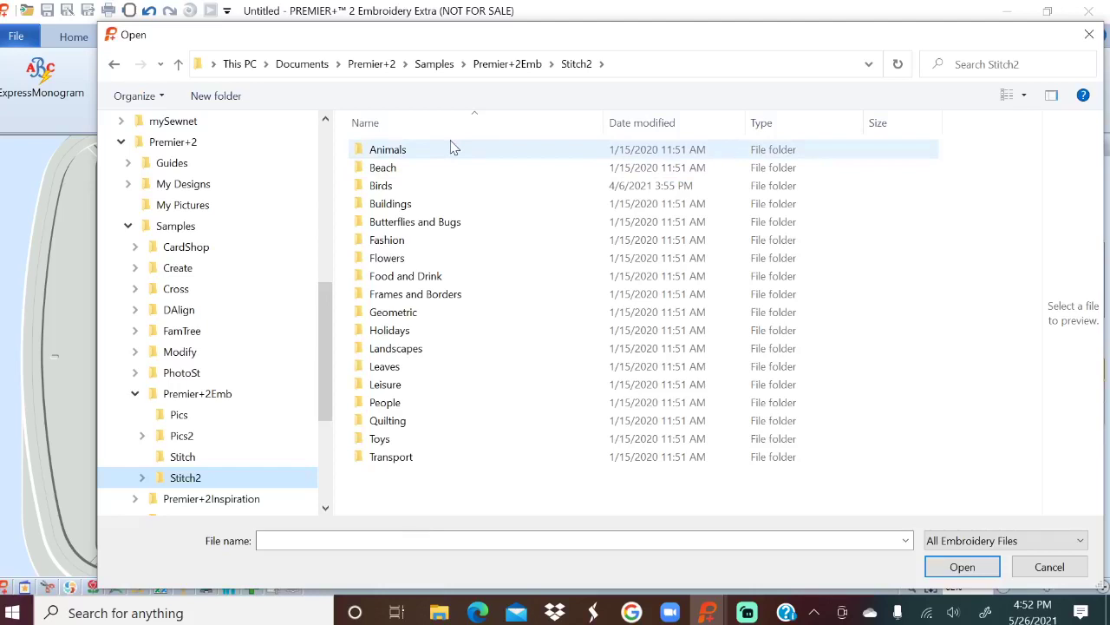
{"action": "left_click", "coordinate": [395, 153]}
{"action": "double_click", "coordinate": [395, 154]}
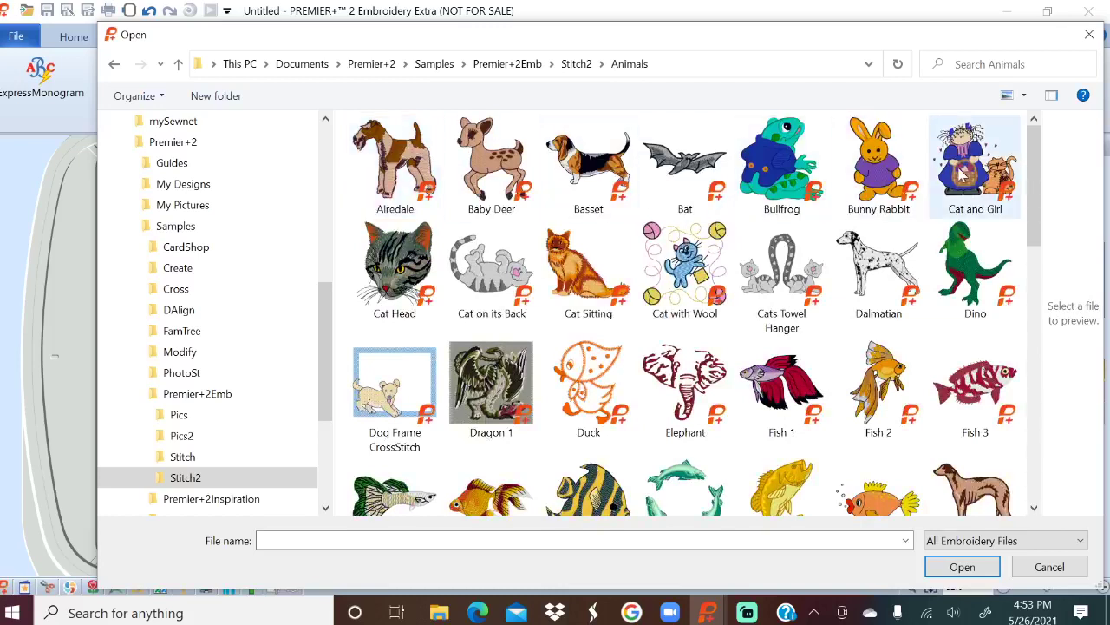
Show the designs as large thumbnails and load the Whale design.
{"action": "left_click", "coordinate": [1024, 97]}
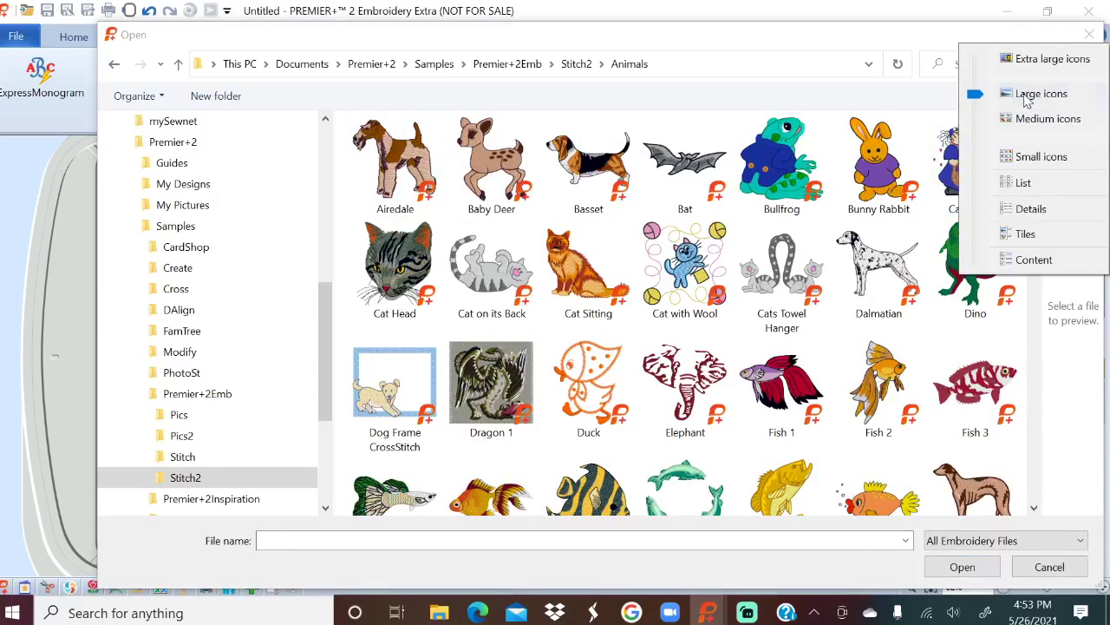
{"action": "left_click", "coordinate": [1024, 183]}
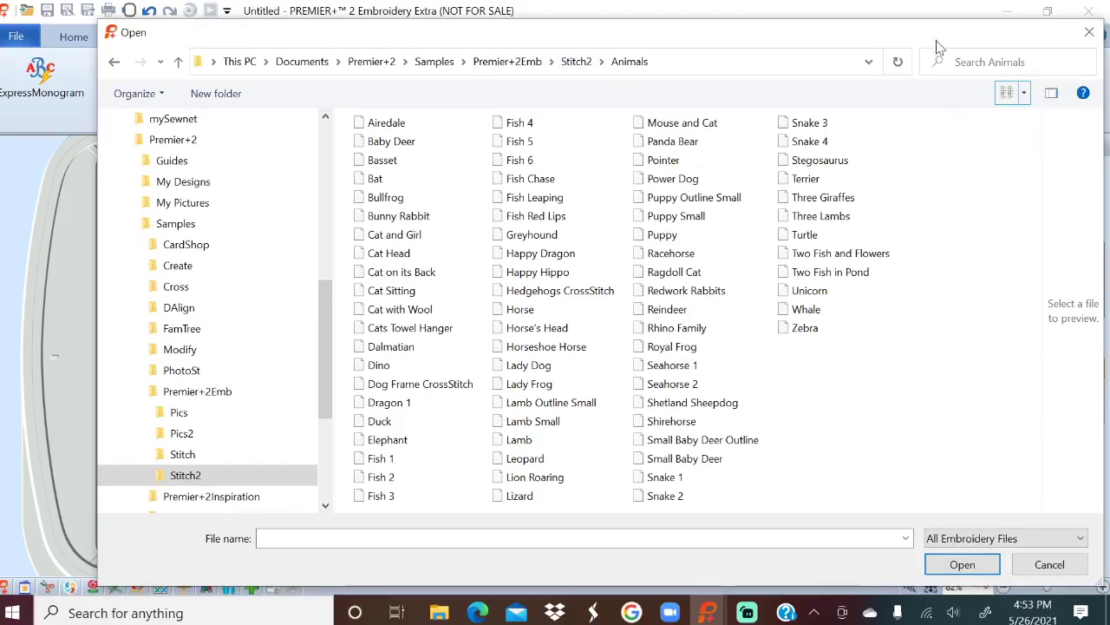
{"action": "left_click", "coordinate": [1026, 101]}
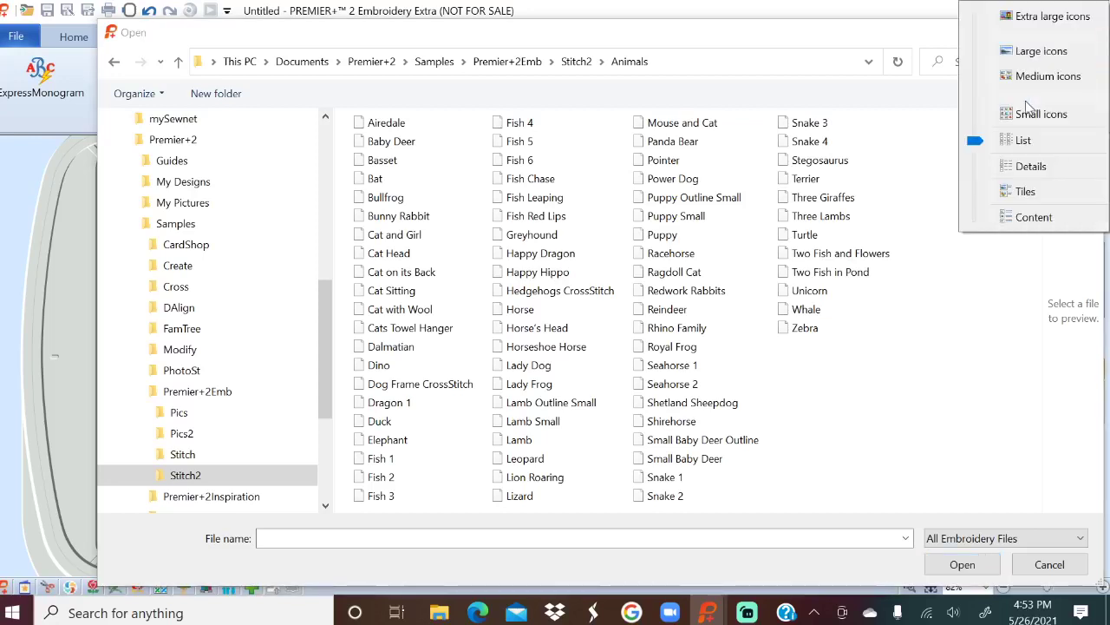
{"action": "left_click", "coordinate": [1038, 54]}
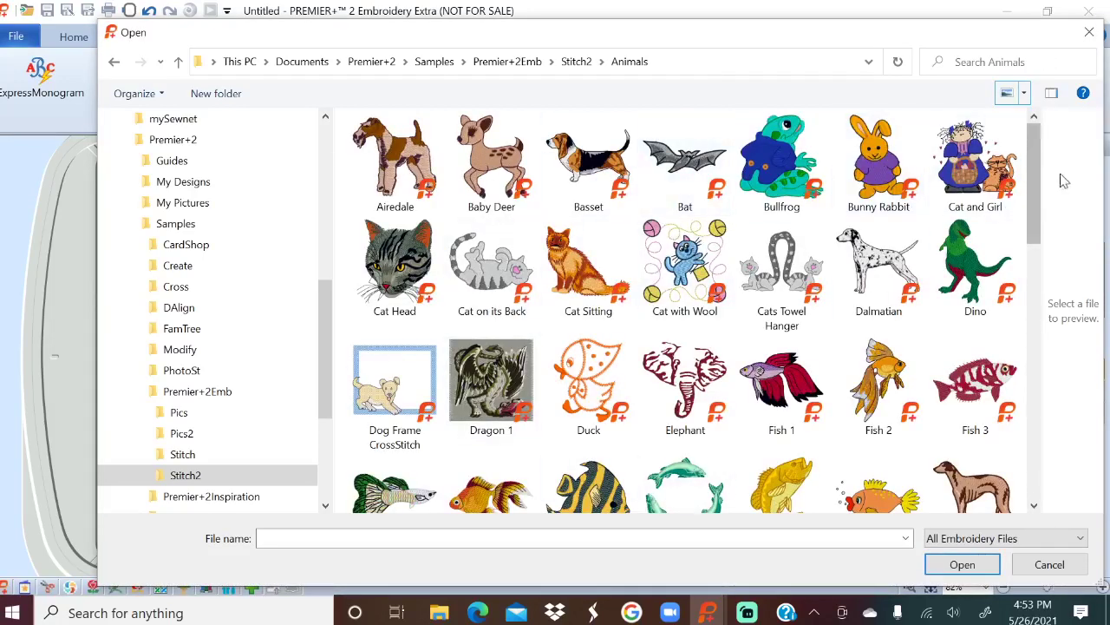
{"action": "left_click_drag", "start_coordinate": [1031, 162], "coordinate": [1020, 439]}
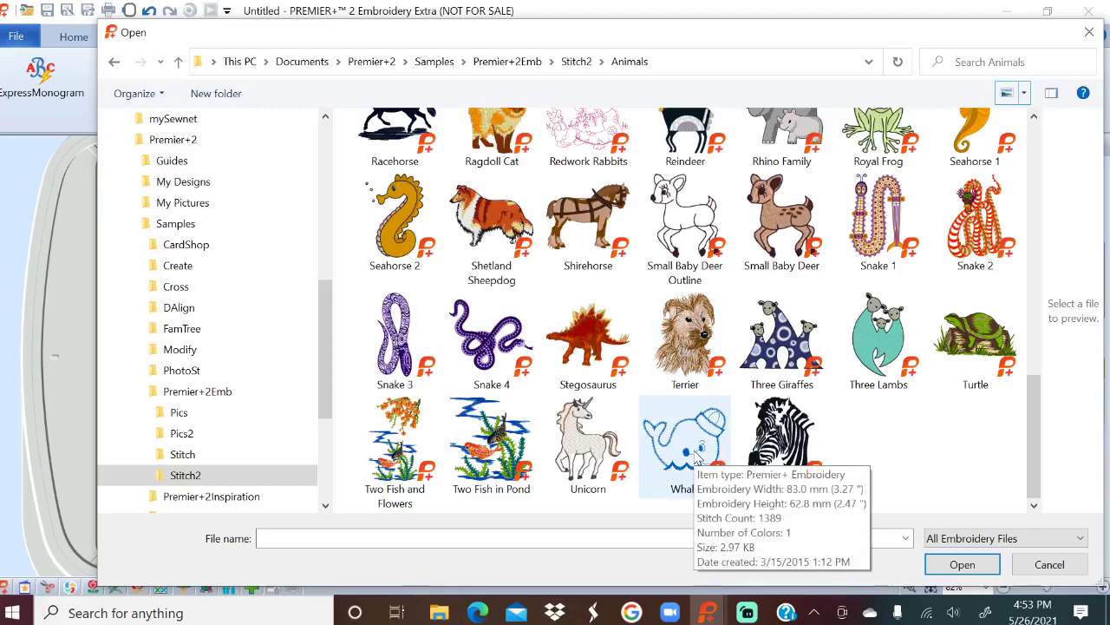
{"action": "left_click", "coordinate": [696, 462]}
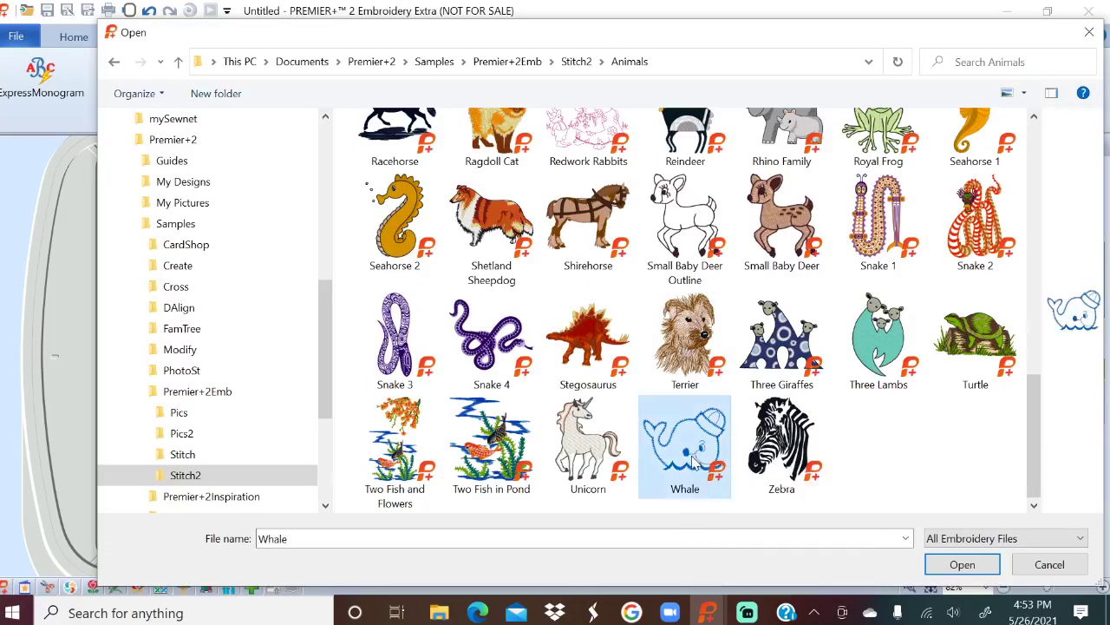
{"action": "left_click", "coordinate": [963, 566]}
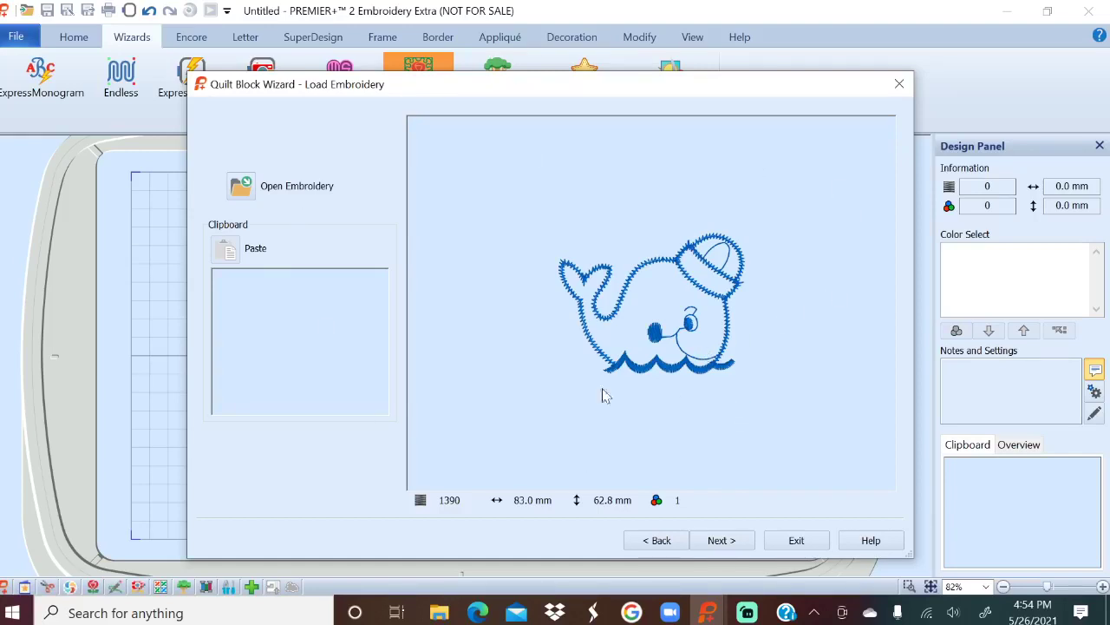
On the Adjust Embroidery page, reduce the whale's outline margin from 5 mm to 3 mm.
{"action": "left_click", "coordinate": [720, 540]}
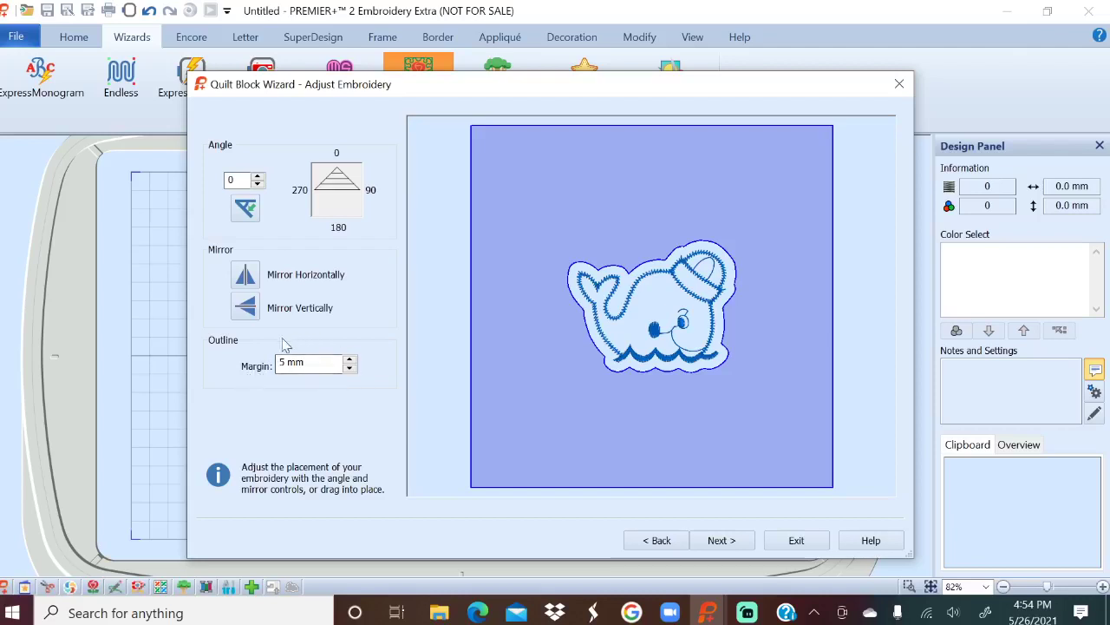
{"action": "left_click", "coordinate": [349, 367]}
{"action": "left_click", "coordinate": [349, 369]}
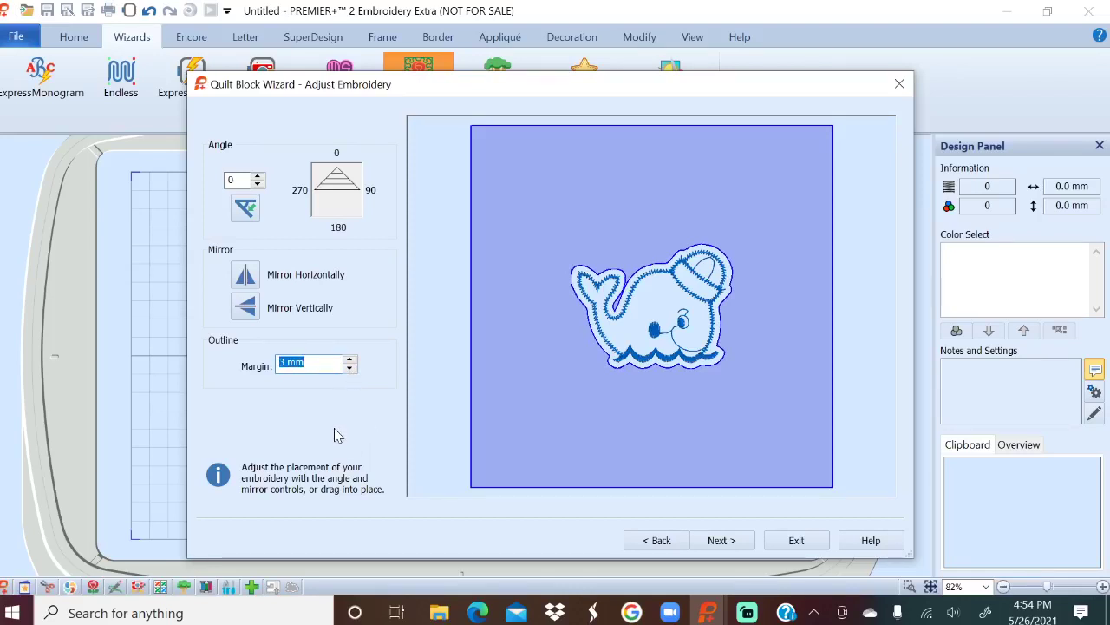
Give the block background a curved crosshatch fill and open its fill settings.
{"action": "left_click", "coordinate": [722, 540]}
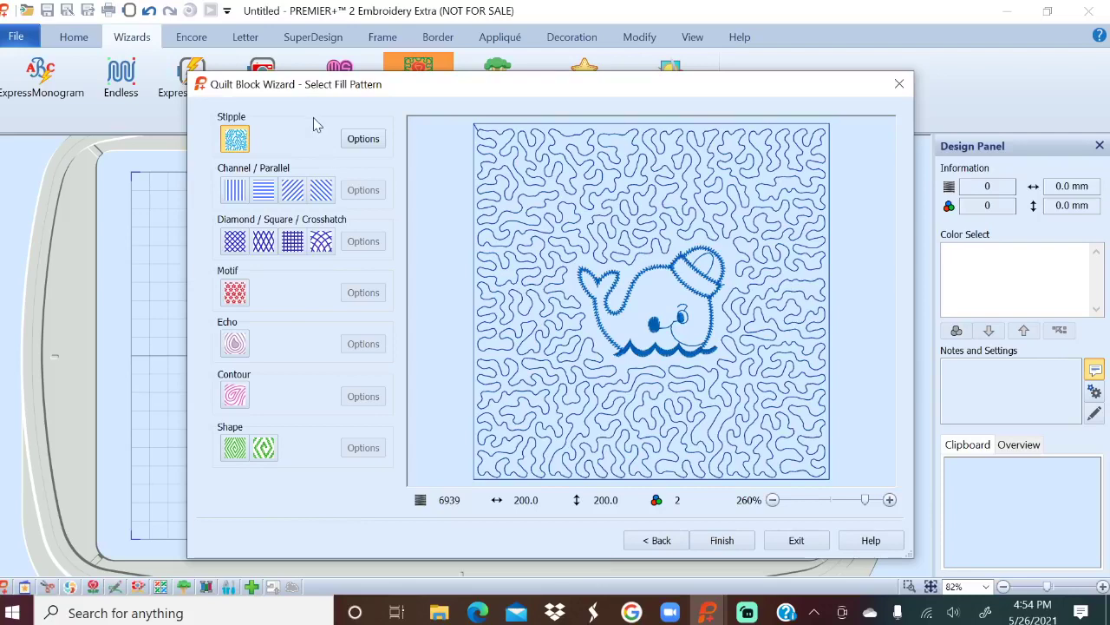
{"action": "left_click", "coordinate": [321, 242]}
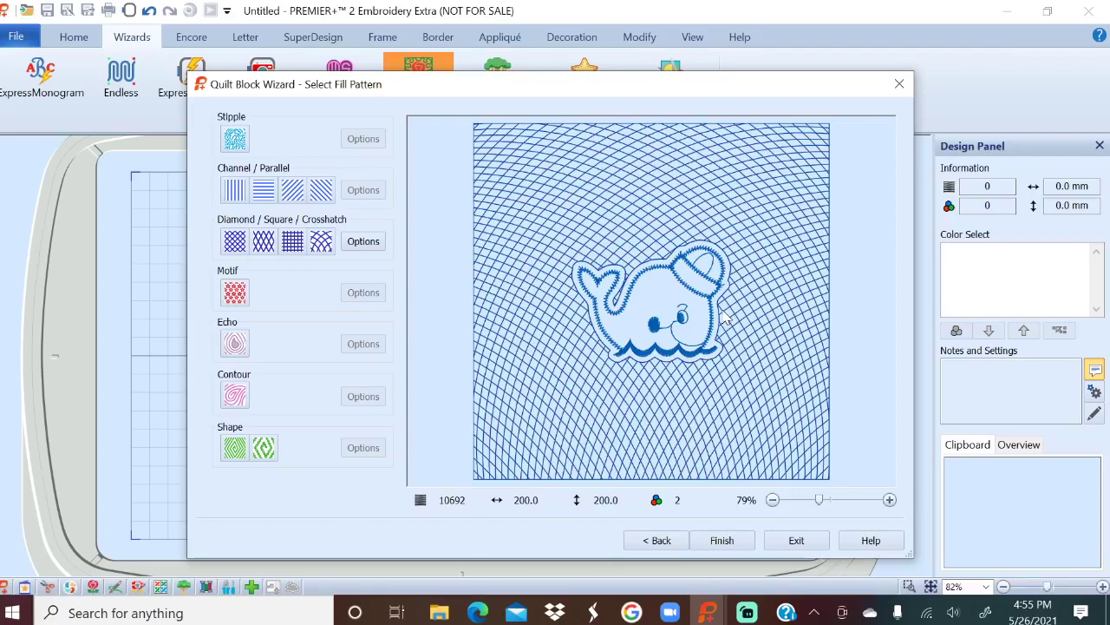
{"action": "left_click", "coordinate": [363, 247]}
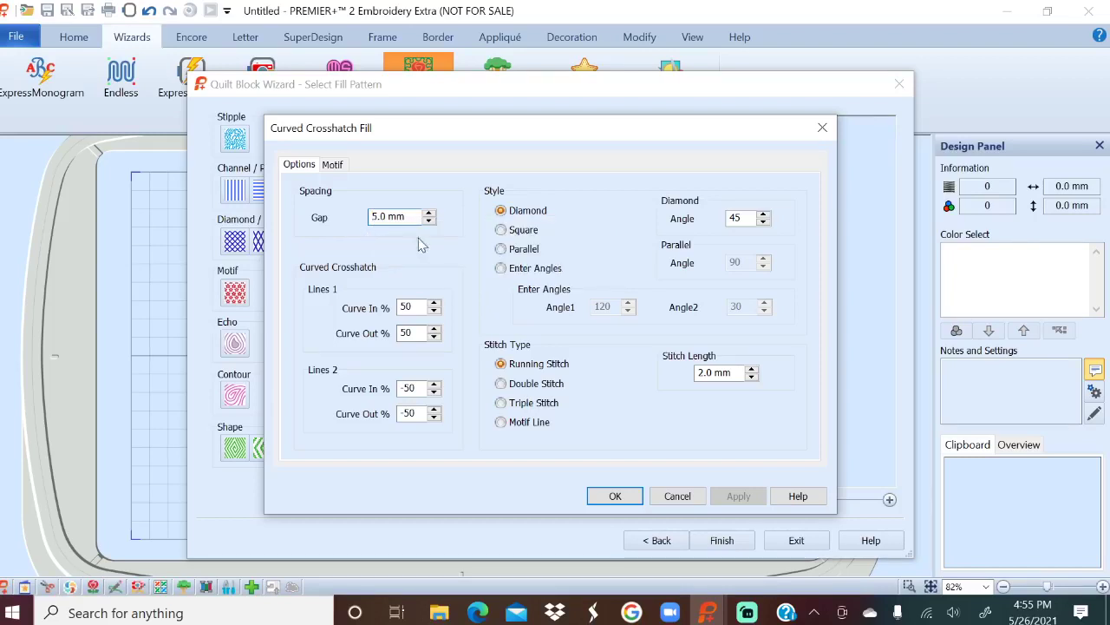
Widen the crosshatch gap to 8.0 mm, then switch the background to a motif fill.
{"action": "left_click", "coordinate": [429, 213]}
{"action": "left_click", "coordinate": [429, 213]}
{"action": "left_click", "coordinate": [428, 213]}
{"action": "left_click", "coordinate": [429, 213]}
{"action": "left_click", "coordinate": [429, 214]}
{"action": "left_click", "coordinate": [428, 213]}
{"action": "left_click", "coordinate": [429, 213]}
{"action": "left_click", "coordinate": [428, 214]}
{"action": "left_click", "coordinate": [429, 213]}
{"action": "left_click", "coordinate": [428, 214]}
{"action": "left_click", "coordinate": [429, 214]}
{"action": "left_click", "coordinate": [428, 213]}
{"action": "left_click", "coordinate": [429, 213]}
{"action": "left_click", "coordinate": [429, 213]}
{"action": "left_click", "coordinate": [429, 214]}
{"action": "left_click", "coordinate": [428, 213]}
{"action": "left_click", "coordinate": [428, 214]}
{"action": "left_click", "coordinate": [429, 213]}
{"action": "left_click", "coordinate": [428, 213]}
{"action": "left_click", "coordinate": [428, 214]}
{"action": "left_click", "coordinate": [428, 213]}
{"action": "left_click", "coordinate": [429, 213]}
{"action": "left_click", "coordinate": [616, 498]}
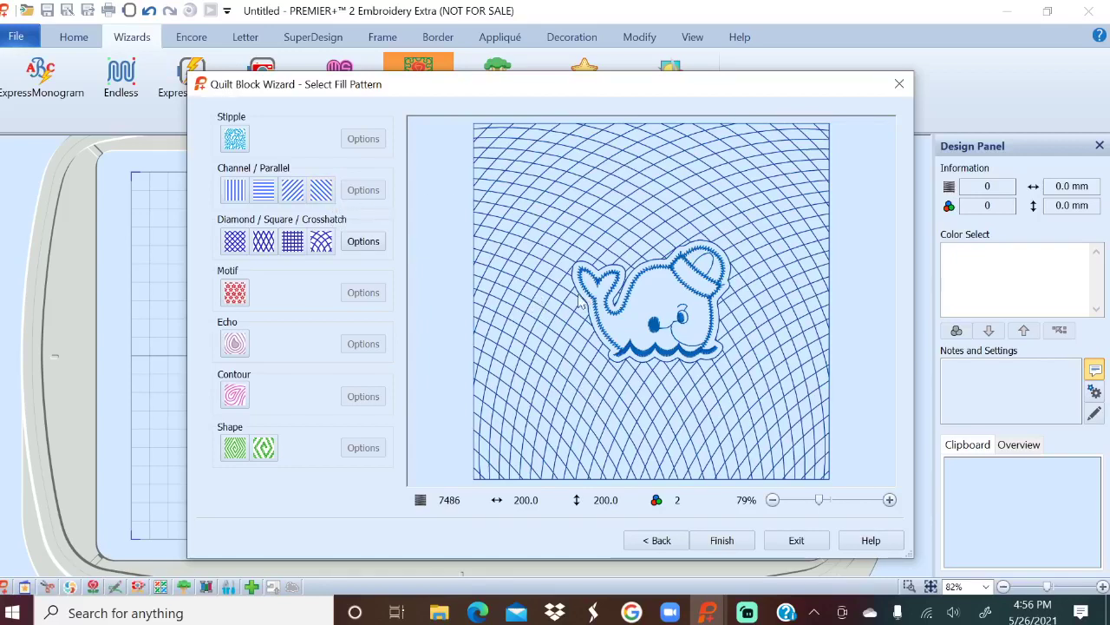
{"action": "left_click", "coordinate": [234, 292]}
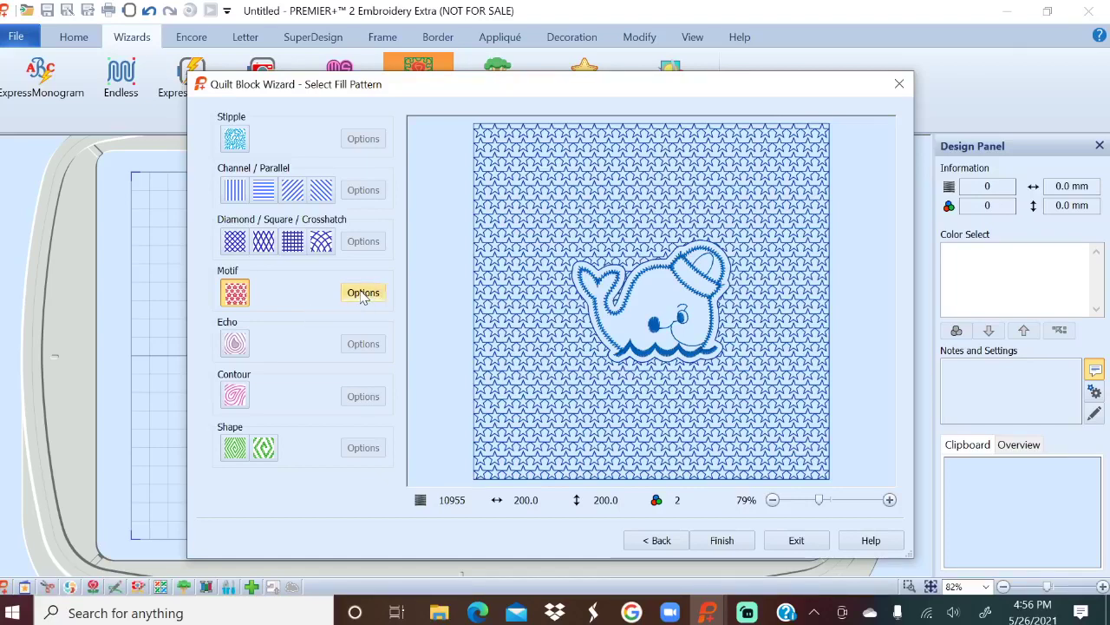
Use shell motif pattern 18 with 4% horizontal and 3% vertical spacing gaps.
{"action": "left_click", "coordinate": [363, 293]}
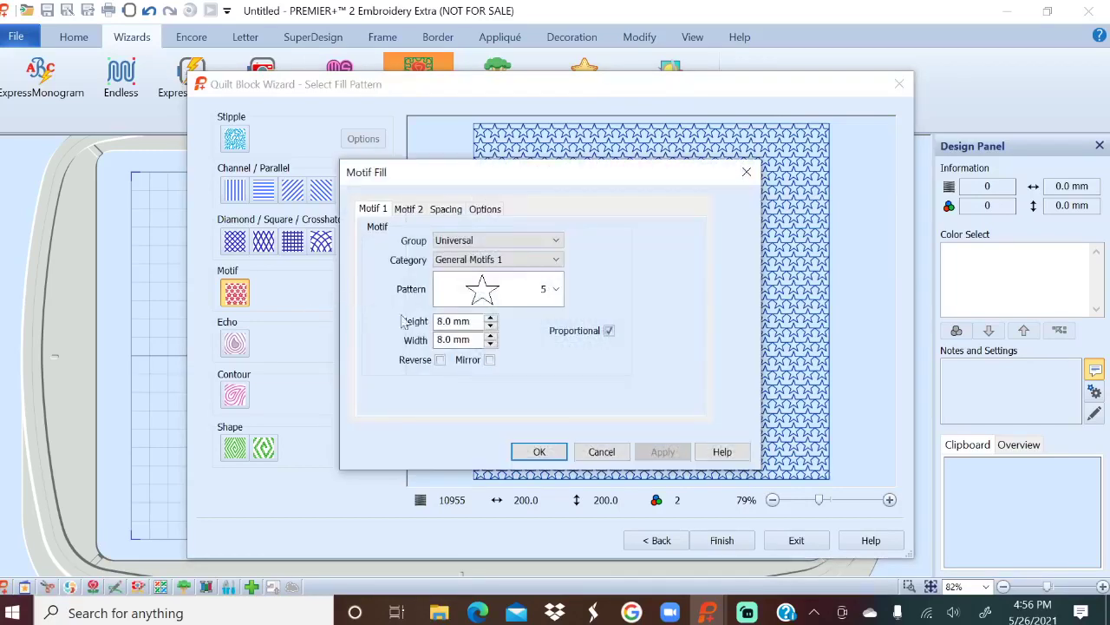
{"action": "left_click", "coordinate": [556, 288]}
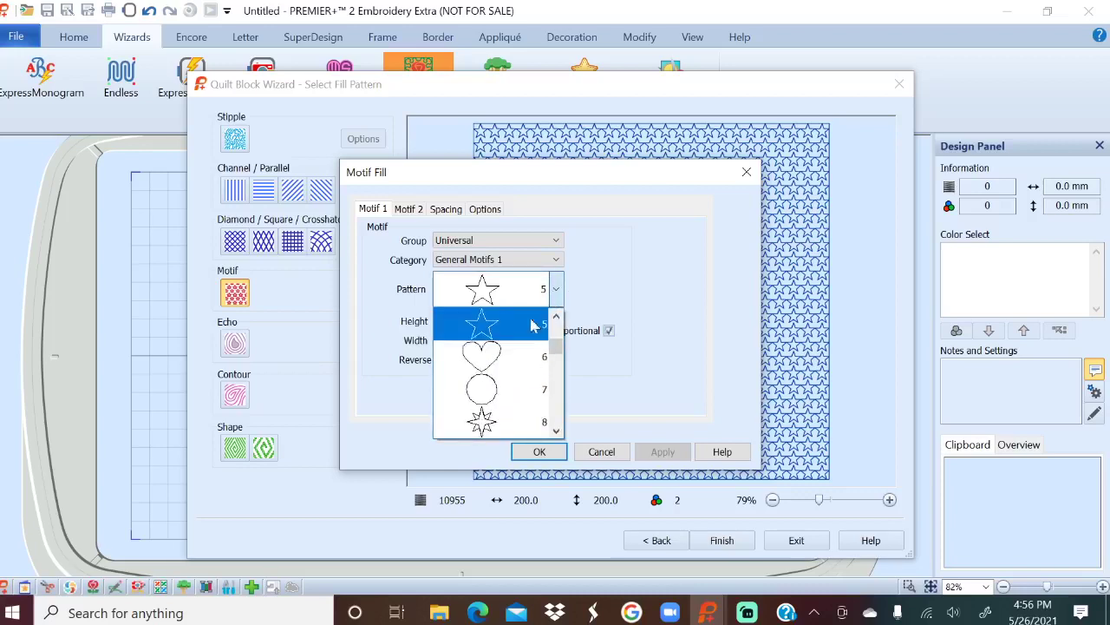
{"action": "left_click_drag", "start_coordinate": [556, 347], "coordinate": [556, 392]}
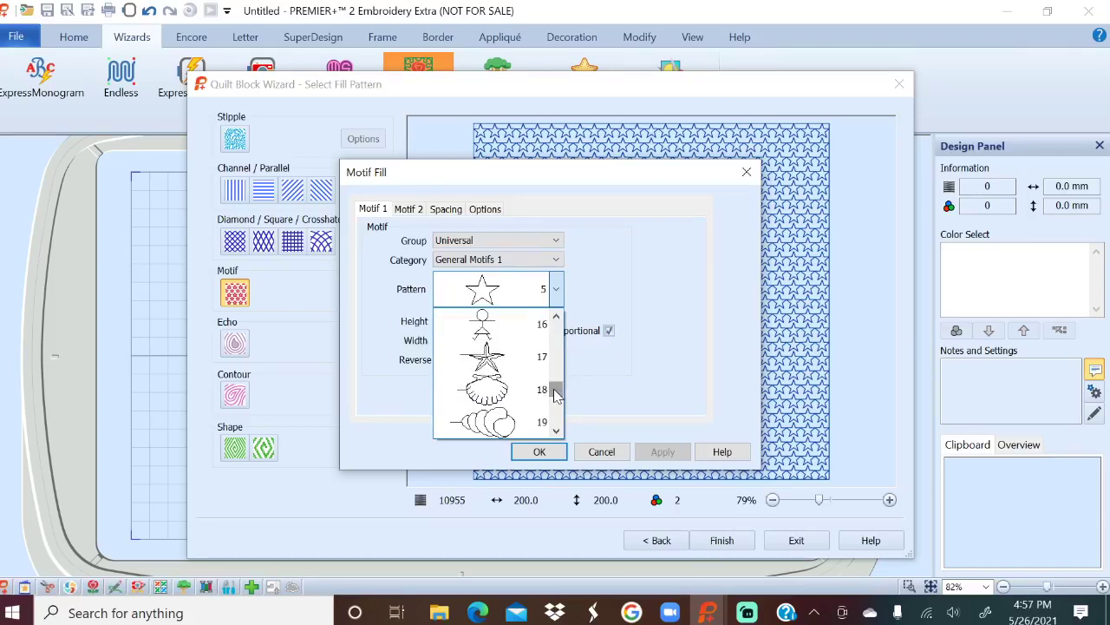
{"action": "left_click", "coordinate": [499, 394]}
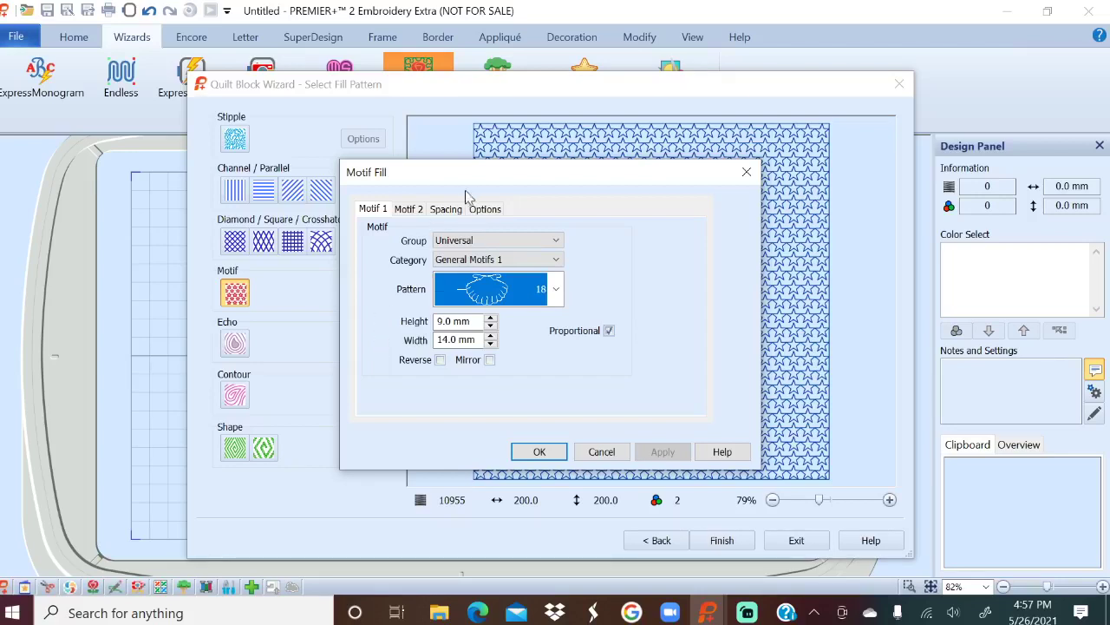
{"action": "left_click", "coordinate": [443, 212]}
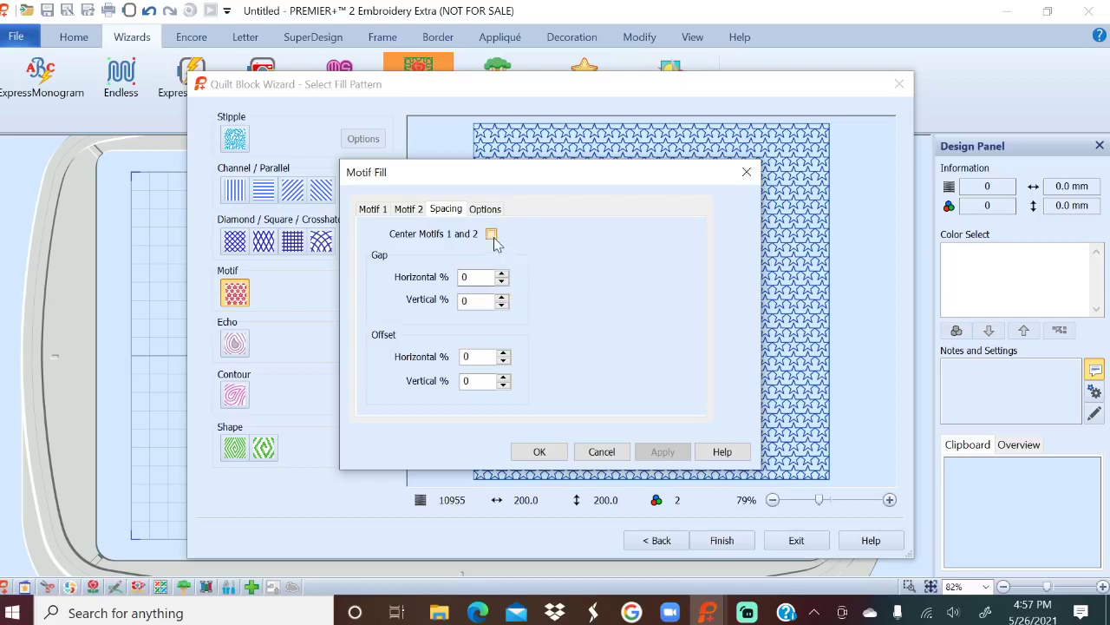
{"action": "left_click", "coordinate": [502, 273]}
{"action": "left_click", "coordinate": [502, 274]}
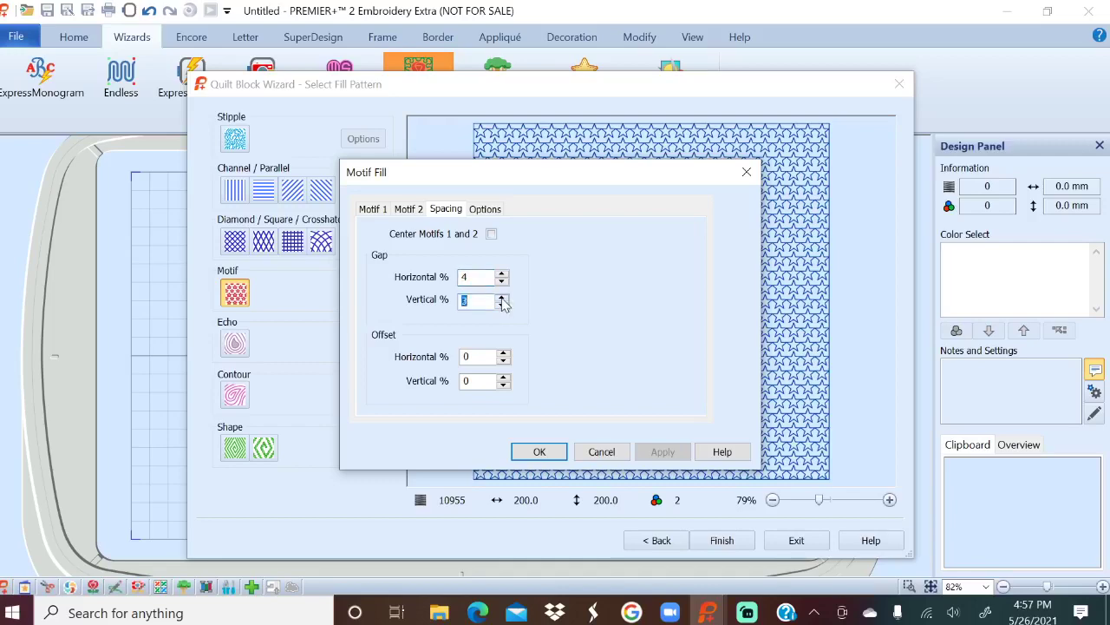
{"action": "left_click", "coordinate": [538, 451]}
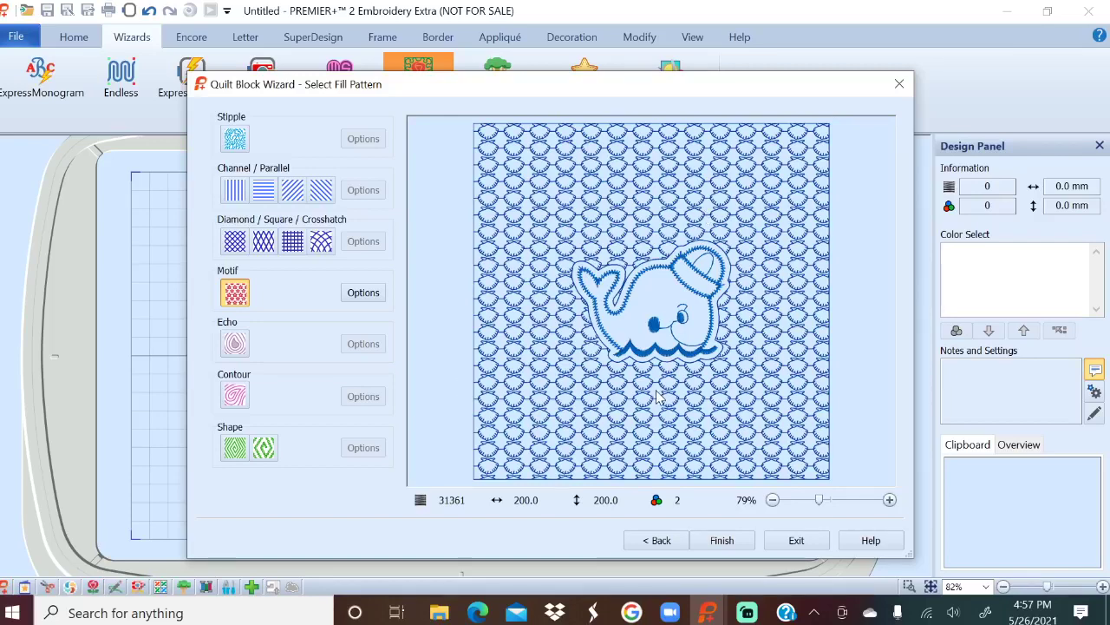
Switch to a double-stitch, style 2 echo fill and place the 224 mm square block.
{"action": "left_click", "coordinate": [236, 345]}
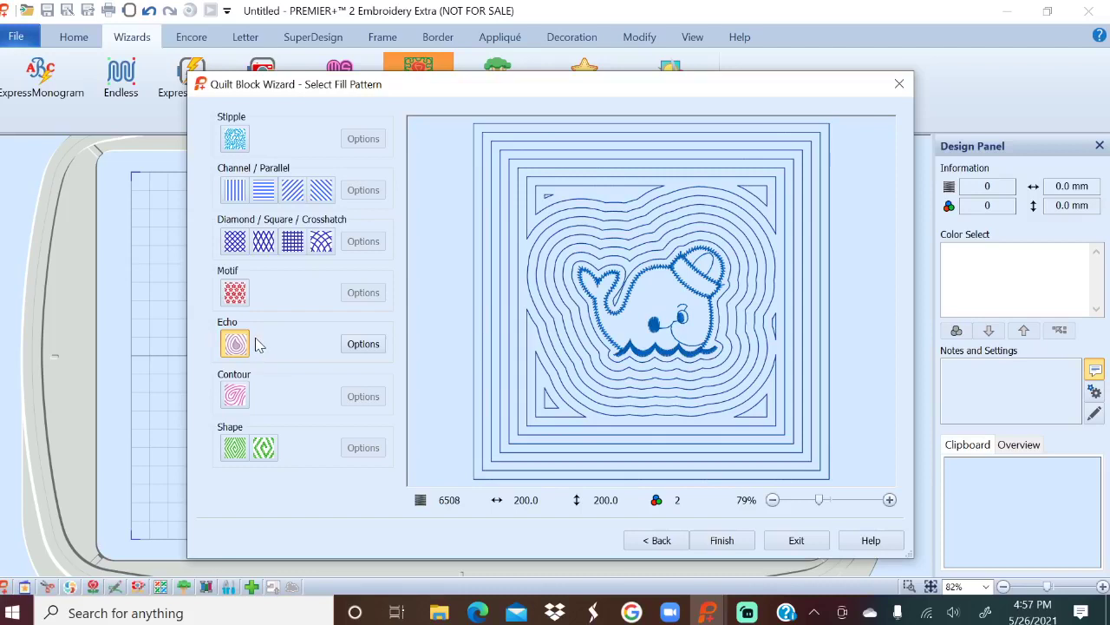
{"action": "left_click", "coordinate": [364, 344]}
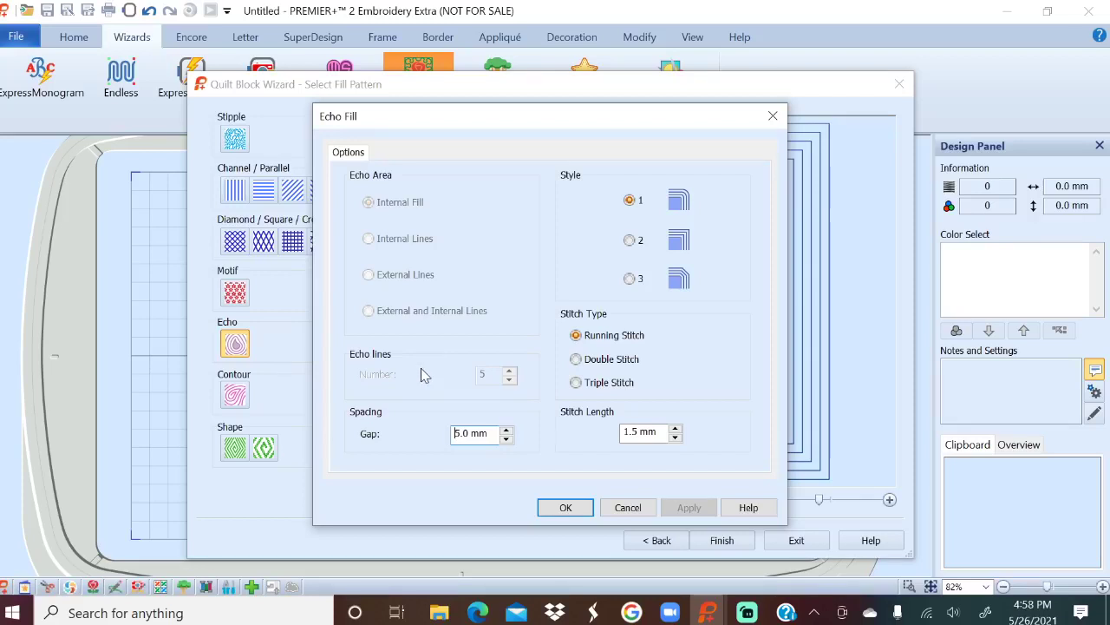
{"action": "left_click", "coordinate": [576, 359]}
{"action": "left_click", "coordinate": [629, 241]}
{"action": "left_click", "coordinate": [566, 507]}
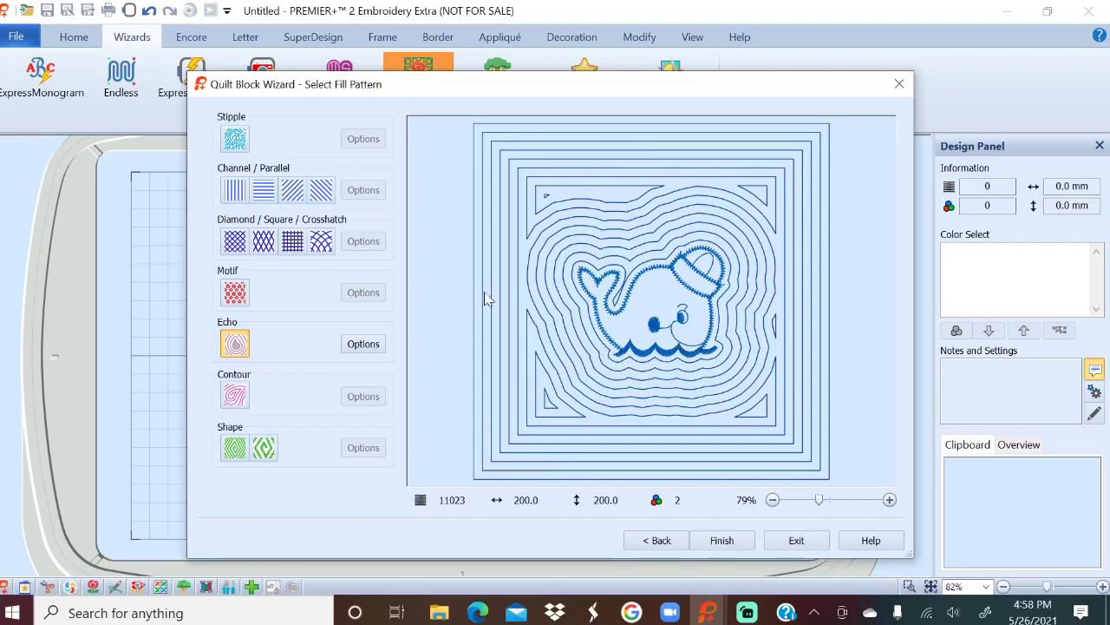
{"action": "left_click", "coordinate": [716, 539]}
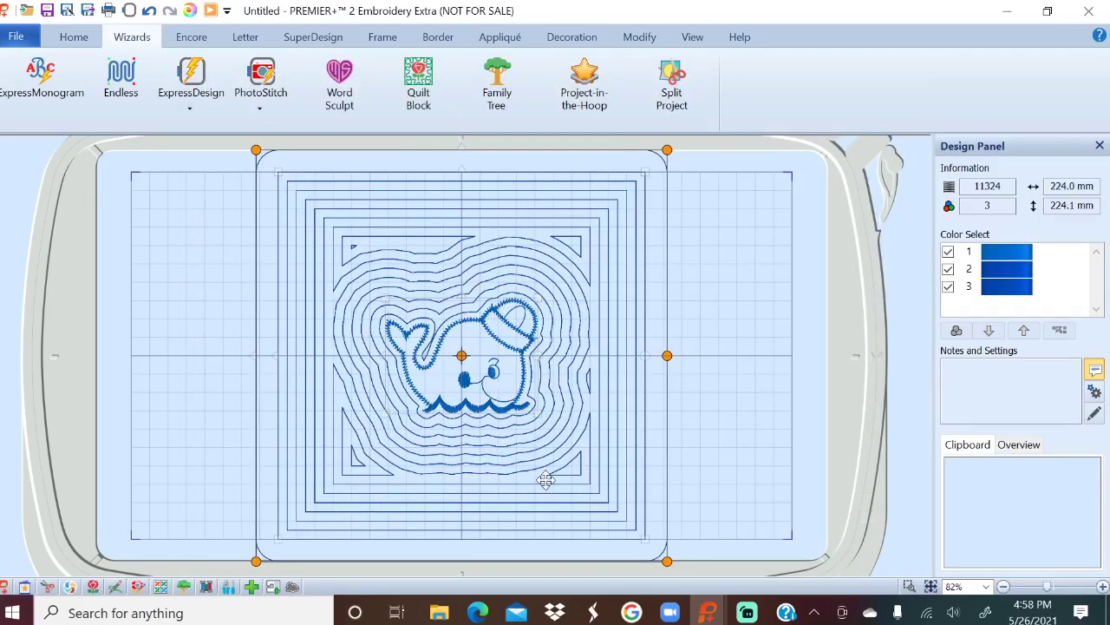
{"action": "left_click", "coordinate": [72, 37]}
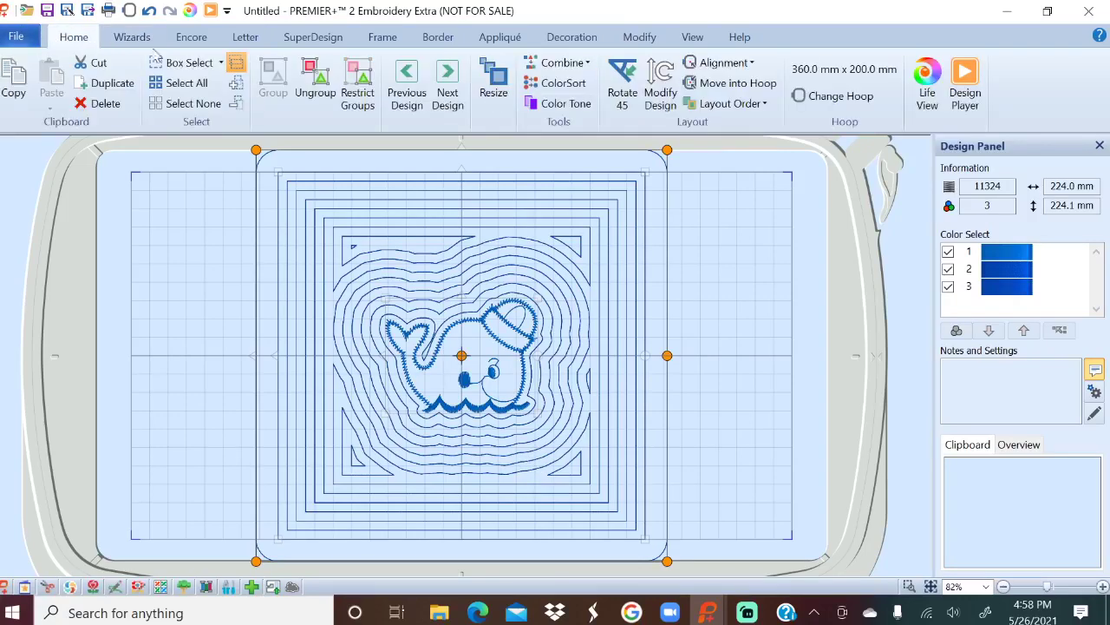
Put the quilt block in the 360mm x 260mm Designer Imperial Hoop and deselect it.
{"action": "left_click", "coordinate": [863, 98]}
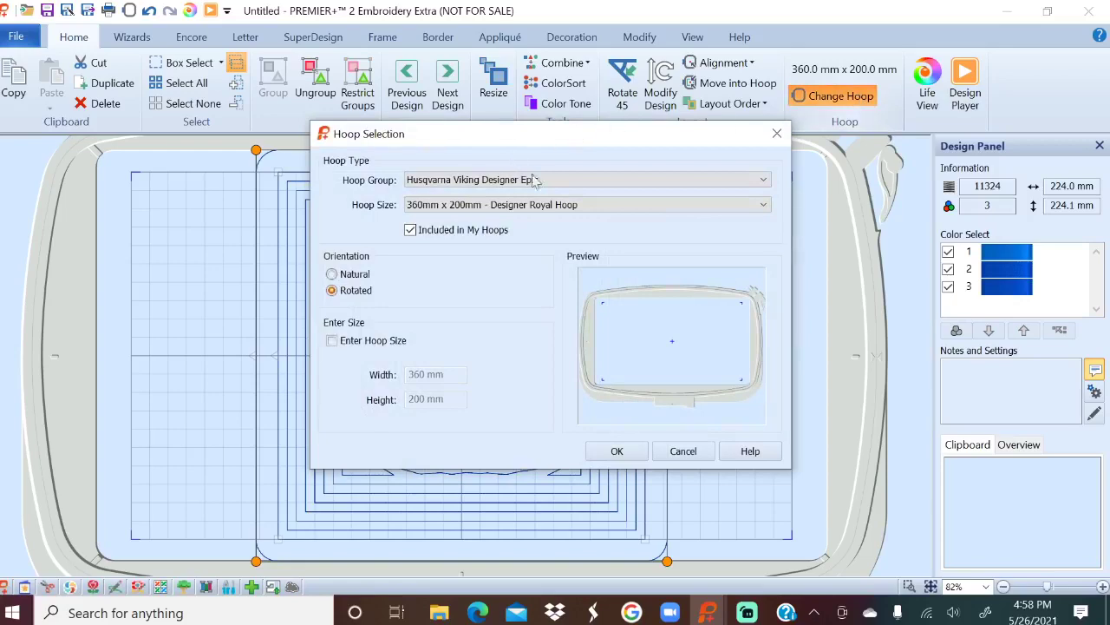
{"action": "left_click", "coordinate": [555, 205]}
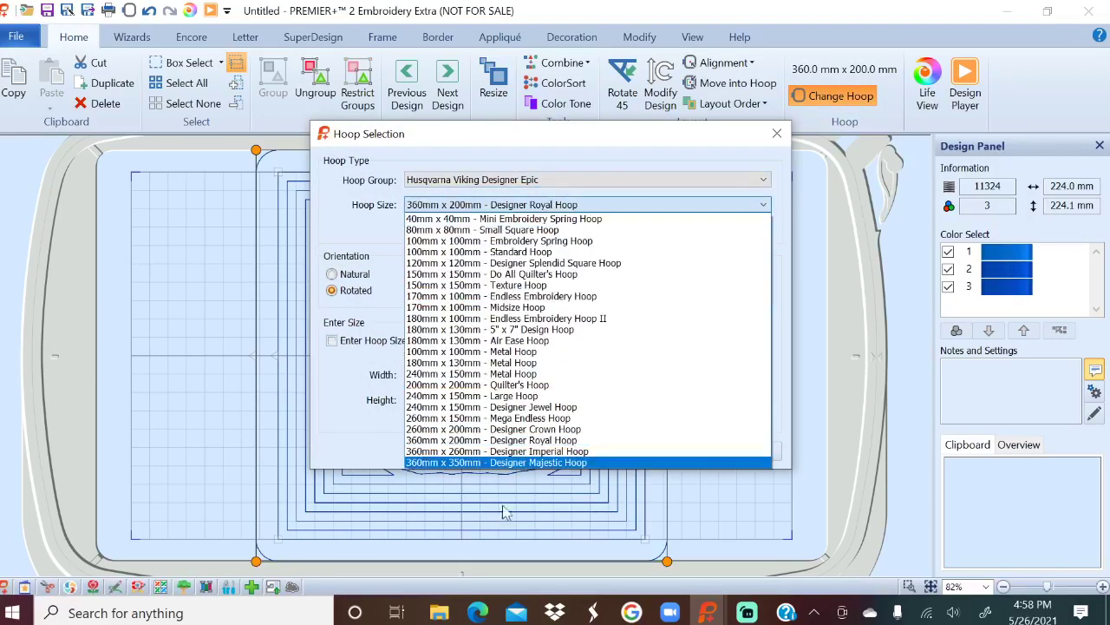
{"action": "left_click", "coordinate": [539, 451]}
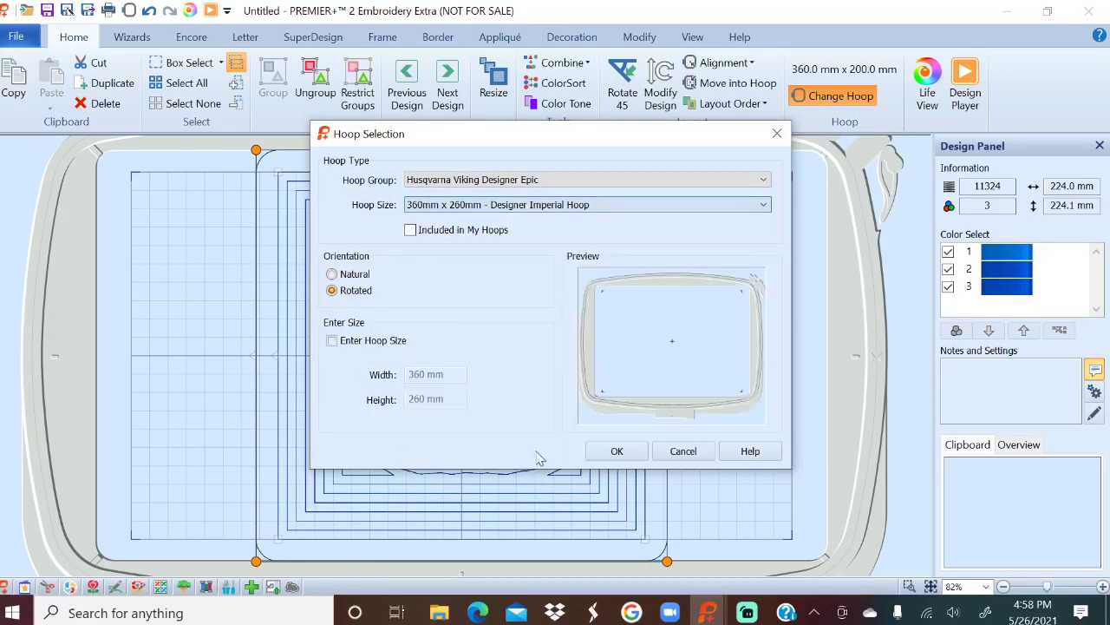
{"action": "left_click", "coordinate": [630, 453]}
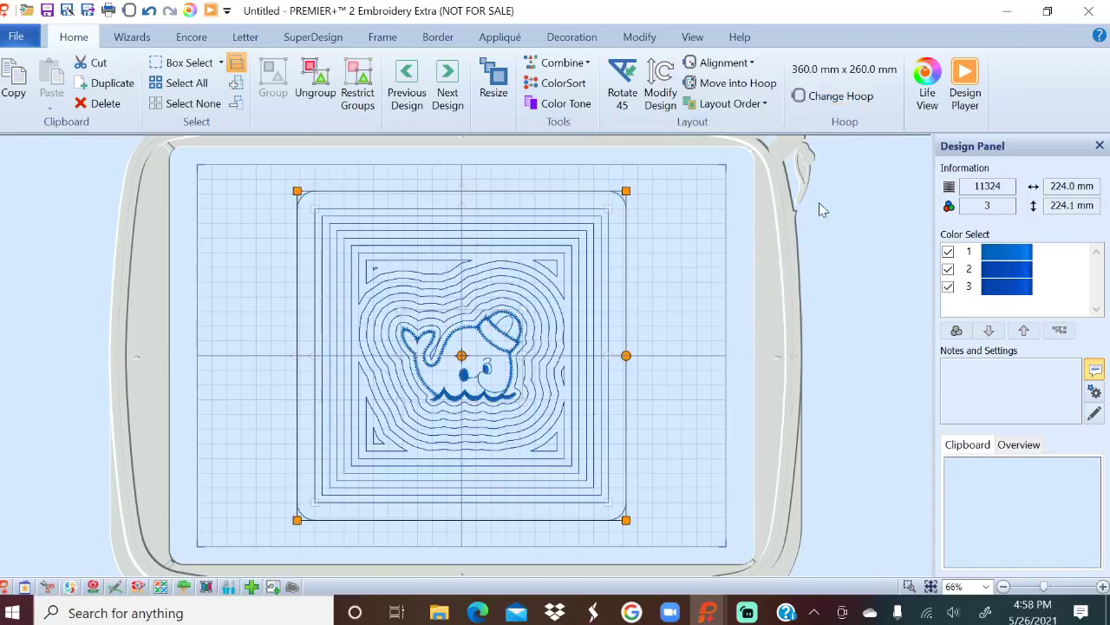
{"action": "left_click", "coordinate": [867, 221]}
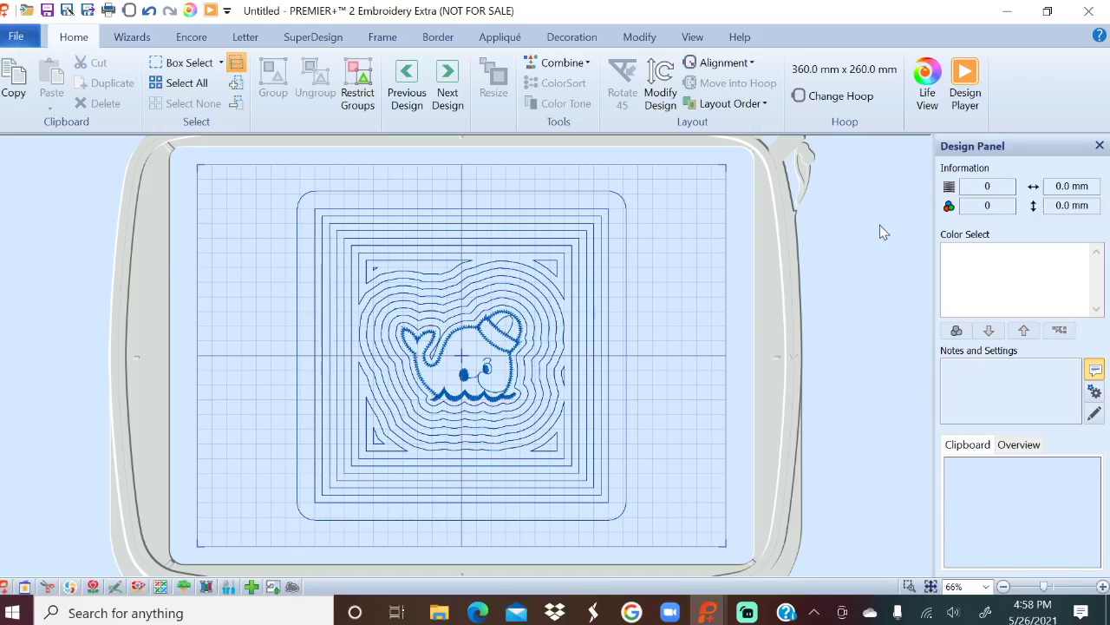
{"action": "left_click", "coordinate": [134, 38]}
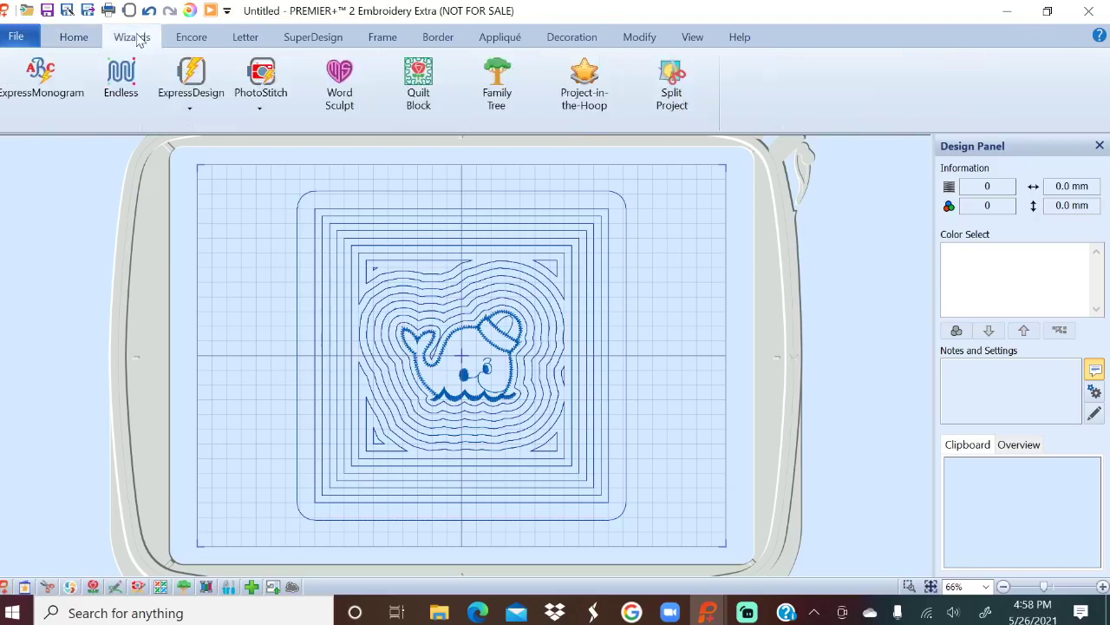
Start a new quilt block with style 'Filled Quilt Block; No Inner Shape' and advance past sizing.
{"action": "left_click", "coordinate": [427, 77]}
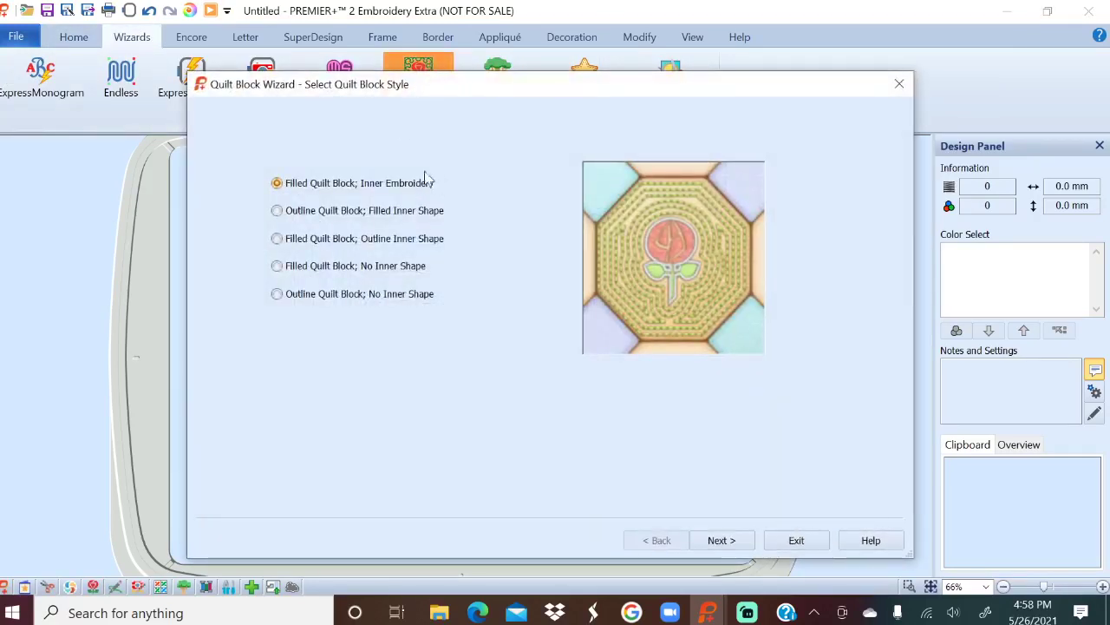
{"action": "left_click", "coordinate": [304, 214]}
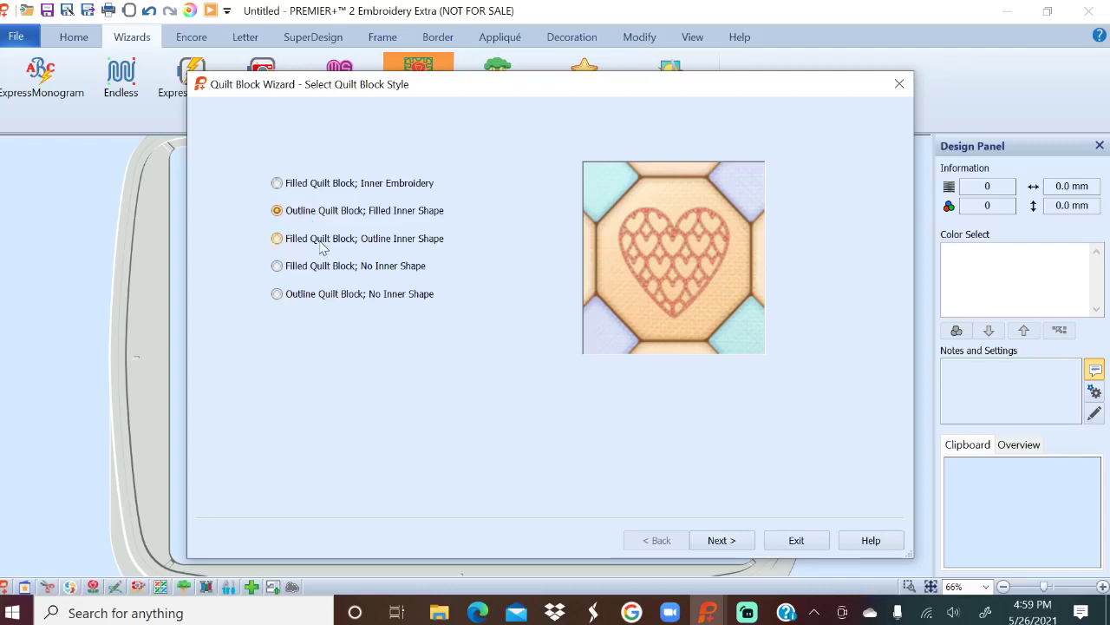
{"action": "left_click", "coordinate": [321, 244]}
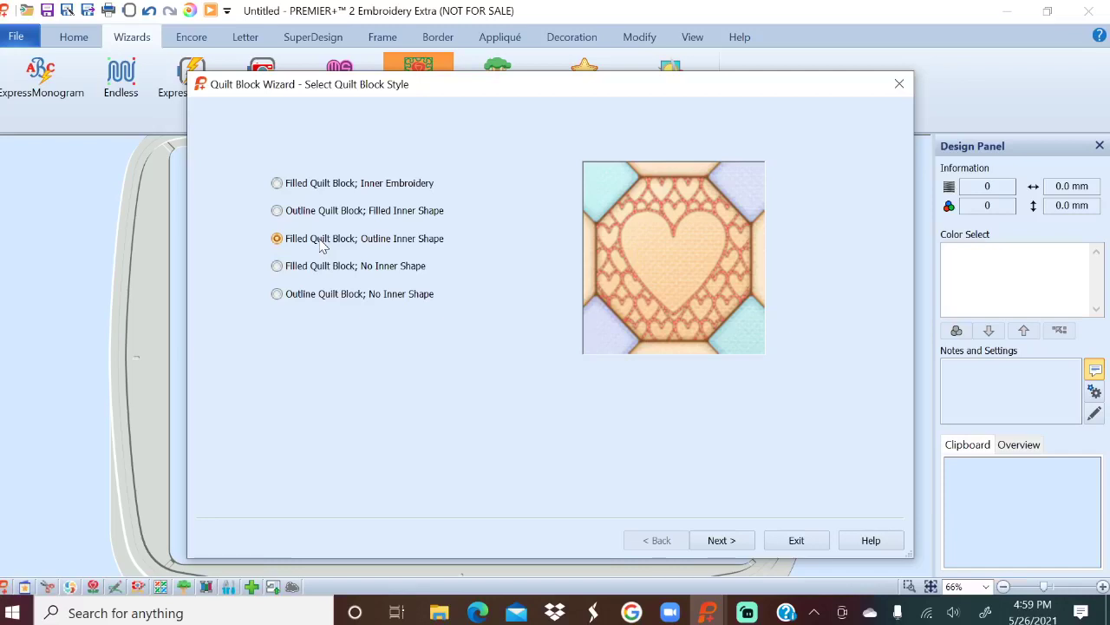
{"action": "left_click", "coordinate": [327, 268]}
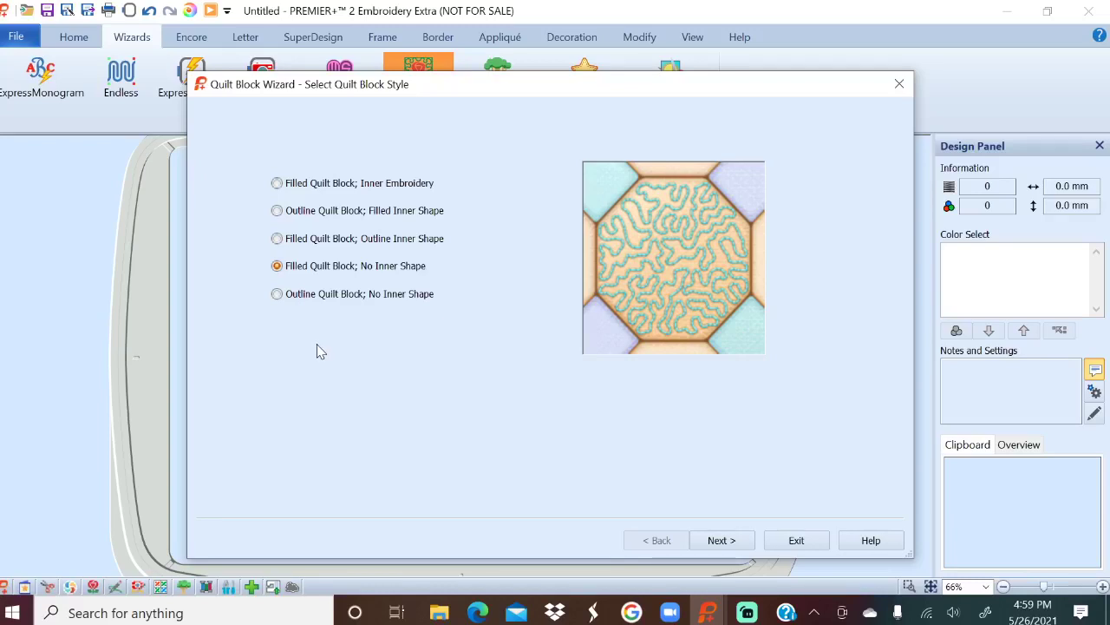
{"action": "left_click", "coordinate": [736, 540]}
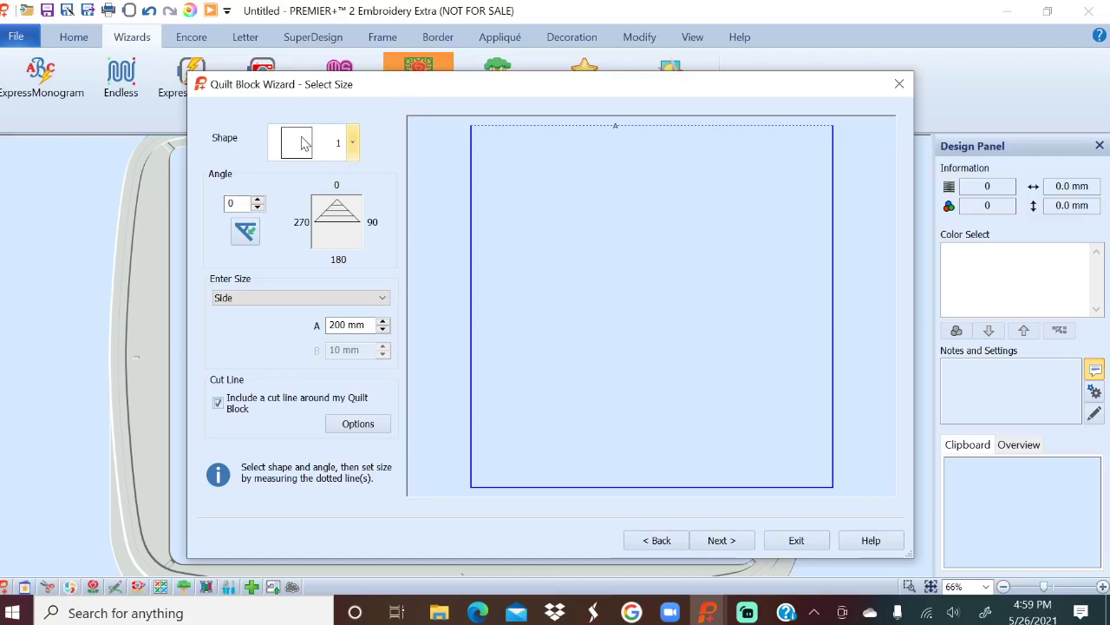
{"action": "left_click", "coordinate": [723, 541]}
After previewing crosshatch, echo and star fills, finish the block with the Contour fill.
{"action": "left_click", "coordinate": [321, 241]}
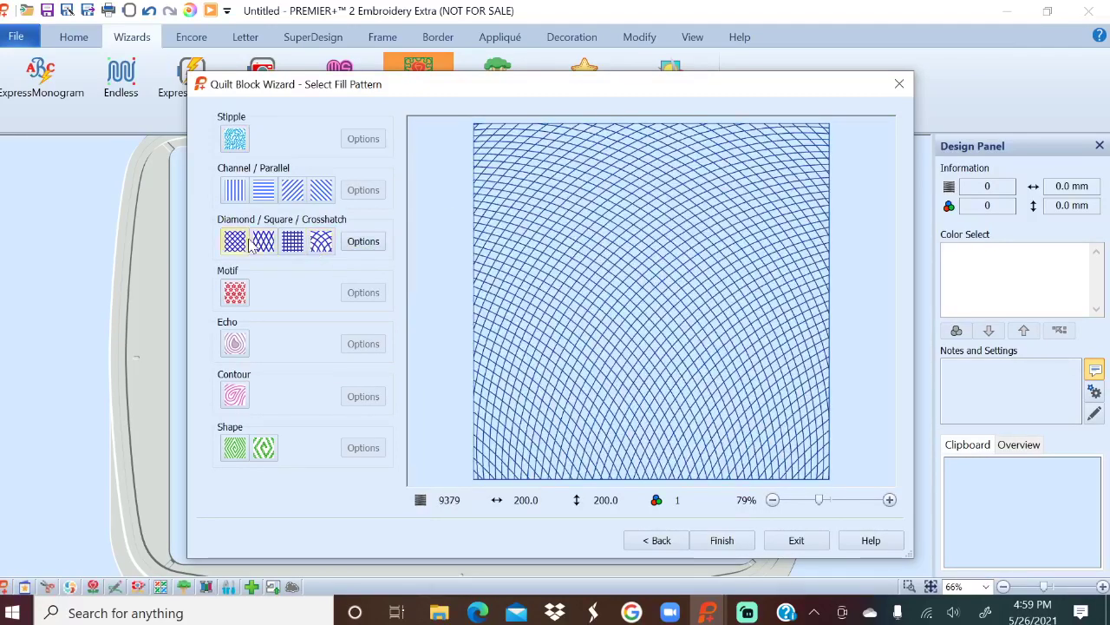
{"action": "left_click", "coordinate": [264, 242]}
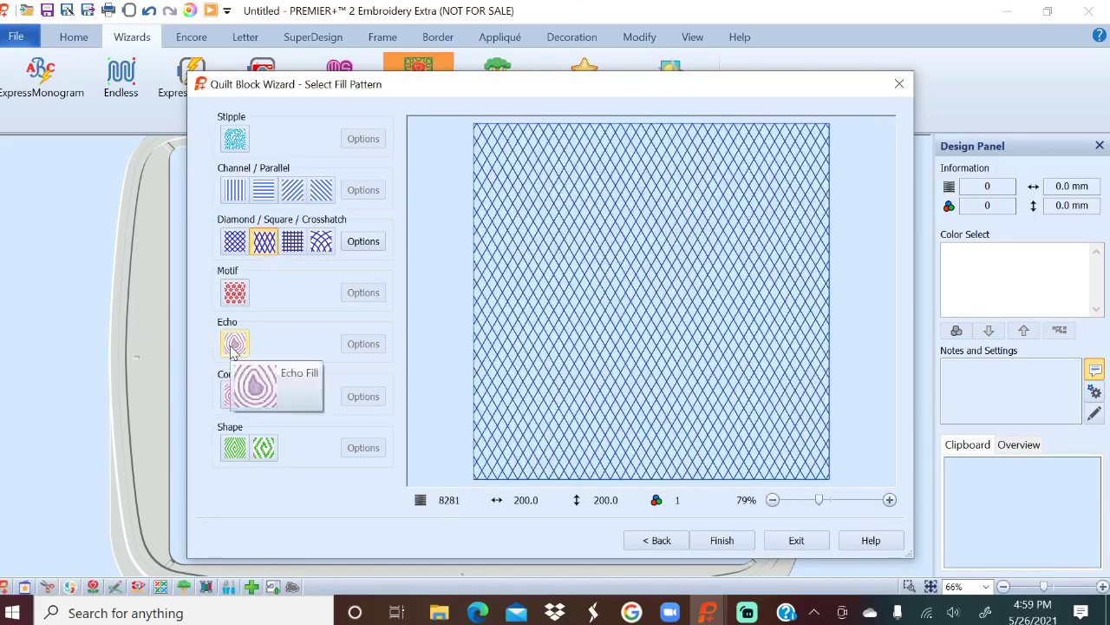
{"action": "left_click", "coordinate": [233, 345]}
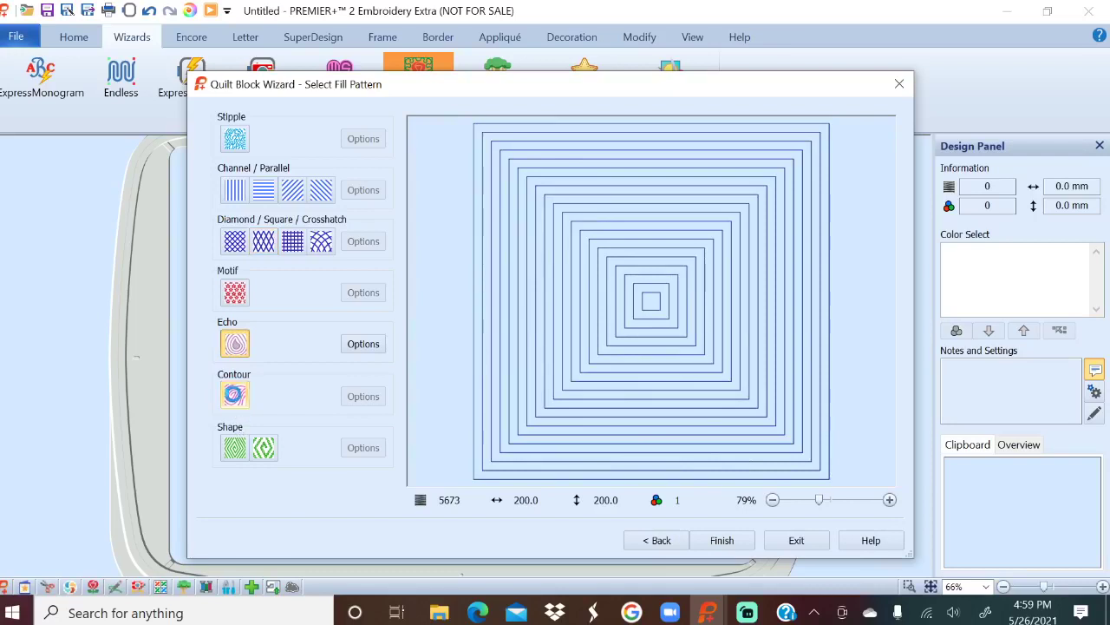
{"action": "left_click", "coordinate": [234, 394]}
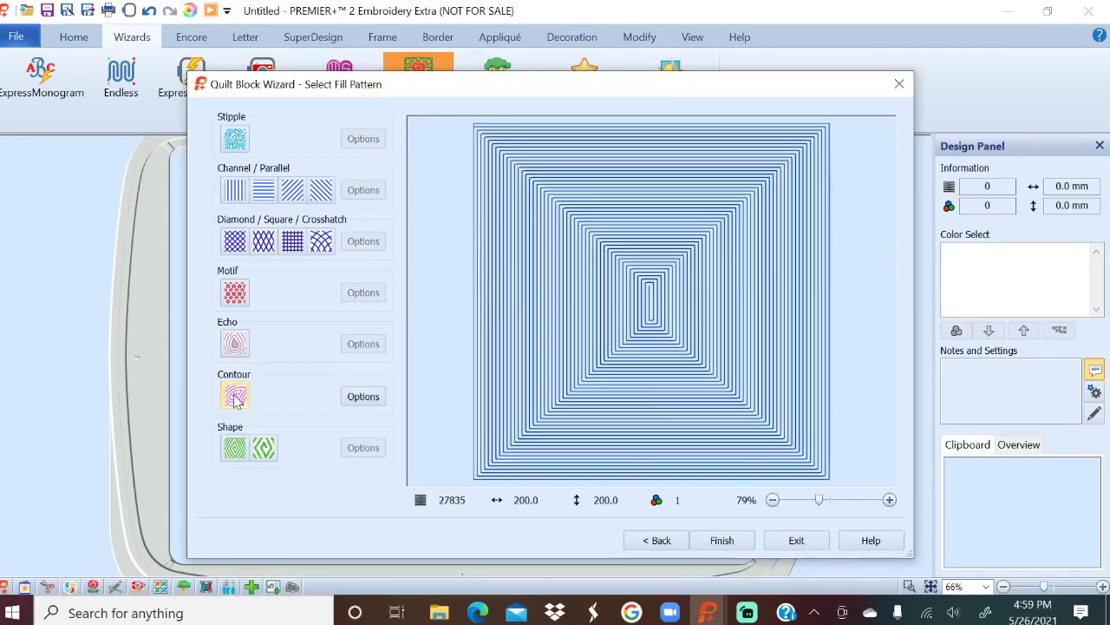
{"action": "left_click", "coordinate": [263, 448]}
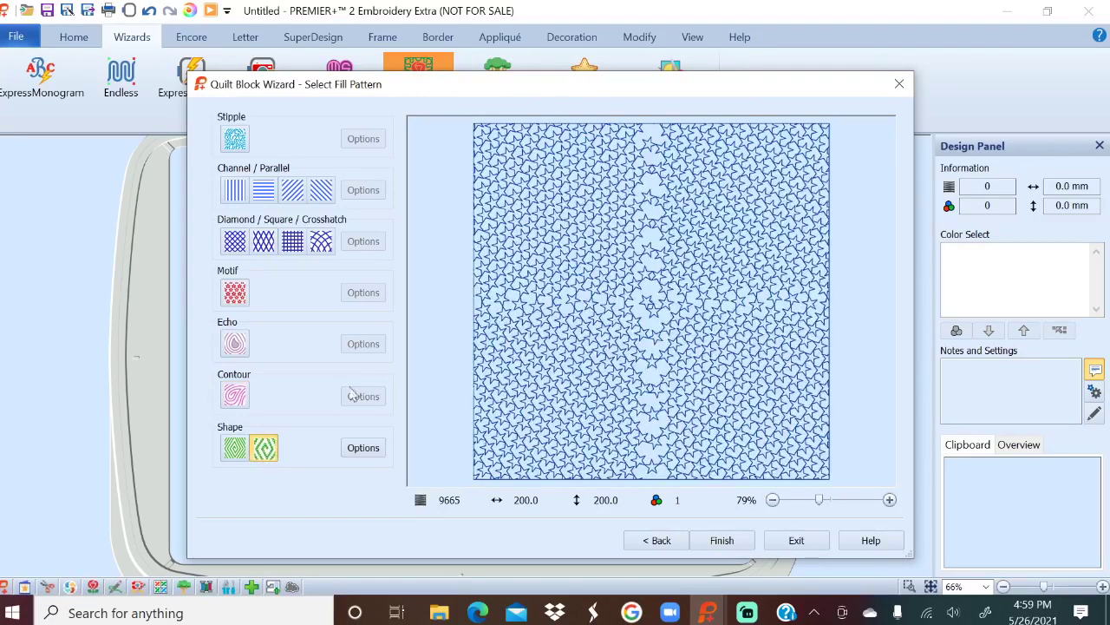
{"action": "left_click", "coordinate": [234, 395]}
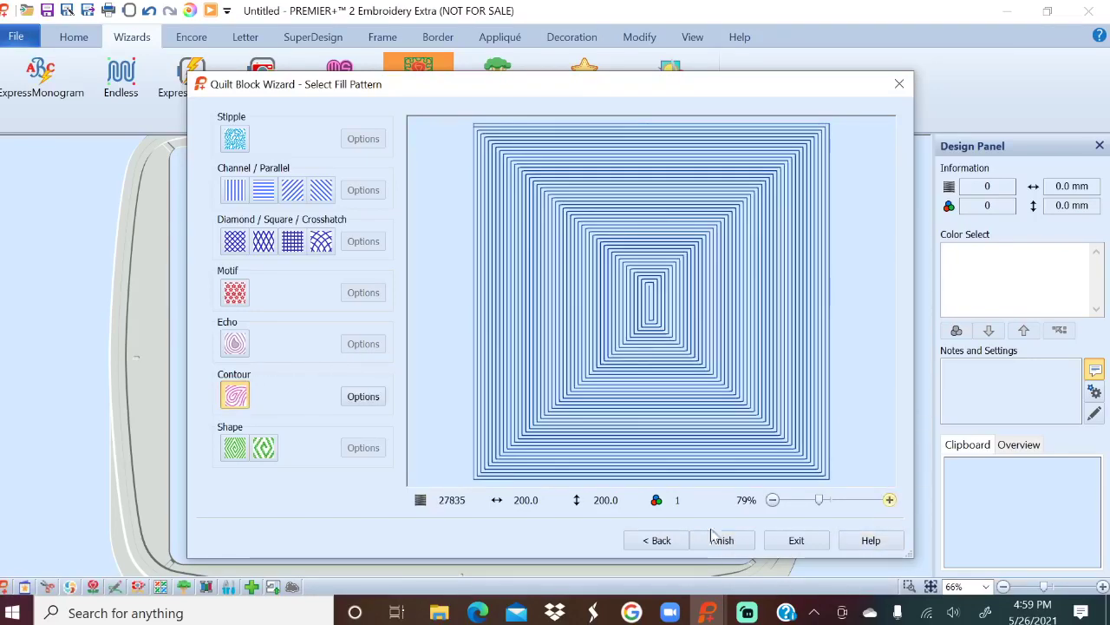
{"action": "left_click", "coordinate": [718, 540]}
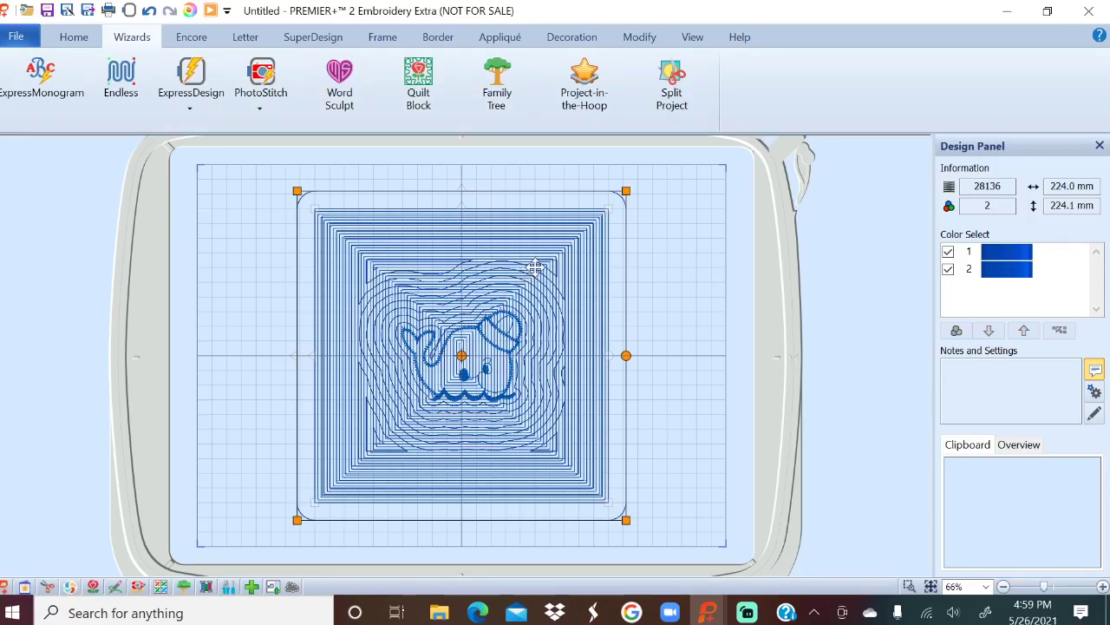
{"action": "left_click", "coordinate": [642, 305]}
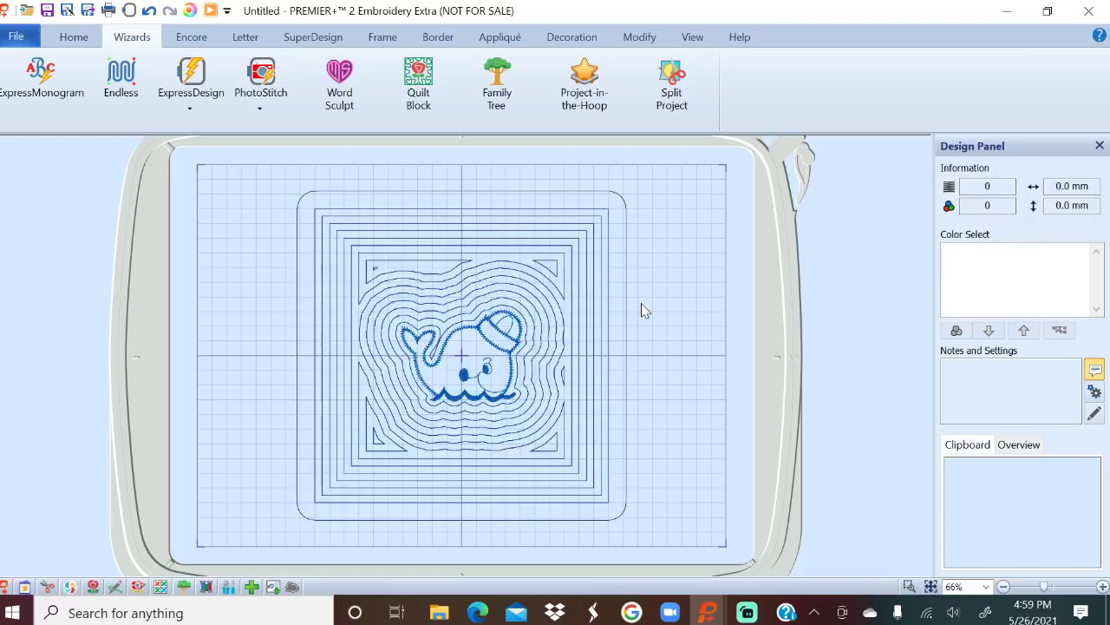
Select the whale quilt block and delete it from the hoop.
{"action": "left_click", "coordinate": [564, 262]}
{"action": "key", "text": "Delete"}
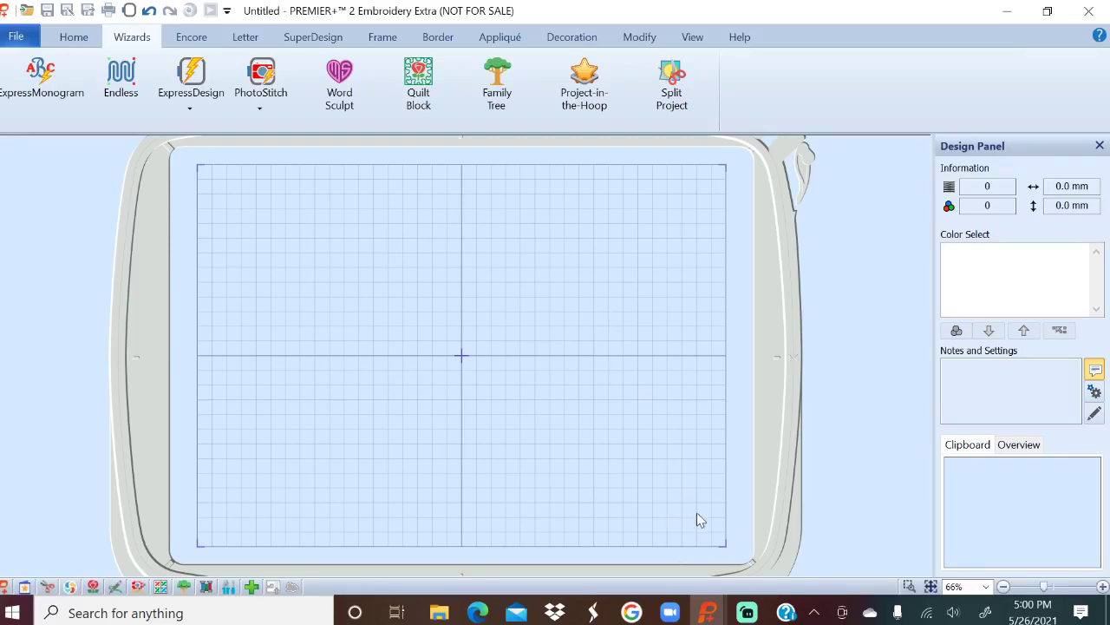
{"action": "mouse_move", "coordinate": [708, 613]}
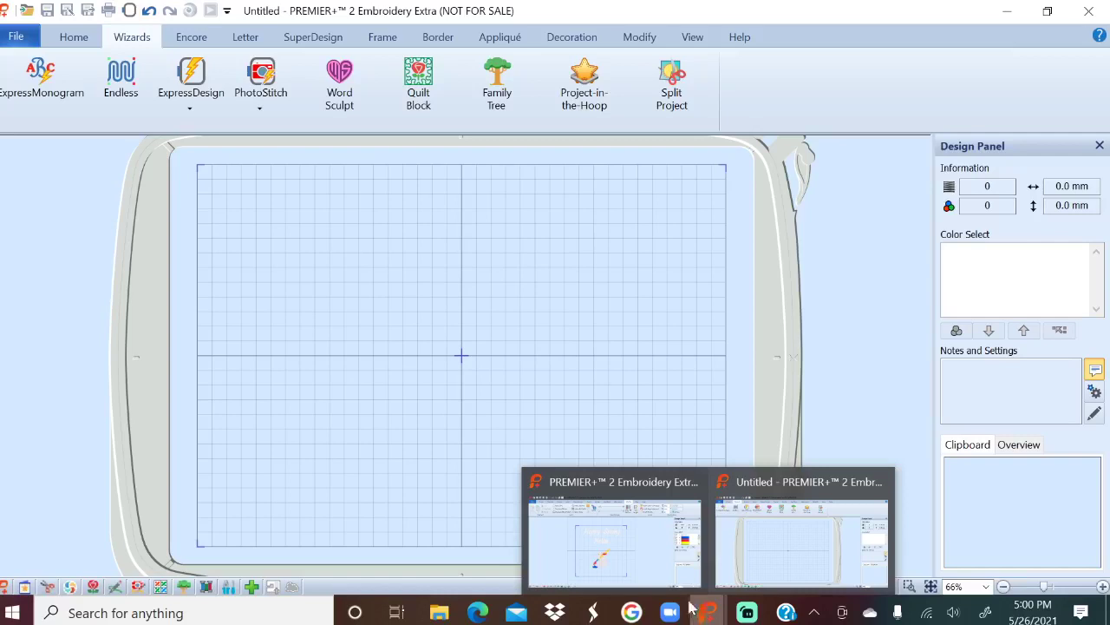
Bring the bunny design window forward, deselect the design, and zoom to 200%.
{"action": "left_click", "coordinate": [652, 541]}
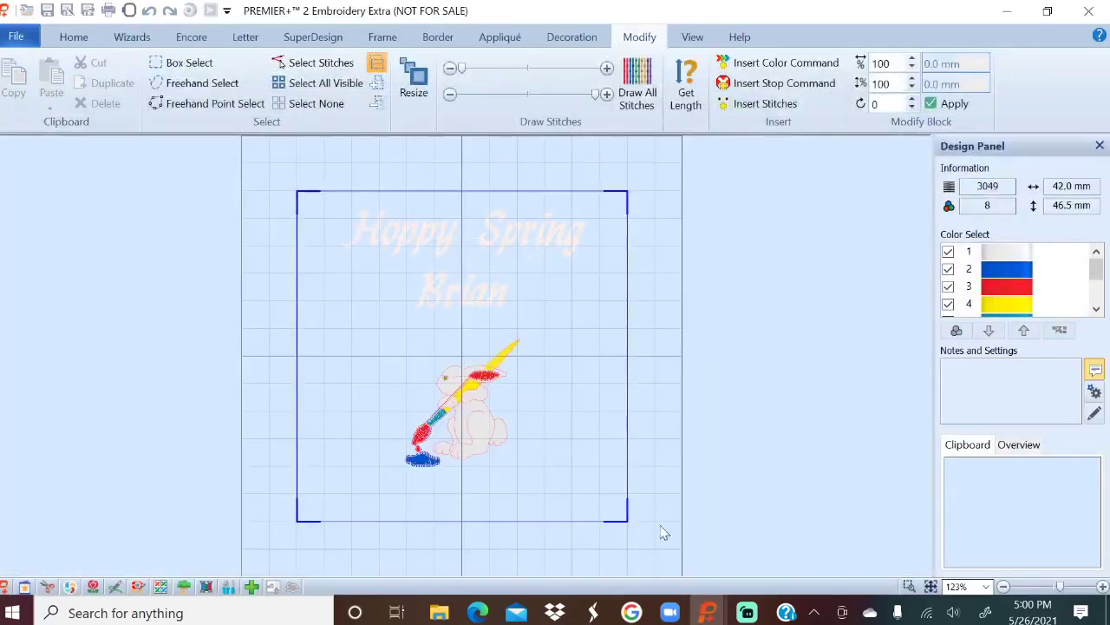
{"action": "left_click", "coordinate": [74, 36]}
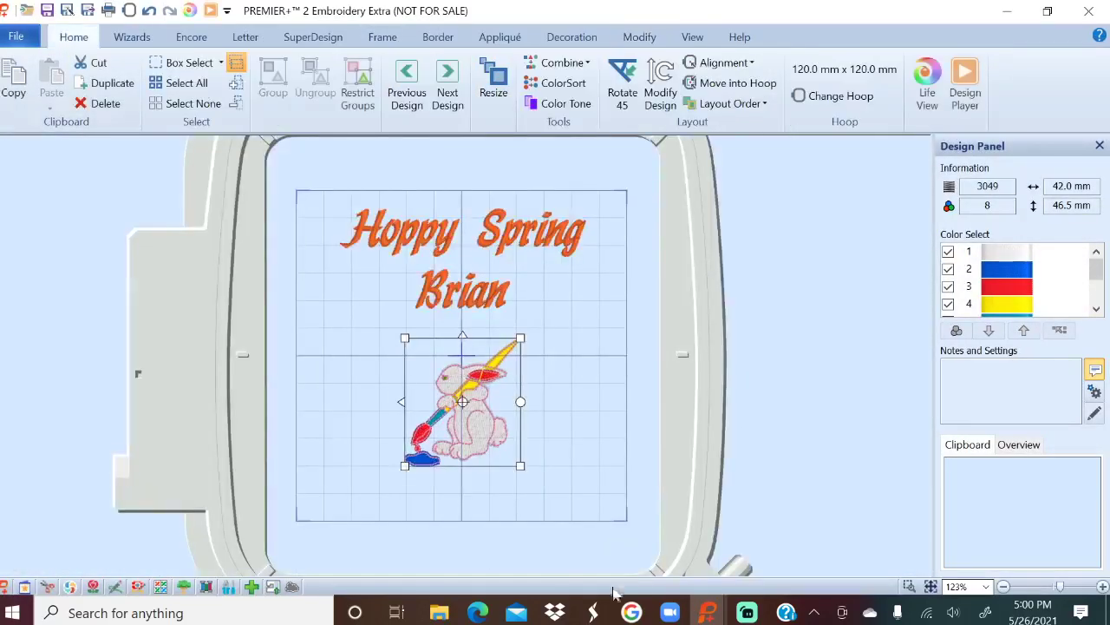
{"action": "left_click", "coordinate": [813, 406]}
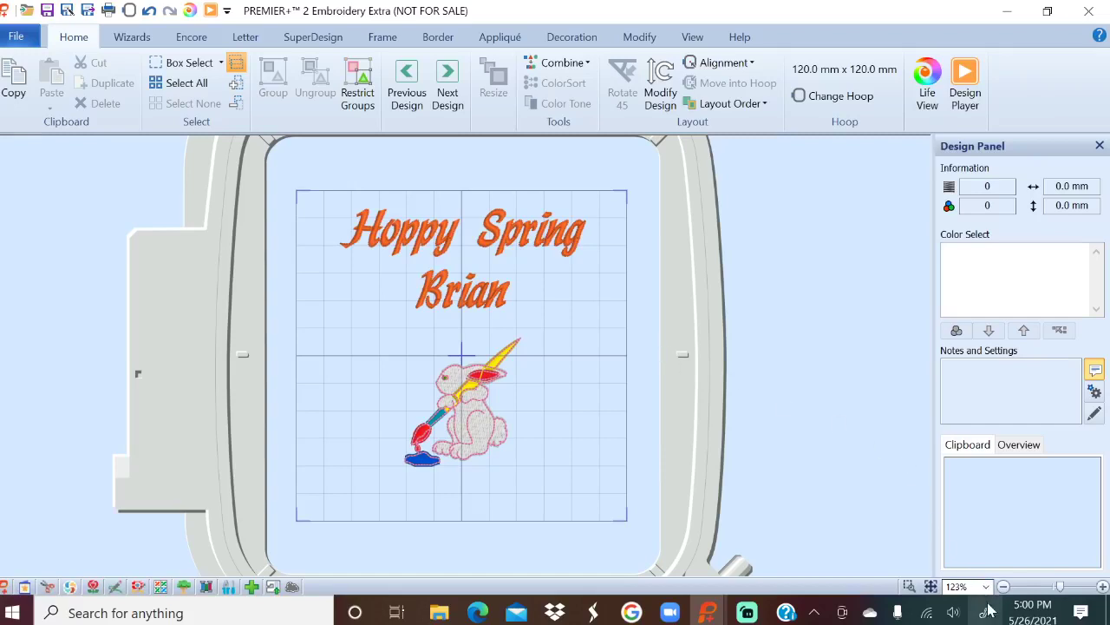
{"action": "left_click", "coordinate": [986, 587]}
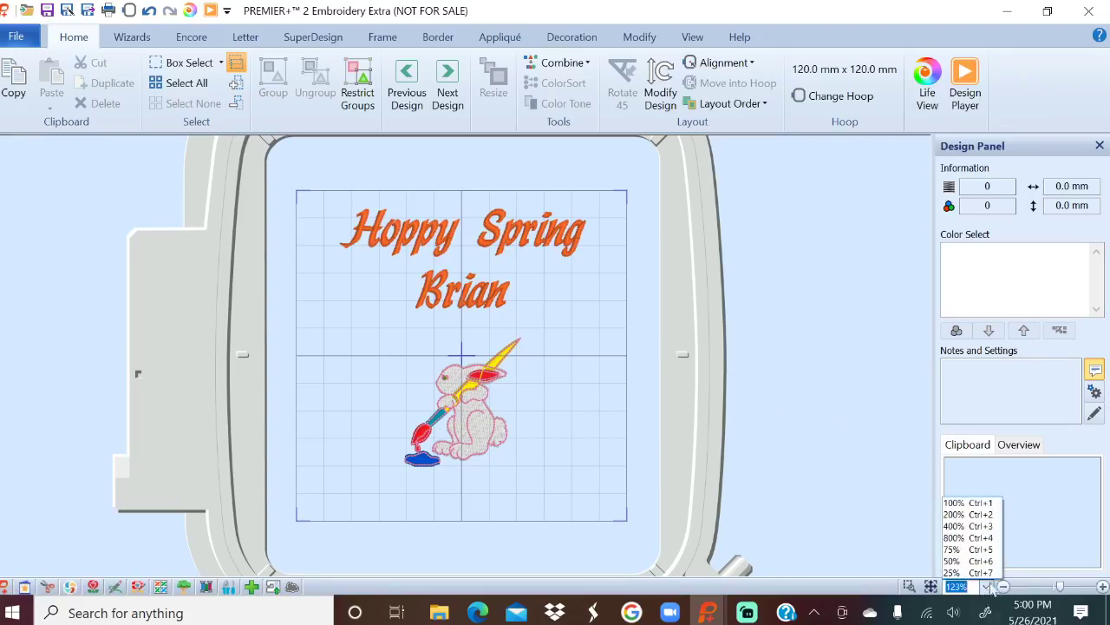
{"action": "left_click", "coordinate": [980, 514]}
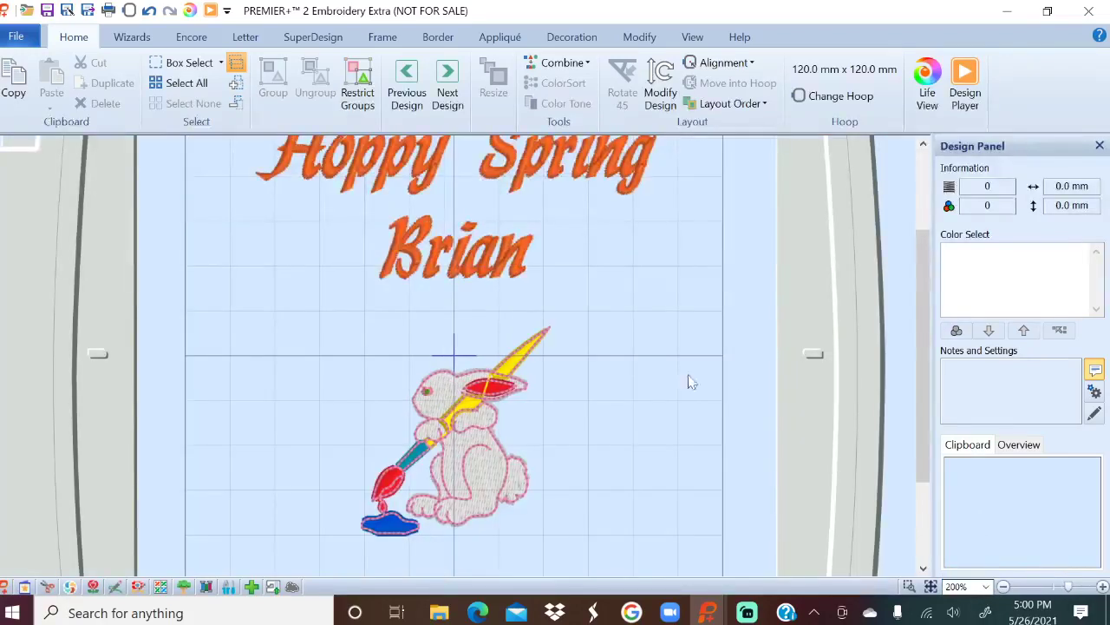
{"action": "scroll", "coordinate": [727, 408], "scroll_direction": "down", "scroll_amount": 2}
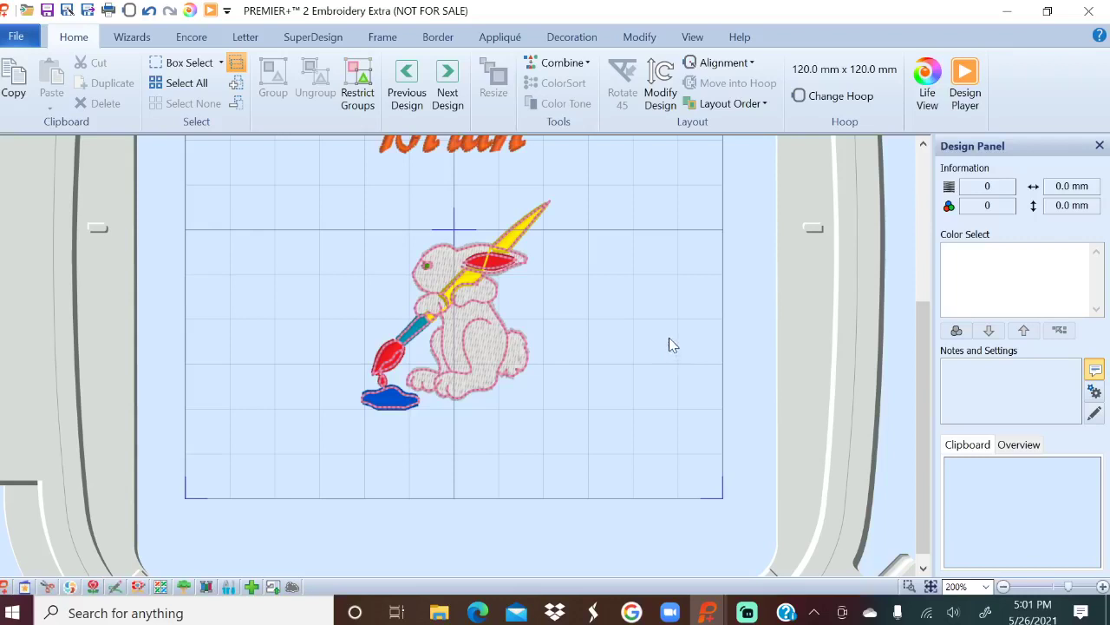
{"action": "left_click", "coordinate": [464, 324]}
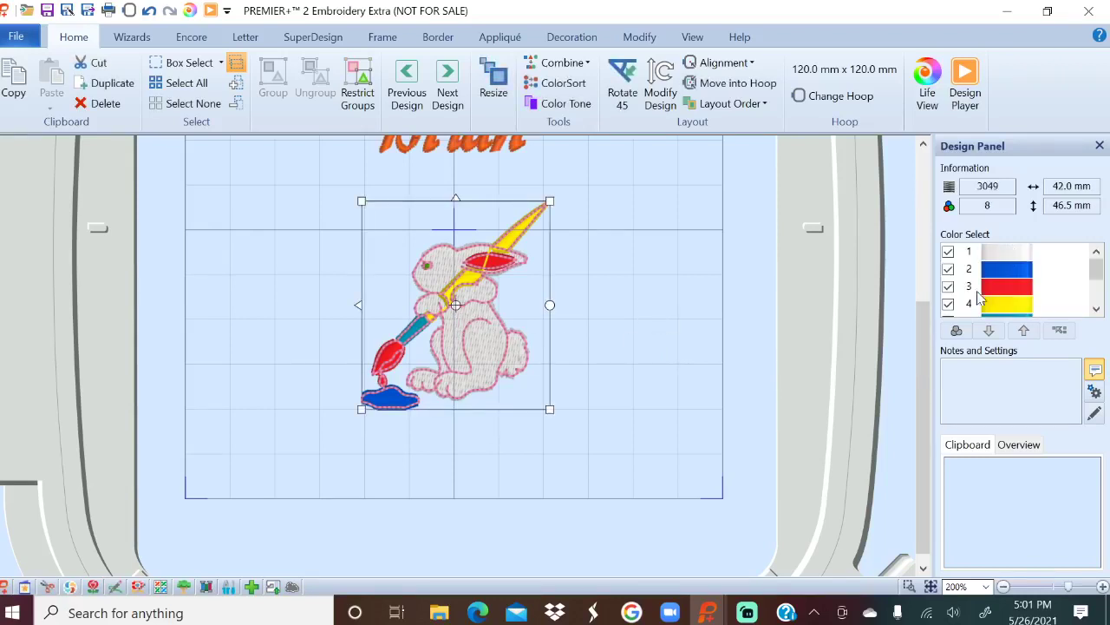
{"action": "left_click", "coordinate": [1005, 259]}
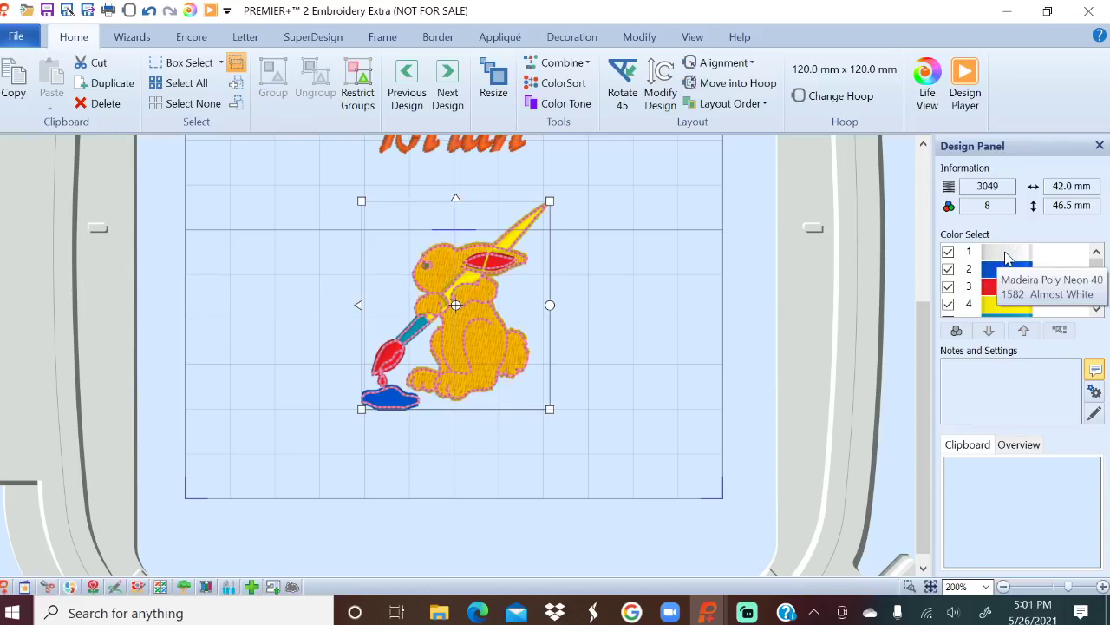
{"action": "left_click", "coordinate": [1006, 258]}
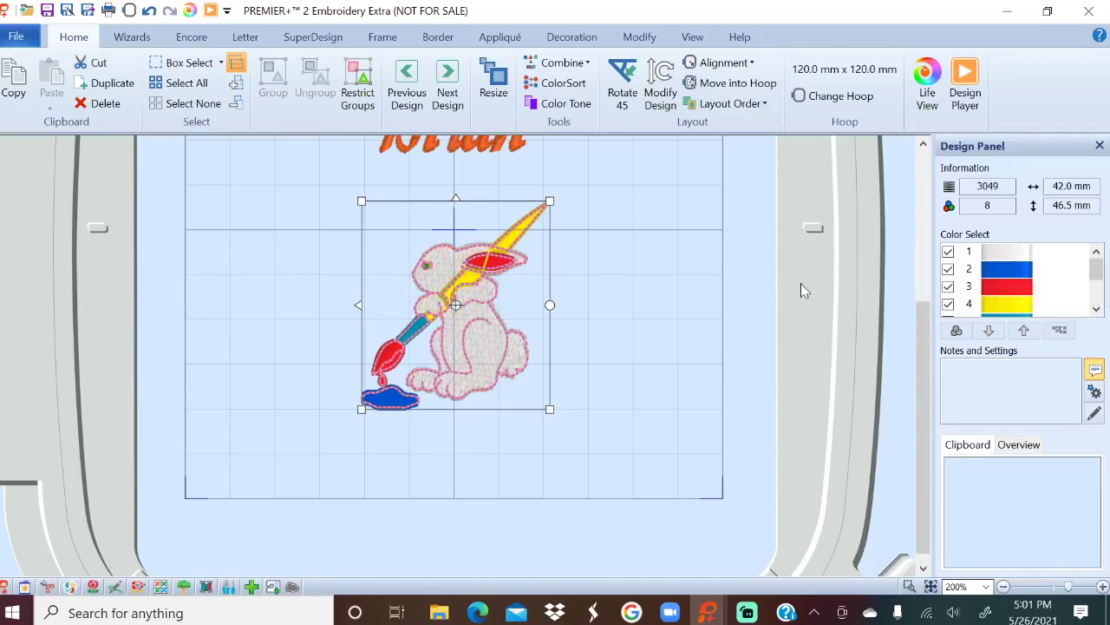
{"action": "left_click", "coordinate": [1023, 275]}
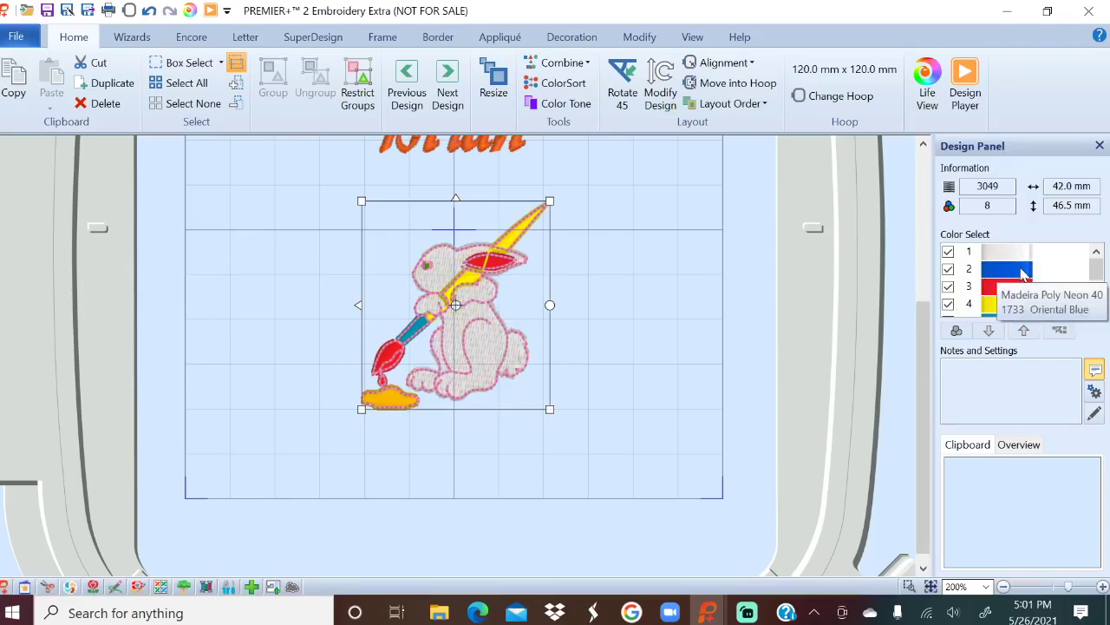
{"action": "left_click", "coordinate": [1022, 293]}
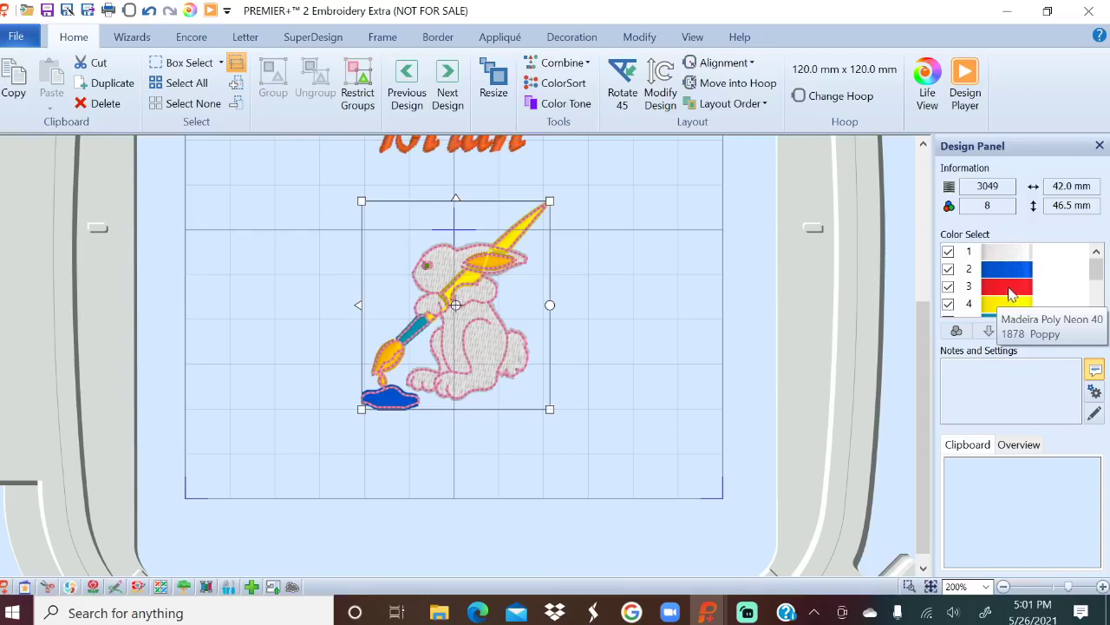
{"action": "left_click", "coordinate": [1015, 293]}
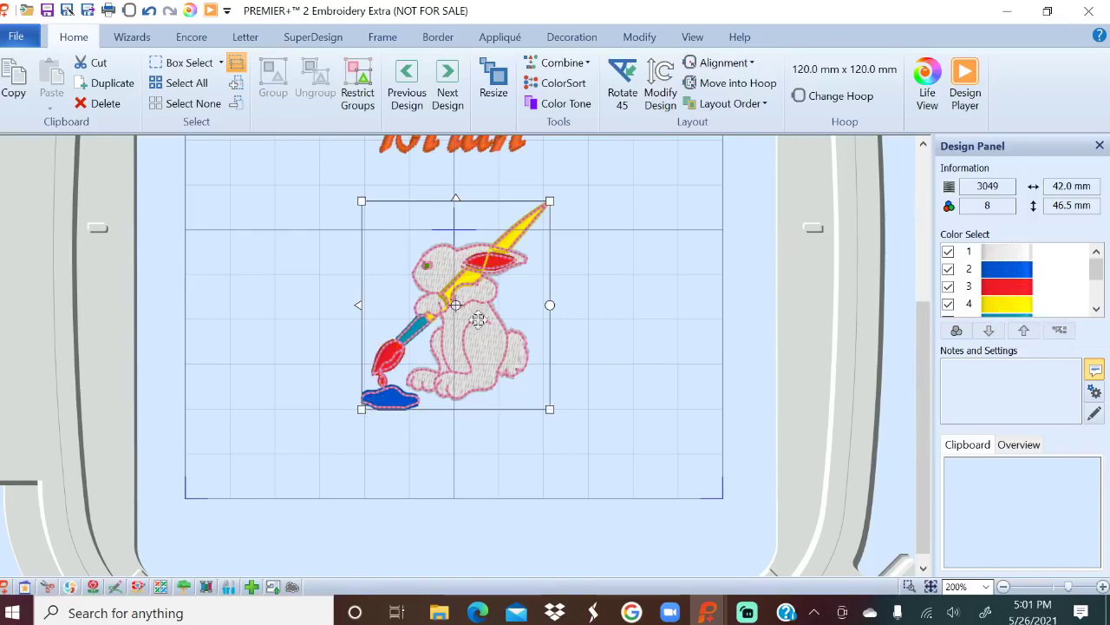
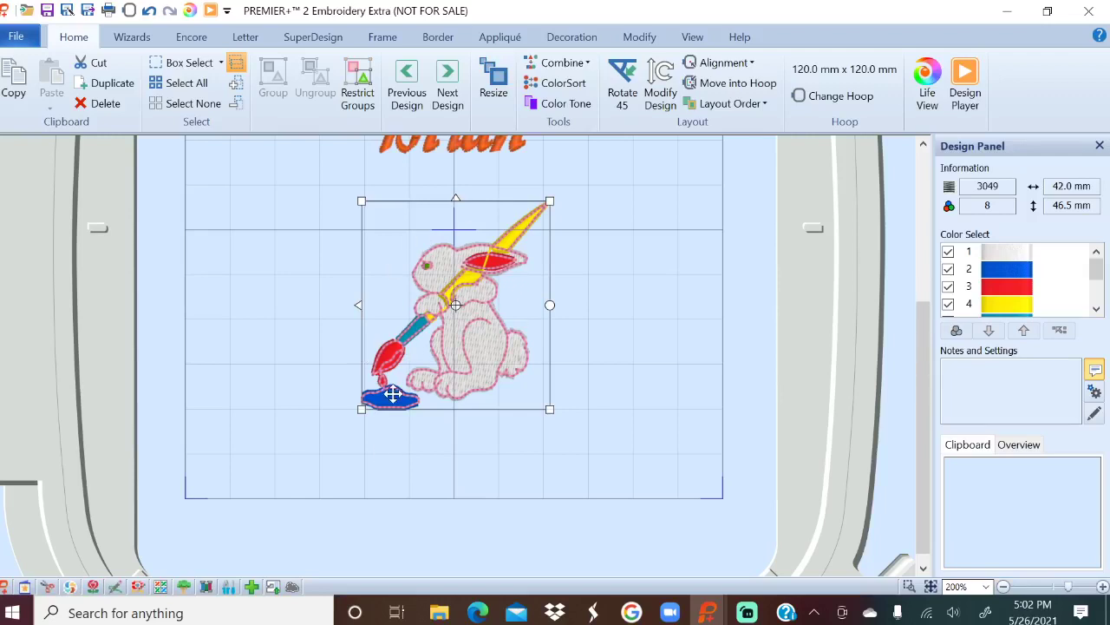
Change the bunny's third colour from red Poppy to thread 1733 Oriental Blue.
{"action": "left_click", "coordinate": [1009, 272]}
{"action": "double_click", "coordinate": [1002, 289]}
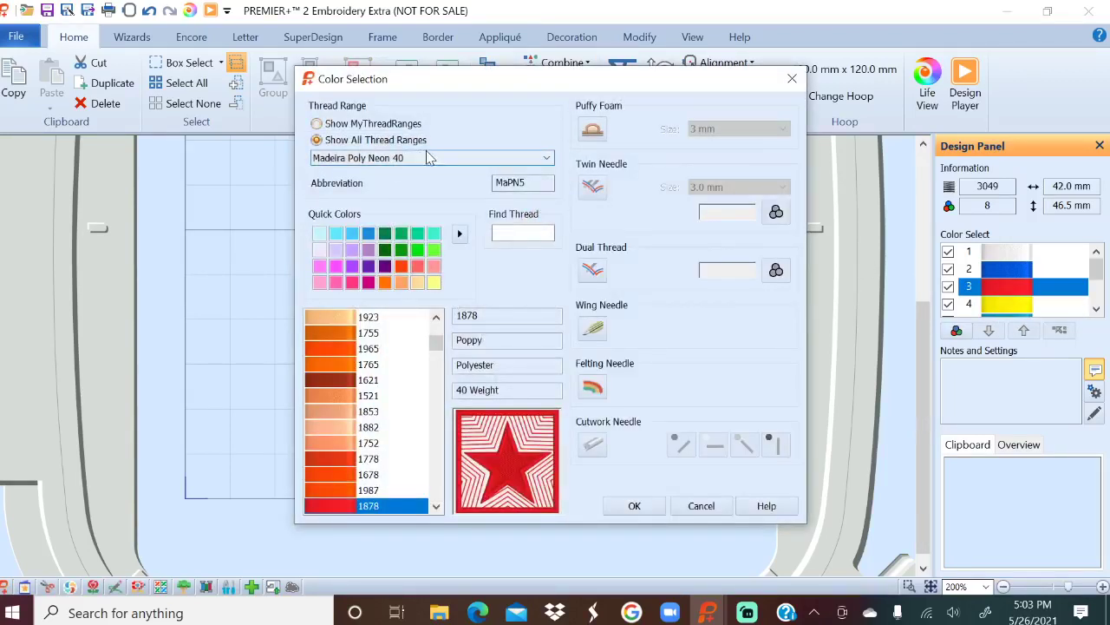
{"action": "left_click", "coordinate": [499, 233]}
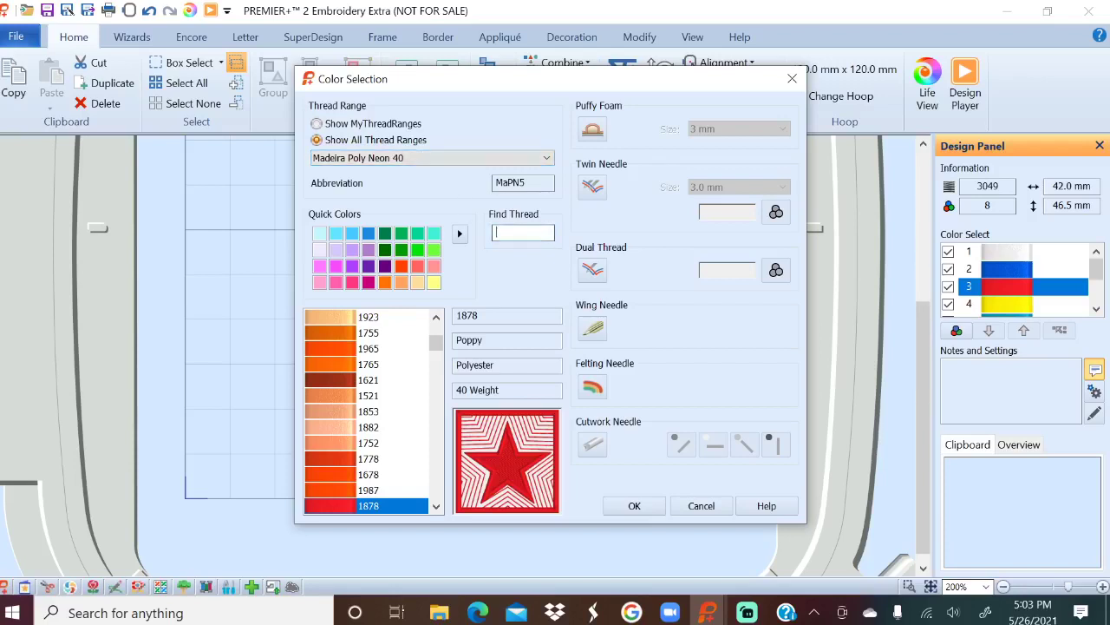
{"action": "type", "text": "17"}
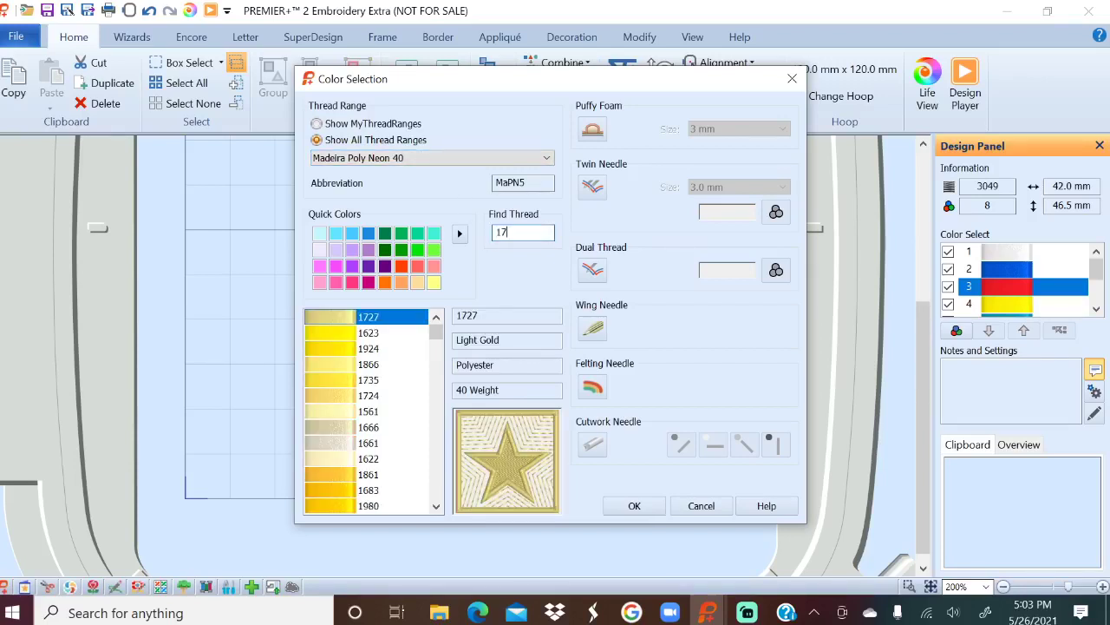
{"action": "type", "text": "33"}
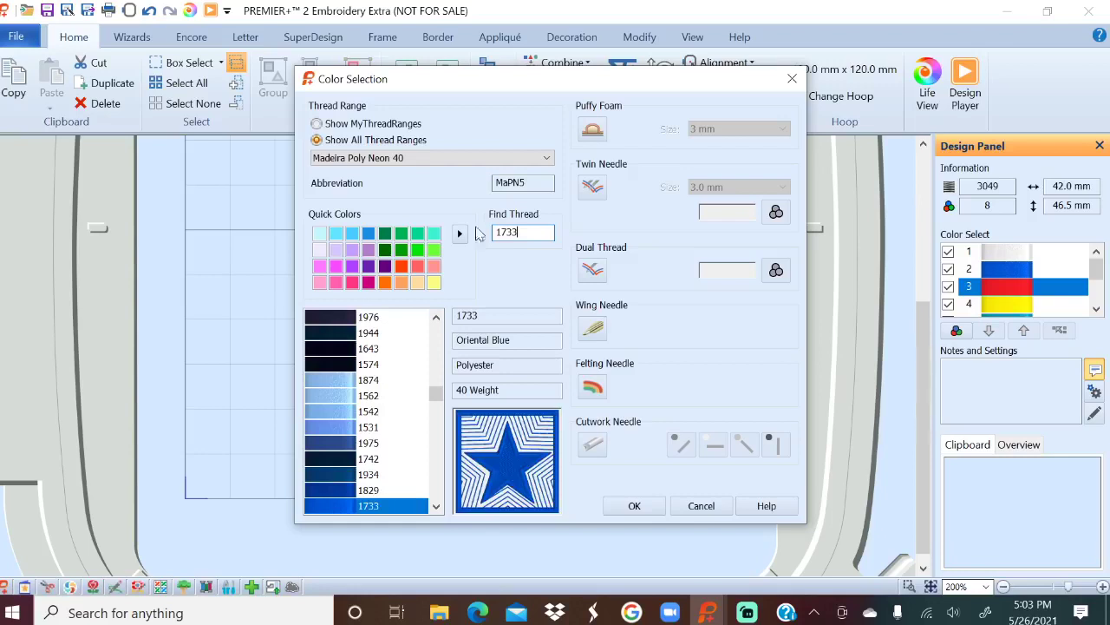
{"action": "left_click", "coordinate": [651, 507]}
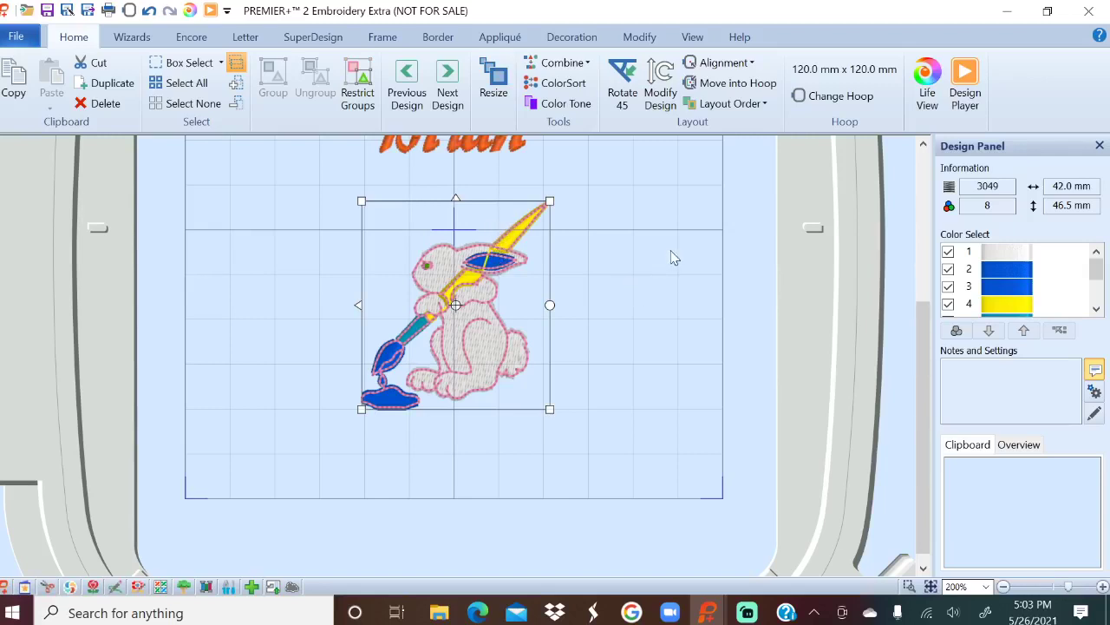
{"action": "left_click", "coordinate": [1004, 290]}
{"action": "left_click", "coordinate": [684, 346]}
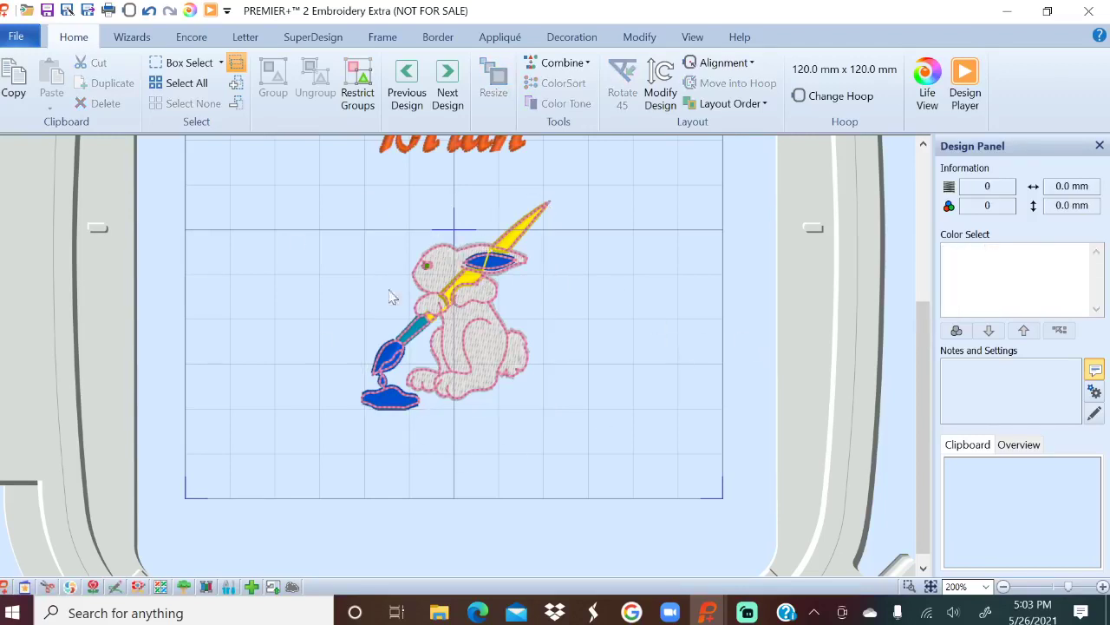
{"action": "left_click", "coordinate": [477, 295]}
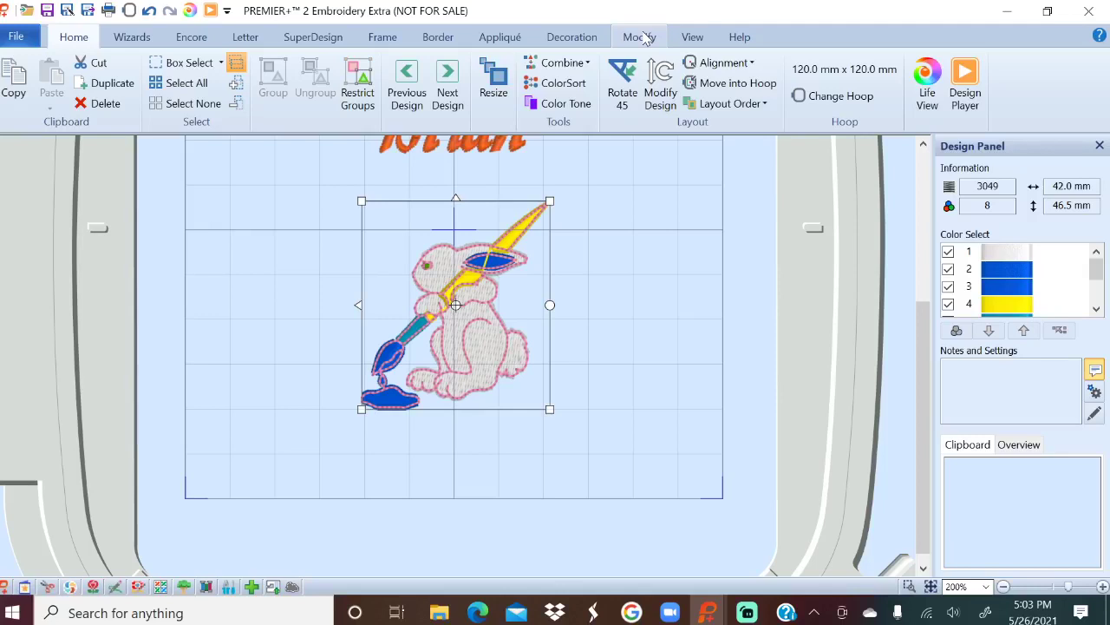
Open the bunny in Modify stitch editing and zoom to 400%.
{"action": "left_click", "coordinate": [641, 38]}
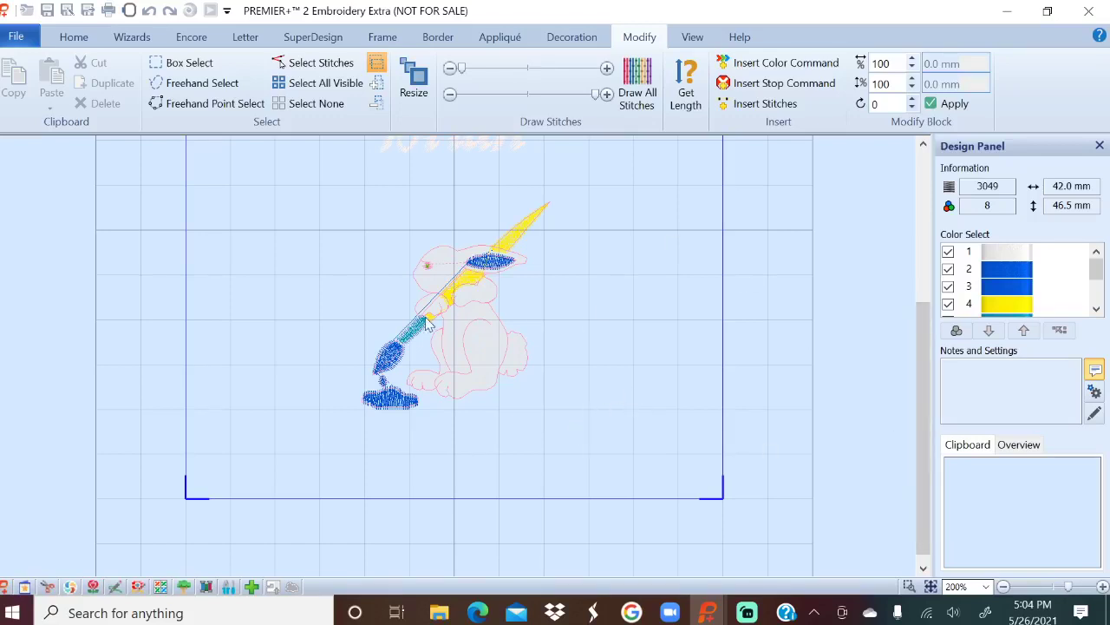
{"action": "left_click", "coordinate": [986, 586]}
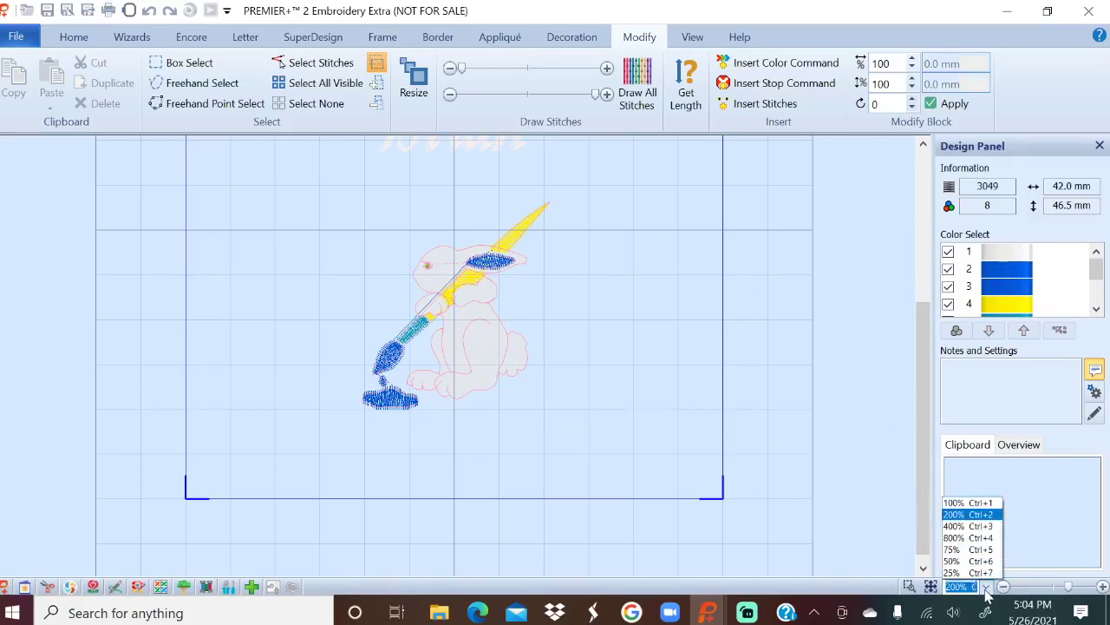
{"action": "left_click", "coordinate": [976, 526]}
{"action": "left_click_drag", "start_coordinate": [926, 405], "coordinate": [928, 382]}
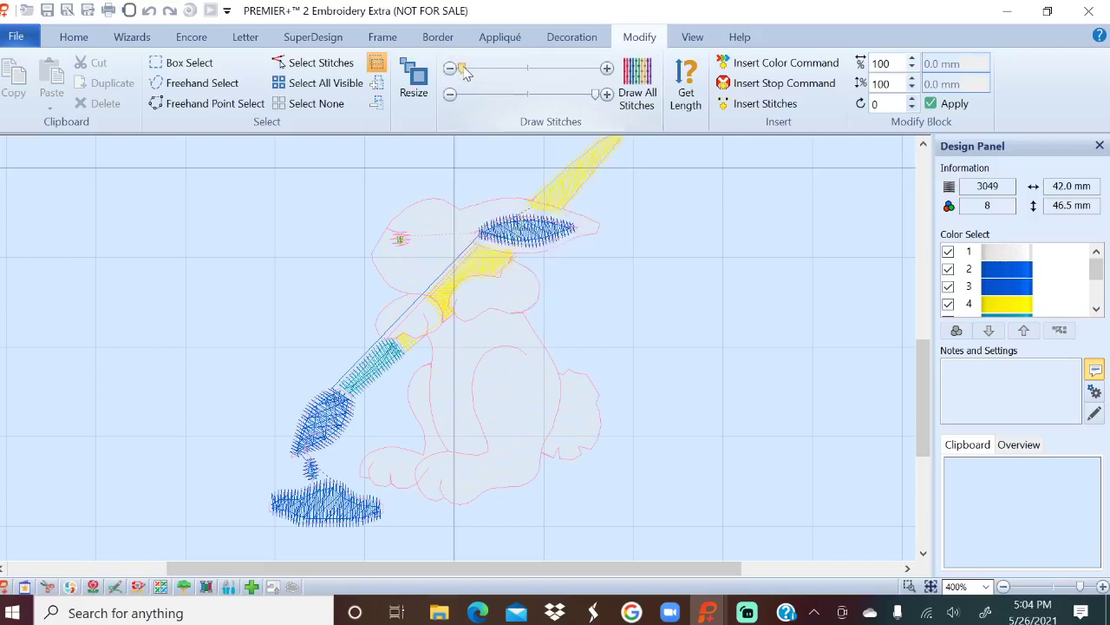
Drag the first and last visible stitch sliders to show only part of the stitches.
{"action": "mouse_move", "coordinate": [468, 75]}
{"action": "left_mouse_down"}
{"action": "mouse_move", "coordinate": [609, 102]}
{"action": "mouse_move", "coordinate": [463, 97]}
{"action": "left_mouse_up"}
{"action": "left_click", "coordinate": [452, 96]}
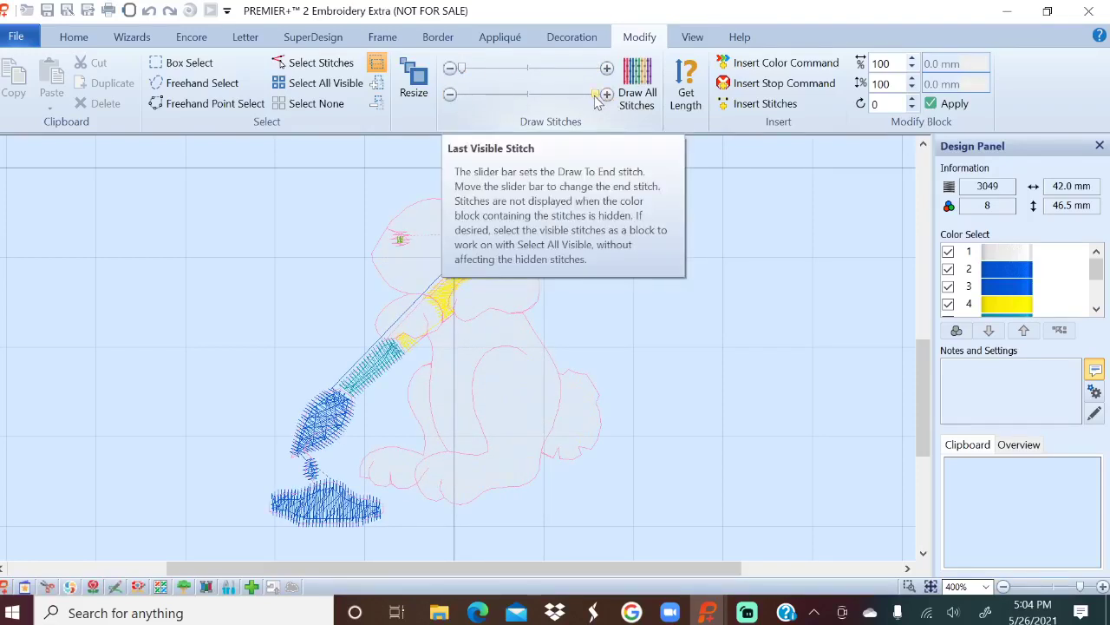
{"action": "mouse_move", "coordinate": [597, 101]}
{"action": "left_mouse_down"}
{"action": "mouse_move", "coordinate": [450, 104]}
{"action": "mouse_move", "coordinate": [596, 102]}
{"action": "left_mouse_up"}
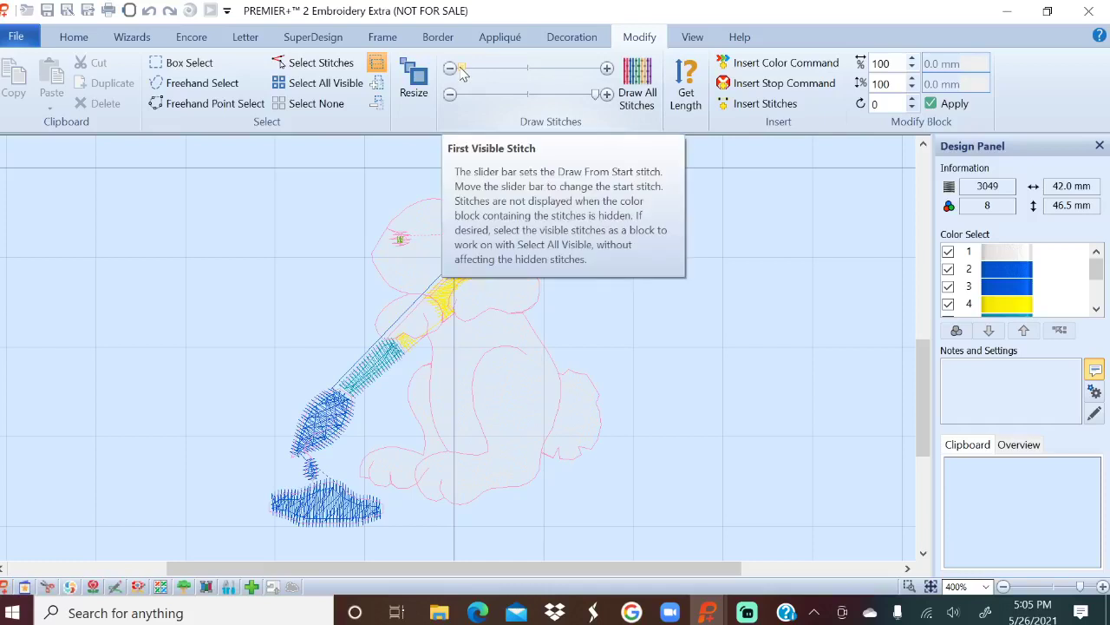
{"action": "mouse_move", "coordinate": [465, 73]}
{"action": "left_mouse_down"}
{"action": "mouse_move", "coordinate": [555, 87]}
{"action": "mouse_move", "coordinate": [429, 77]}
{"action": "left_mouse_up"}
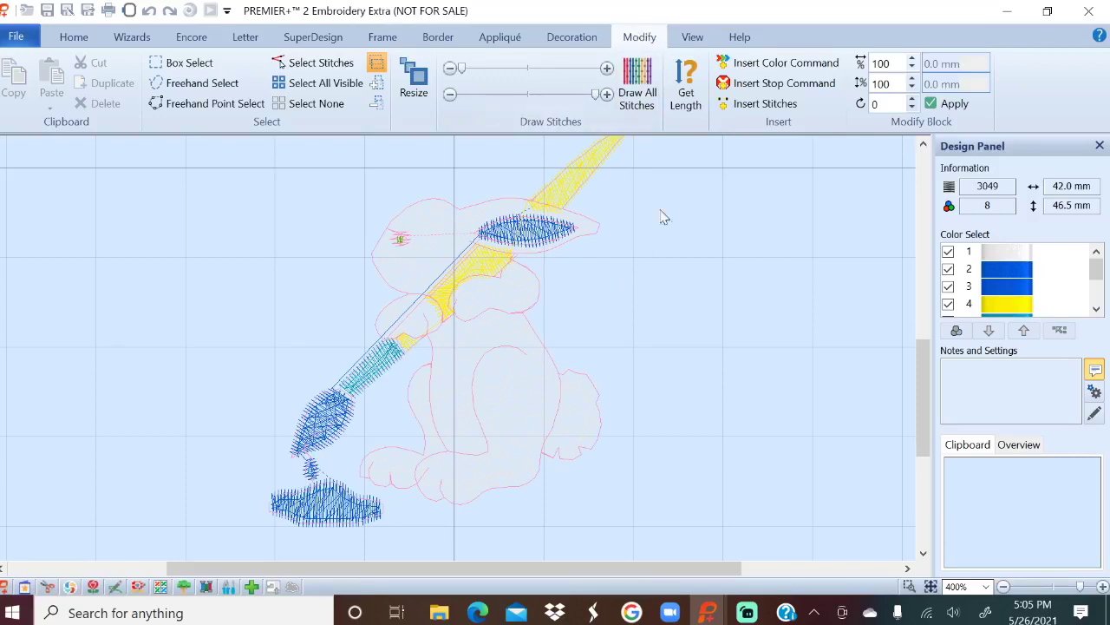
Hide the white, yellow, turquoise and pink colour stitches in Color Select.
{"action": "left_click", "coordinate": [949, 251]}
{"action": "left_click", "coordinate": [1097, 309]}
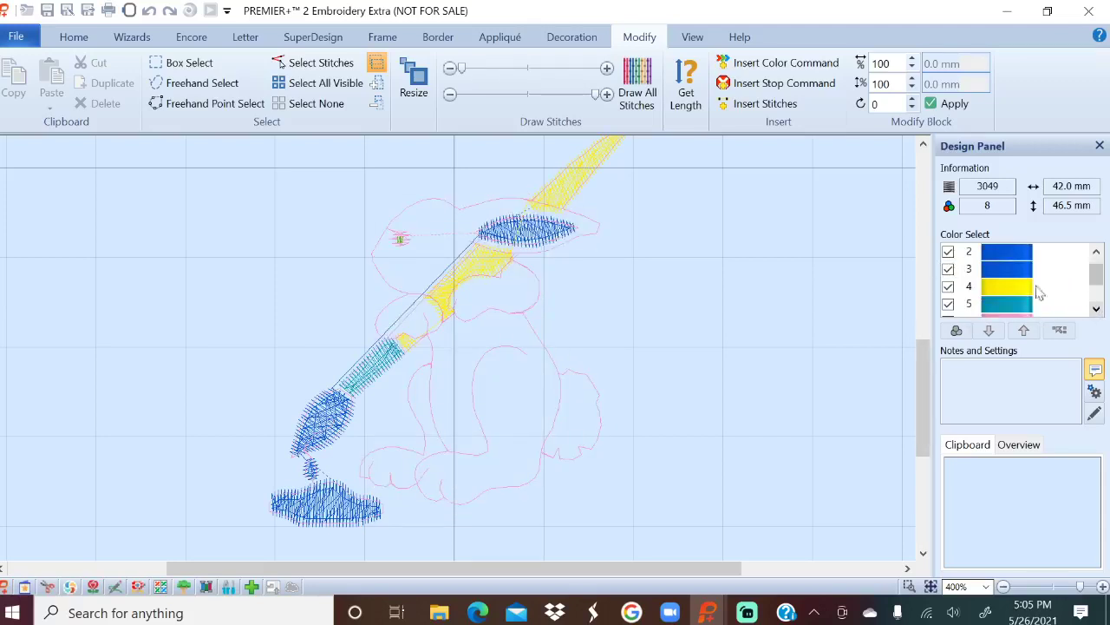
{"action": "left_click", "coordinate": [948, 288]}
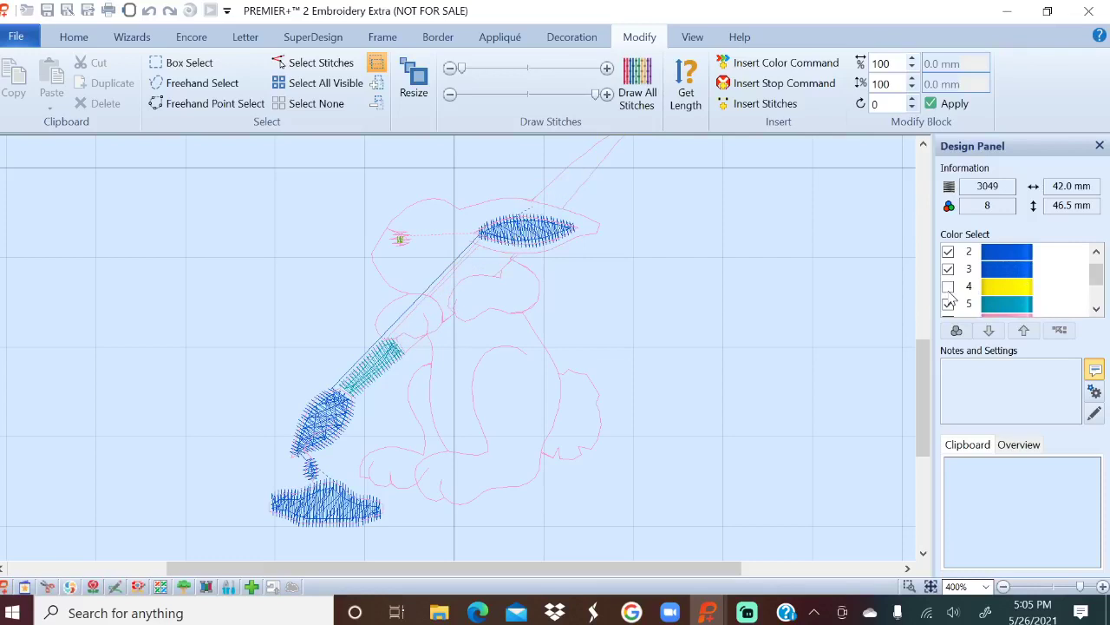
{"action": "left_click", "coordinate": [948, 305]}
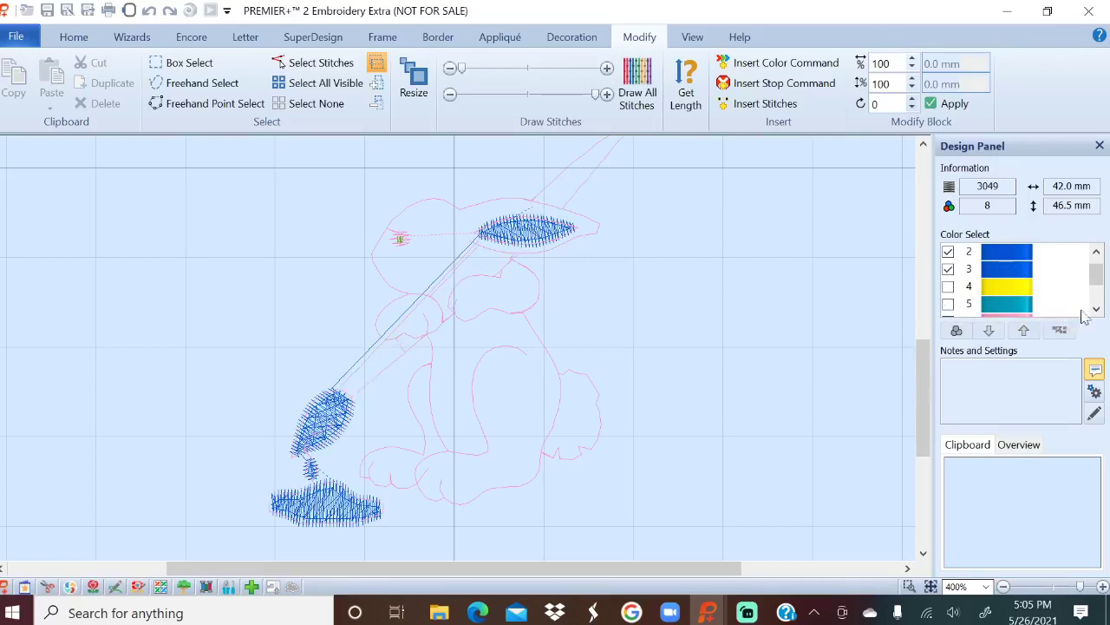
{"action": "left_click", "coordinate": [1097, 309]}
{"action": "left_click", "coordinate": [1097, 309]}
{"action": "left_click", "coordinate": [948, 287]}
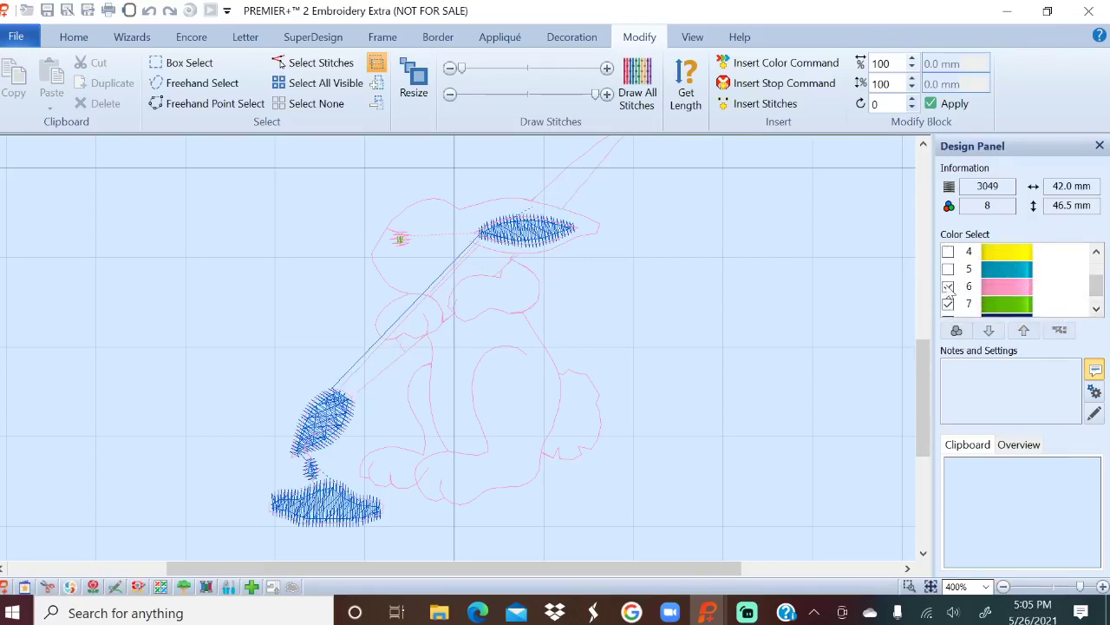
{"action": "left_click", "coordinate": [1096, 309]}
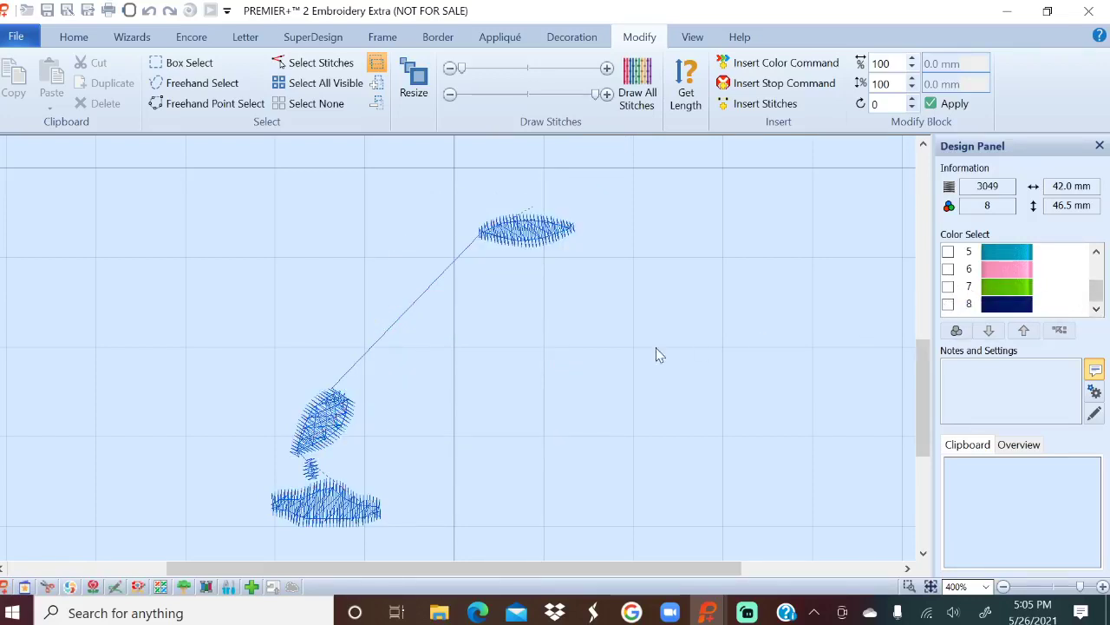
Highlight the stitches of blue colours 2 and 3.
{"action": "scroll", "coordinate": [624, 356], "scroll_direction": "up", "scroll_amount": 2}
{"action": "scroll", "coordinate": [624, 355], "scroll_direction": "down", "scroll_amount": 3}
{"action": "scroll", "coordinate": [625, 356], "scroll_direction": "up", "scroll_amount": 1}
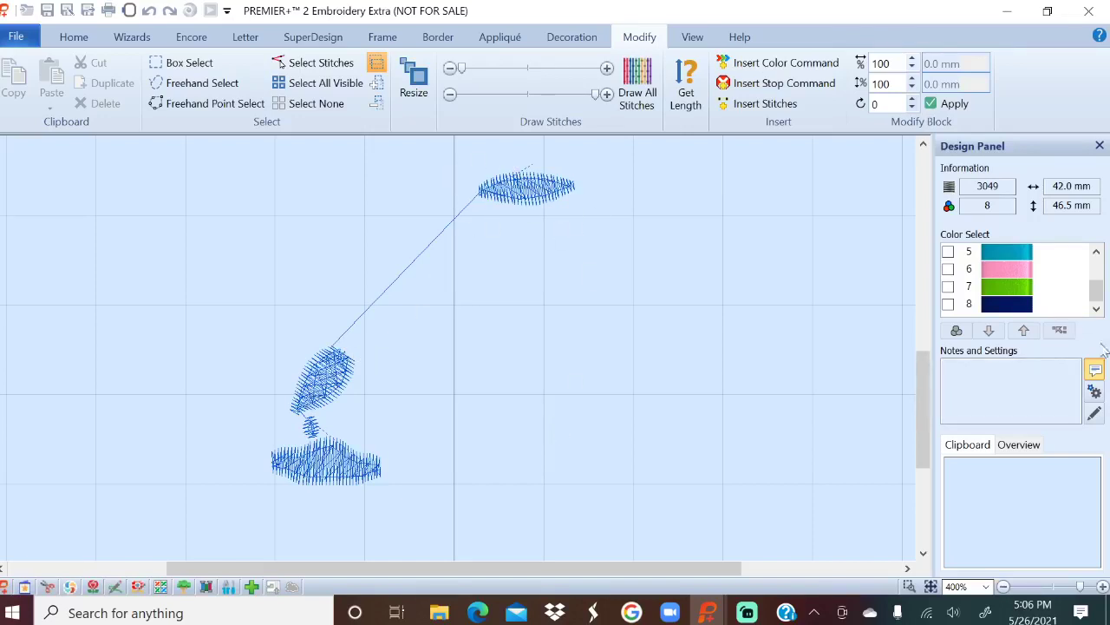
{"action": "left_click_drag", "start_coordinate": [1097, 293], "coordinate": [1103, 261]}
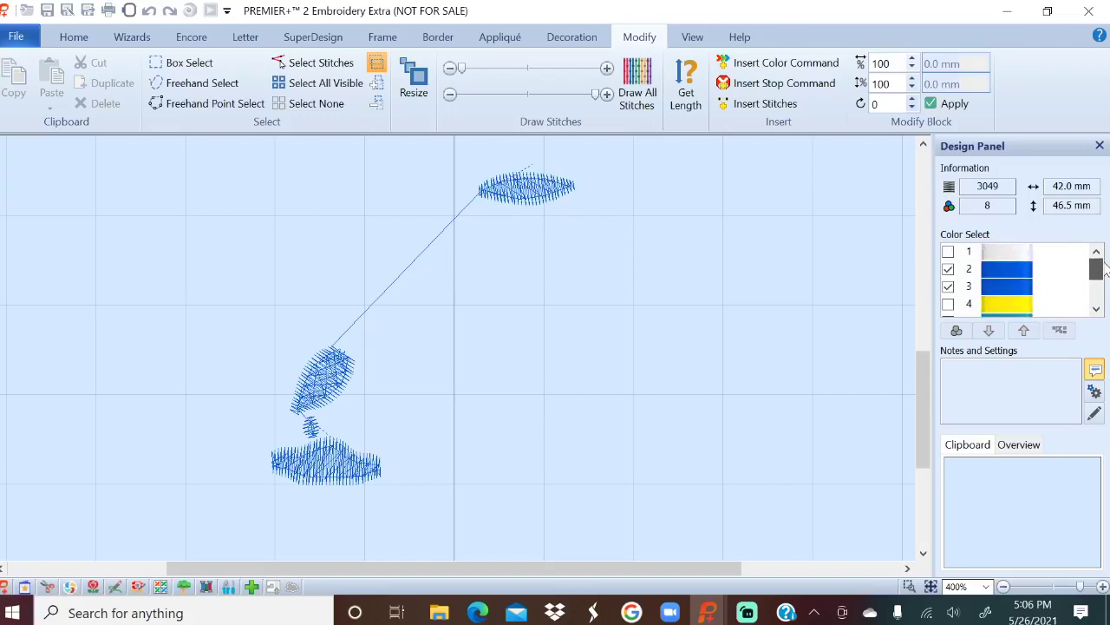
{"action": "left_click", "coordinate": [1006, 271]}
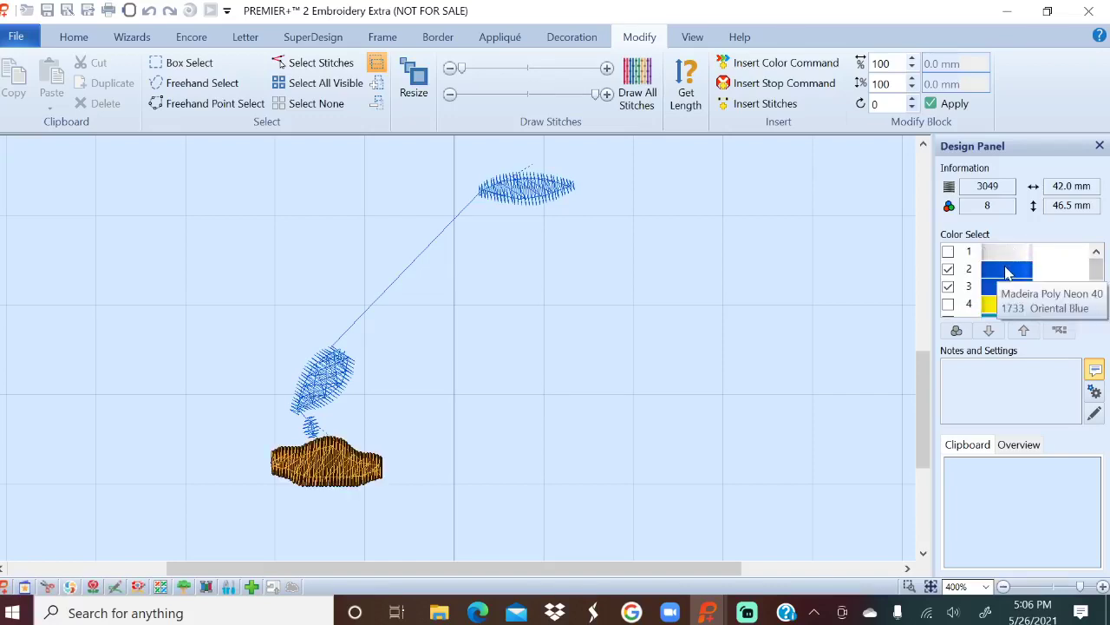
{"action": "left_click", "coordinate": [1009, 289]}
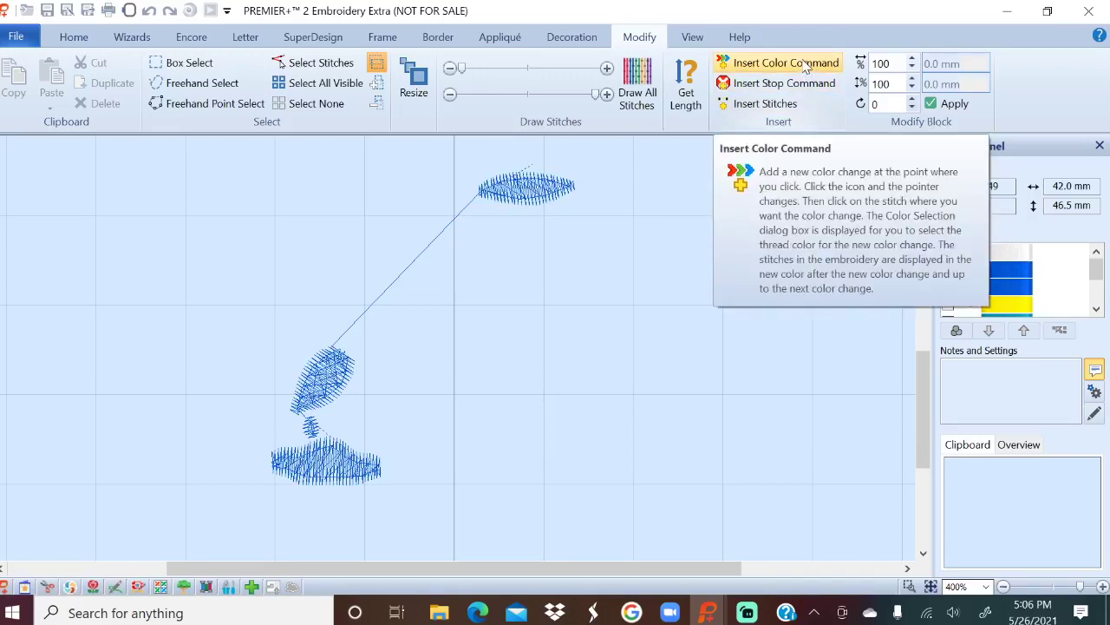
Insert a colour change on the connecting stitch using Madeira Poly Neon 40 thread 1815 Pink.
{"action": "left_click", "coordinate": [805, 66]}
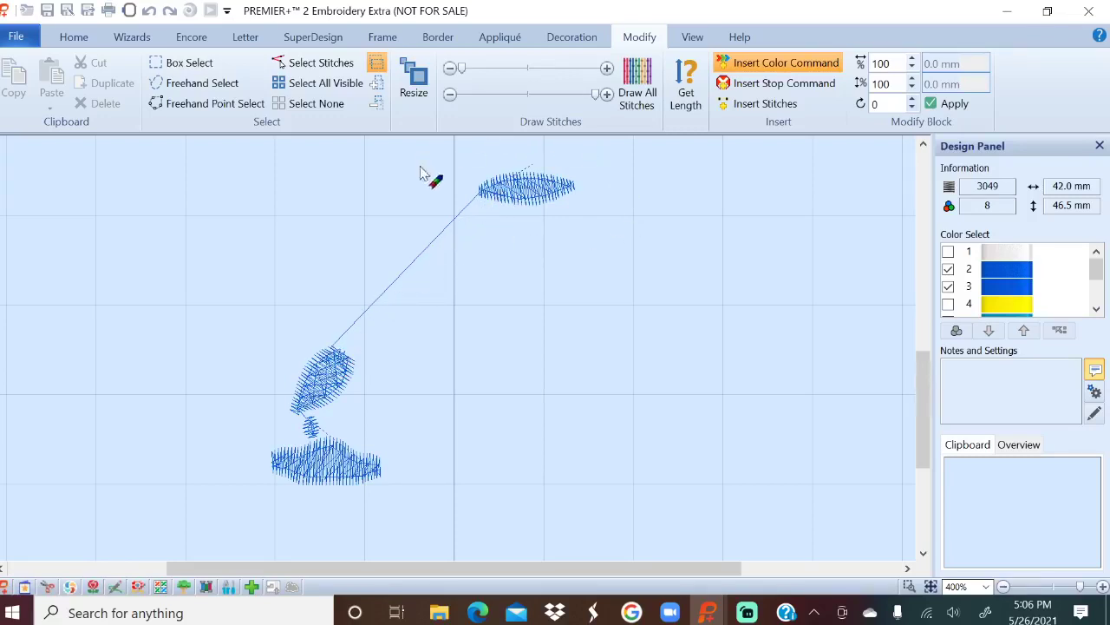
{"action": "left_click", "coordinate": [431, 245]}
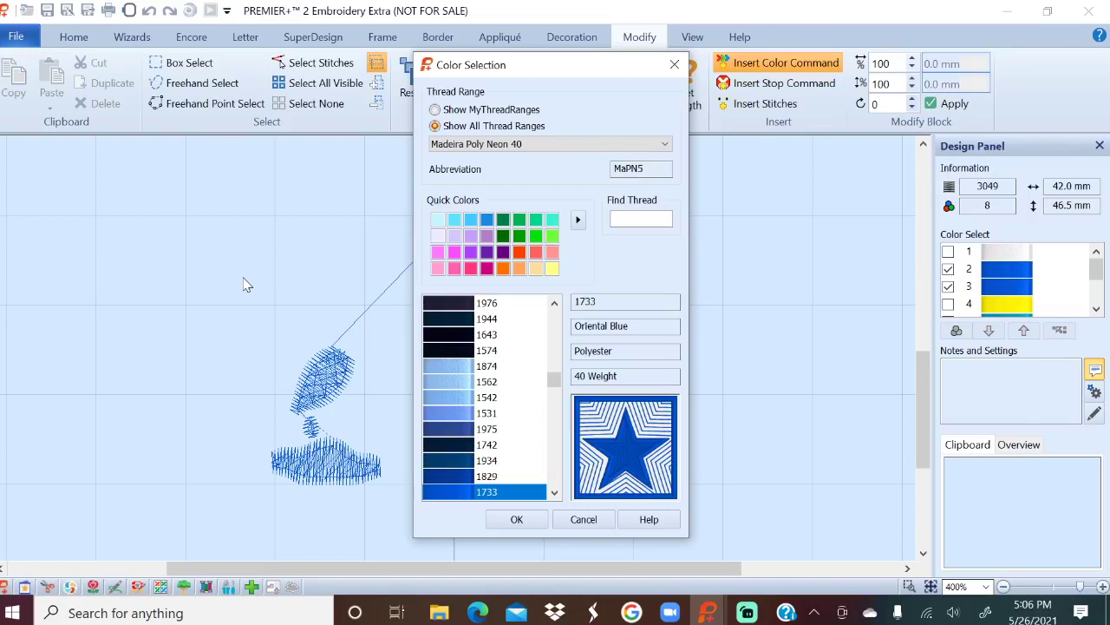
{"action": "left_click", "coordinate": [438, 269]}
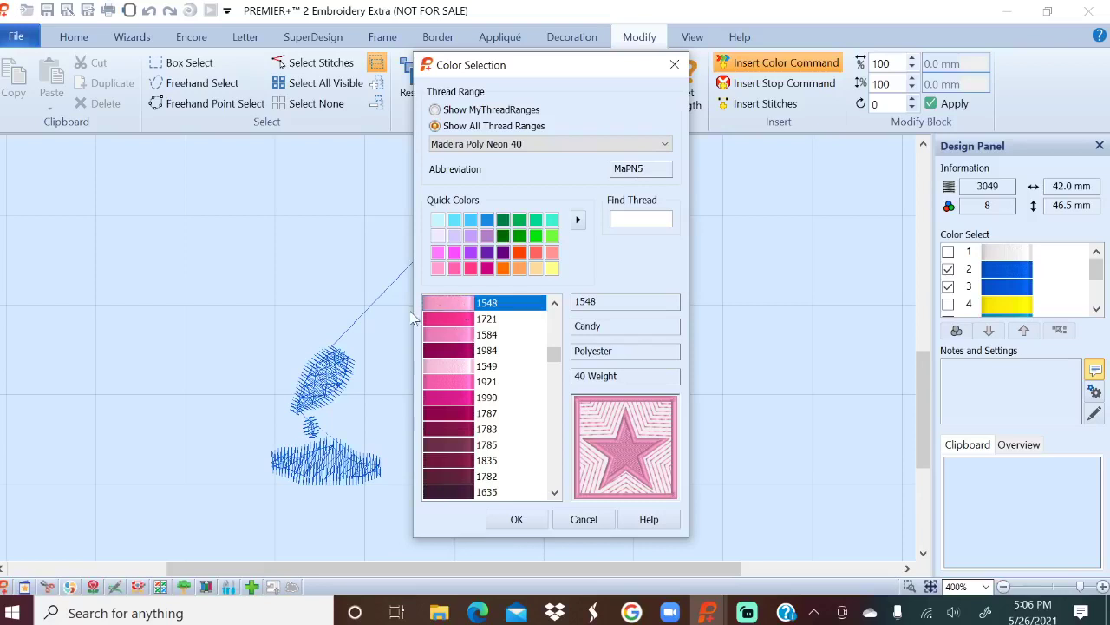
{"action": "scroll", "coordinate": [555, 352], "scroll_direction": "up", "scroll_amount": 5}
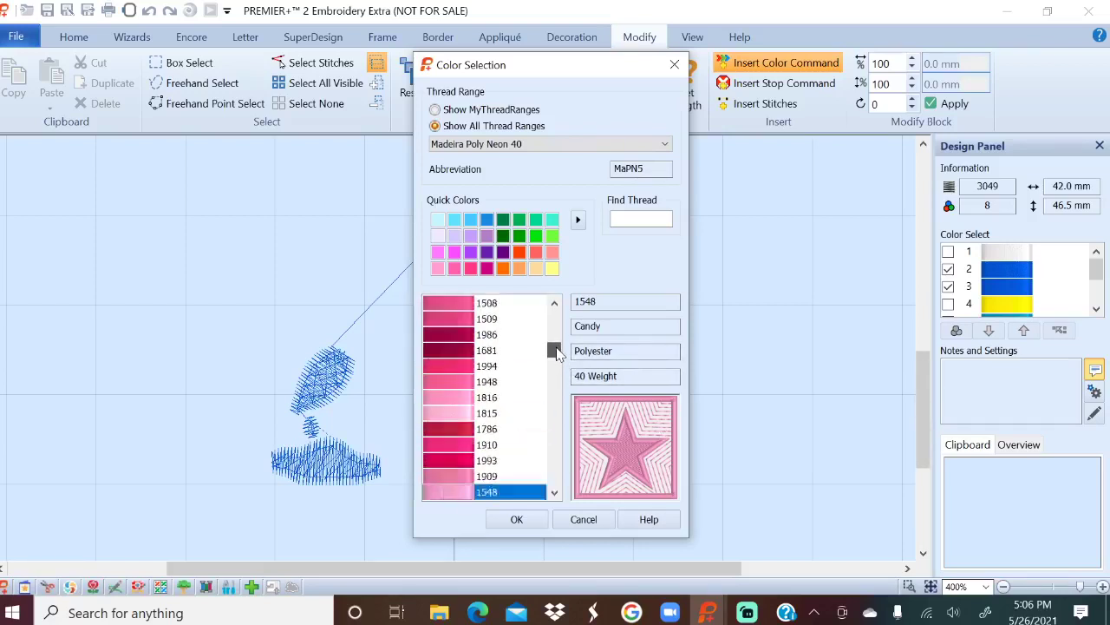
{"action": "left_click", "coordinate": [462, 413]}
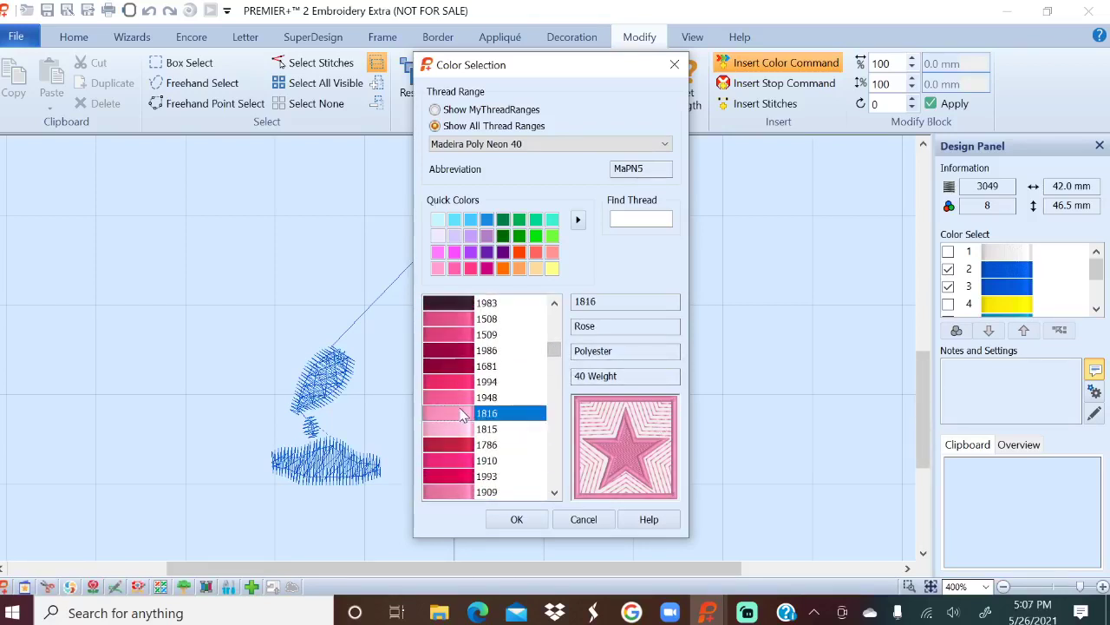
{"action": "left_click", "coordinate": [462, 428]}
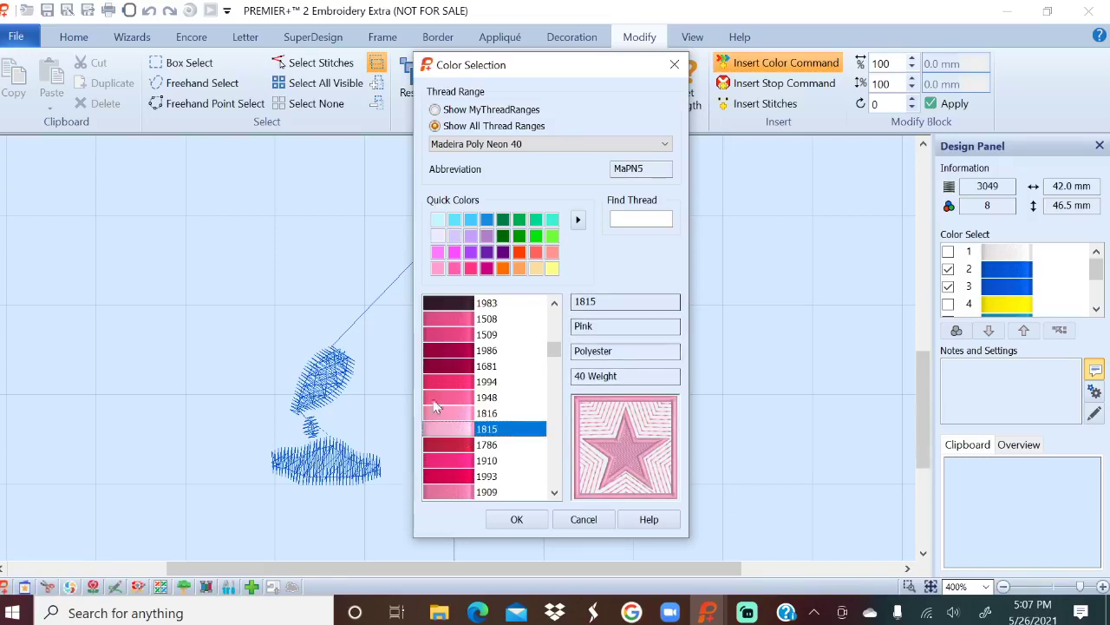
{"action": "left_click", "coordinate": [529, 521]}
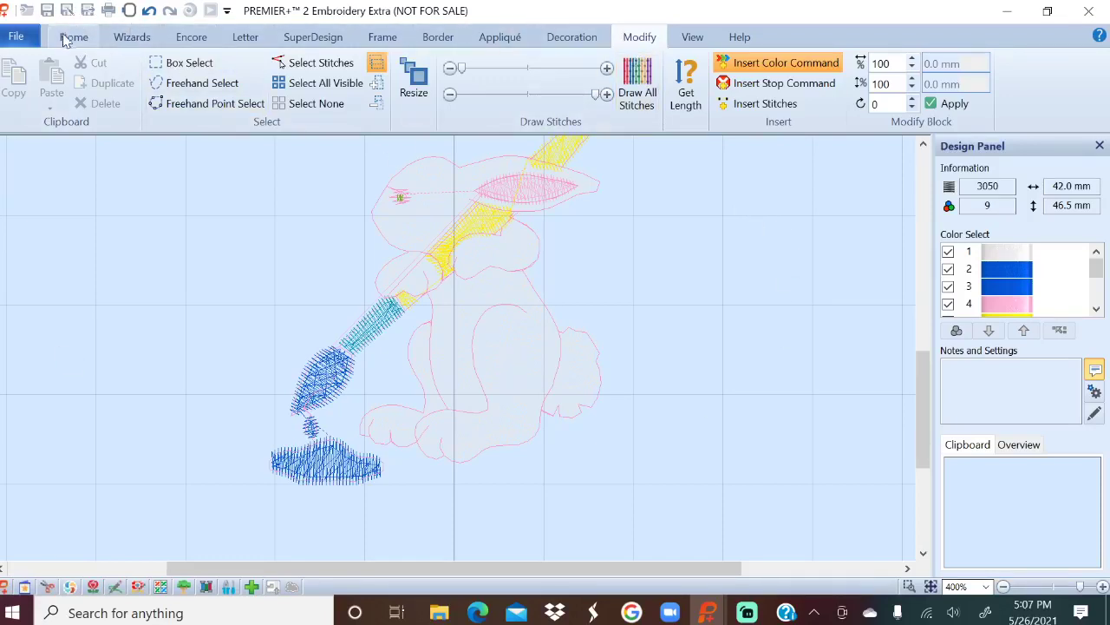
{"action": "left_click", "coordinate": [73, 36]}
{"action": "scroll", "coordinate": [734, 287], "scroll_direction": "up", "scroll_amount": 1}
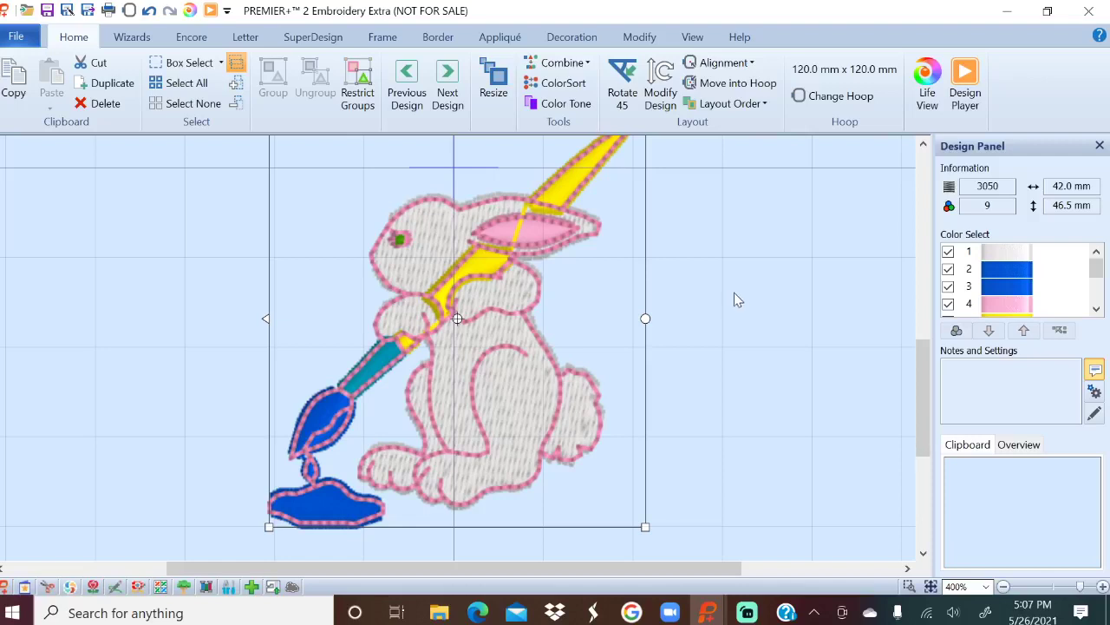
{"action": "left_click", "coordinate": [987, 587]}
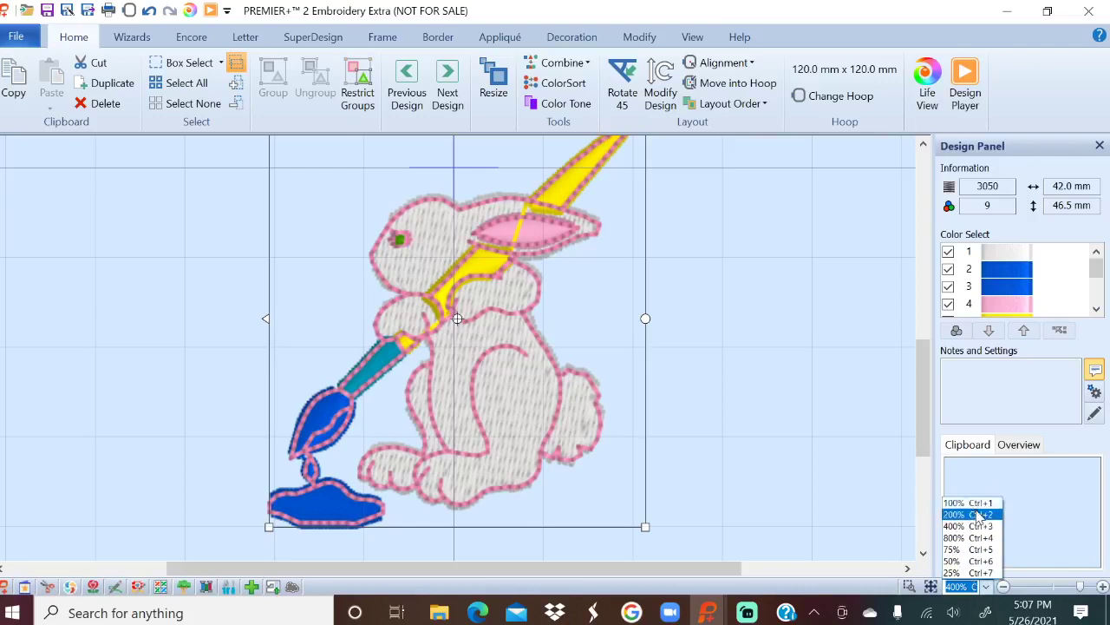
{"action": "left_click", "coordinate": [975, 503]}
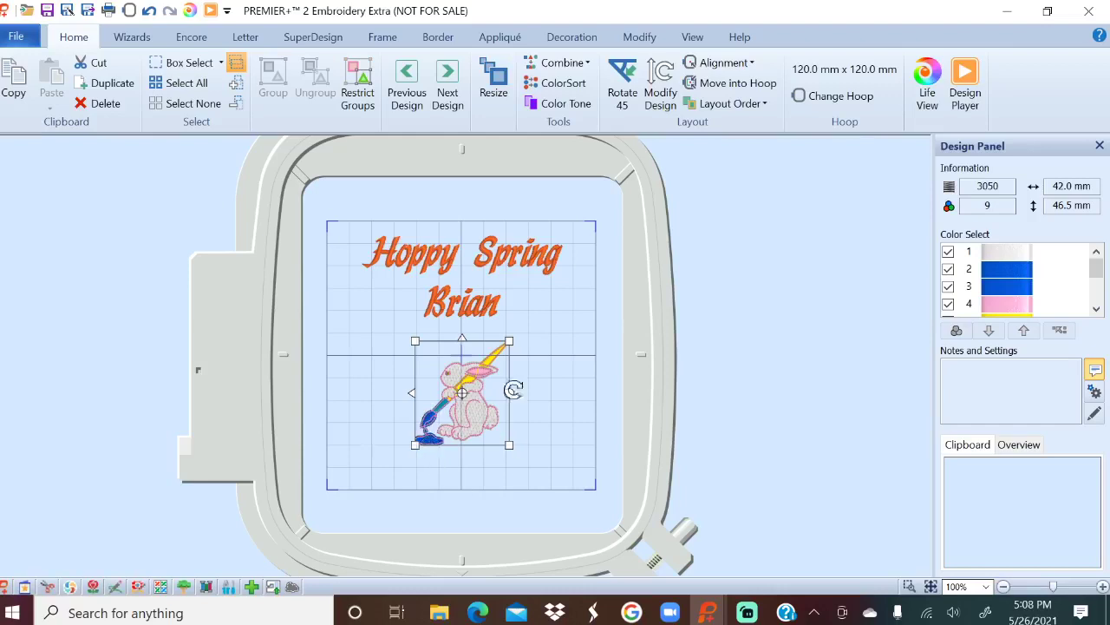
{"action": "left_click", "coordinate": [986, 587]}
{"action": "left_click", "coordinate": [955, 514]}
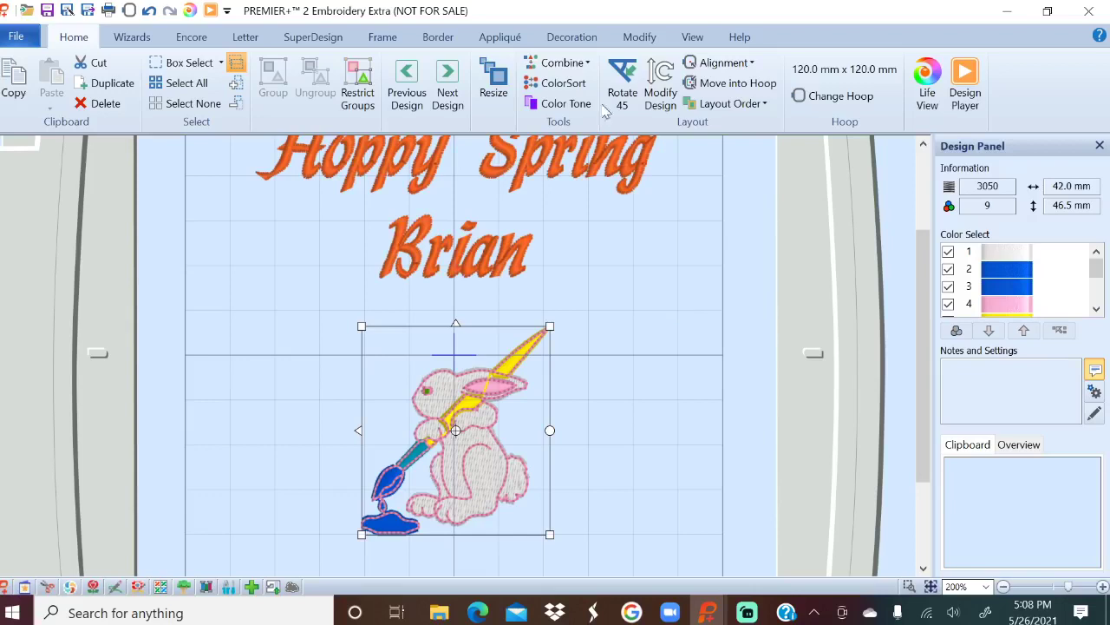
{"action": "left_click", "coordinate": [639, 37]}
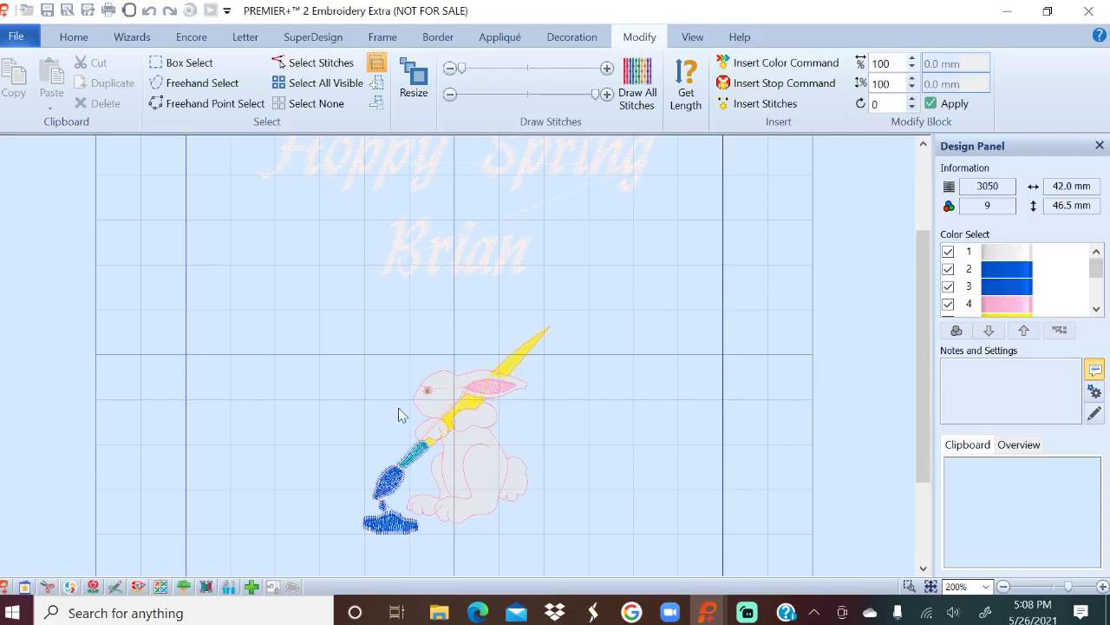
Zoom to 800% to inspect the stitches, then return to 200%.
{"action": "left_click", "coordinate": [986, 587]}
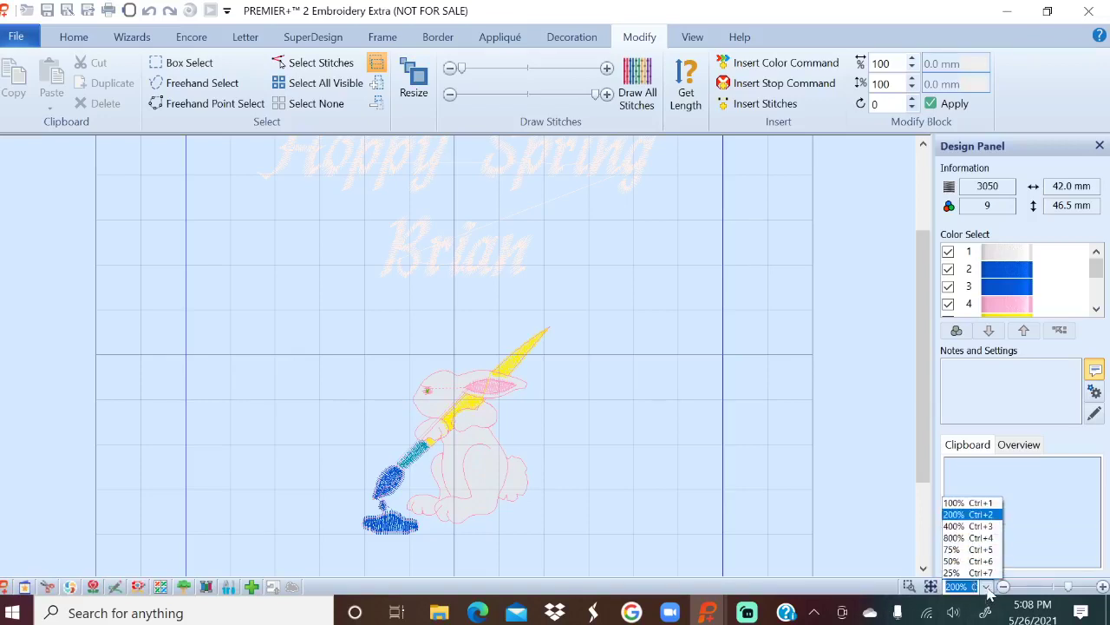
{"action": "left_click", "coordinate": [981, 538]}
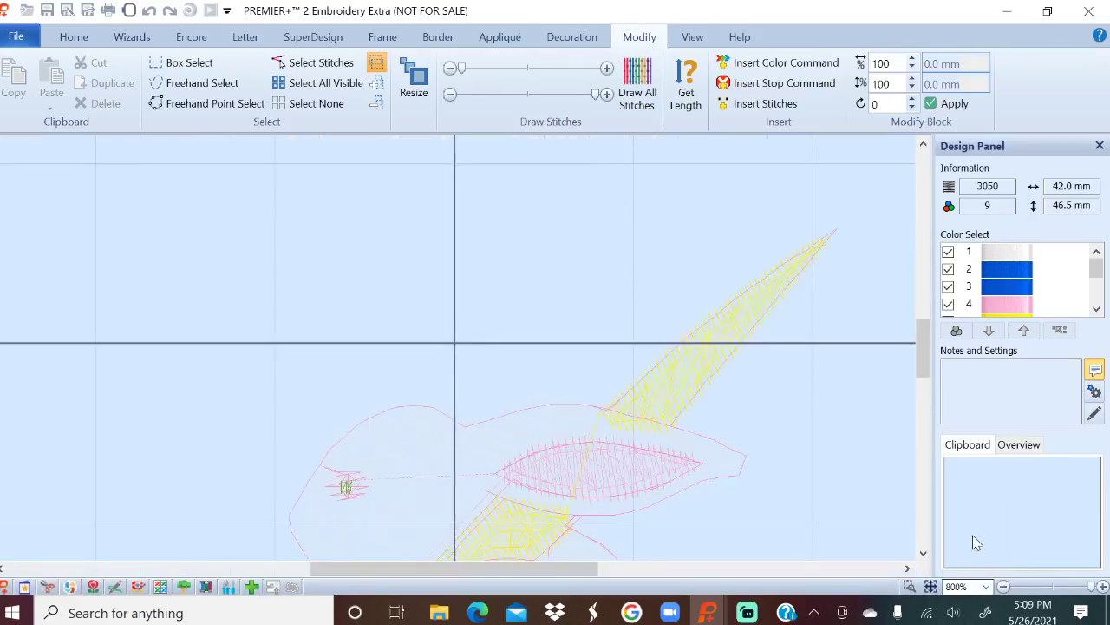
{"action": "scroll", "coordinate": [698, 412], "scroll_direction": "down", "scroll_amount": 5}
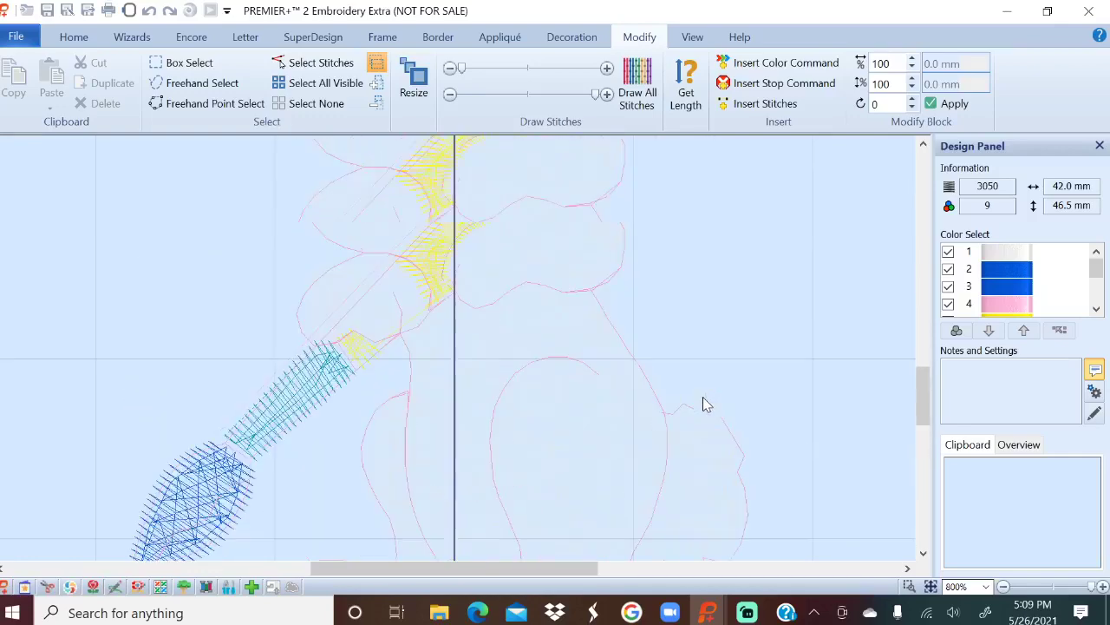
{"action": "scroll", "coordinate": [700, 404], "scroll_direction": "up", "scroll_amount": 5}
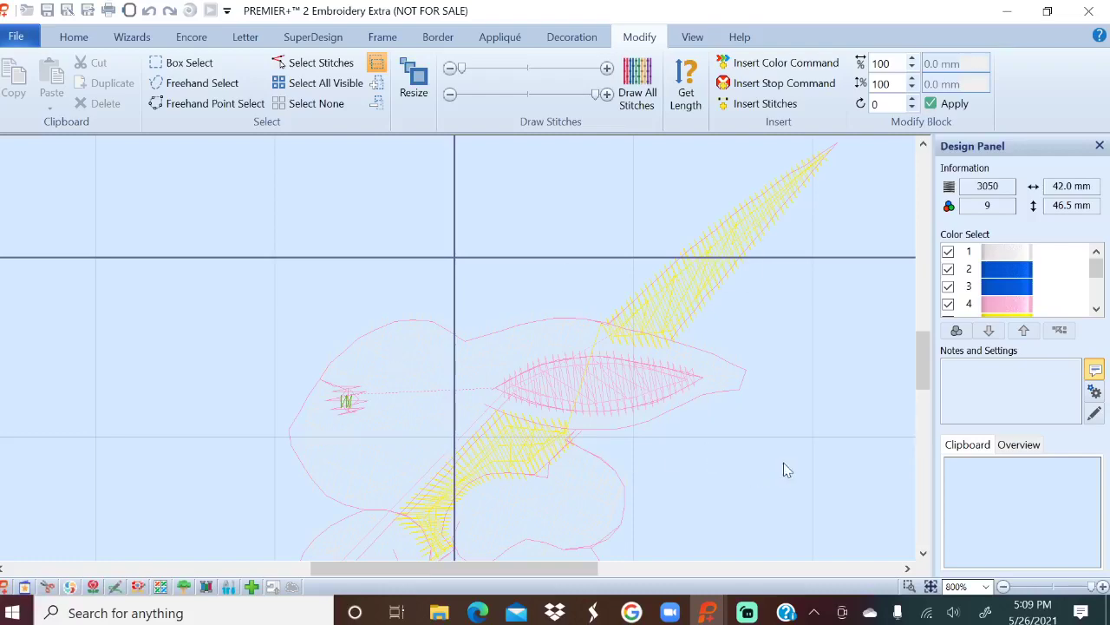
{"action": "scroll", "coordinate": [738, 450], "scroll_direction": "down", "scroll_amount": 5}
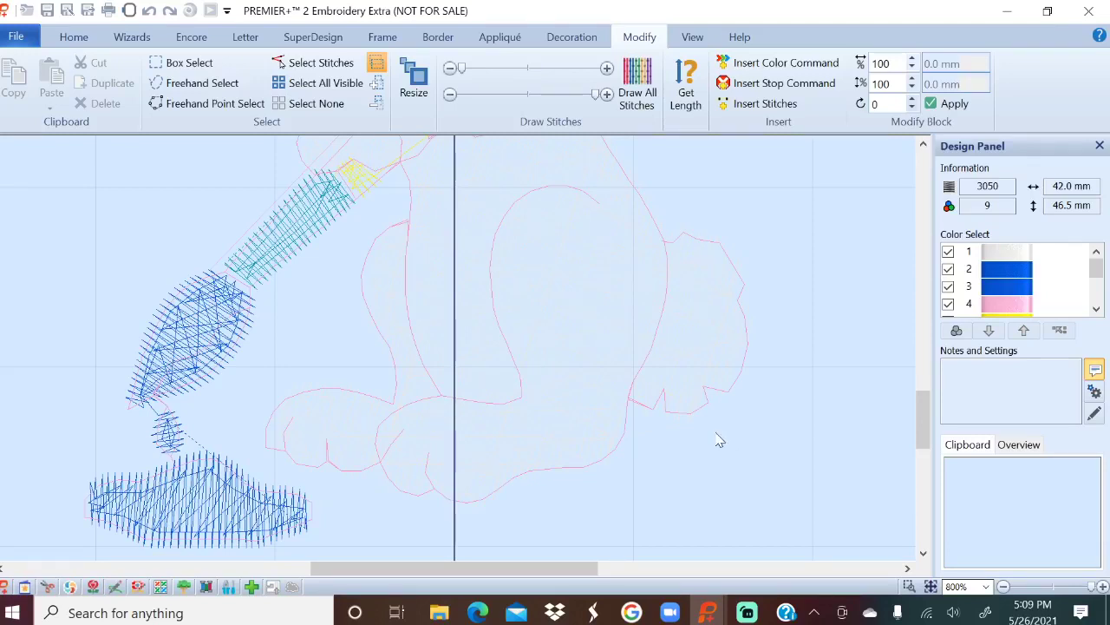
{"action": "scroll", "coordinate": [722, 386], "scroll_direction": "up", "scroll_amount": 3}
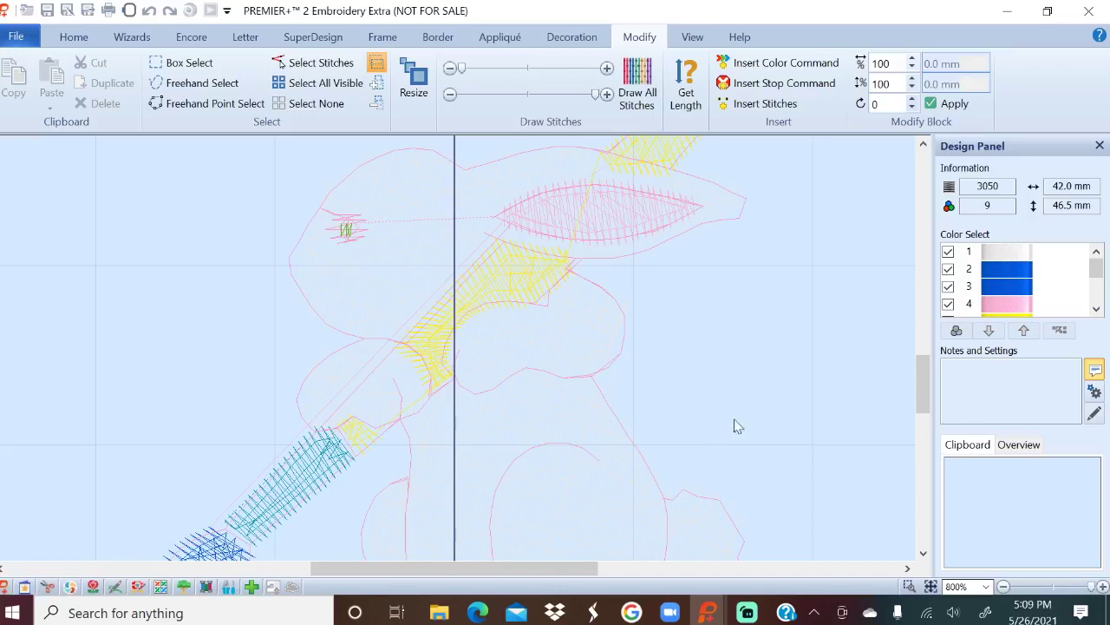
{"action": "left_click", "coordinate": [986, 587]}
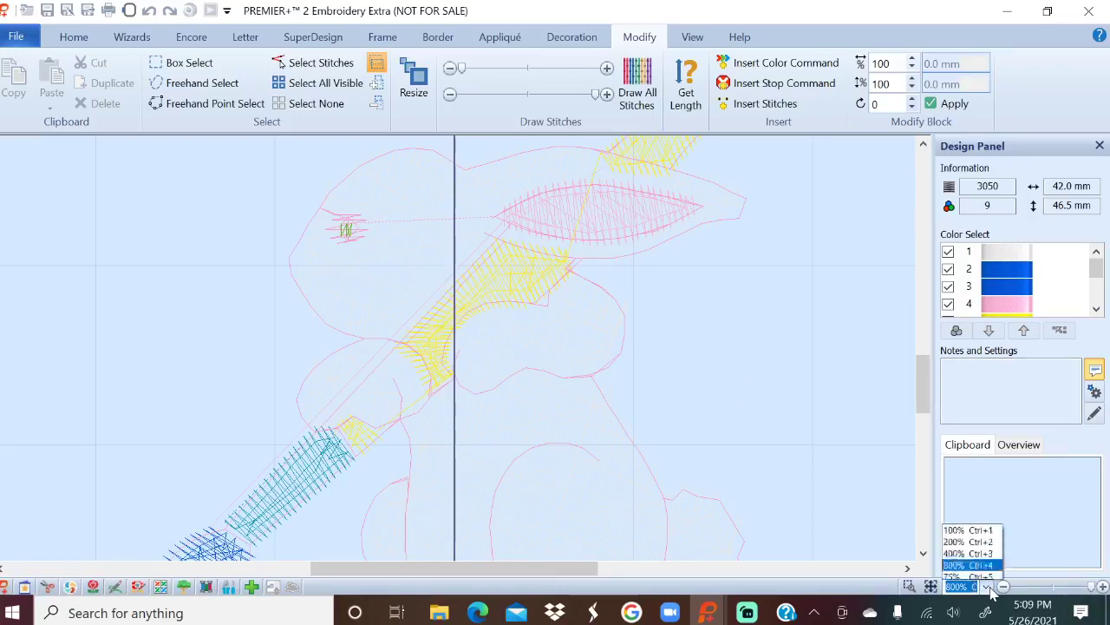
{"action": "left_click", "coordinate": [975, 515]}
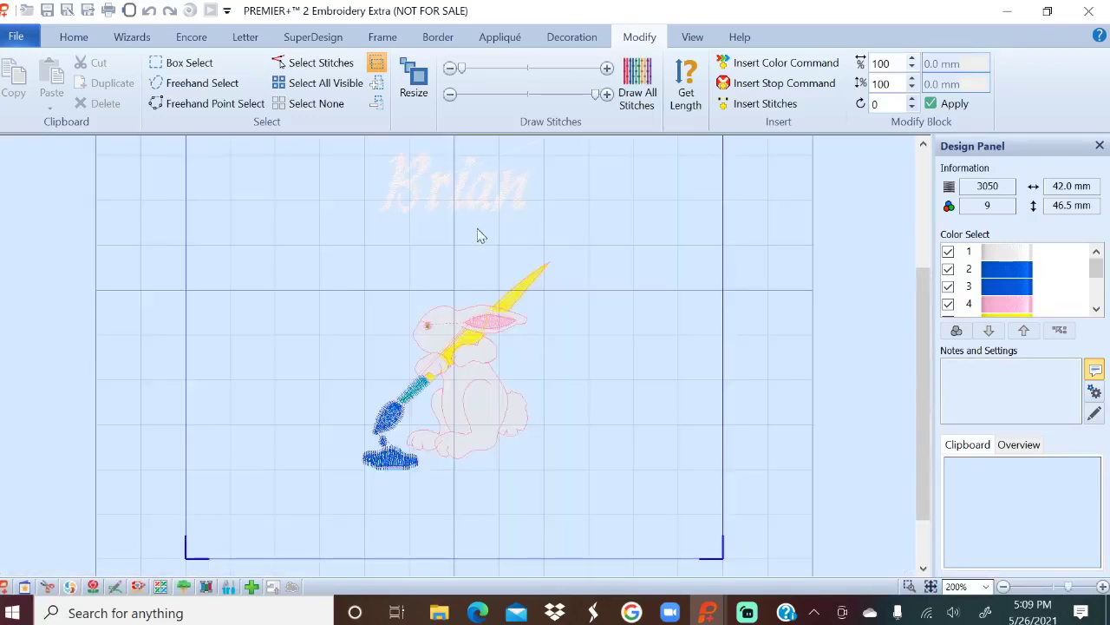
Return to the Home view and select the Hoppy Spring name lettering.
{"action": "left_click", "coordinate": [73, 37]}
{"action": "left_click", "coordinate": [672, 392]}
{"action": "scroll", "coordinate": [671, 462], "scroll_direction": "up", "scroll_amount": 3}
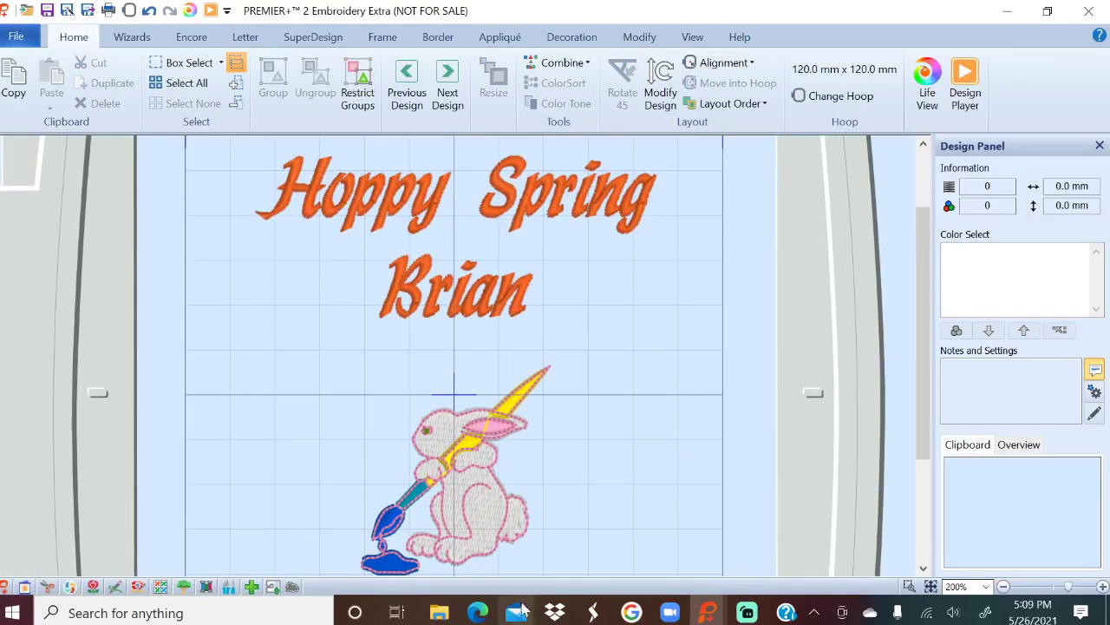
{"action": "left_click", "coordinate": [457, 459]}
{"action": "left_click", "coordinate": [507, 297]}
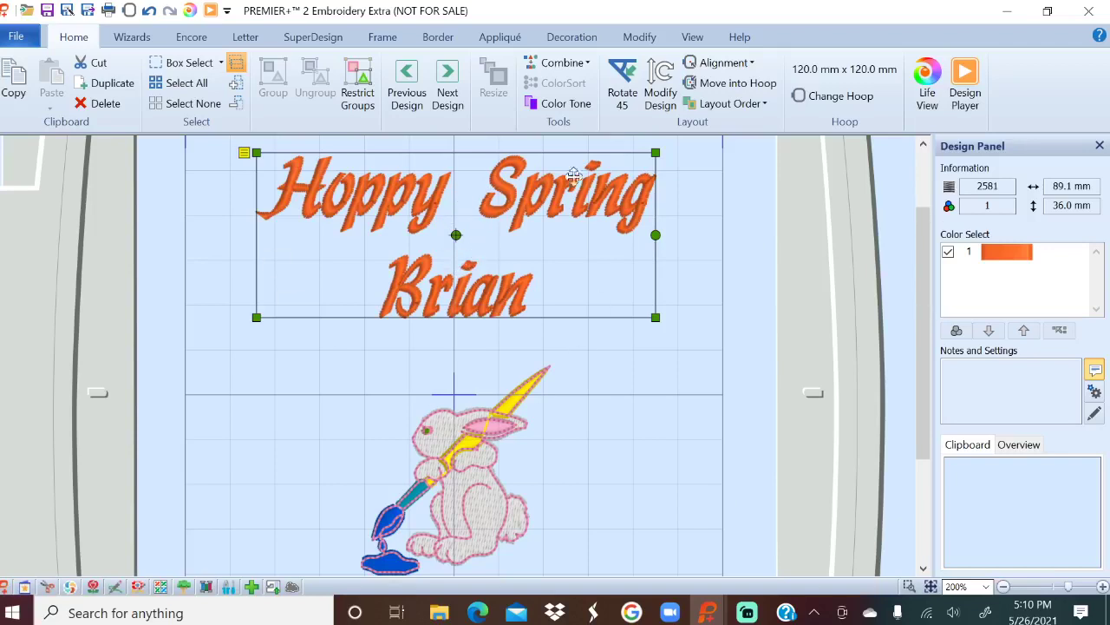
View the lettering's Properties without changes, then reselect the lettering.
{"action": "right_click", "coordinate": [579, 257]}
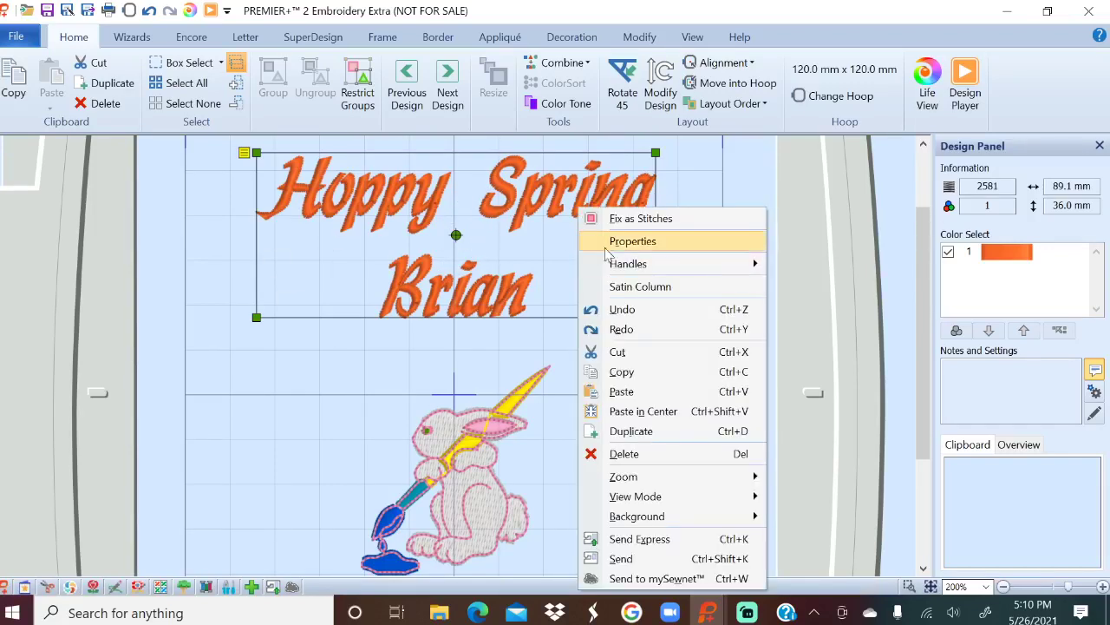
{"action": "left_click", "coordinate": [621, 243]}
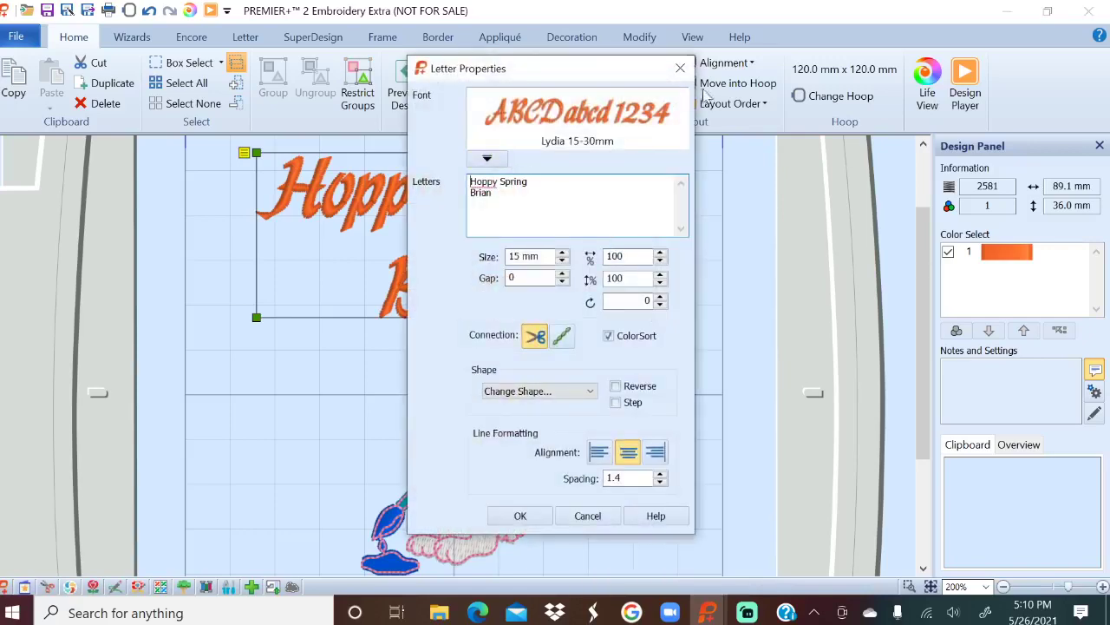
{"action": "left_click", "coordinate": [680, 67]}
{"action": "left_click", "coordinate": [680, 366]}
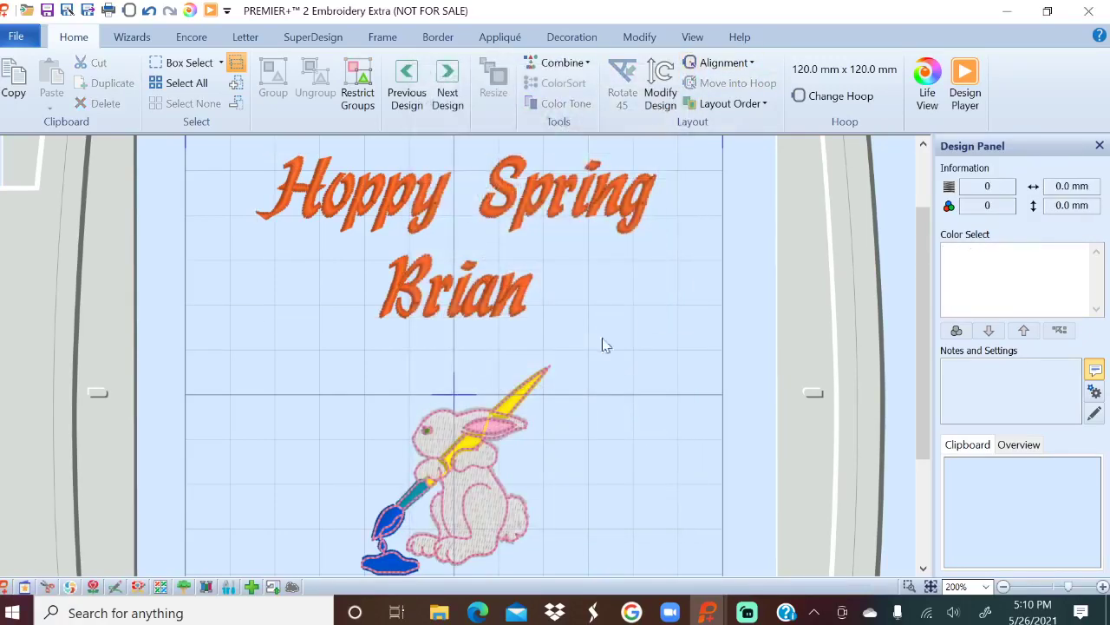
{"action": "left_click", "coordinate": [531, 219]}
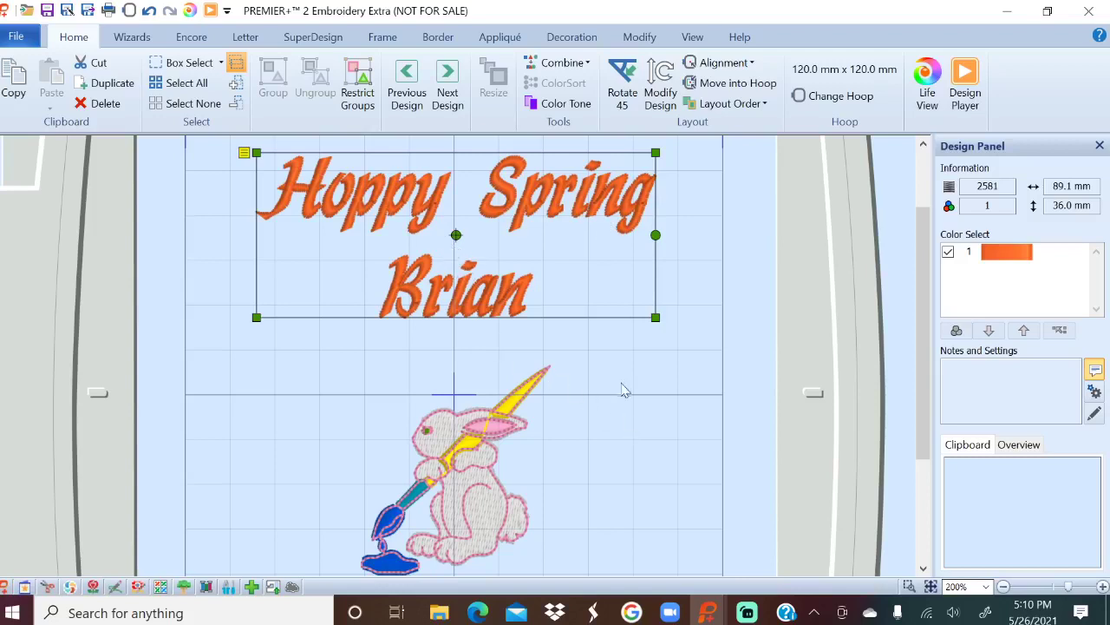
Confirm converting the lettering into fixed embroidery stitches for editing.
{"action": "left_click", "coordinate": [637, 39]}
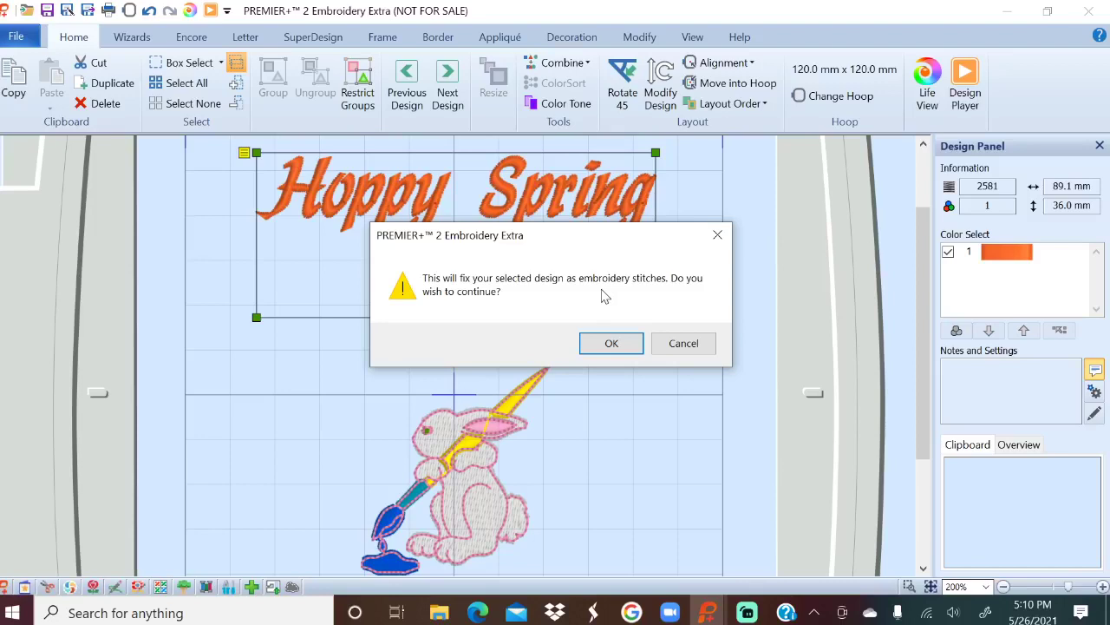
{"action": "left_click_drag", "start_coordinate": [624, 250], "coordinate": [802, 267]}
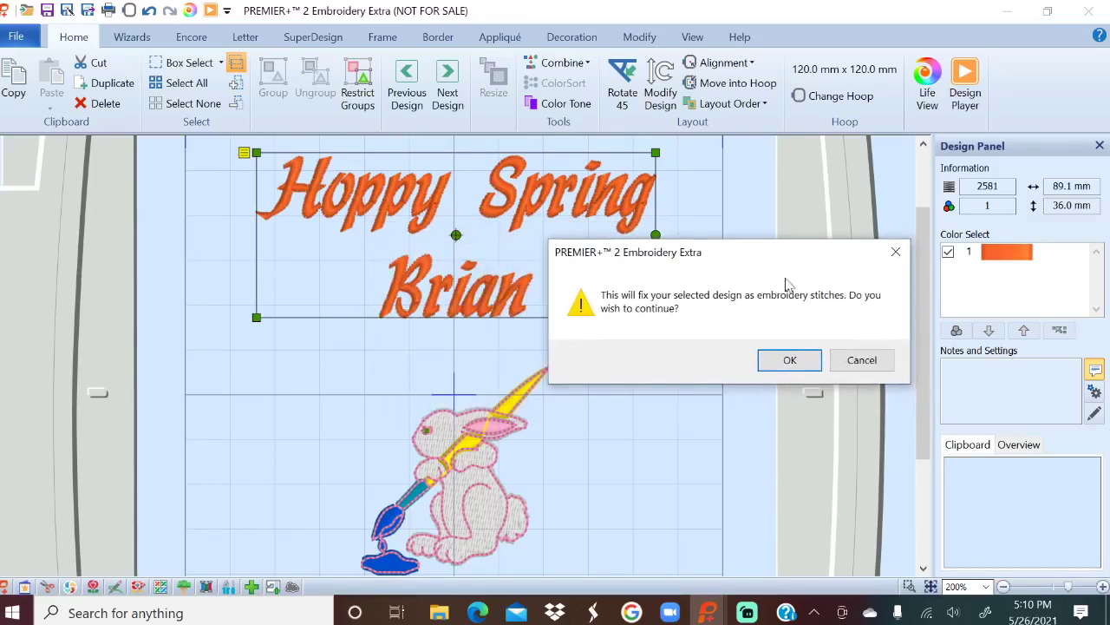
{"action": "left_click", "coordinate": [789, 361]}
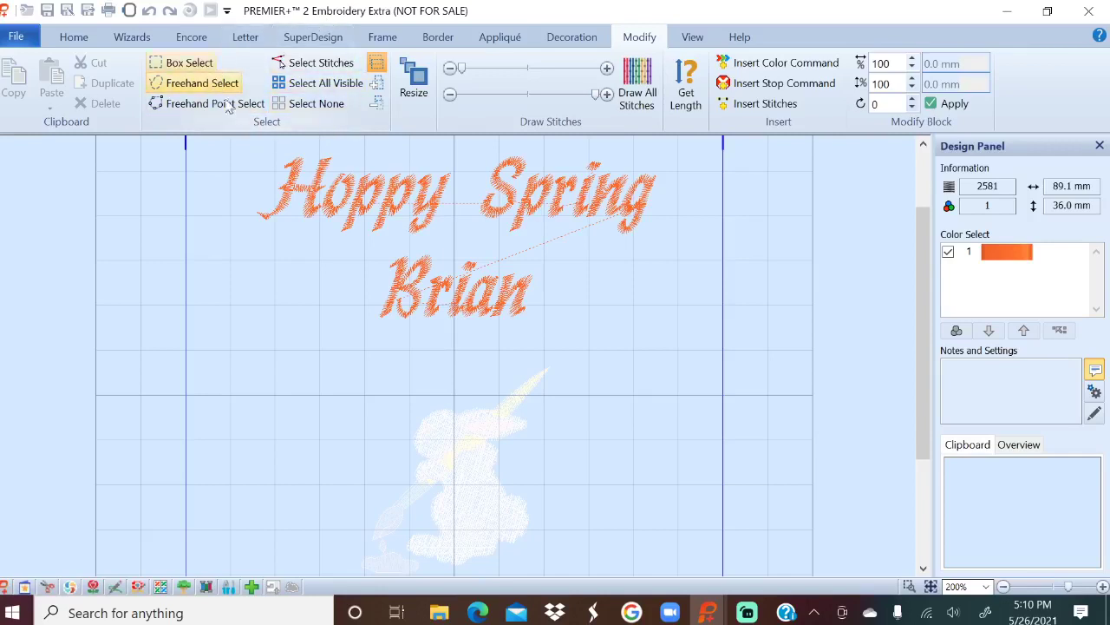
Try freehand and box selection around the name, then clear the selection.
{"action": "left_click", "coordinate": [202, 83]}
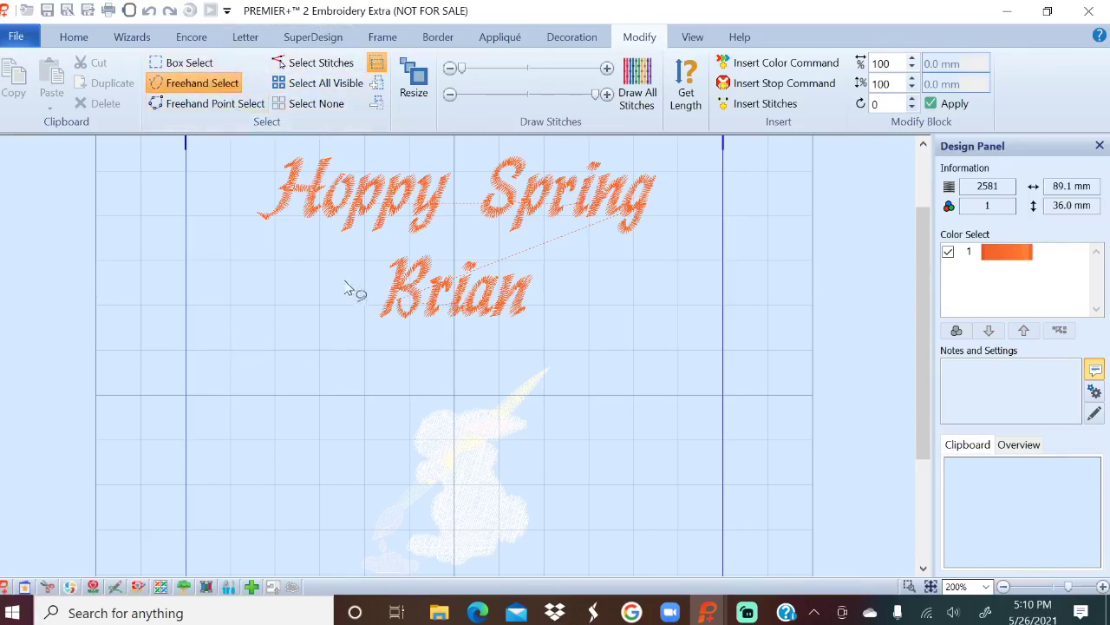
{"action": "mouse_move", "coordinate": [389, 242]}
{"action": "left_mouse_down"}
{"action": "mouse_move", "coordinate": [354, 297]}
{"action": "mouse_move", "coordinate": [373, 321]}
{"action": "mouse_move", "coordinate": [481, 346]}
{"action": "mouse_move", "coordinate": [525, 332]}
{"action": "mouse_move", "coordinate": [558, 300]}
{"action": "mouse_move", "coordinate": [543, 270]}
{"action": "mouse_move", "coordinate": [497, 239]}
{"action": "mouse_move", "coordinate": [389, 248]}
{"action": "left_mouse_up"}
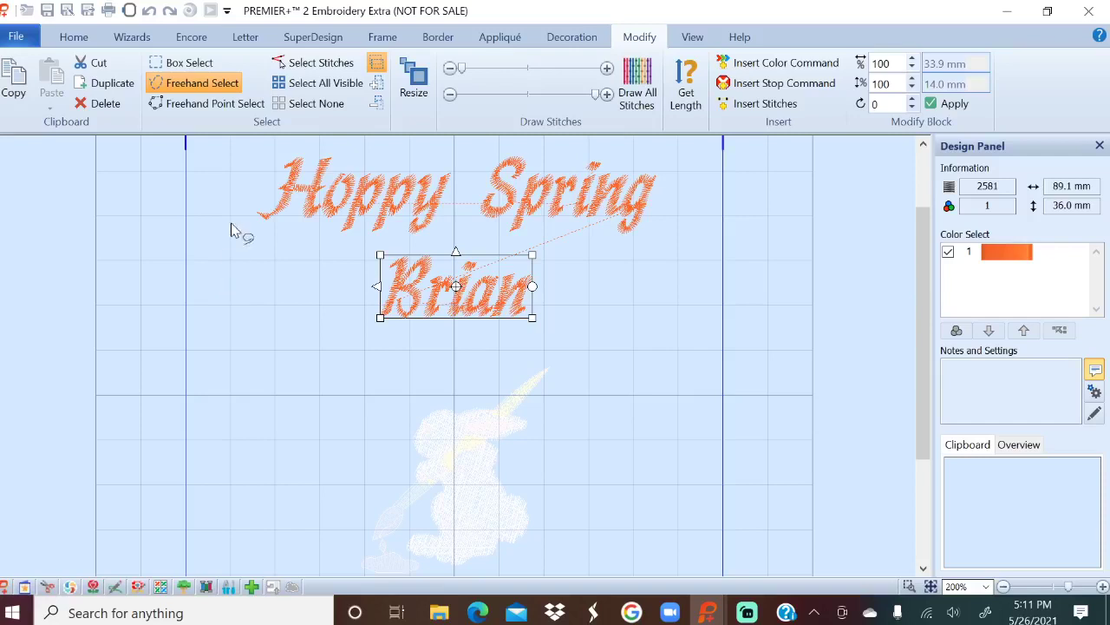
{"action": "left_click", "coordinate": [191, 63]}
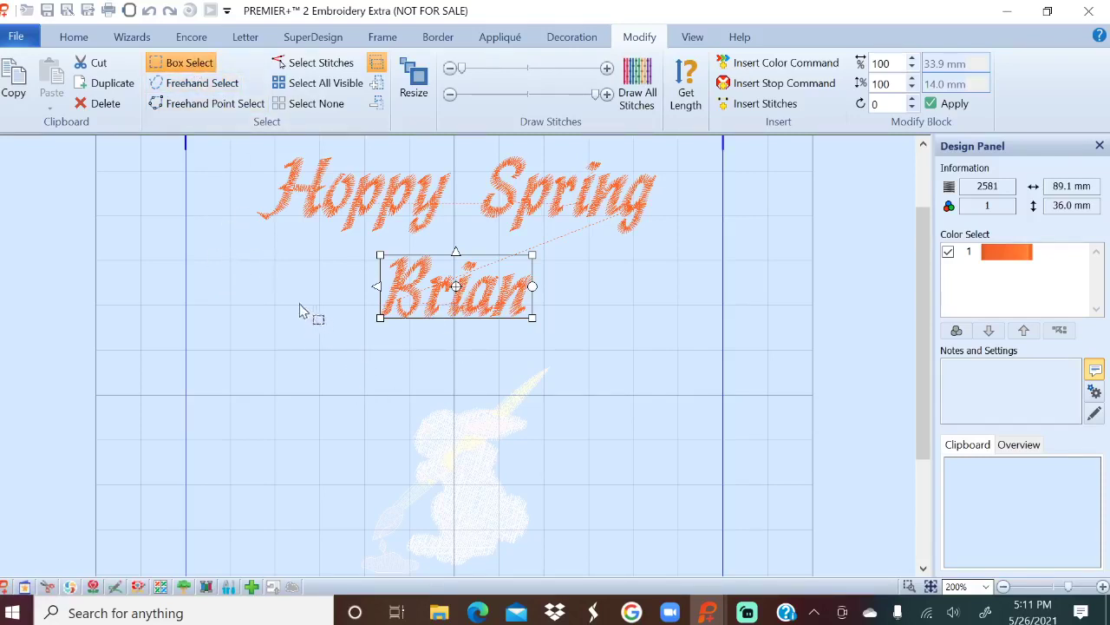
{"action": "key", "text": "Escape"}
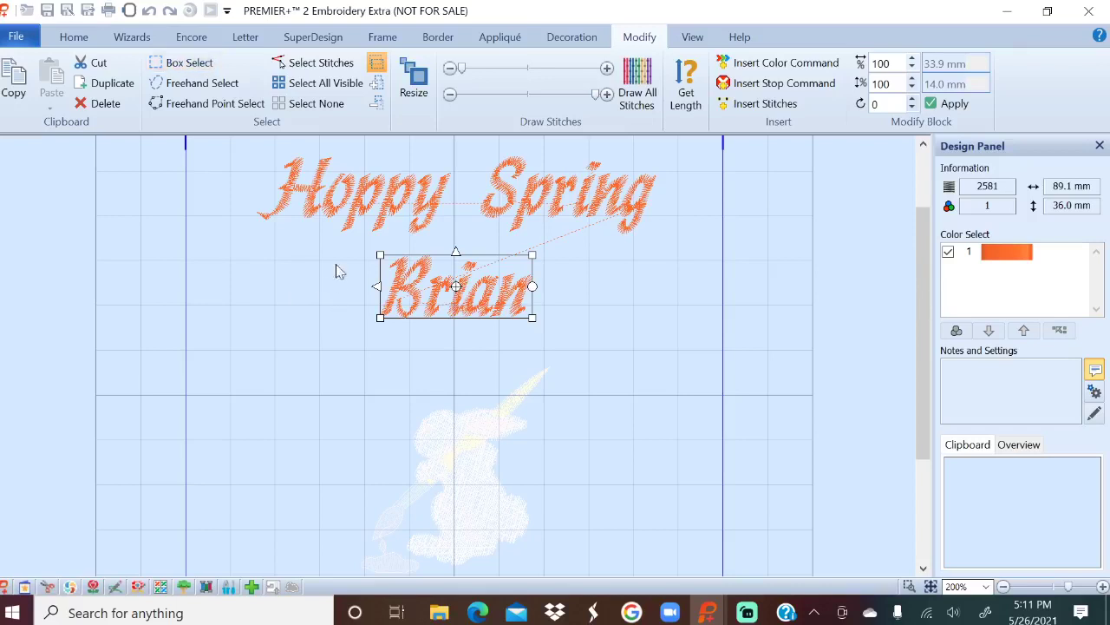
{"action": "left_click", "coordinate": [320, 269]}
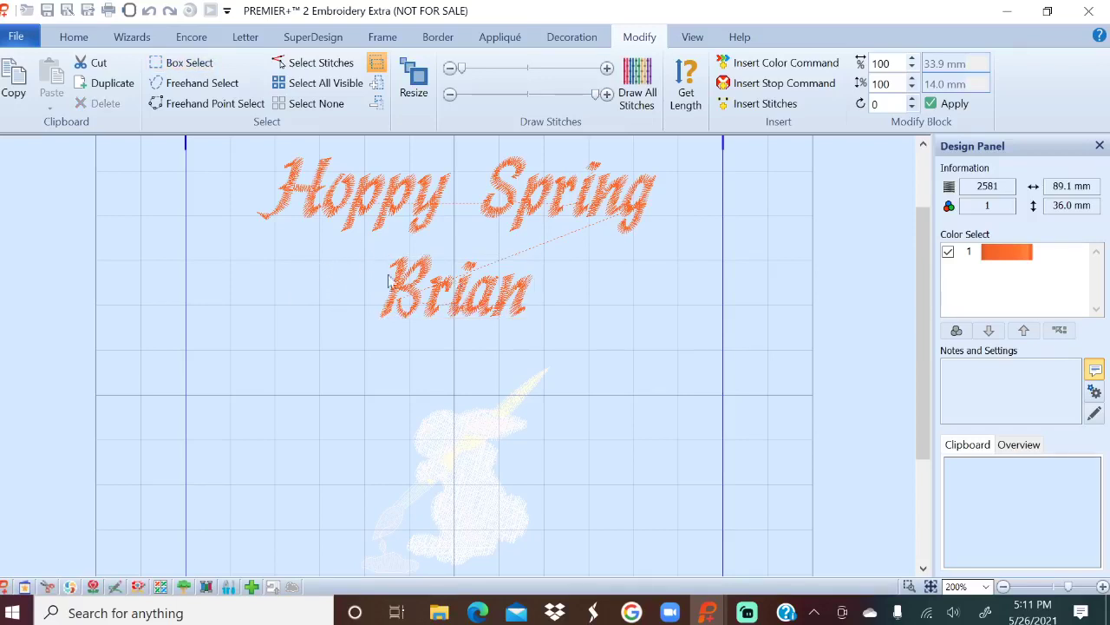
{"action": "left_click", "coordinate": [182, 62]}
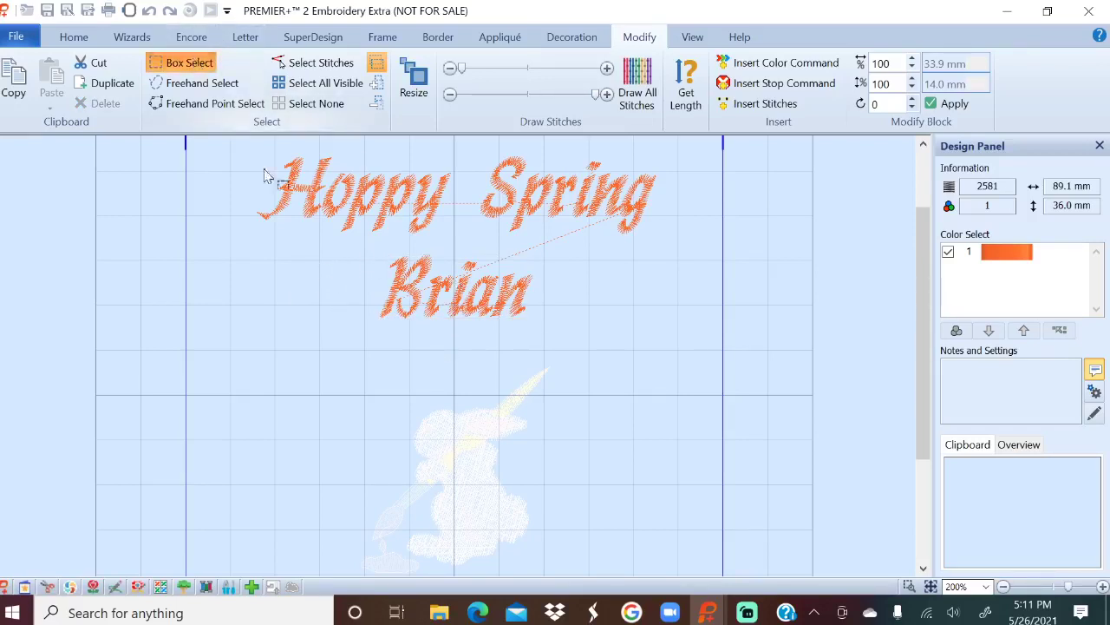
{"action": "mouse_move", "coordinate": [369, 244]}
{"action": "left_mouse_down"}
{"action": "mouse_move", "coordinate": [404, 317]}
{"action": "mouse_move", "coordinate": [582, 356]}
{"action": "left_mouse_up"}
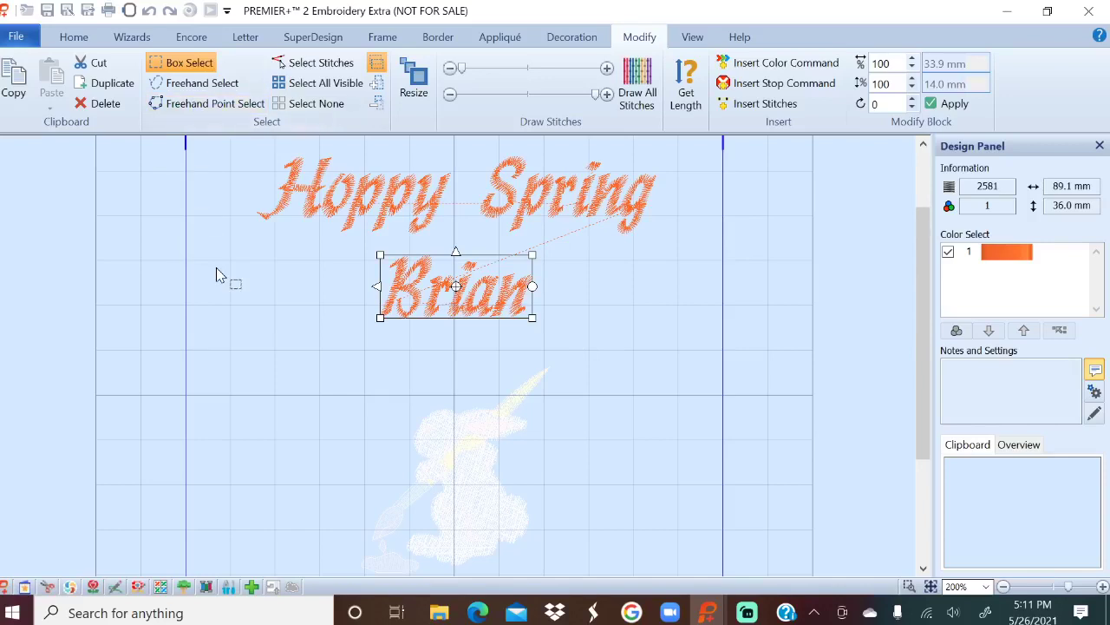
{"action": "left_click", "coordinate": [249, 287]}
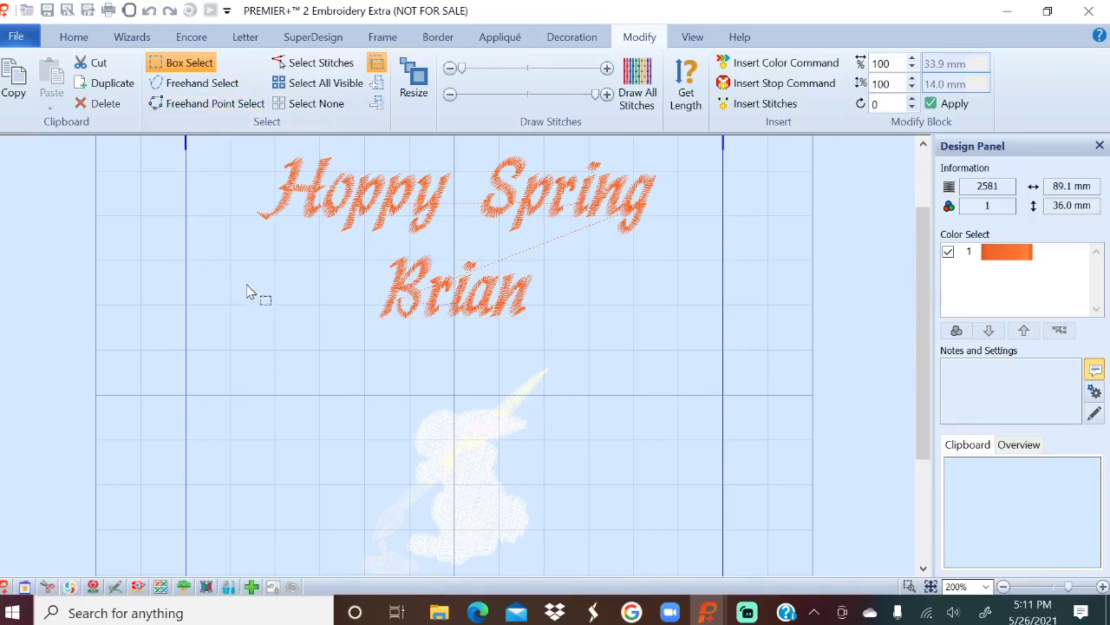
Enclose the name's stitches with a closed Freehand Point Select outline.
{"action": "left_click", "coordinate": [206, 108]}
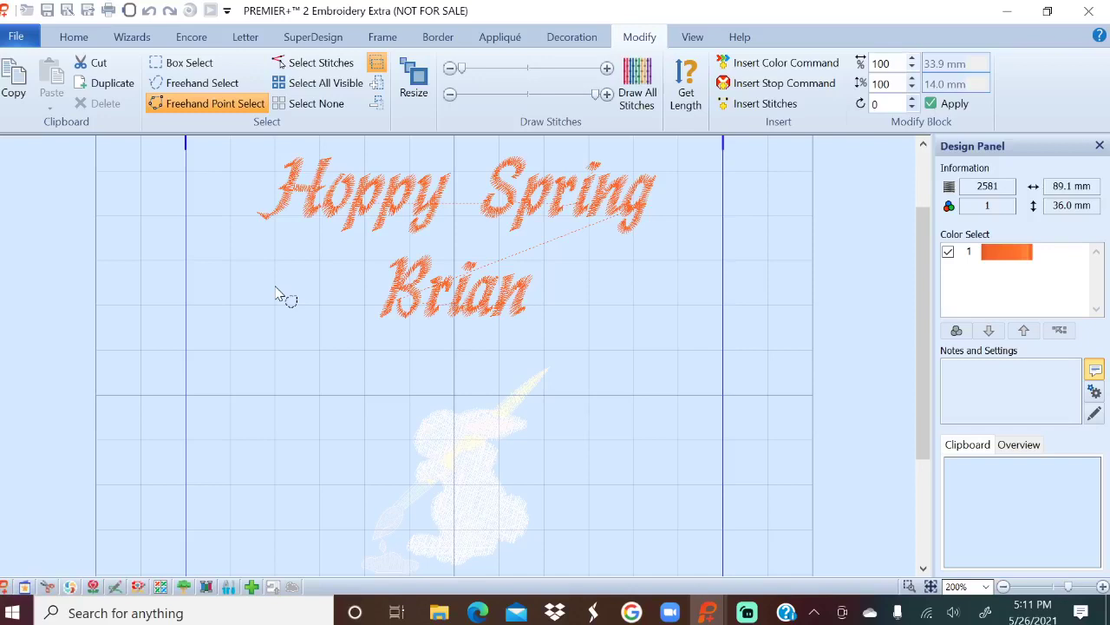
{"action": "left_click", "coordinate": [384, 242]}
{"action": "left_click", "coordinate": [363, 264]}
{"action": "left_click", "coordinate": [347, 322]}
{"action": "left_click", "coordinate": [391, 353]}
{"action": "left_click", "coordinate": [471, 354]}
{"action": "left_click", "coordinate": [525, 346]}
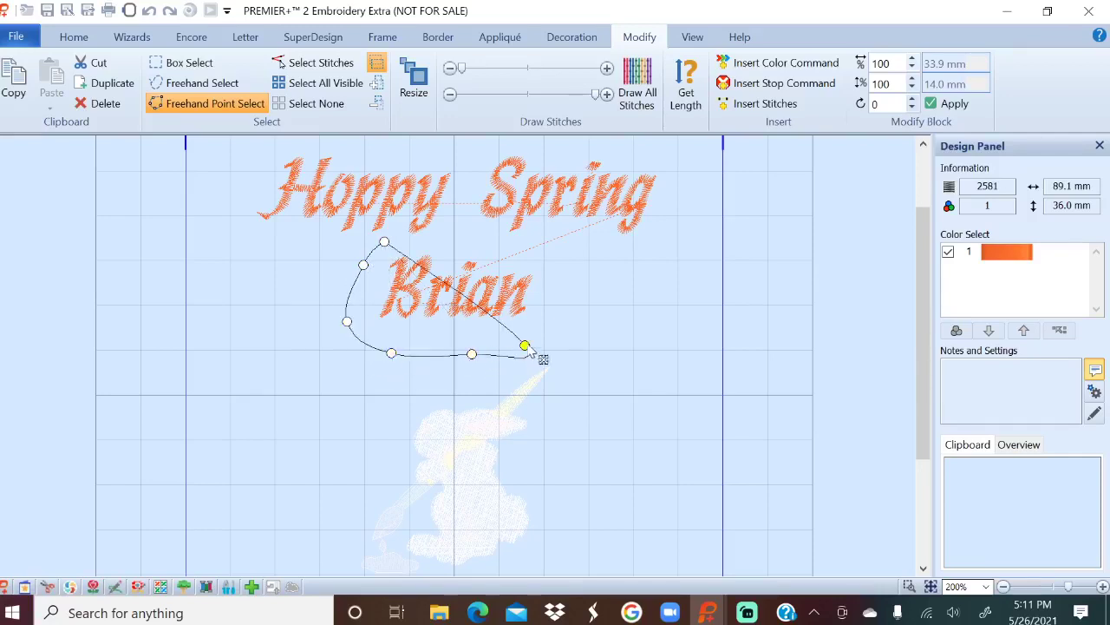
{"action": "left_click", "coordinate": [565, 313]}
{"action": "left_click", "coordinate": [569, 270]}
{"action": "left_click", "coordinate": [551, 250]}
{"action": "left_click", "coordinate": [471, 242]}
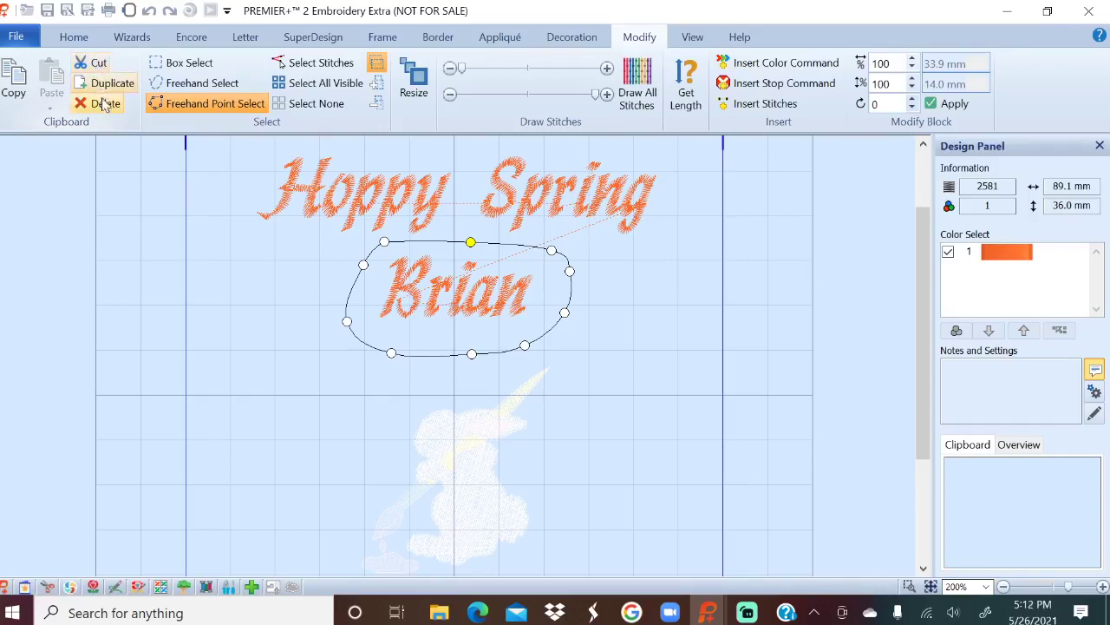
{"action": "left_click", "coordinate": [100, 104]}
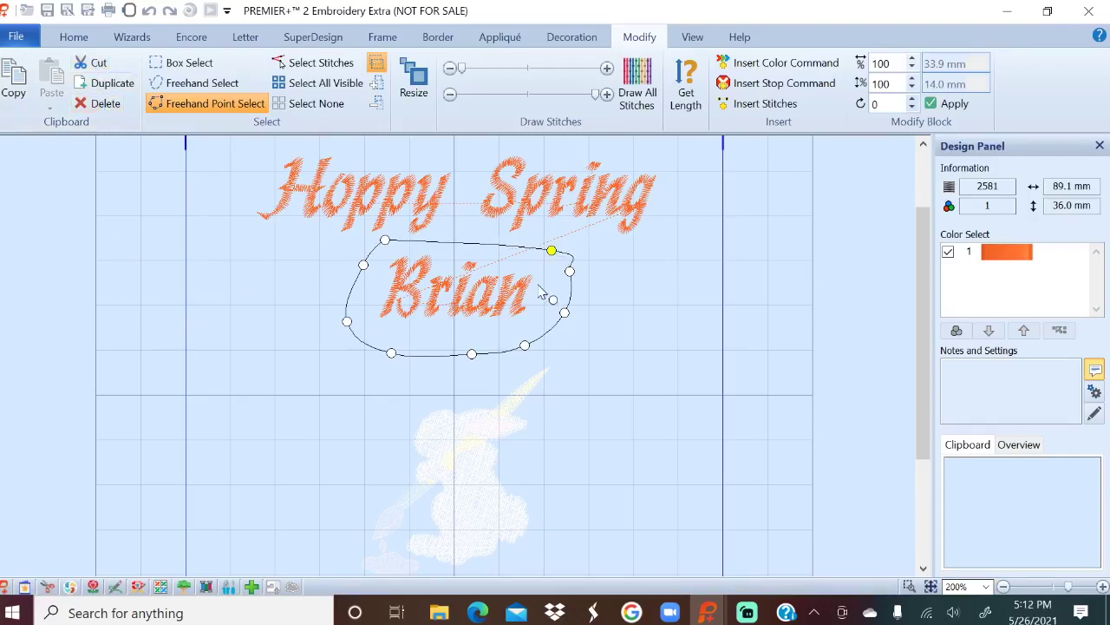
{"action": "double_click", "coordinate": [550, 251]}
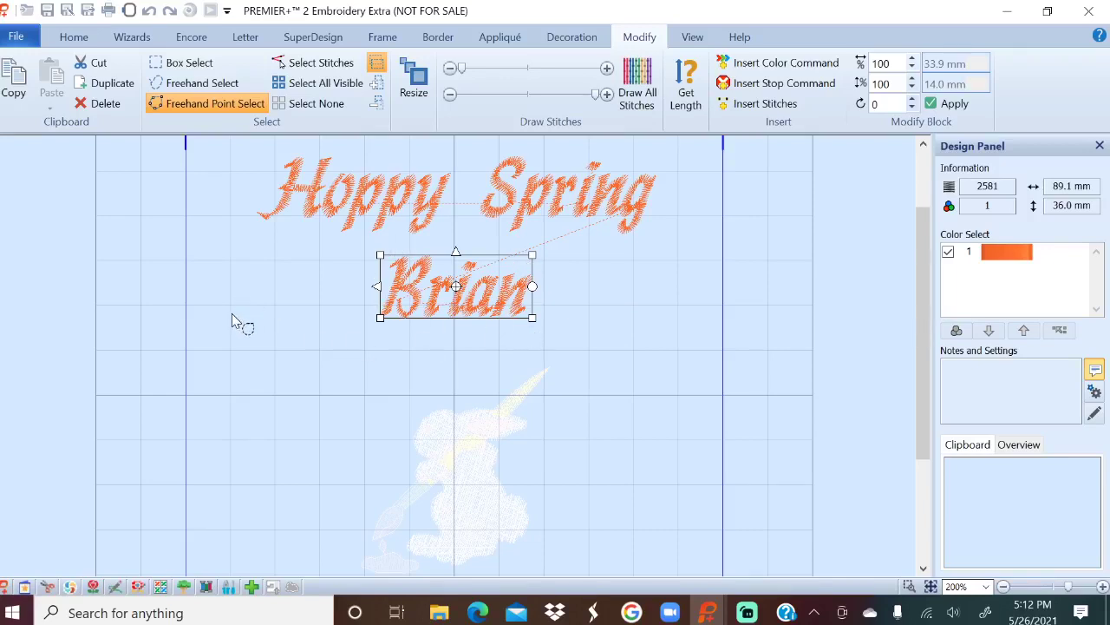
Cut the selected name stitches and return to the Home tab.
{"action": "left_click", "coordinate": [97, 64]}
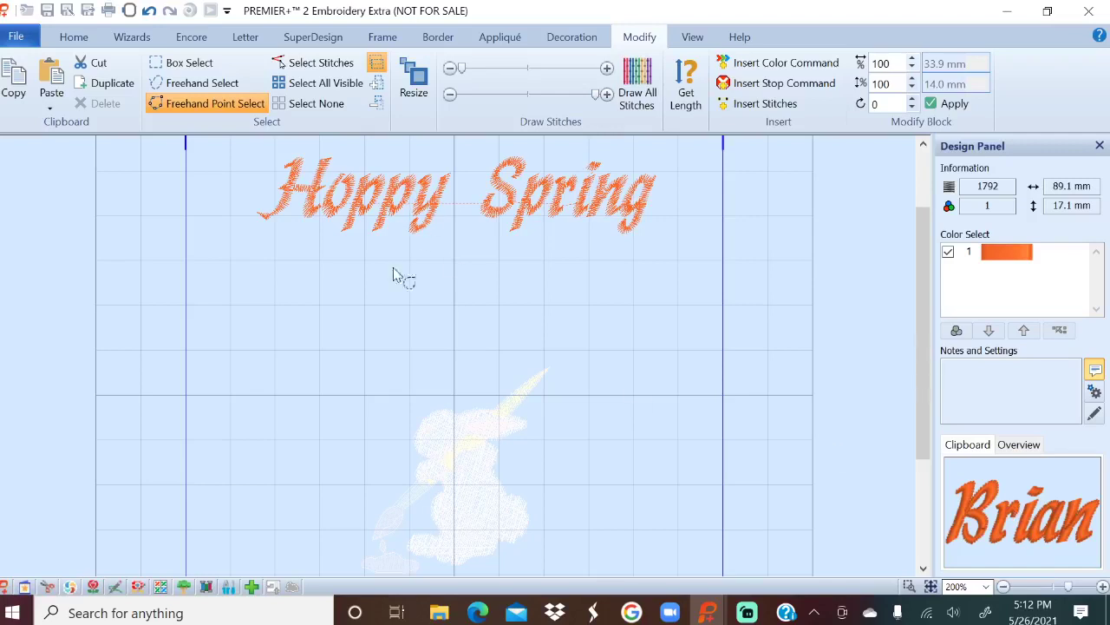
{"action": "left_click", "coordinate": [74, 37]}
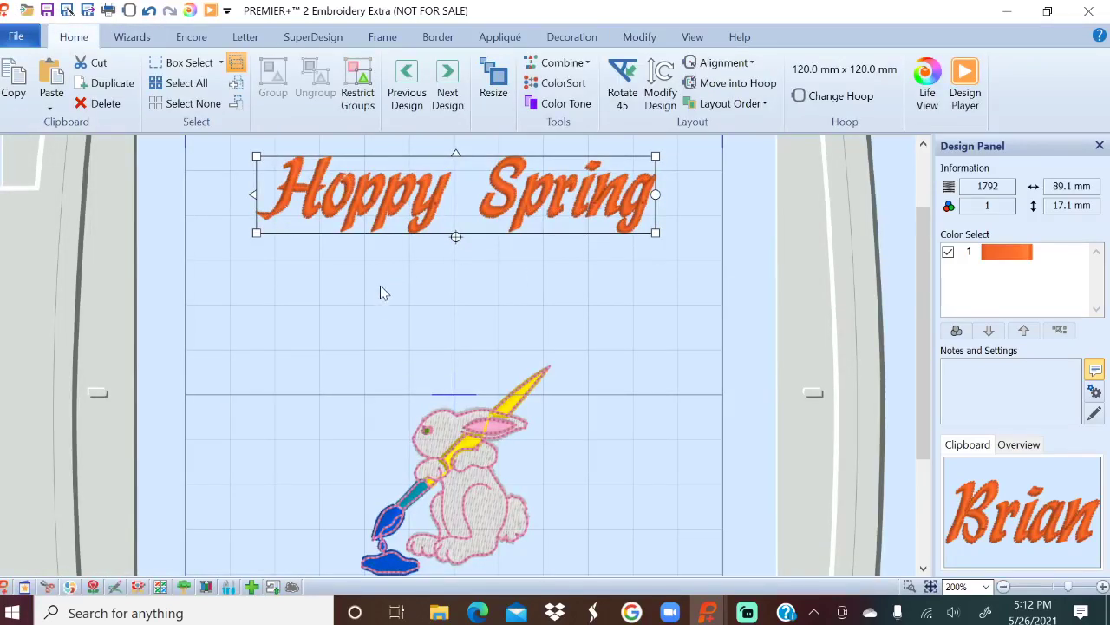
Replace the lettering text with a new name, apply it, and place it beneath Hoppy Spring.
{"action": "left_click", "coordinate": [246, 39]}
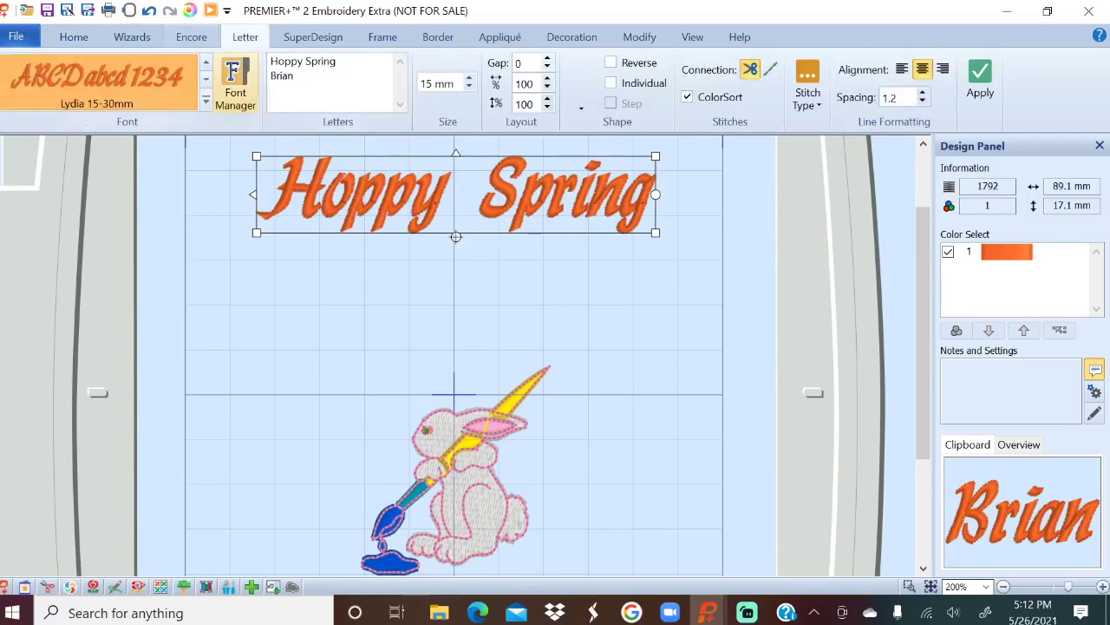
{"action": "key", "text": "shift+Home"}
{"action": "key", "text": "ctrl+a"}
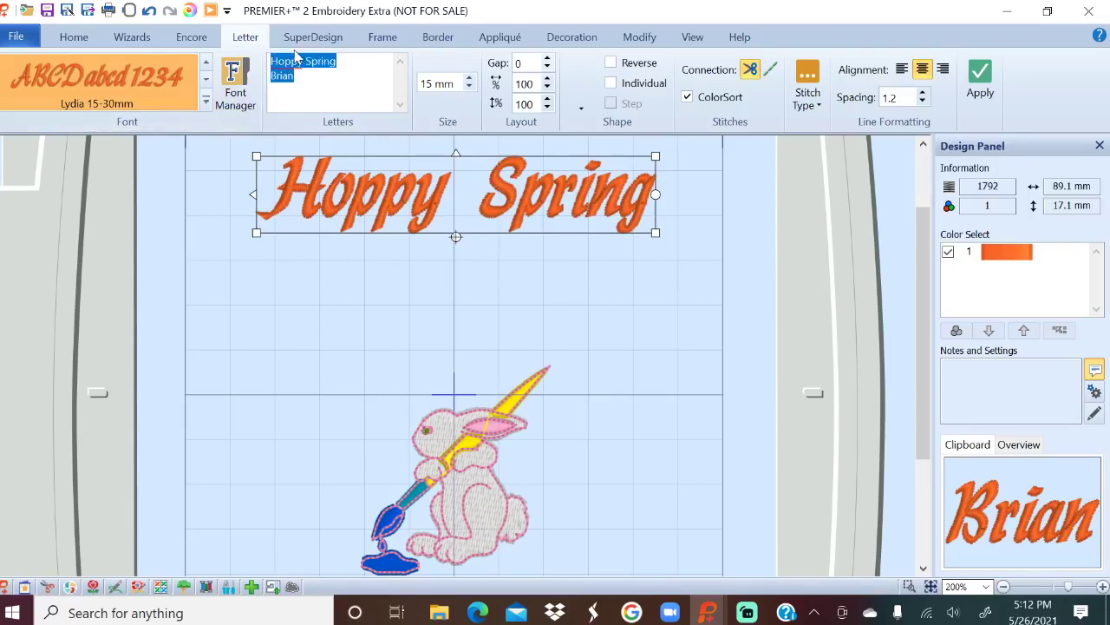
{"action": "type", "text": "S"}
{"action": "left_click", "coordinate": [981, 80]}
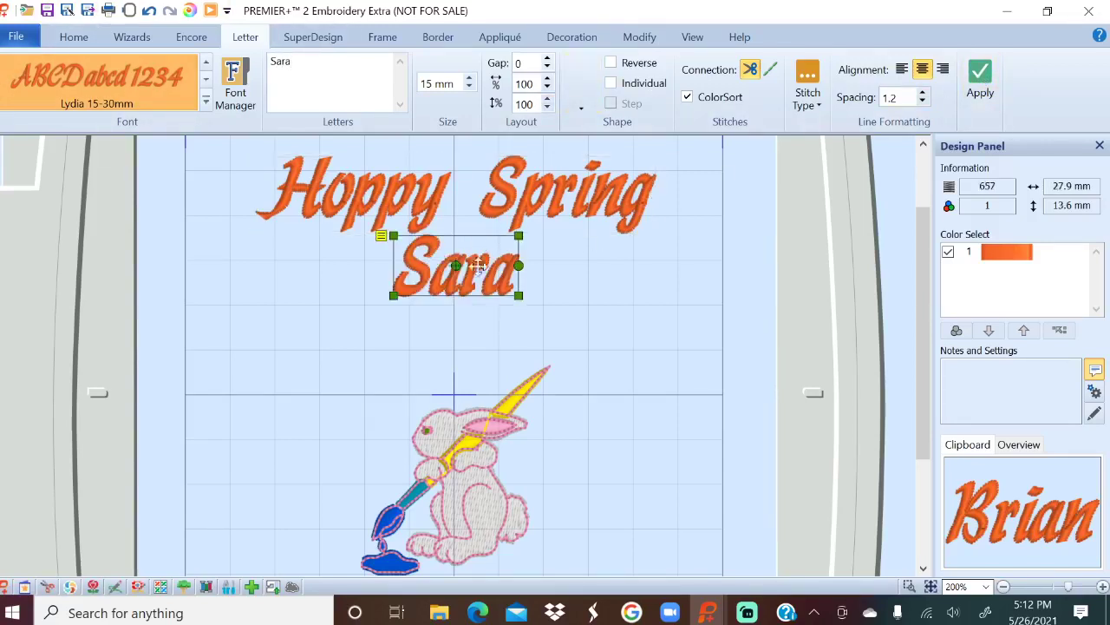
{"action": "left_click_drag", "start_coordinate": [490, 247], "coordinate": [490, 277]}
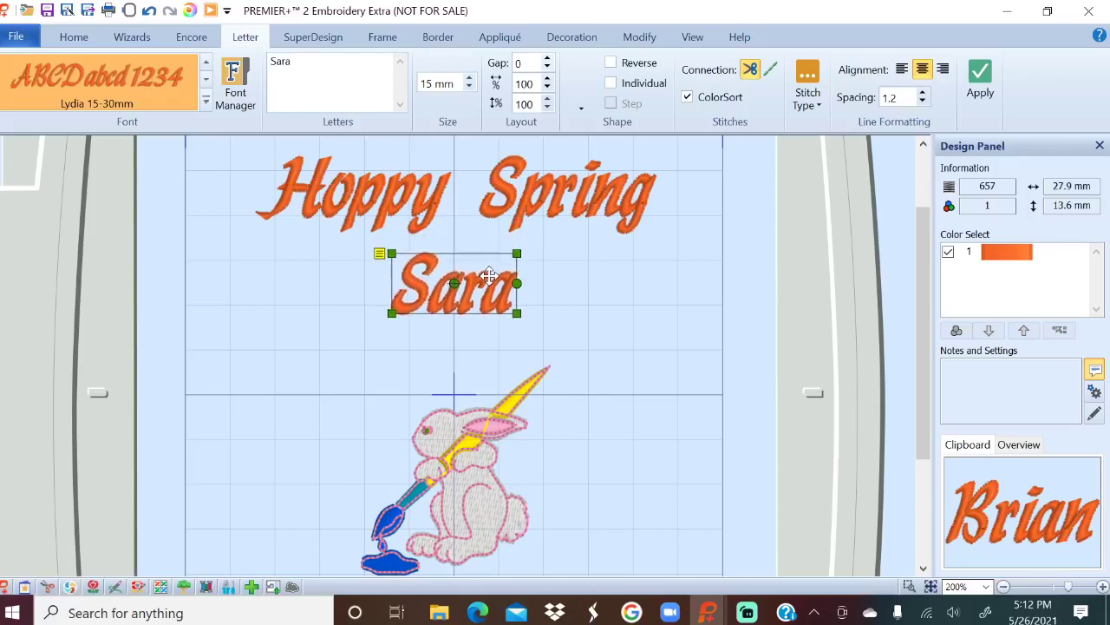
{"action": "left_click", "coordinate": [681, 275]}
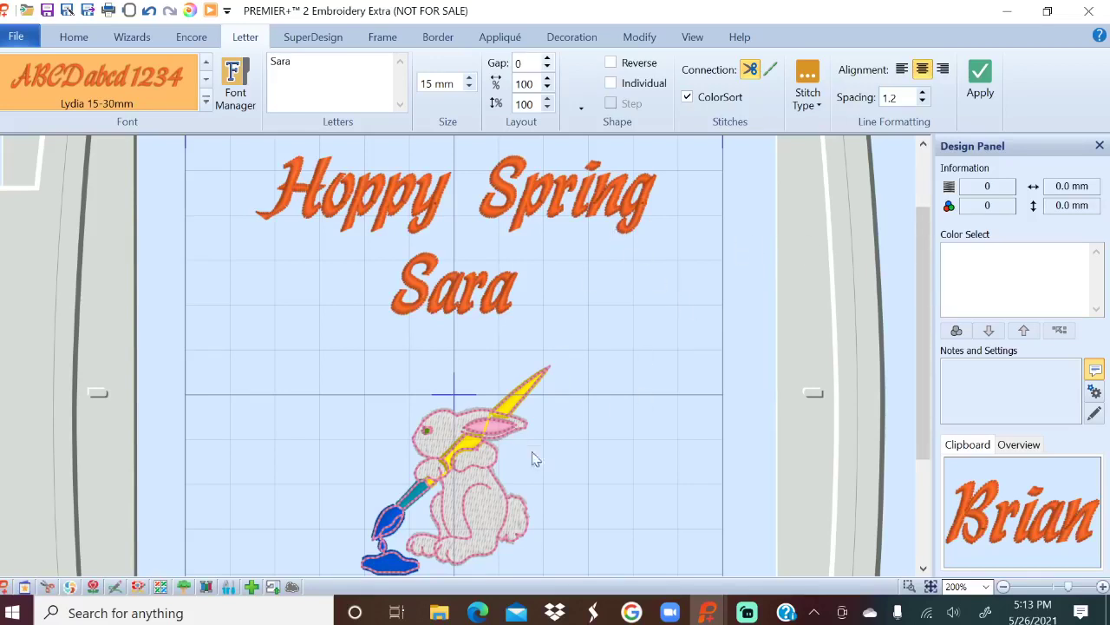
Open the rabbit in stitch editing and zoom to 400%.
{"action": "left_click", "coordinate": [518, 370]}
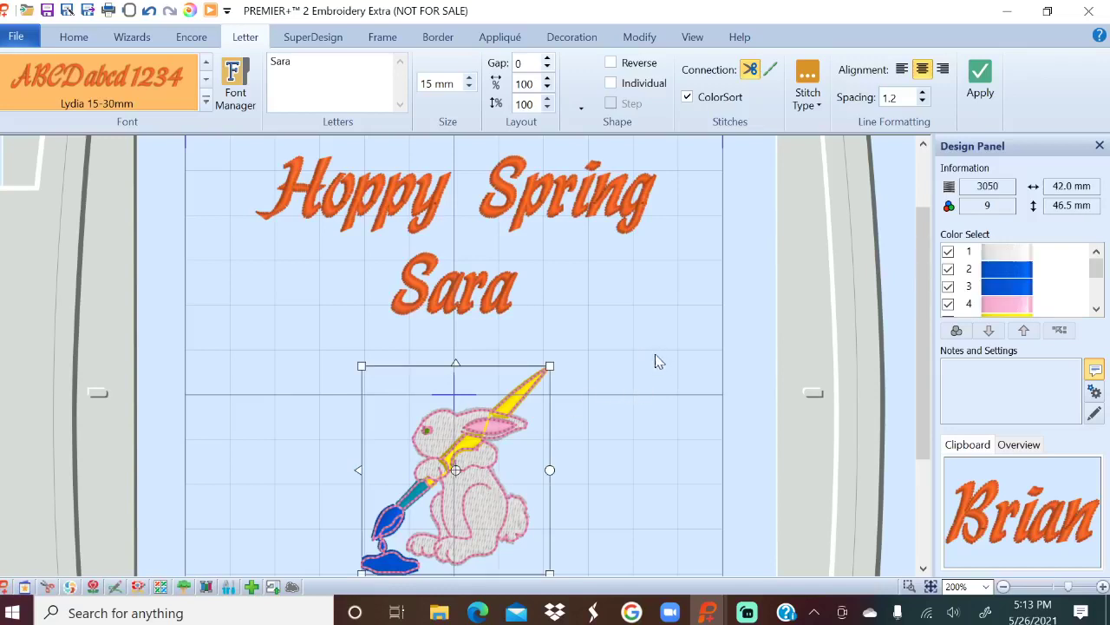
{"action": "left_click", "coordinate": [642, 39]}
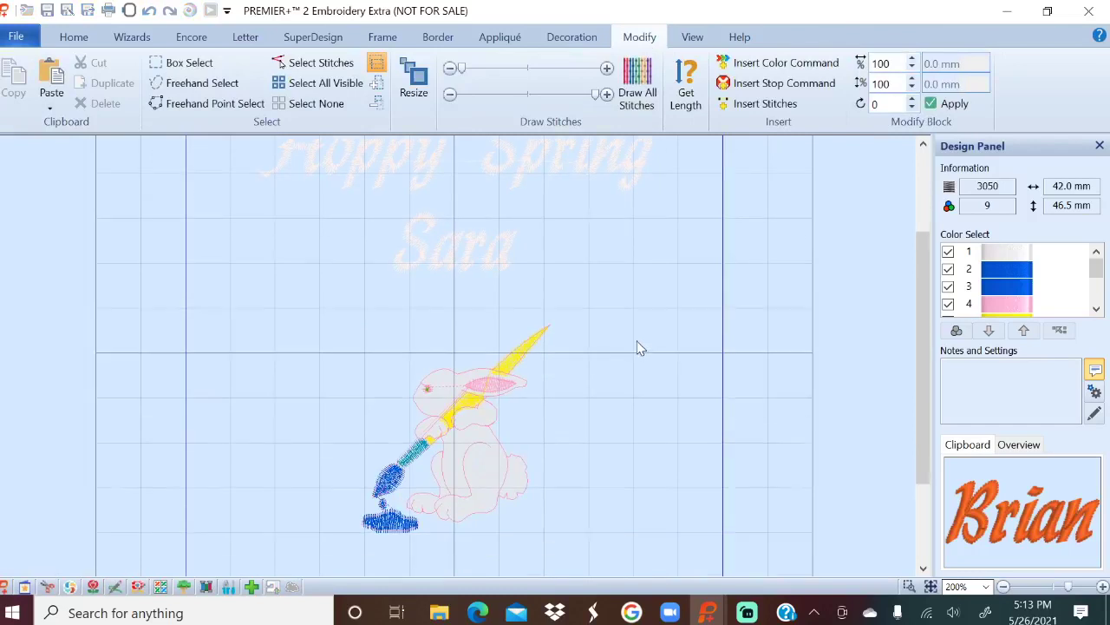
{"action": "scroll", "coordinate": [637, 347], "scroll_direction": "down", "scroll_amount": 3}
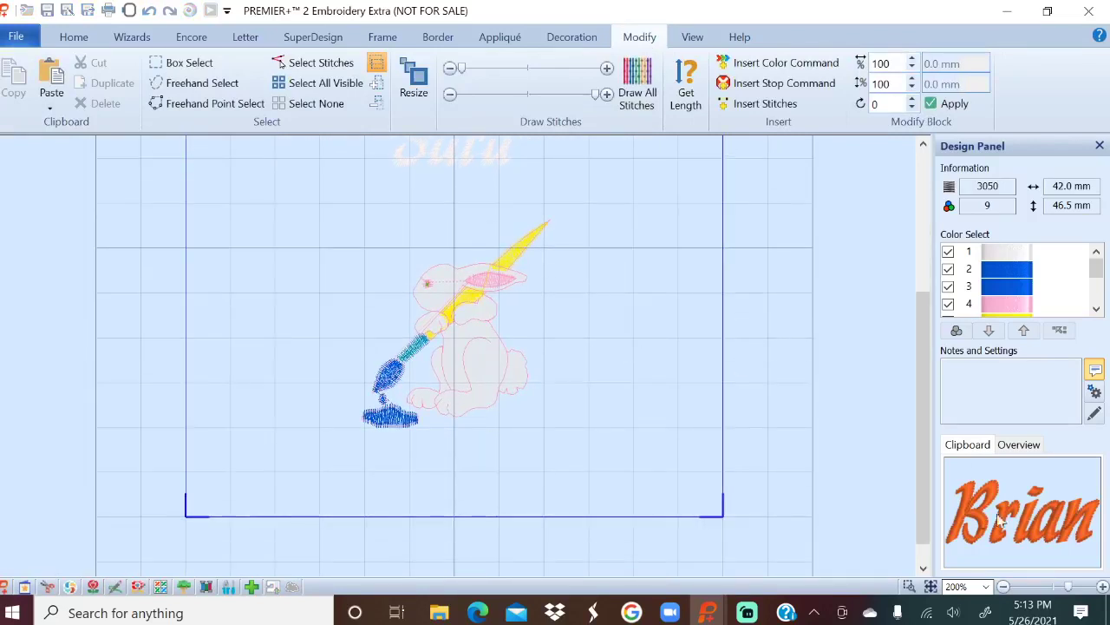
{"action": "left_click", "coordinate": [986, 586]}
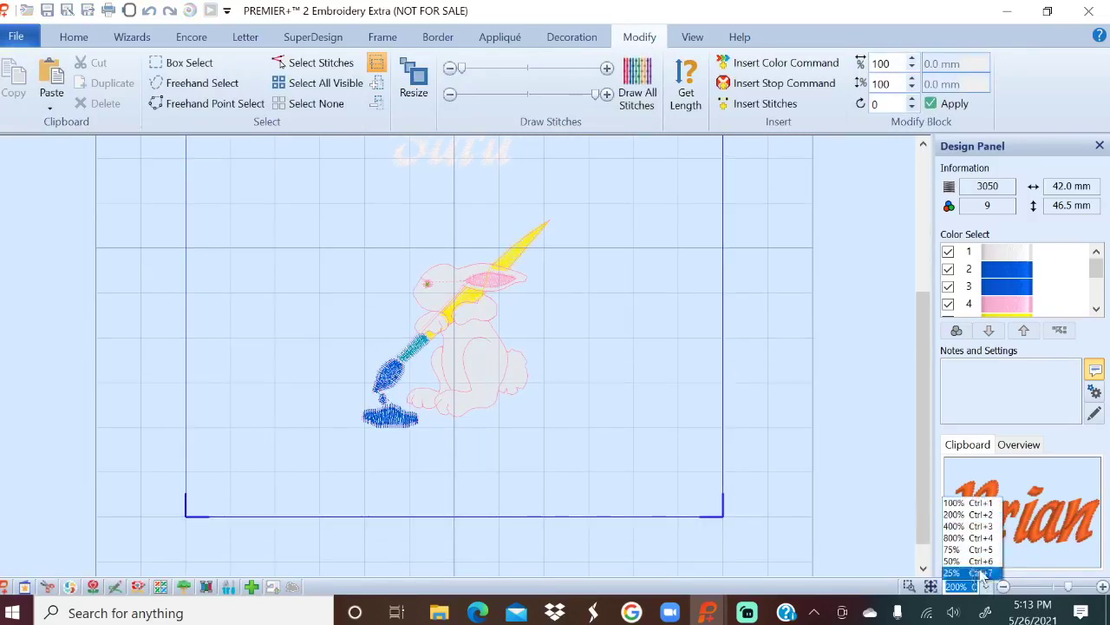
{"action": "left_click", "coordinate": [970, 526]}
{"action": "scroll", "coordinate": [811, 299], "scroll_direction": "up", "scroll_amount": 1}
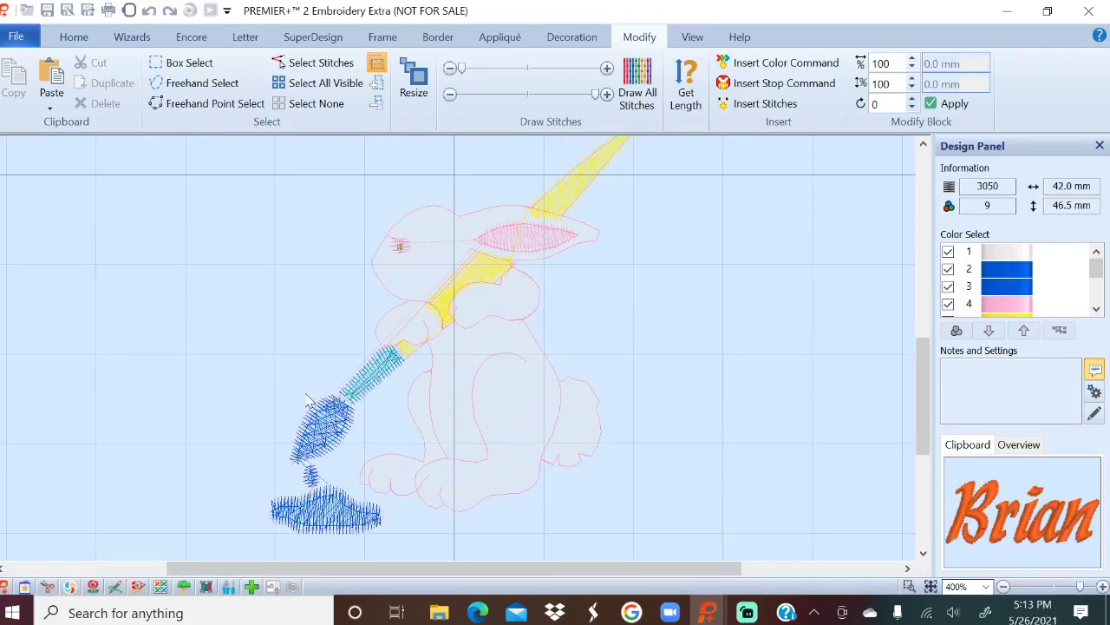
Hide colours 2, 3, 5 and 6 in Color Select, then zoom out to 100%.
{"action": "left_click", "coordinate": [948, 269]}
{"action": "left_click", "coordinate": [948, 287]}
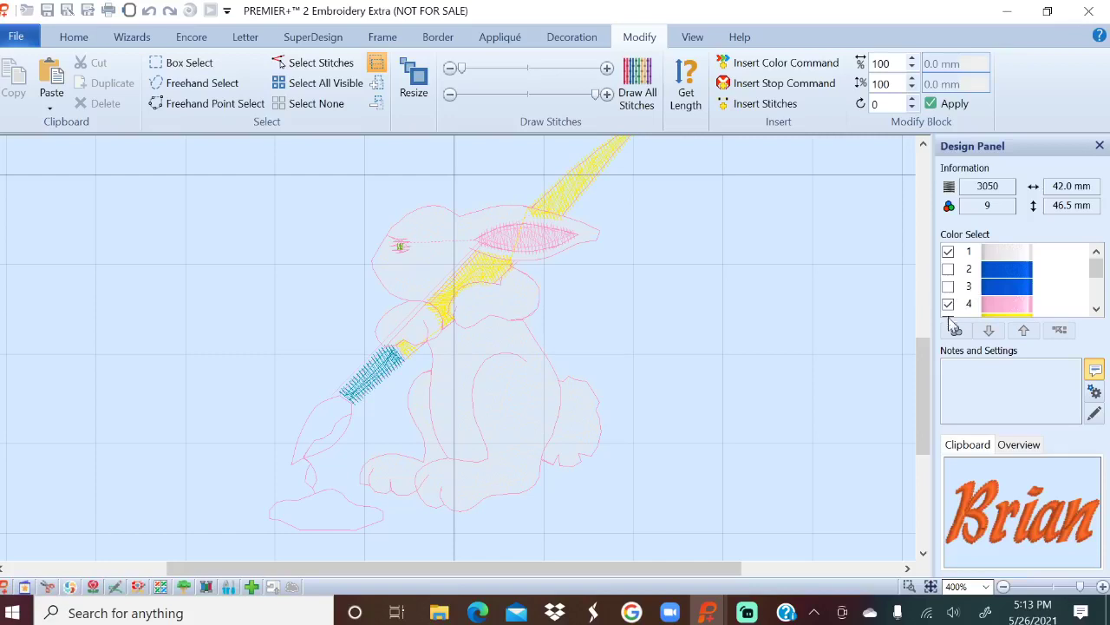
{"action": "left_click", "coordinate": [1096, 309]}
{"action": "left_click", "coordinate": [1096, 310]}
{"action": "left_click", "coordinate": [1096, 310]}
{"action": "left_click", "coordinate": [1096, 309]}
{"action": "left_click", "coordinate": [948, 252]}
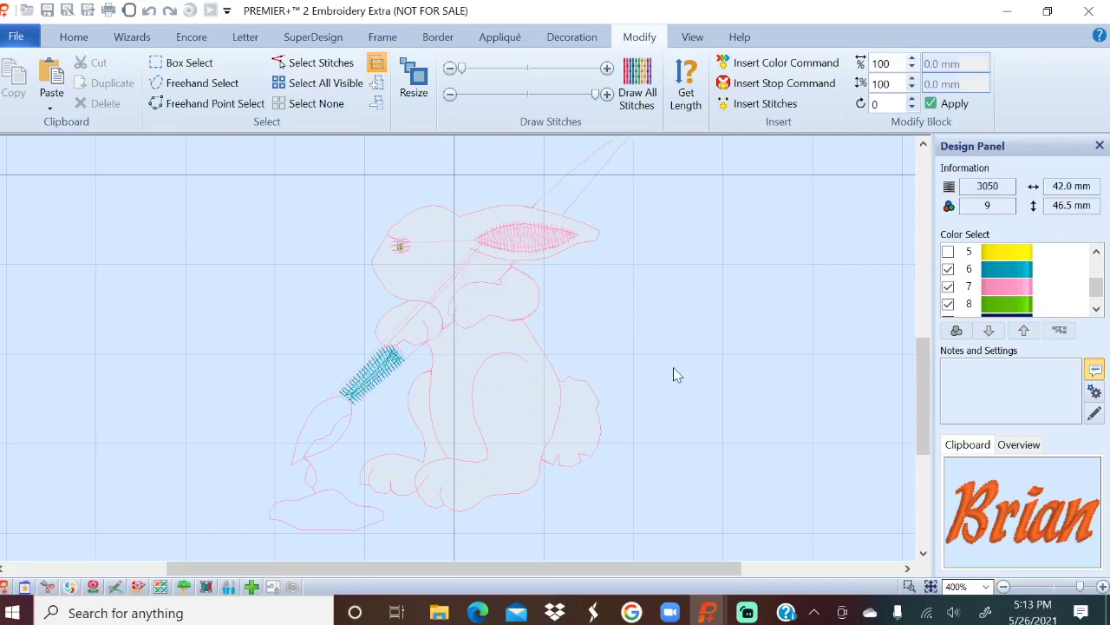
{"action": "left_click", "coordinate": [948, 269]}
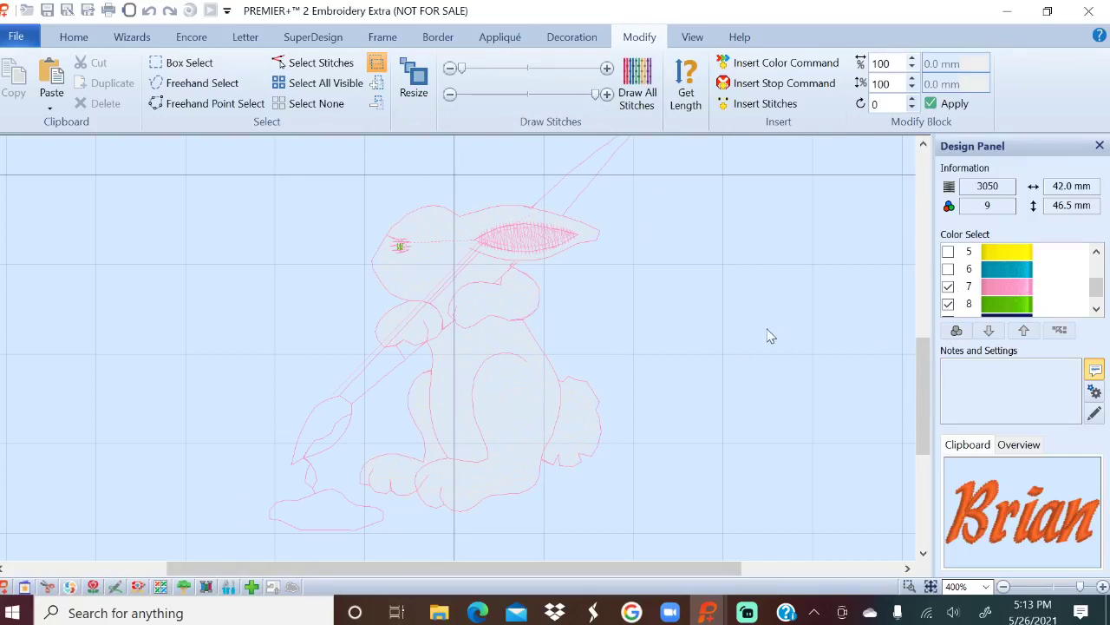
{"action": "scroll", "coordinate": [739, 351], "scroll_direction": "up", "scroll_amount": 3}
{"action": "scroll", "coordinate": [738, 351], "scroll_direction": "down", "scroll_amount": 2}
{"action": "scroll", "coordinate": [738, 353], "scroll_direction": "down", "scroll_amount": 1}
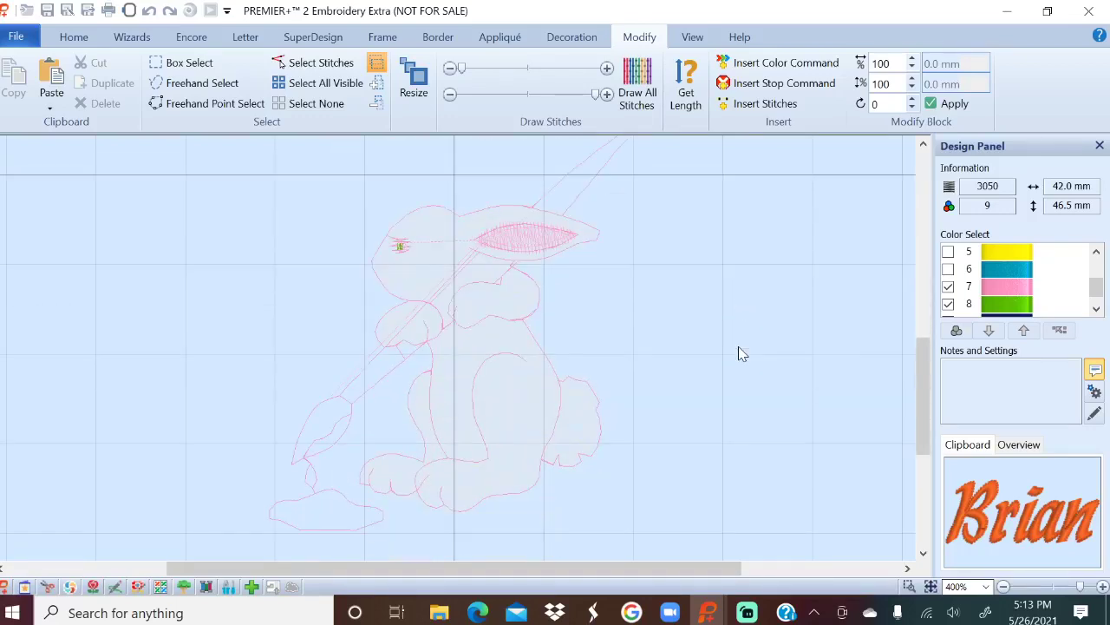
{"action": "left_click", "coordinate": [985, 587]}
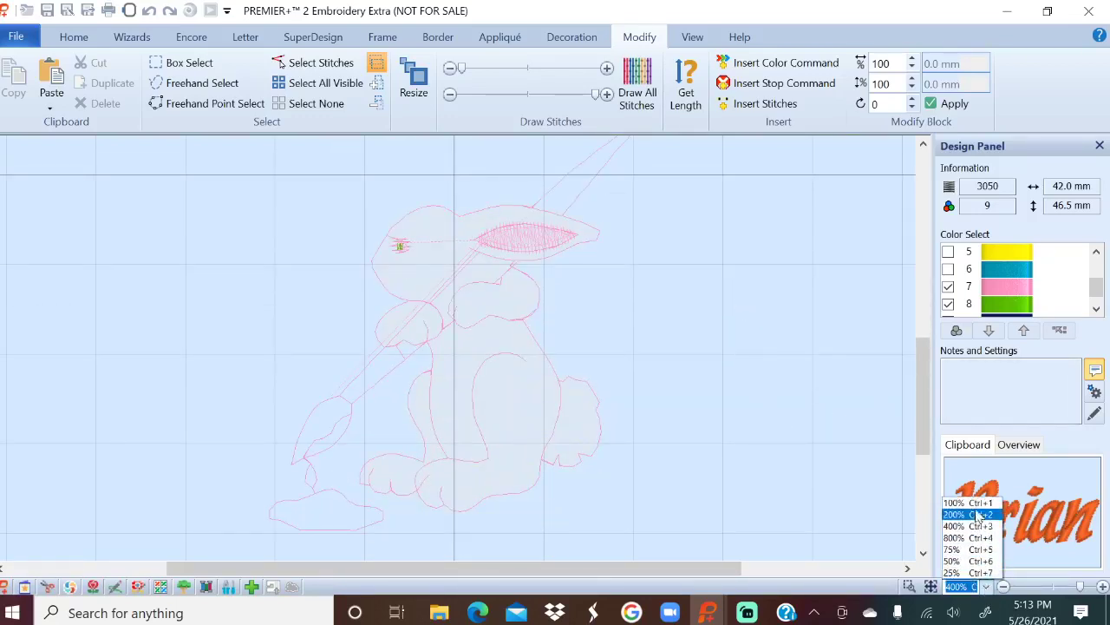
{"action": "left_click", "coordinate": [970, 503]}
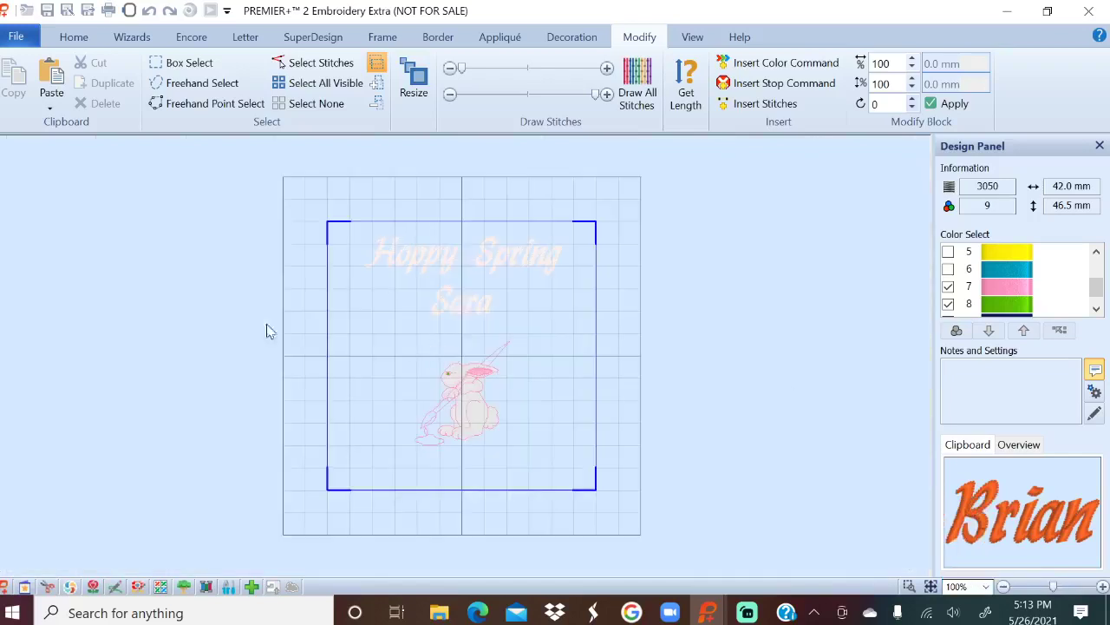
{"action": "left_click", "coordinate": [177, 63]}
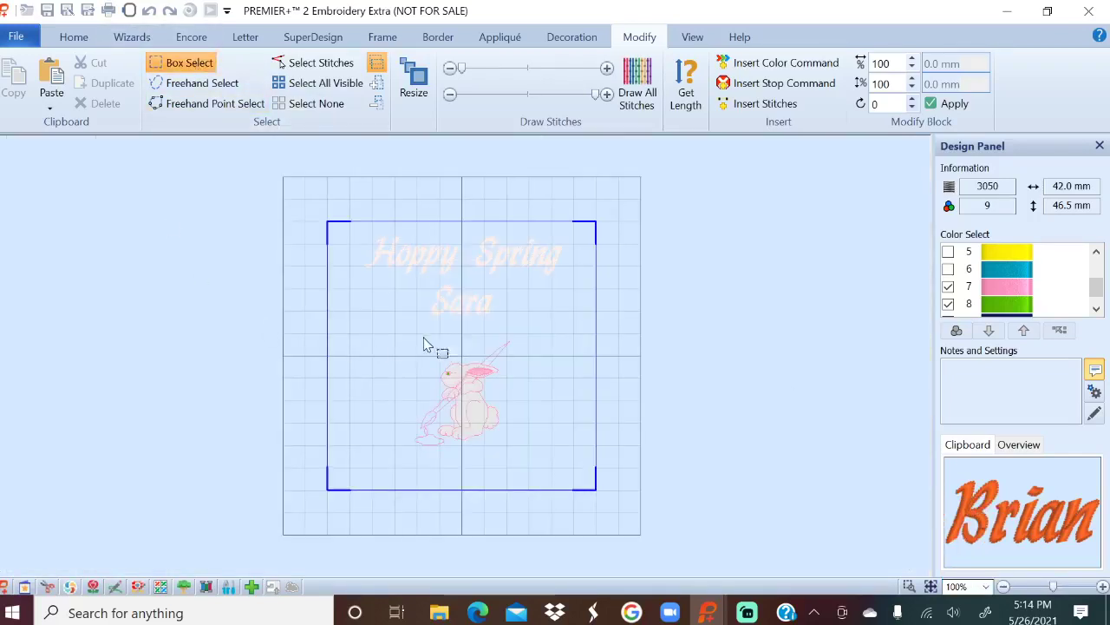
Box-select the bunny stitches and cut them to the clipboard, then return to Modify.
{"action": "left_click_drag", "start_coordinate": [394, 333], "coordinate": [555, 464]}
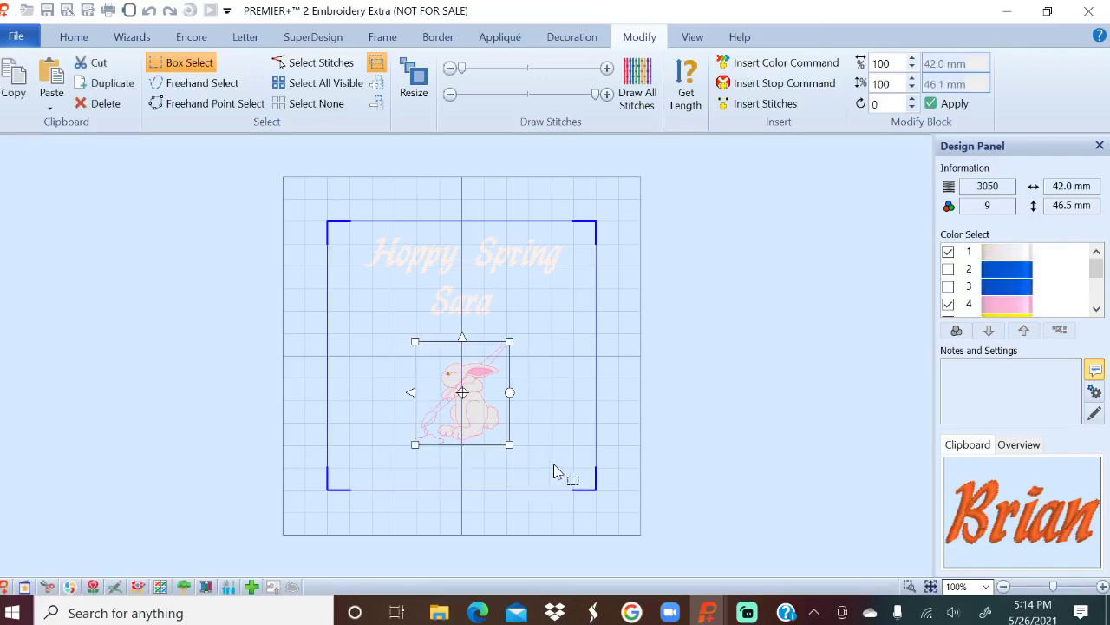
{"action": "left_click", "coordinate": [95, 70]}
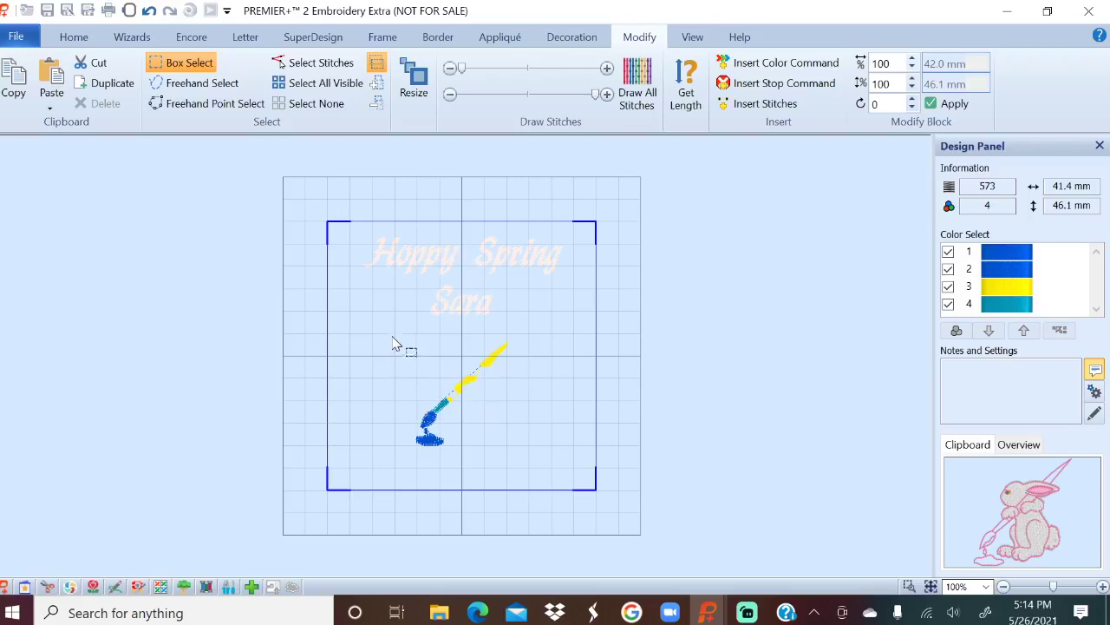
{"action": "left_click", "coordinate": [74, 39]}
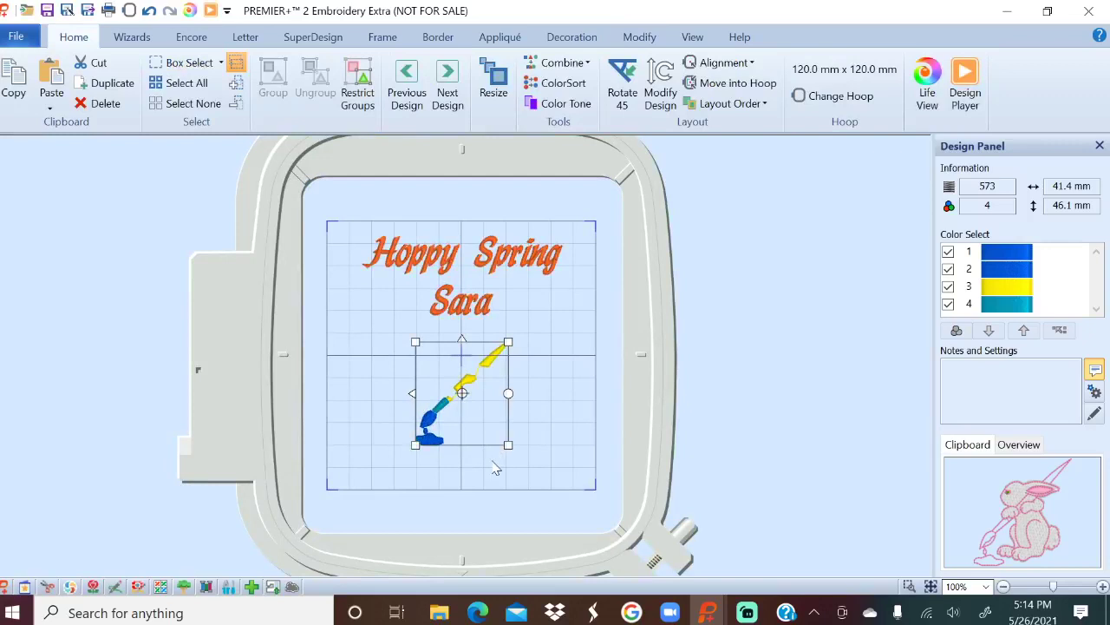
{"action": "left_click", "coordinate": [640, 37]}
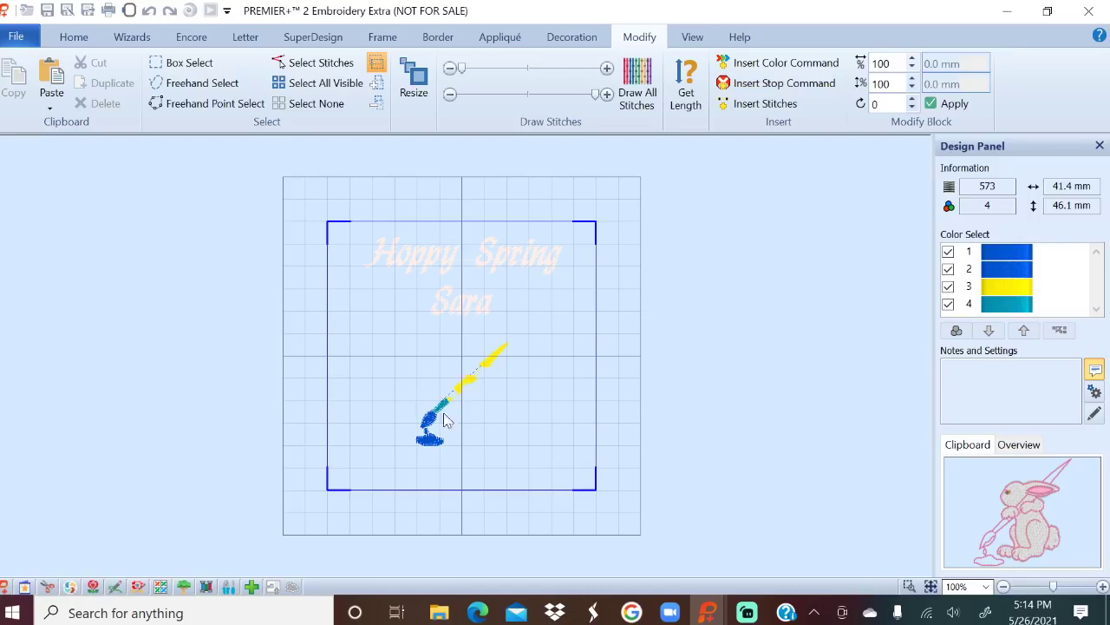
Box-select the leftover paintbrush stitches and delete them.
{"action": "left_click", "coordinate": [184, 62]}
{"action": "mouse_move", "coordinate": [380, 332]}
{"action": "left_mouse_down"}
{"action": "mouse_move", "coordinate": [440, 458]}
{"action": "mouse_move", "coordinate": [542, 469]}
{"action": "left_mouse_up"}
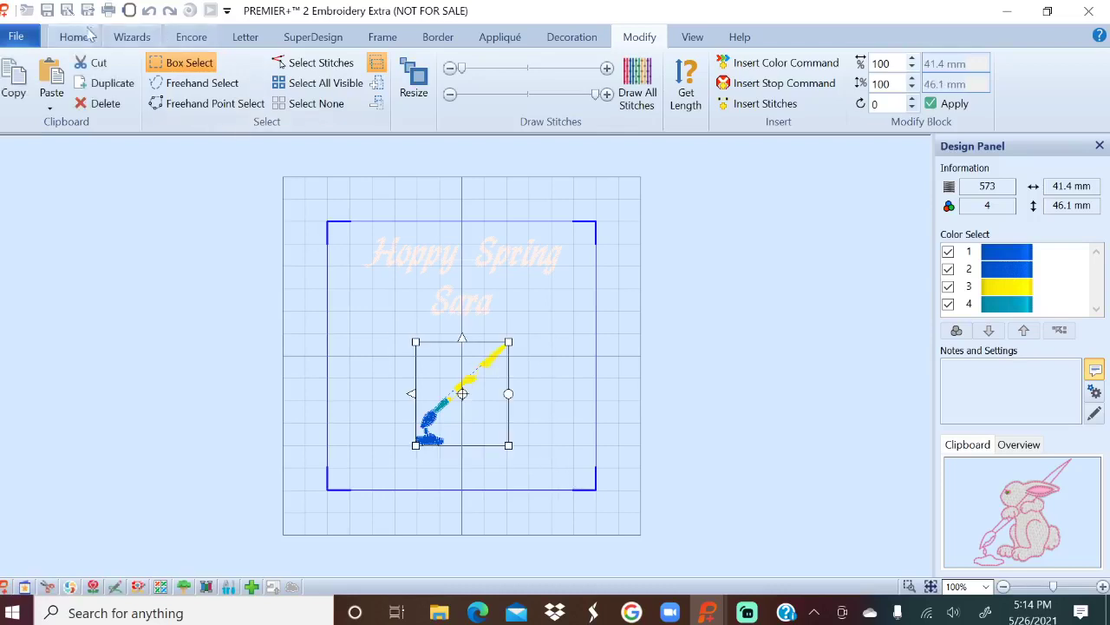
{"action": "left_click", "coordinate": [101, 105]}
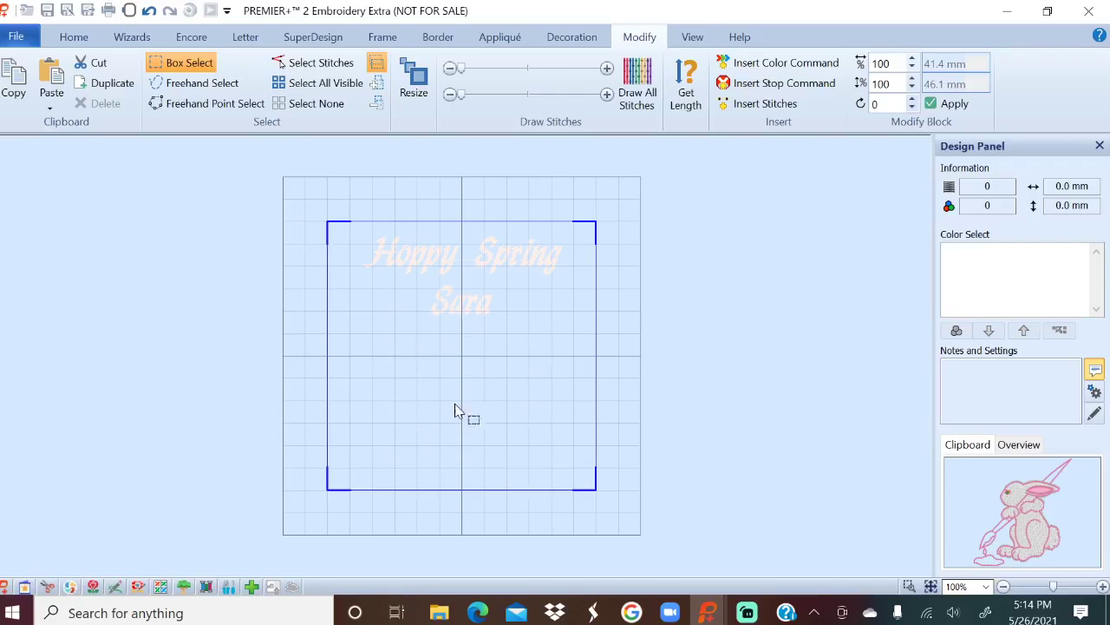
Paste the bunny back into the hoop below the Sara lettering and select it.
{"action": "left_click", "coordinate": [80, 39]}
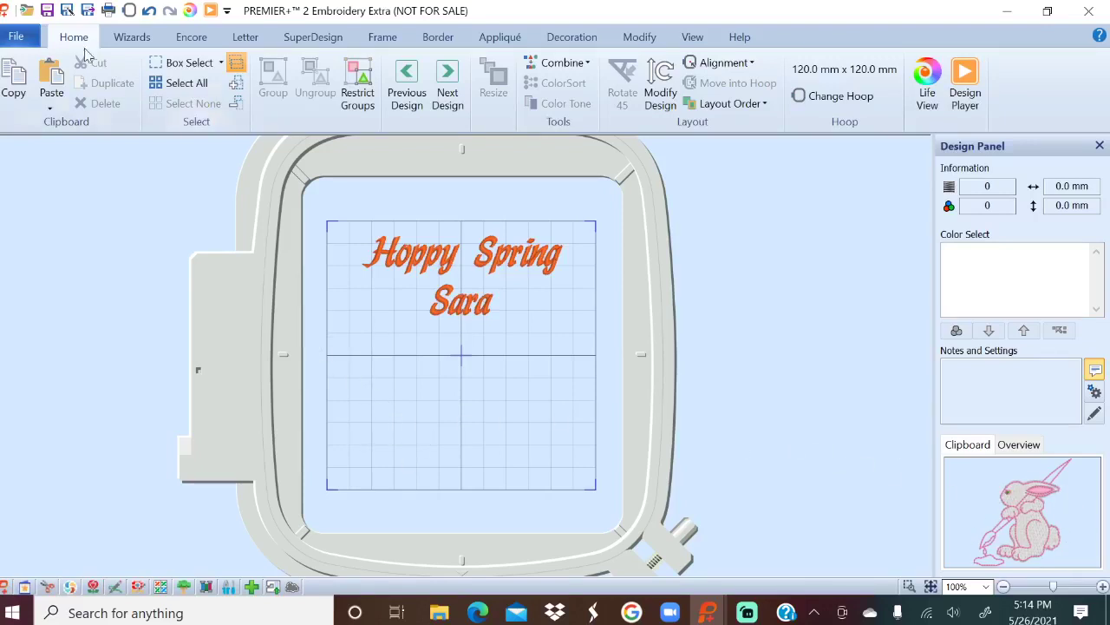
{"action": "left_click", "coordinate": [43, 87]}
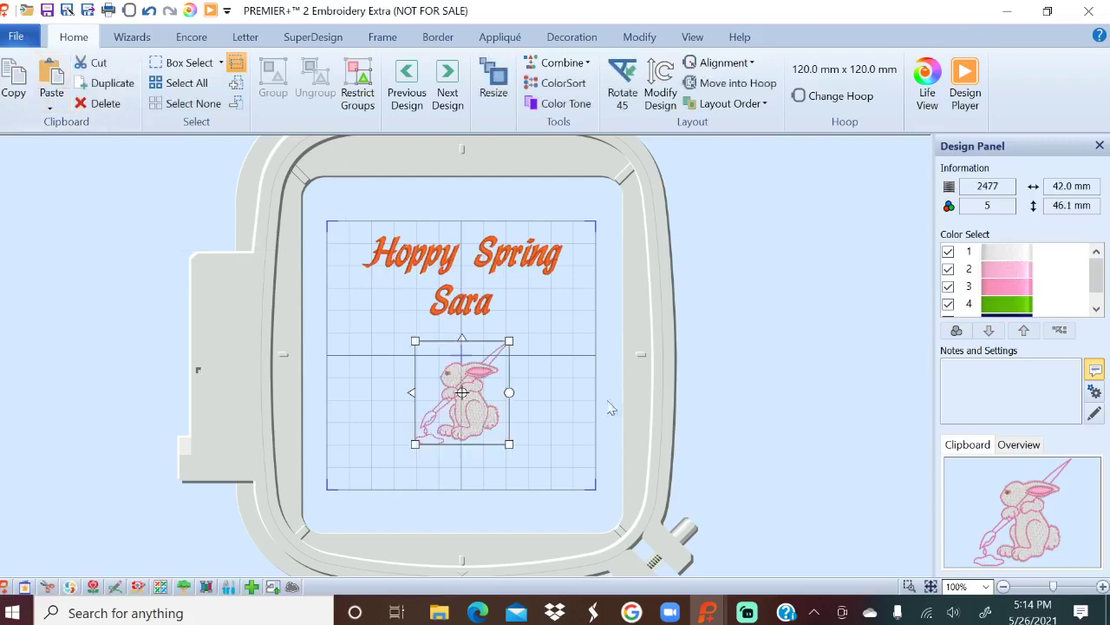
{"action": "left_click", "coordinate": [804, 323]}
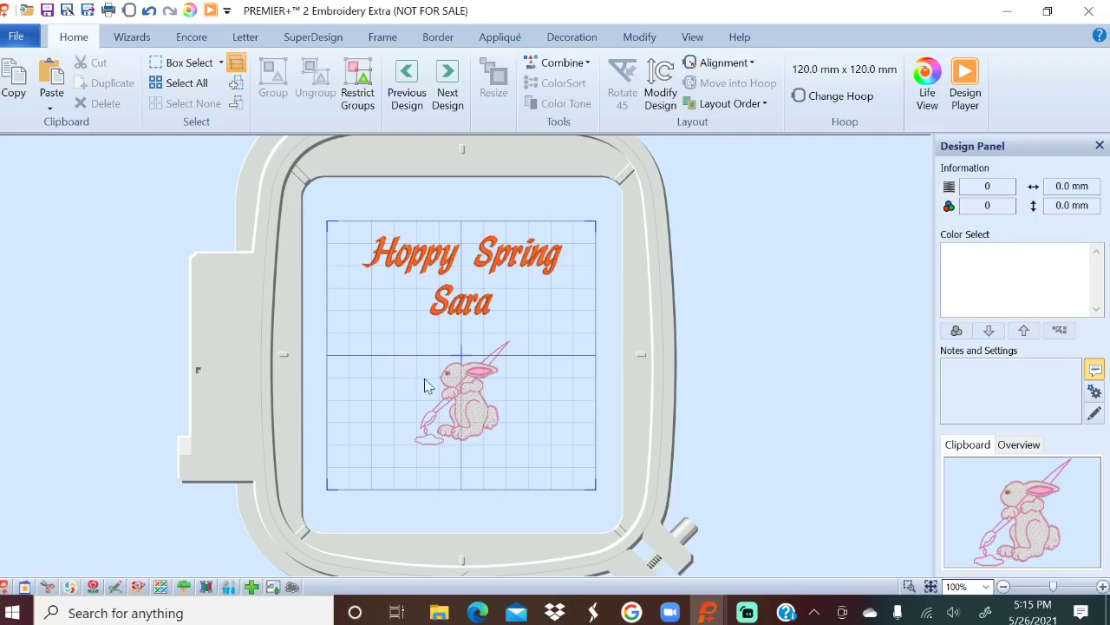
{"action": "left_click", "coordinate": [460, 394]}
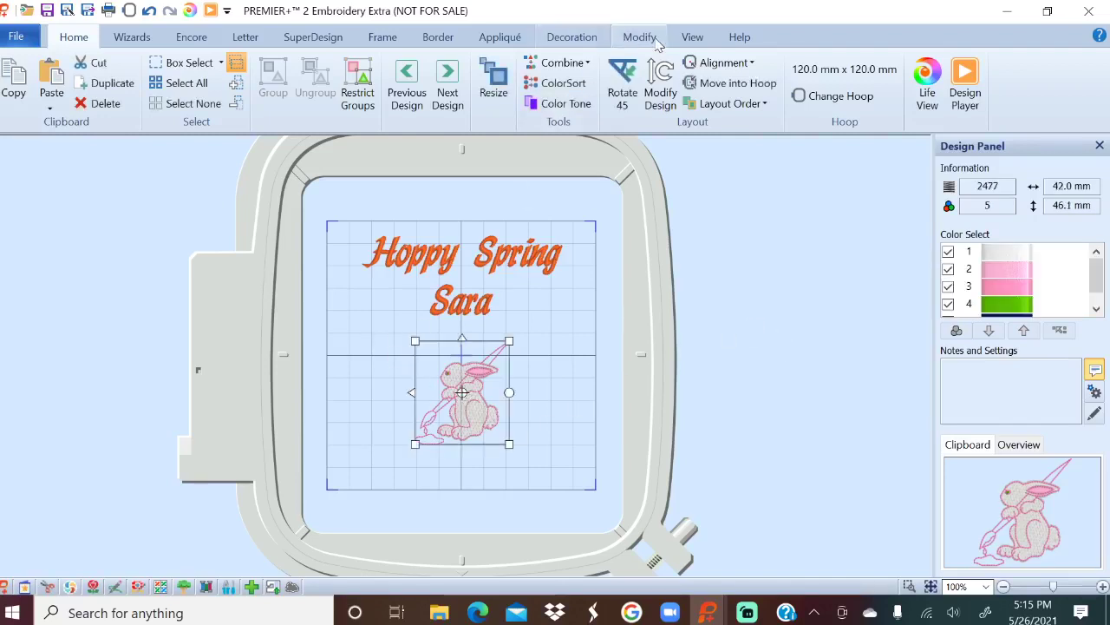
Open the pasted bunny in stitch editing, clear the selection, and zoom to 400%.
{"action": "left_click", "coordinate": [649, 37]}
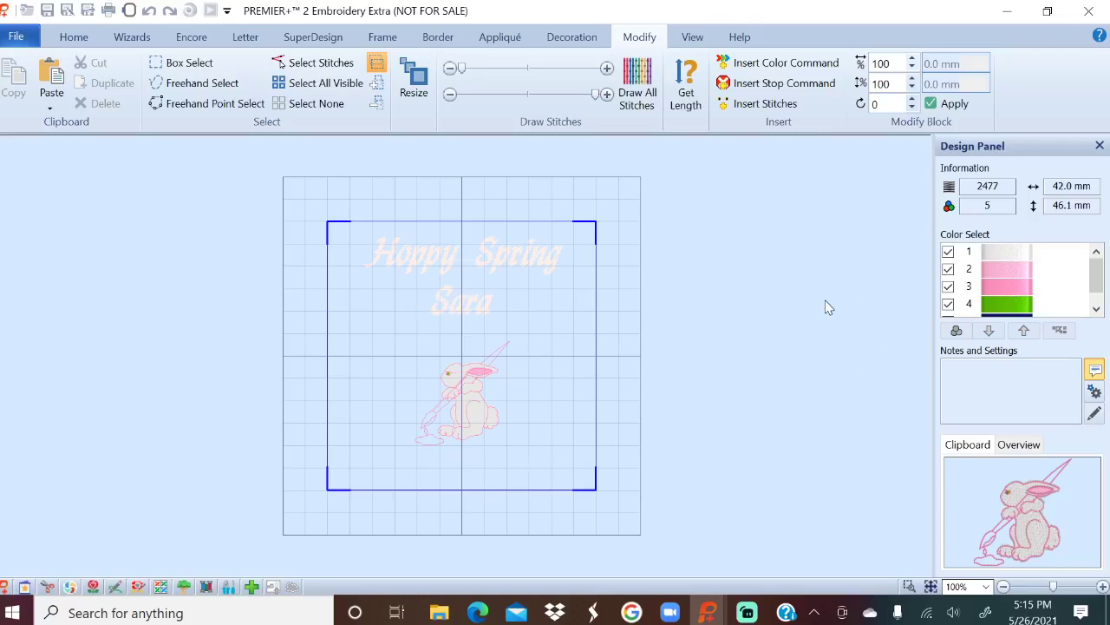
{"action": "left_click", "coordinate": [316, 84]}
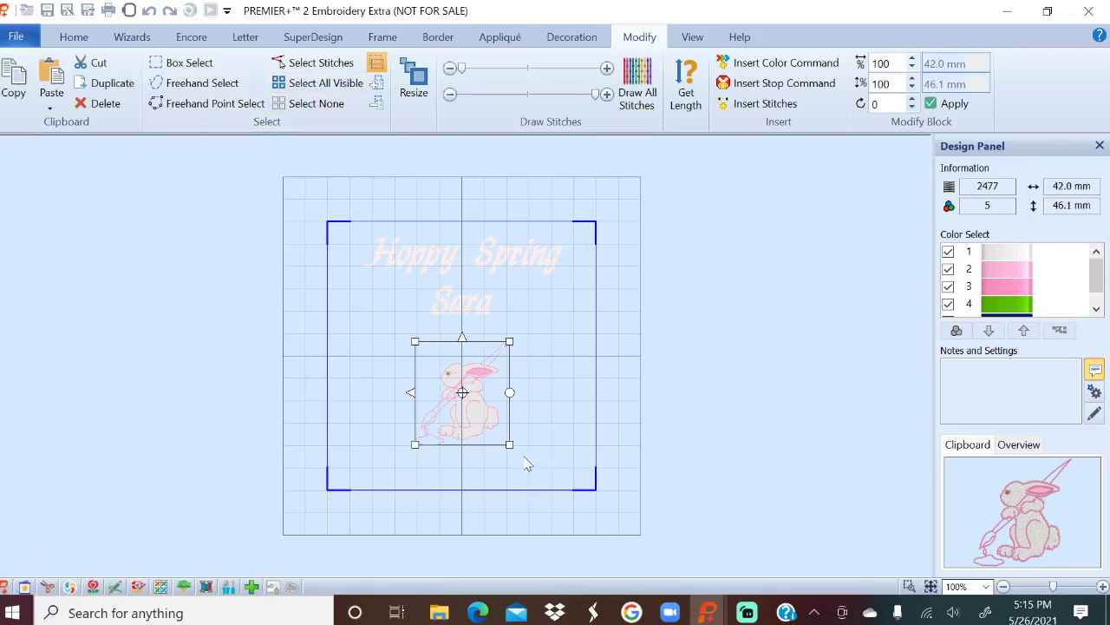
{"action": "left_click", "coordinate": [249, 278]}
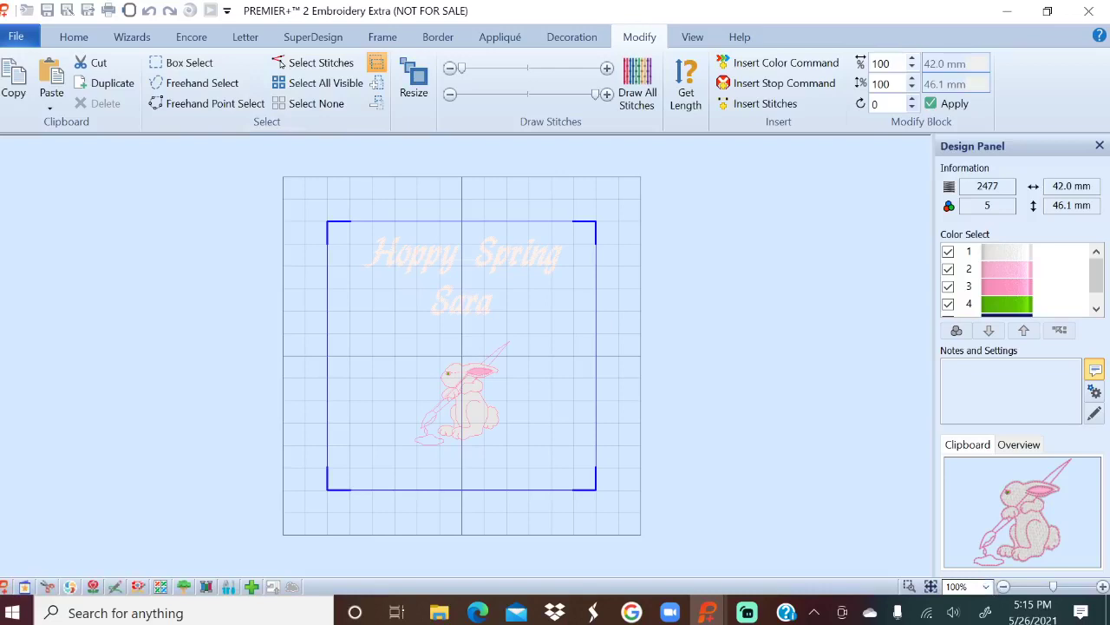
{"action": "left_click", "coordinate": [985, 587]}
{"action": "left_click", "coordinate": [985, 588]}
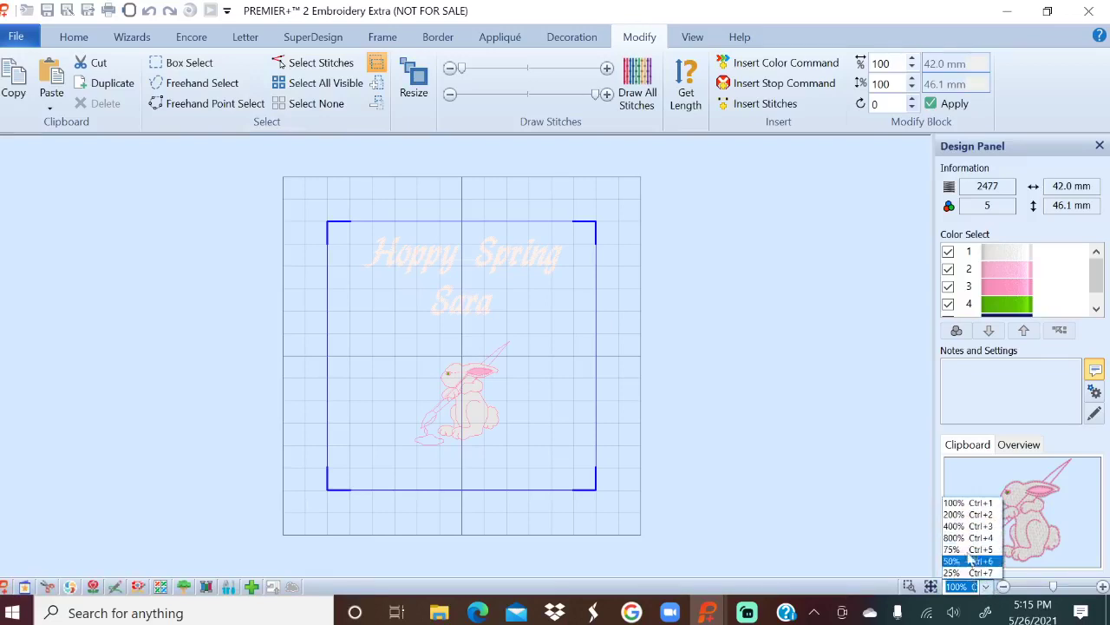
{"action": "left_click", "coordinate": [965, 525]}
Limit drawn stitches to the bunny's pink outline, select them, and cut them to the clipboard.
{"action": "scroll", "coordinate": [630, 360], "scroll_direction": "down", "scroll_amount": 3}
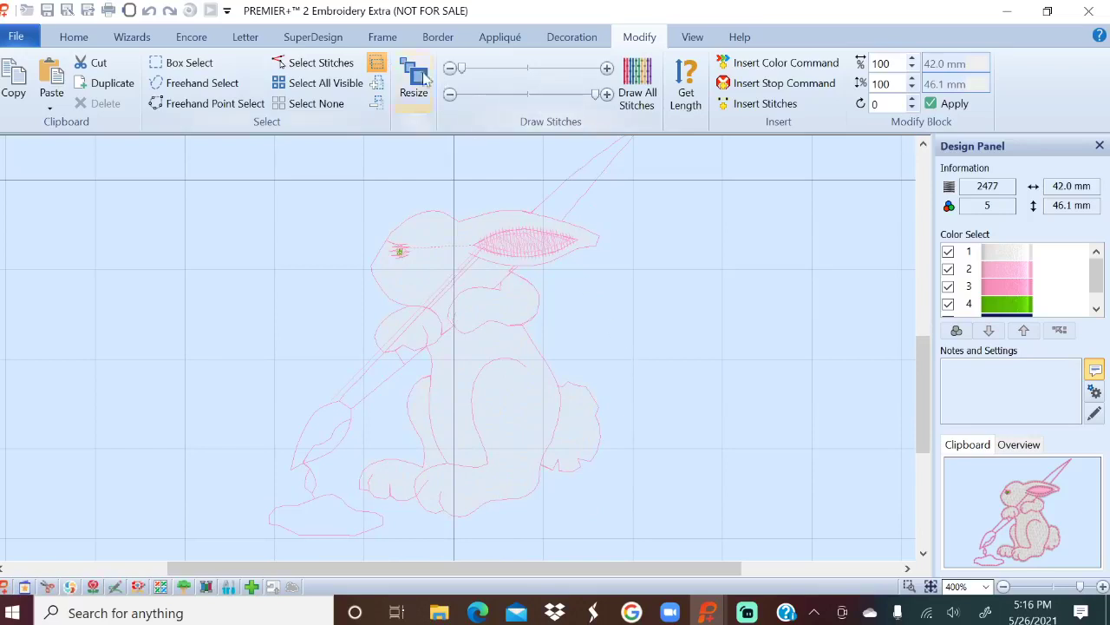
{"action": "mouse_move", "coordinate": [467, 74]}
{"action": "left_mouse_down"}
{"action": "mouse_move", "coordinate": [591, 89]}
{"action": "mouse_move", "coordinate": [563, 85]}
{"action": "left_mouse_up"}
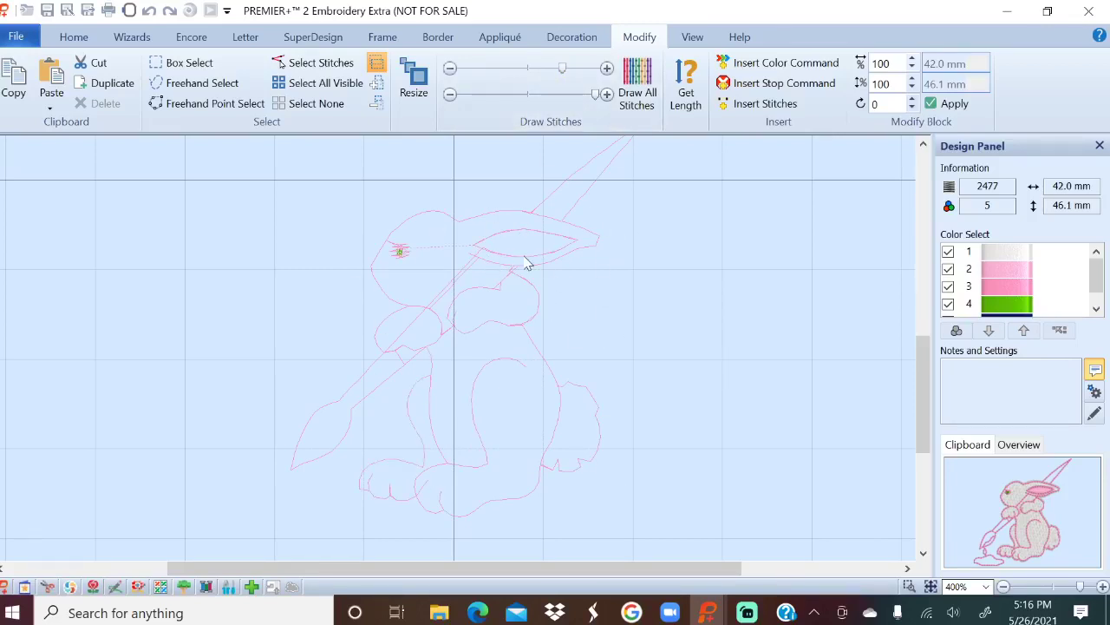
{"action": "left_click", "coordinate": [350, 90]}
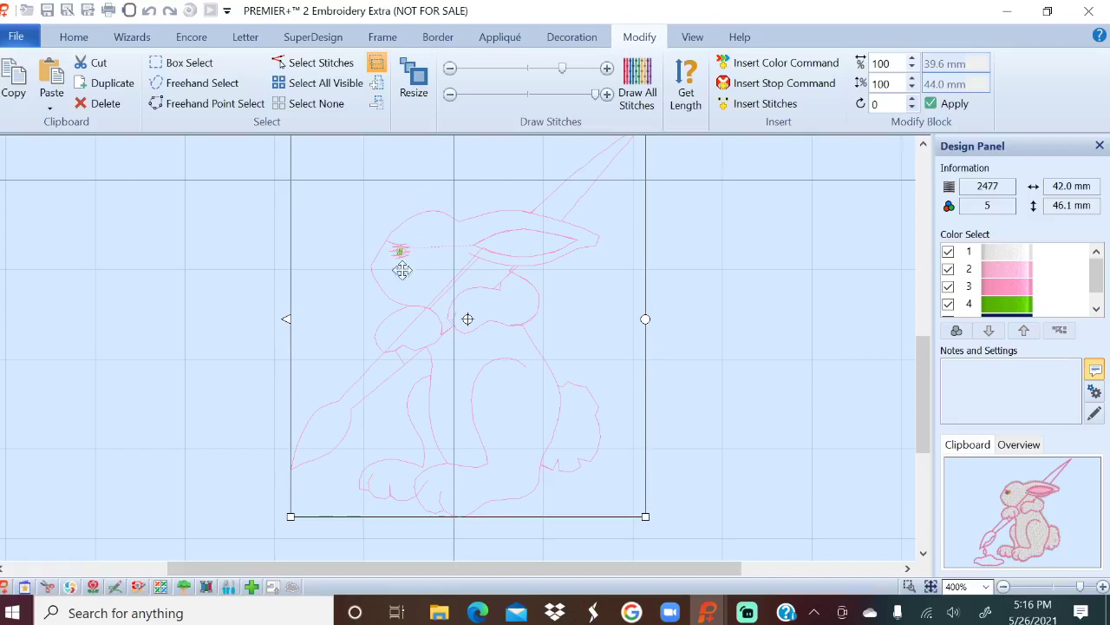
{"action": "left_click", "coordinate": [98, 67]}
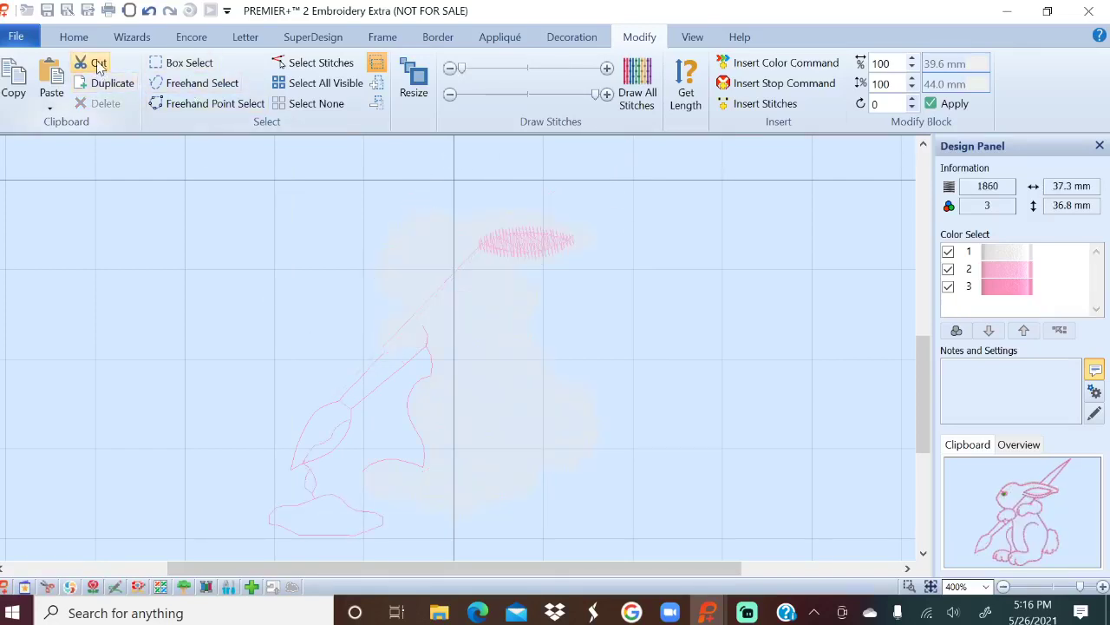
Delete the remaining filled bunny and paste the outline-only bunny back in.
{"action": "left_click", "coordinate": [73, 37]}
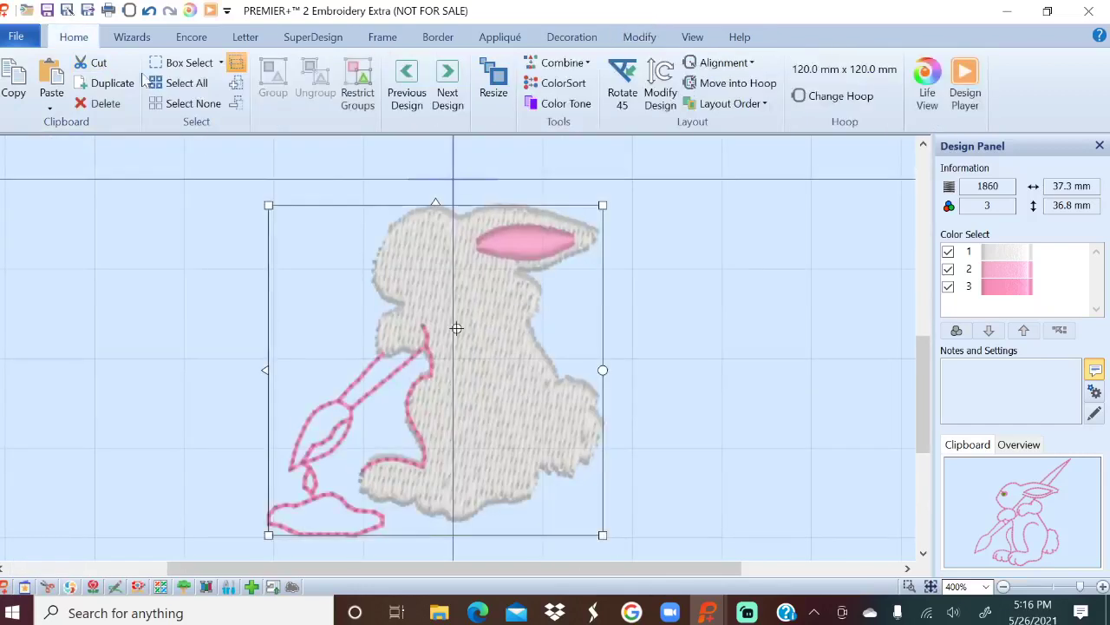
{"action": "scroll", "coordinate": [813, 416], "scroll_direction": "up", "scroll_amount": 3}
{"action": "scroll", "coordinate": [813, 426], "scroll_direction": "down", "scroll_amount": 3}
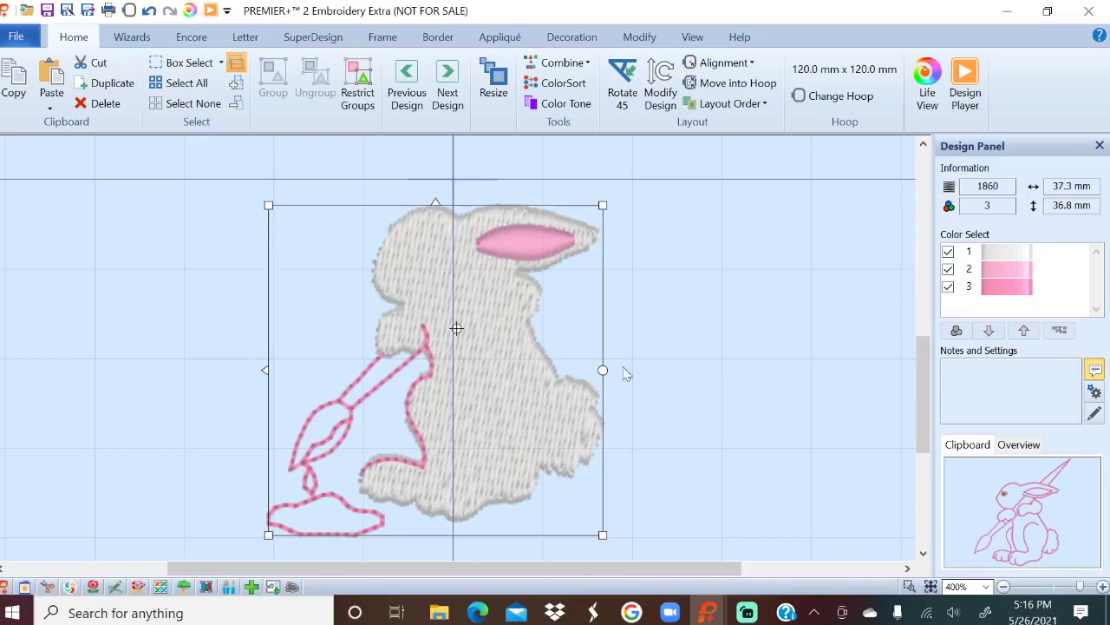
{"action": "key", "text": "Delete"}
{"action": "scroll", "coordinate": [529, 347], "scroll_direction": "down", "scroll_amount": 1}
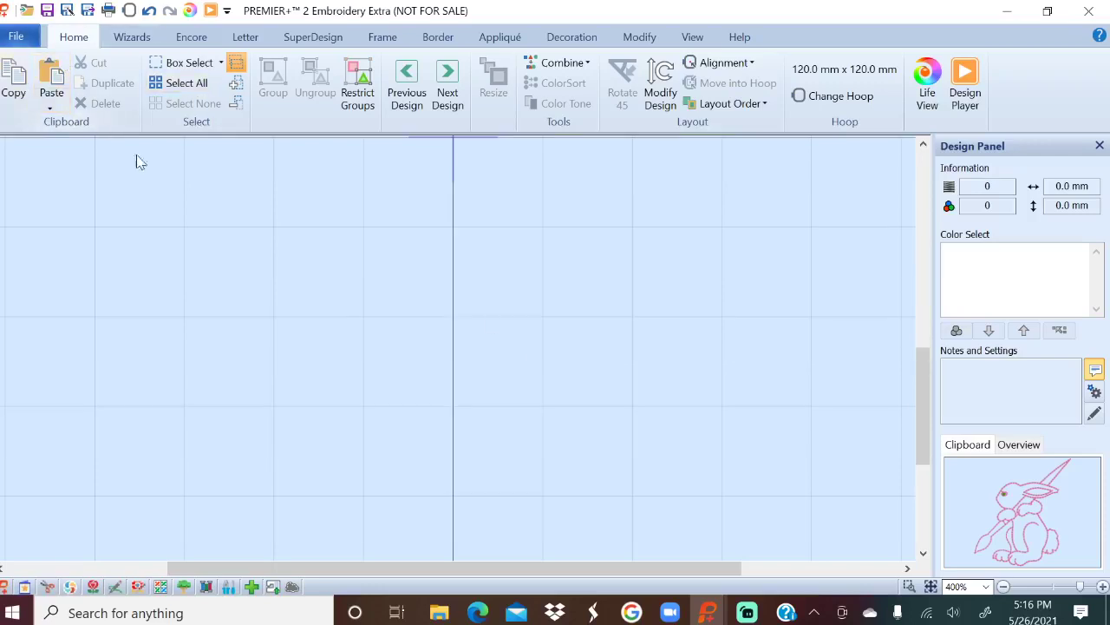
{"action": "left_click", "coordinate": [51, 78]}
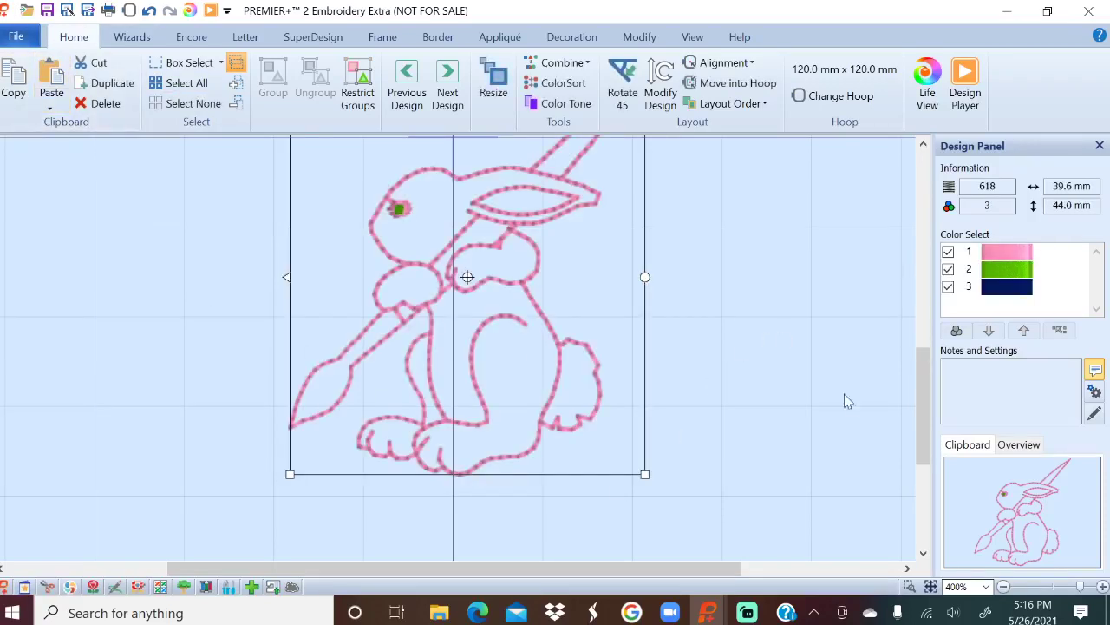
{"action": "scroll", "coordinate": [837, 395], "scroll_direction": "up", "scroll_amount": 1}
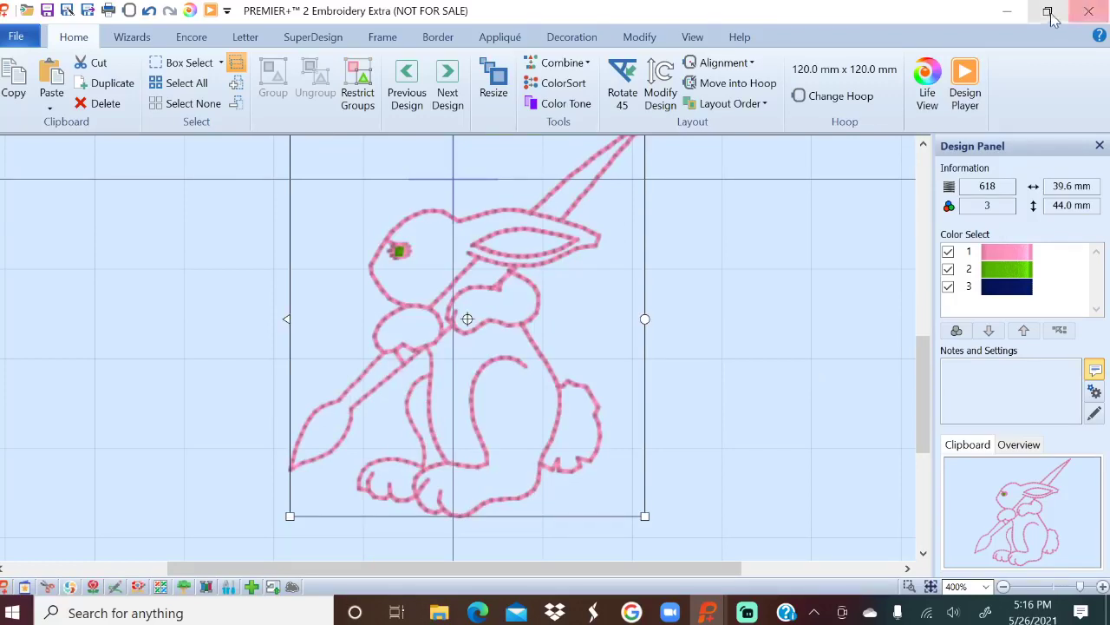
Leave stitch editing and delete the outline bunny.
{"action": "left_click", "coordinate": [639, 36]}
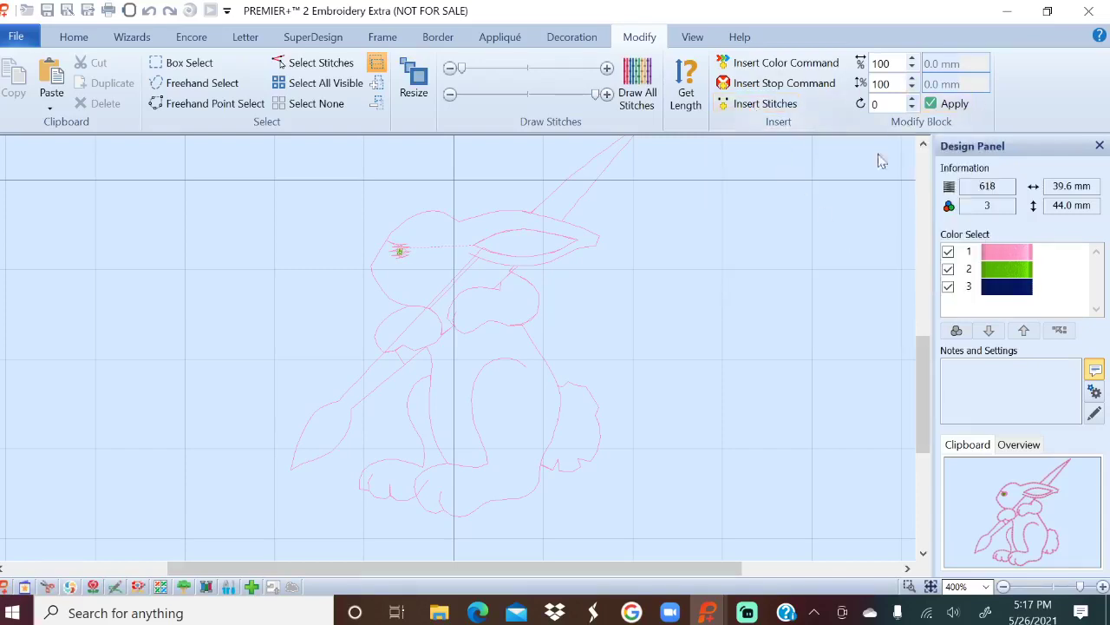
{"action": "left_click", "coordinate": [73, 37]}
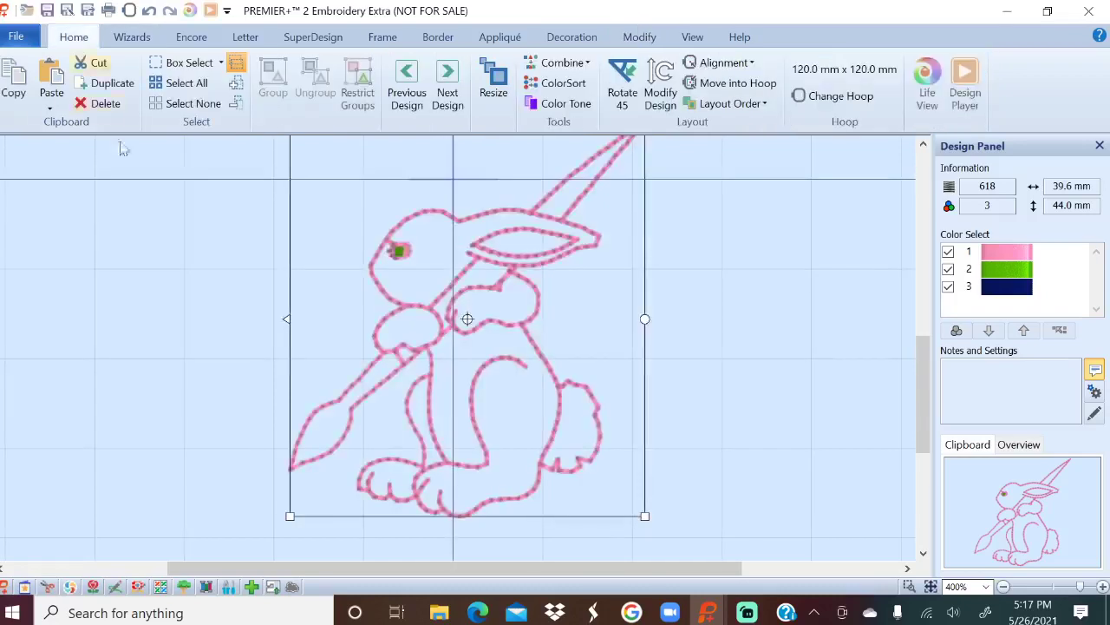
{"action": "key", "text": "Delete"}
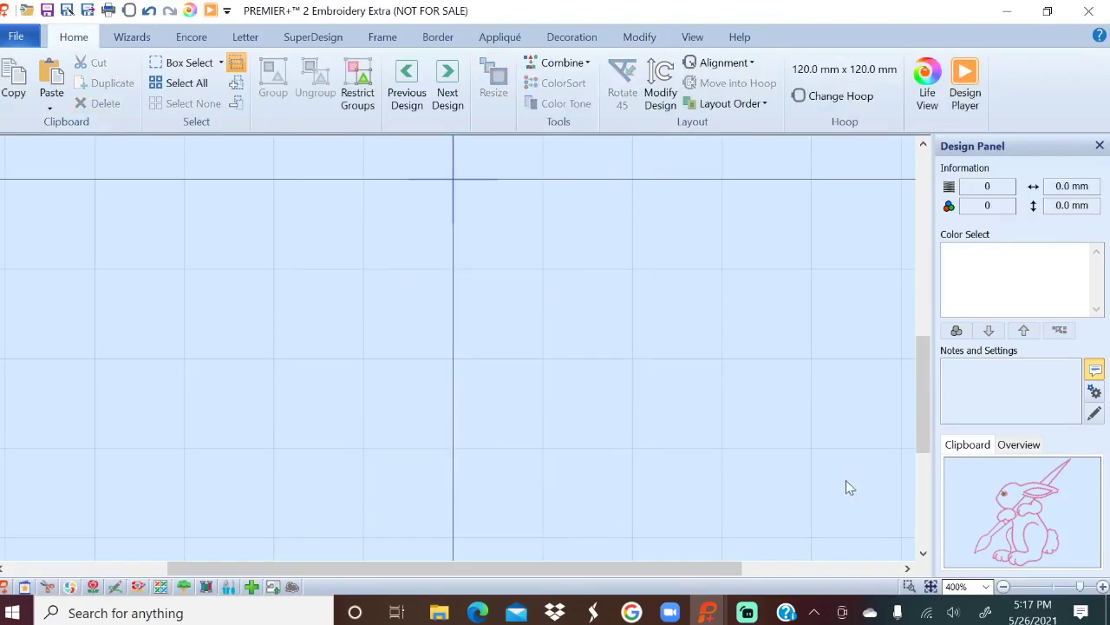
Delete the Sara and Happy Spring lettering, leaving the hoop empty.
{"action": "scroll", "coordinate": [845, 483], "scroll_direction": "up", "scroll_amount": 5}
{"action": "left_click", "coordinate": [495, 290]}
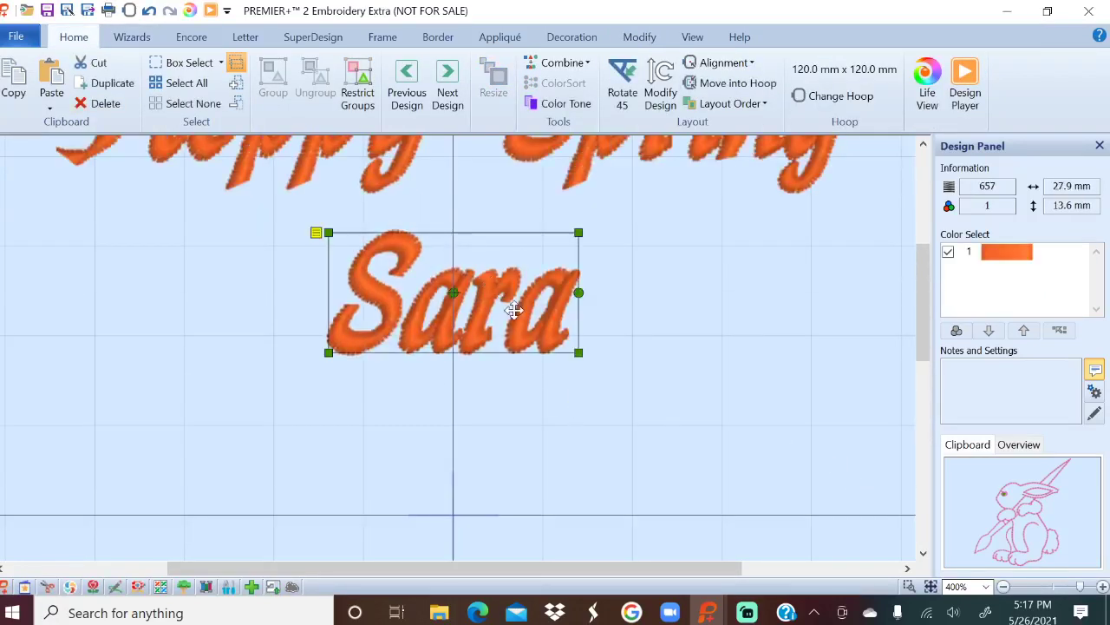
{"action": "key", "text": "Delete"}
{"action": "left_click", "coordinate": [775, 171]}
{"action": "key", "text": "Delete"}
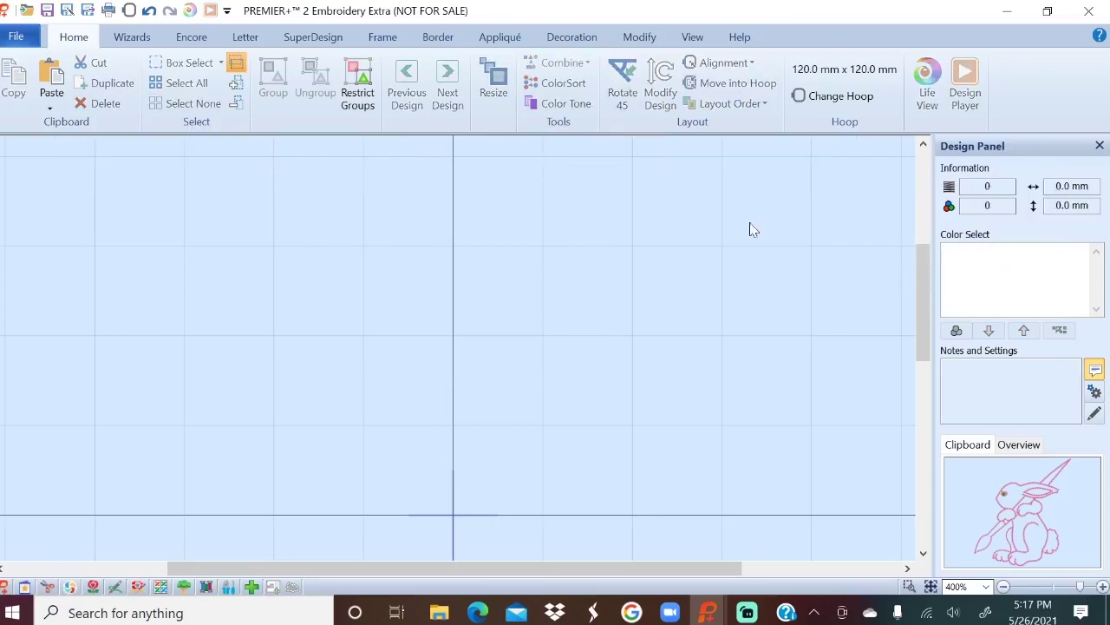
Start File > Insert and browse to Documents > Premier+2 > Samples > Premier+2Emb > Stitch2.
{"action": "left_click", "coordinate": [14, 34]}
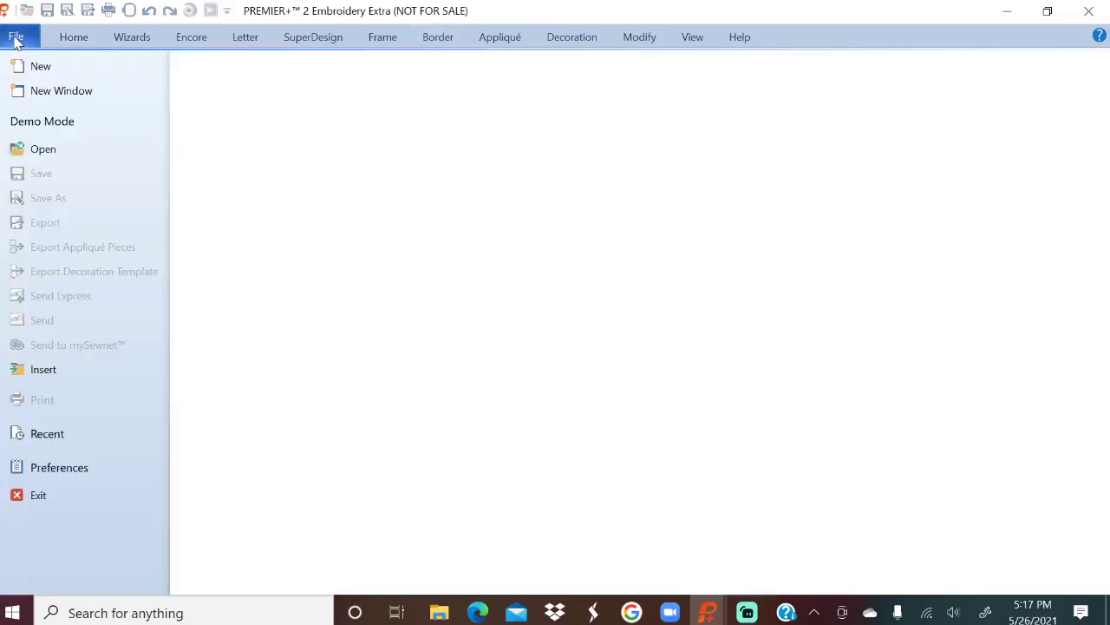
{"action": "left_click", "coordinate": [45, 371]}
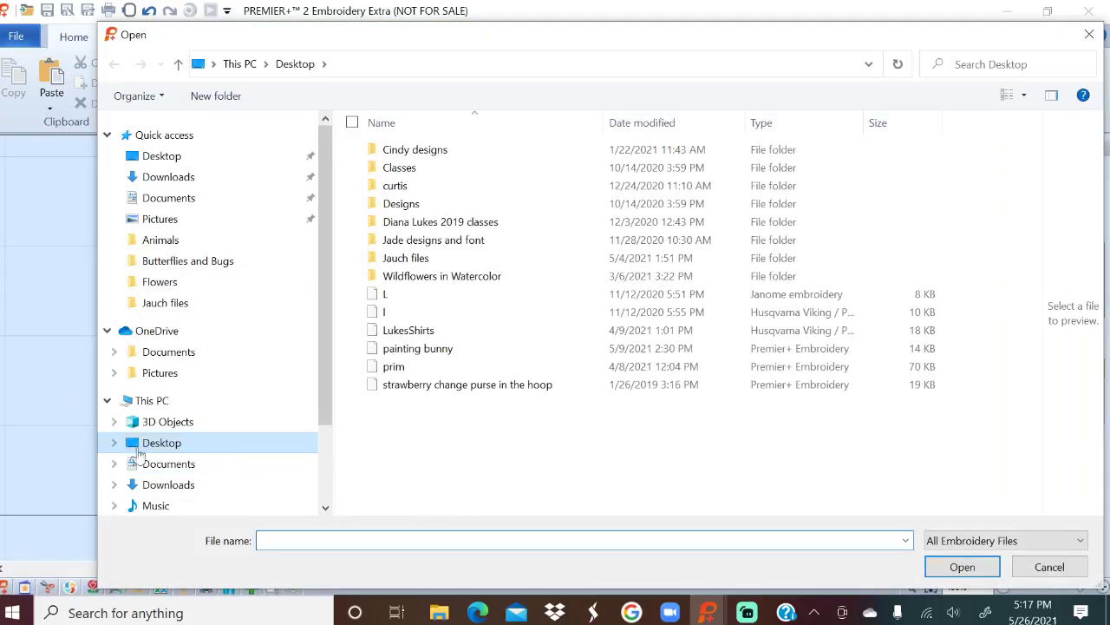
{"action": "left_click", "coordinate": [113, 464]}
{"action": "scroll", "coordinate": [116, 469], "scroll_direction": "down", "scroll_amount": 1}
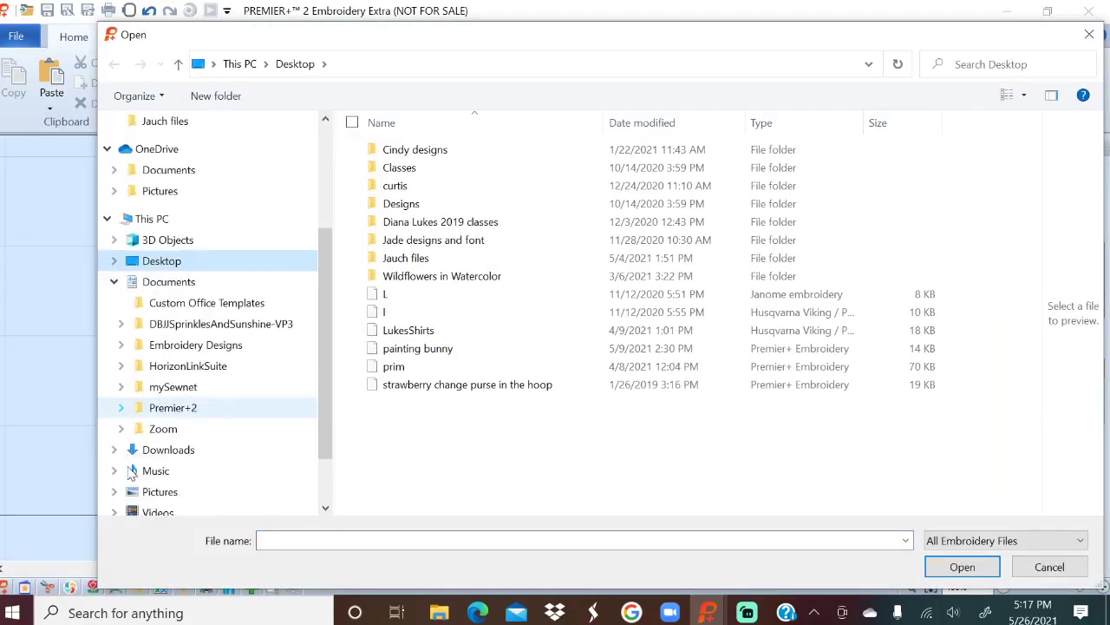
{"action": "left_click", "coordinate": [122, 407]}
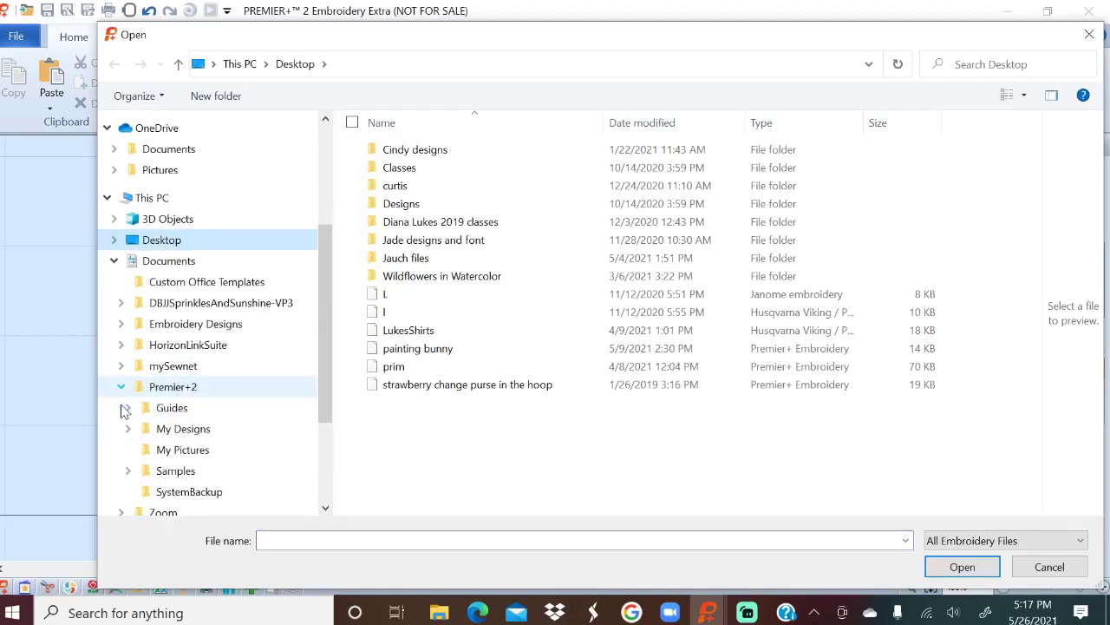
{"action": "left_click", "coordinate": [128, 470]}
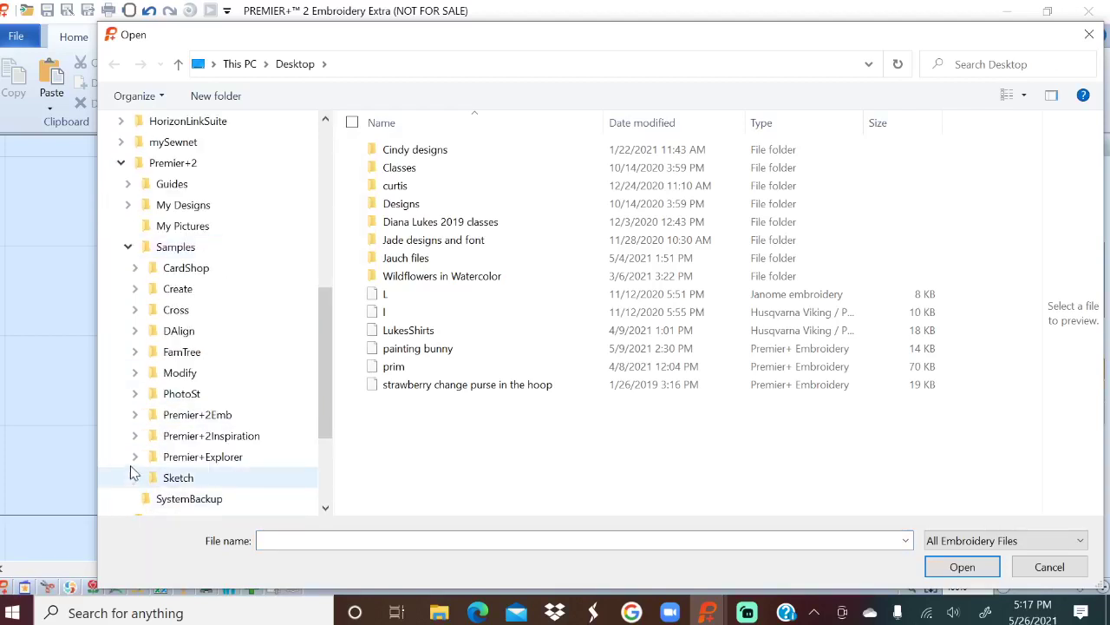
{"action": "left_click", "coordinate": [134, 415]}
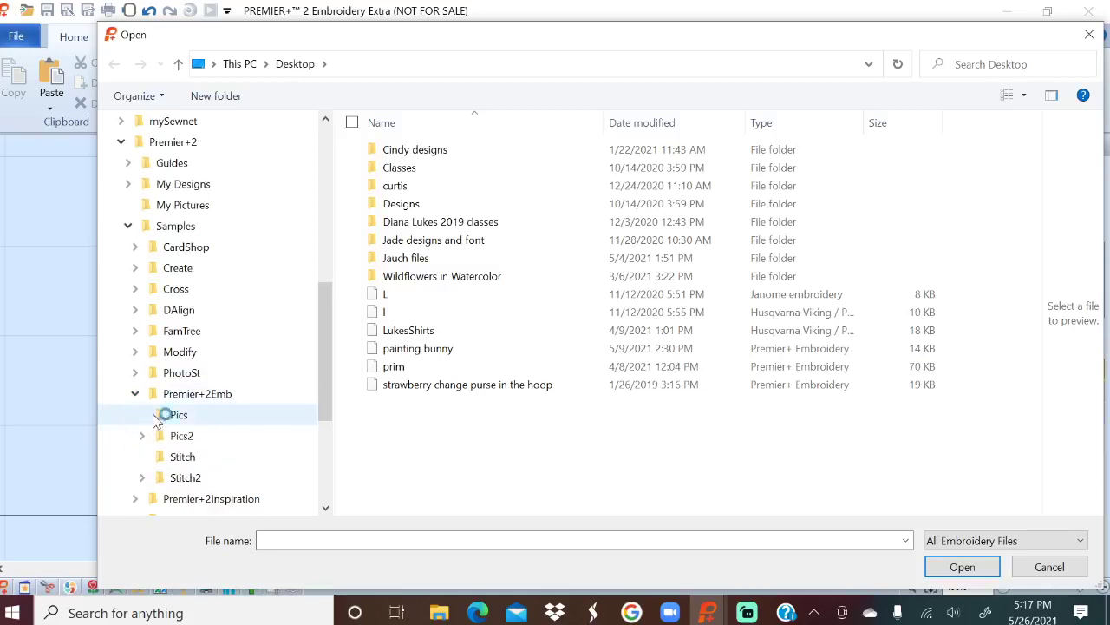
{"action": "left_click", "coordinate": [189, 479]}
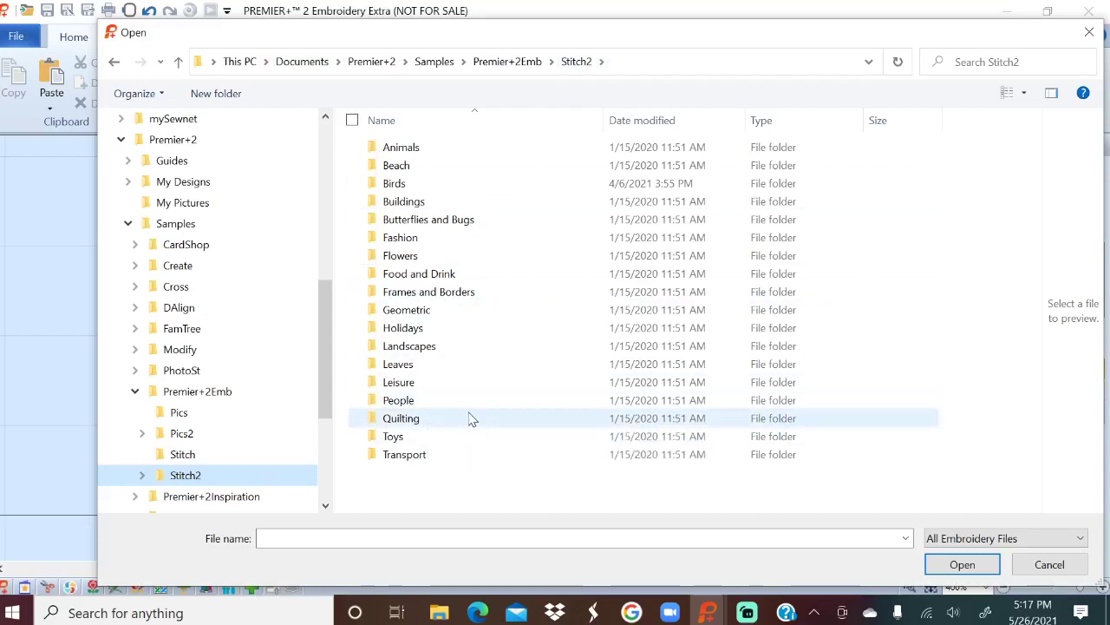
Peek into the Leaves sample folder, then go back up to Stitch2.
{"action": "left_click", "coordinate": [414, 371]}
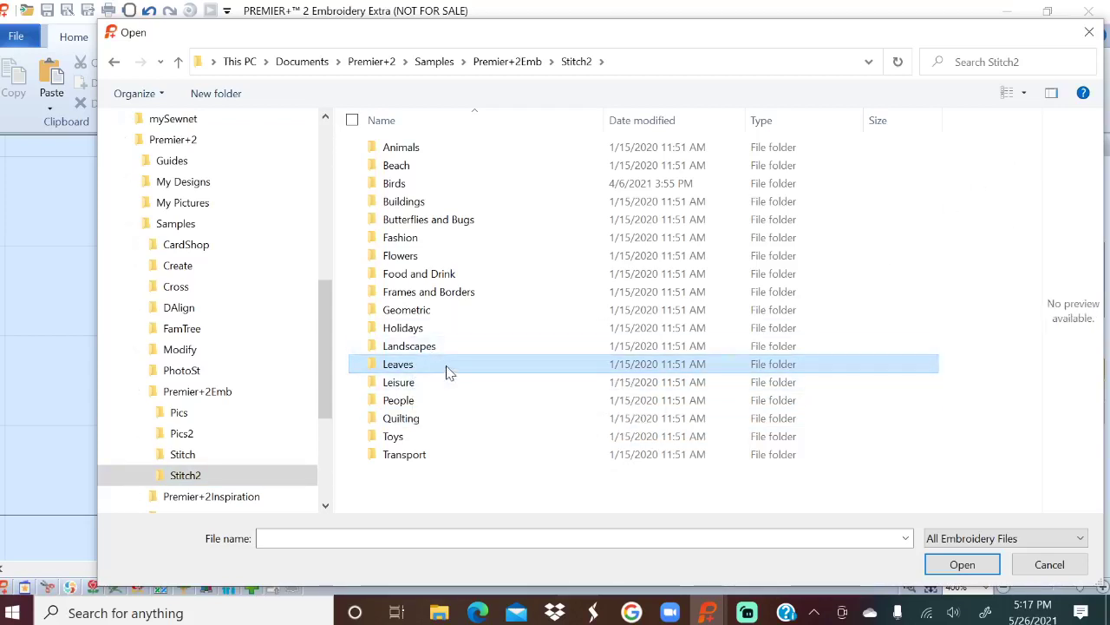
{"action": "double_click", "coordinate": [449, 369]}
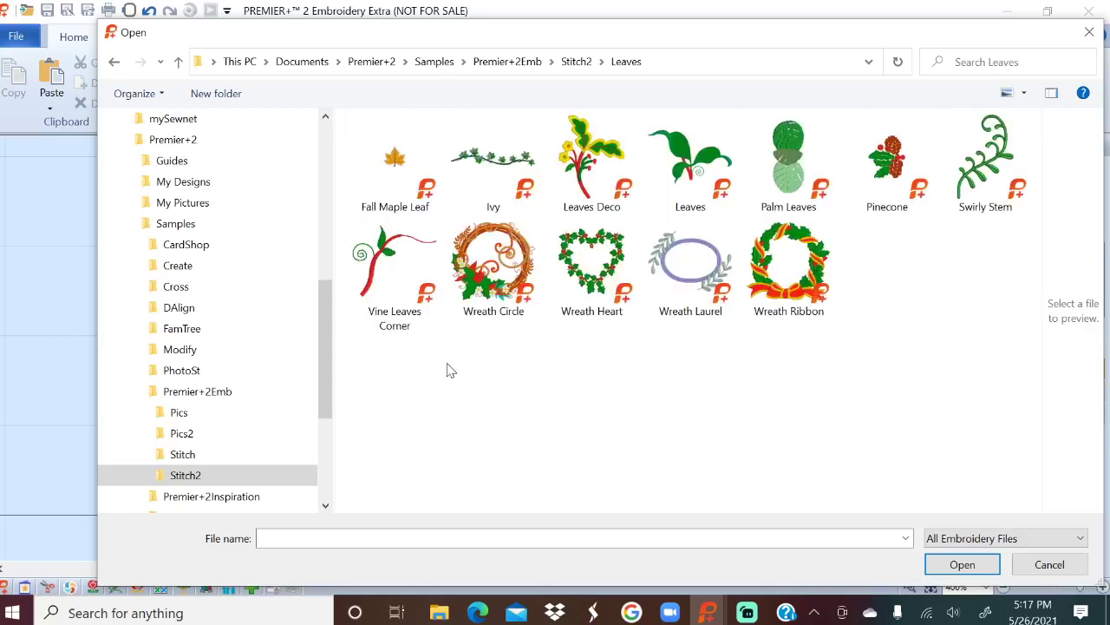
{"action": "left_click", "coordinate": [576, 61]}
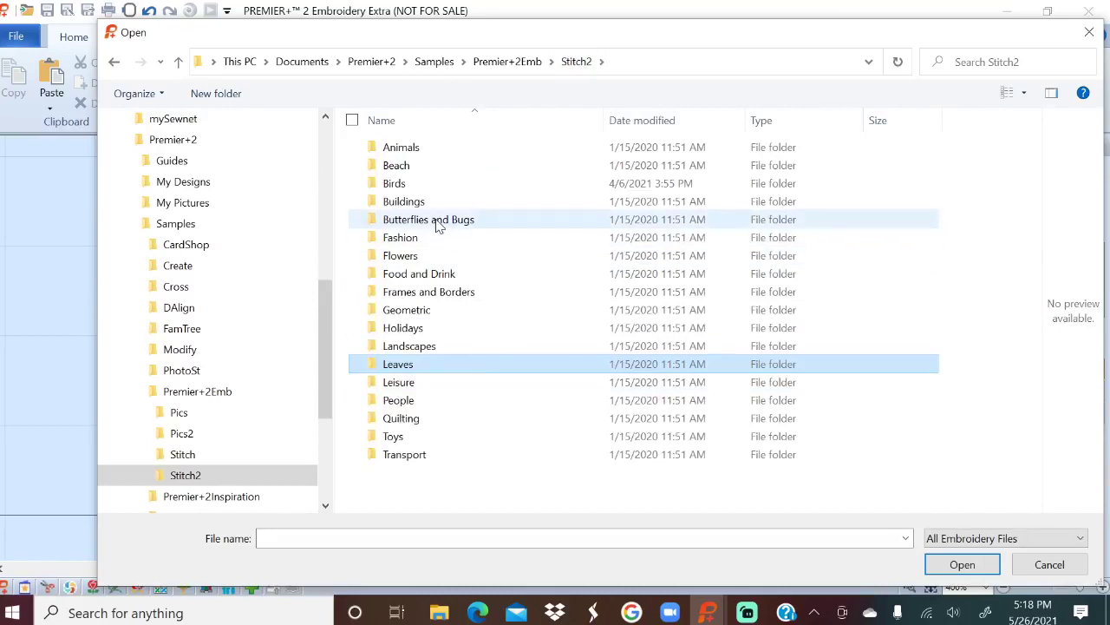
Insert the Lady Bug design from the Butterflies and Bugs samples folder.
{"action": "double_click", "coordinate": [441, 219]}
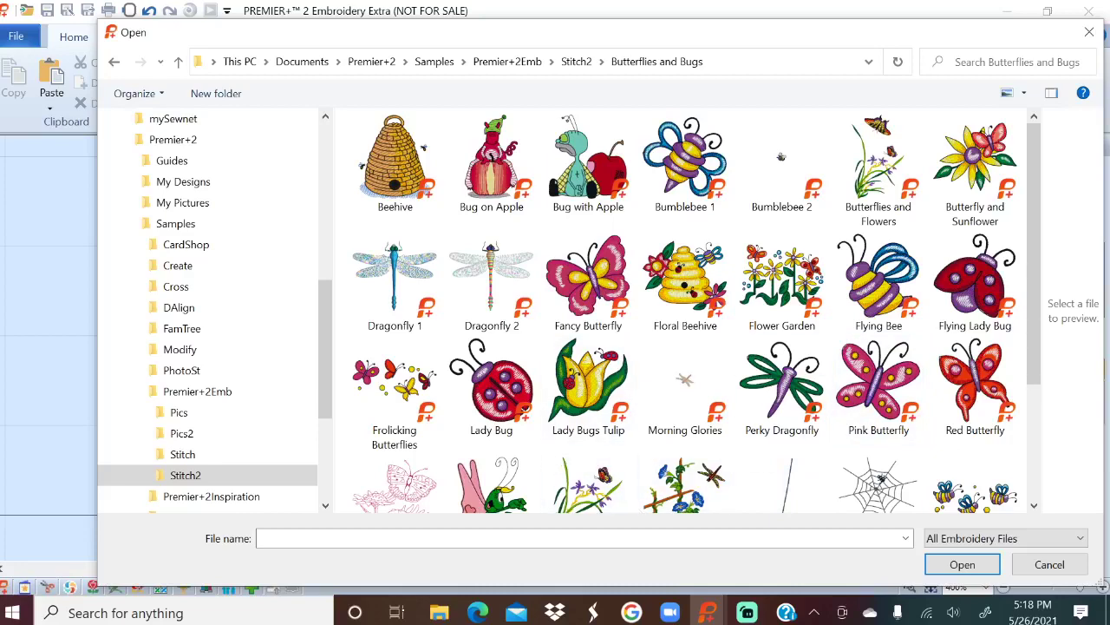
{"action": "scroll", "coordinate": [1035, 267], "scroll_direction": "down", "scroll_amount": 3}
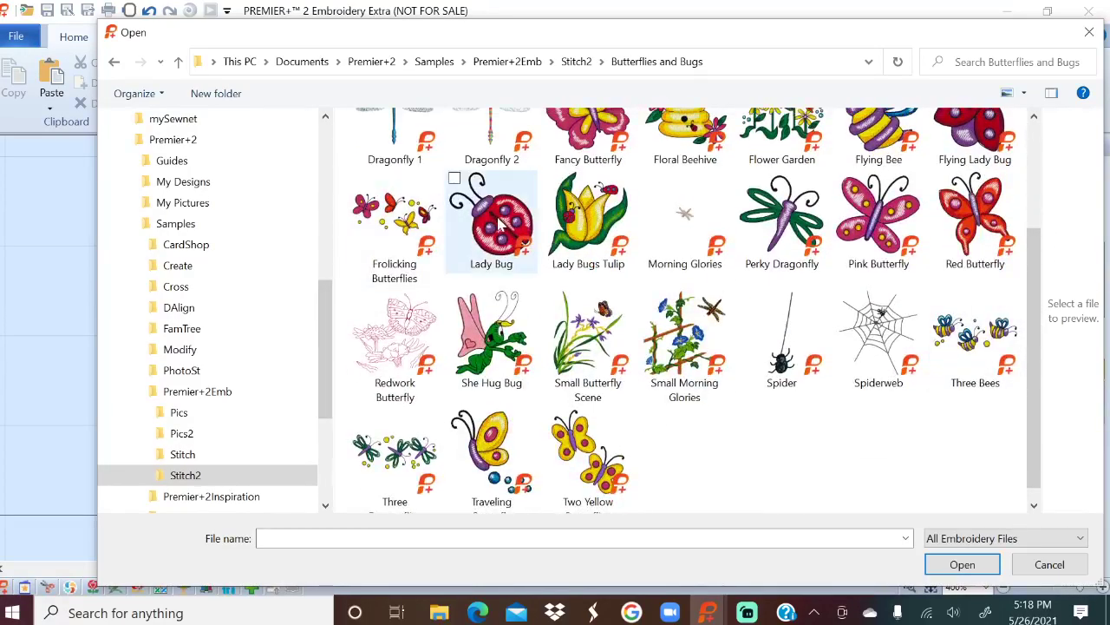
{"action": "left_click", "coordinate": [499, 224]}
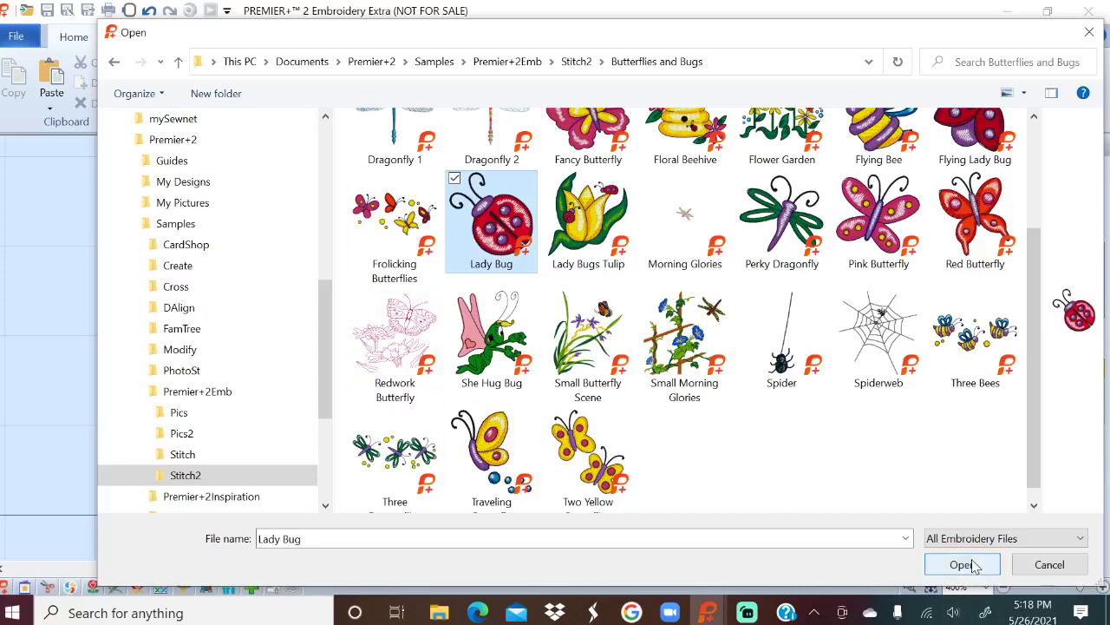
{"action": "left_click", "coordinate": [963, 565]}
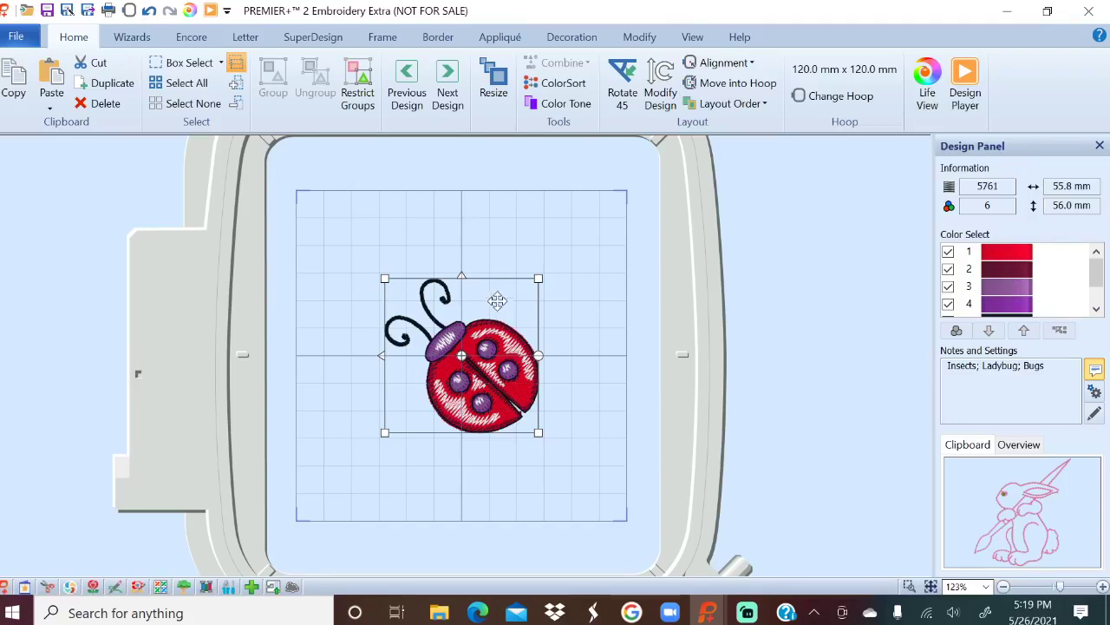
Resize the ladybug from its corner to about 150.6 × 151.3 mm, repositioning it midway.
{"action": "left_click", "coordinate": [497, 80]}
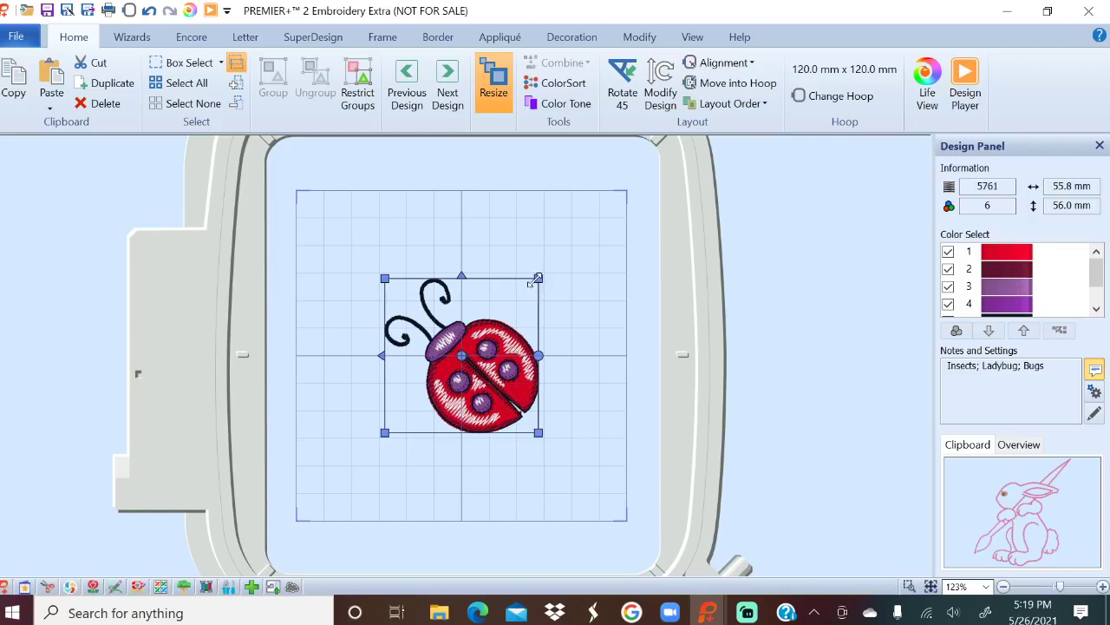
{"action": "left_click_drag", "start_coordinate": [535, 281], "coordinate": [696, 153]}
{"action": "left_click_drag", "start_coordinate": [586, 252], "coordinate": [467, 339]}
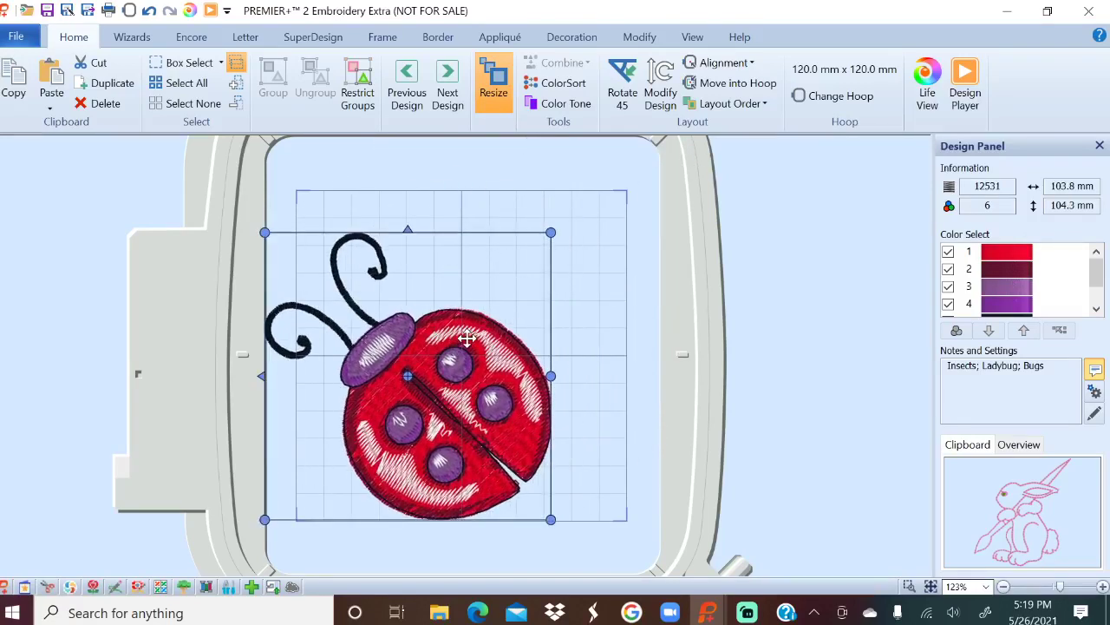
{"action": "left_click_drag", "start_coordinate": [550, 232], "coordinate": [779, 102]}
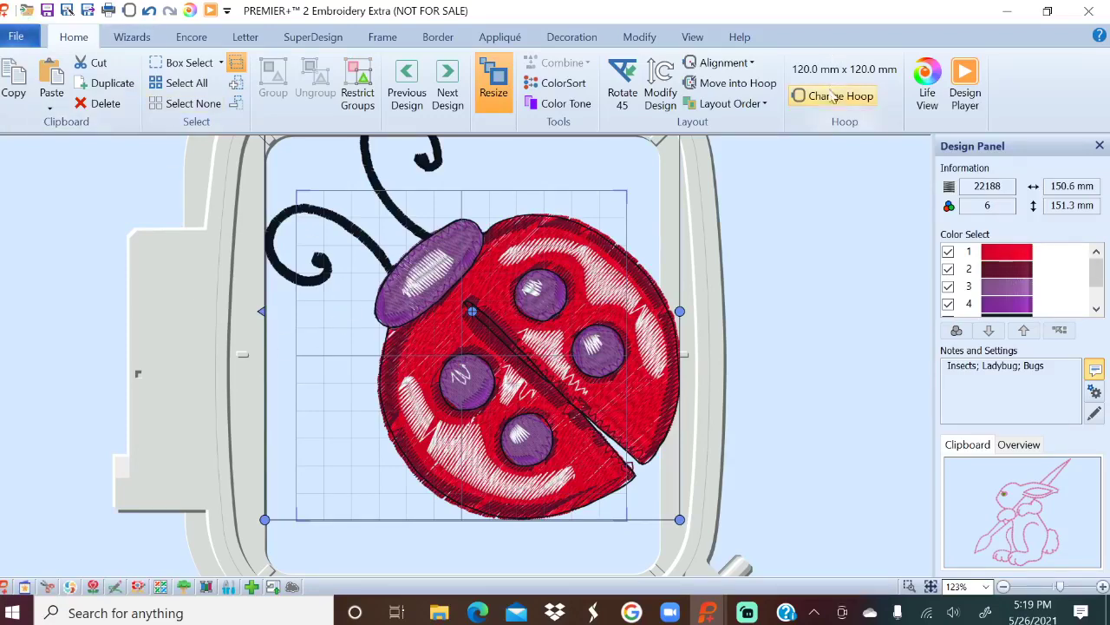
Switch to the 200mm x 200mm Quilter's Hoop and nudge the ladybug slightly left.
{"action": "left_click", "coordinate": [803, 100]}
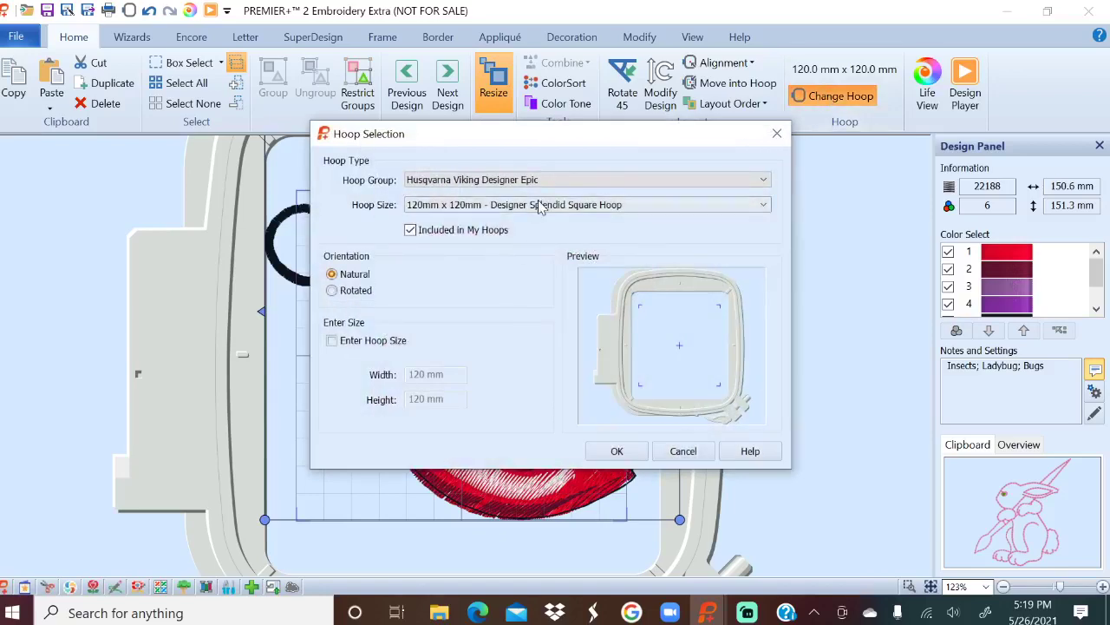
{"action": "left_click", "coordinate": [535, 208]}
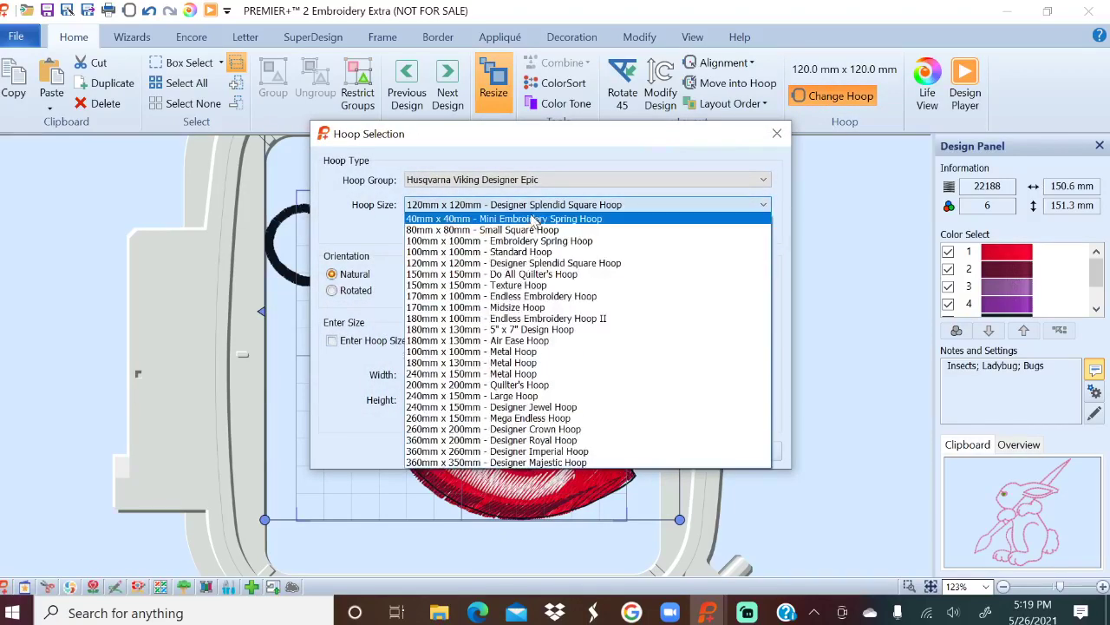
{"action": "left_click", "coordinate": [484, 334]}
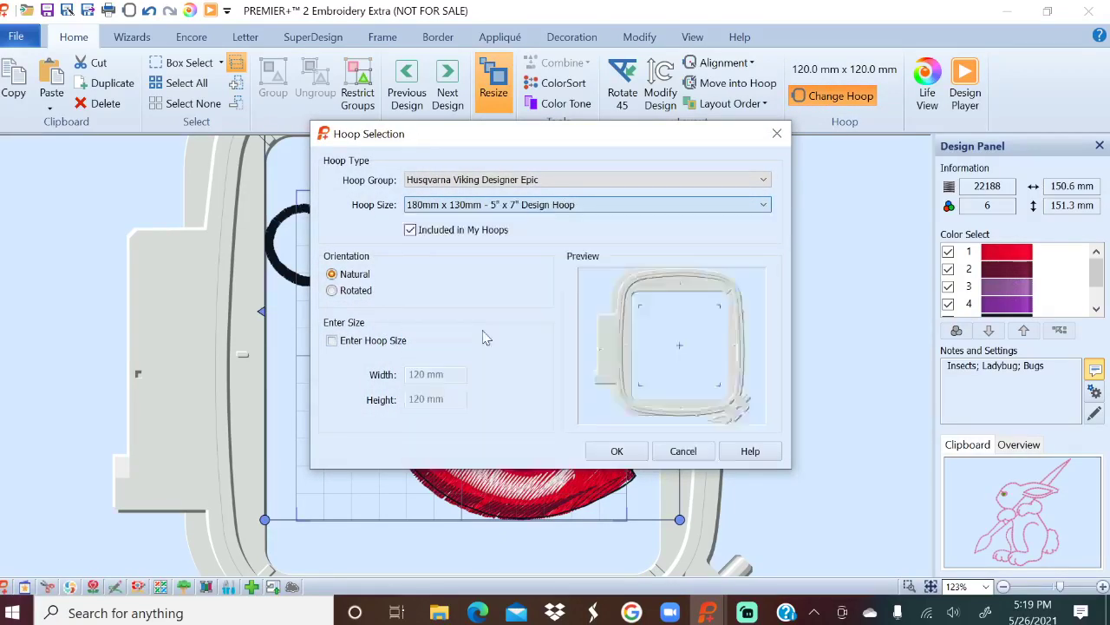
{"action": "left_click", "coordinate": [537, 209]}
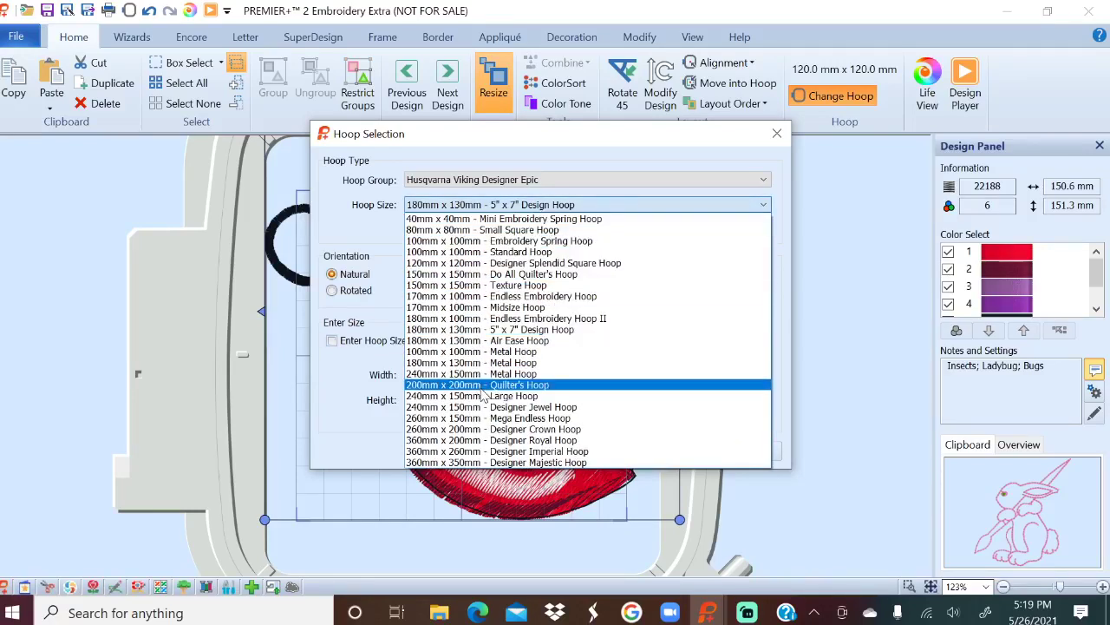
{"action": "left_click", "coordinate": [483, 387]}
{"action": "left_click", "coordinate": [630, 450]}
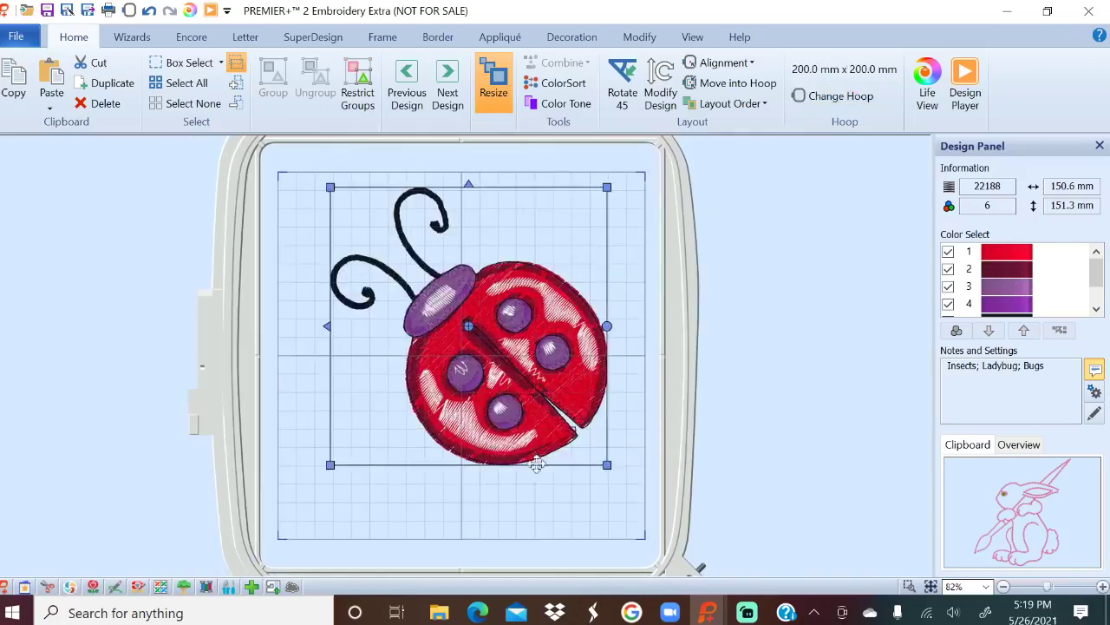
{"action": "left_click_drag", "start_coordinate": [506, 308], "coordinate": [474, 311]}
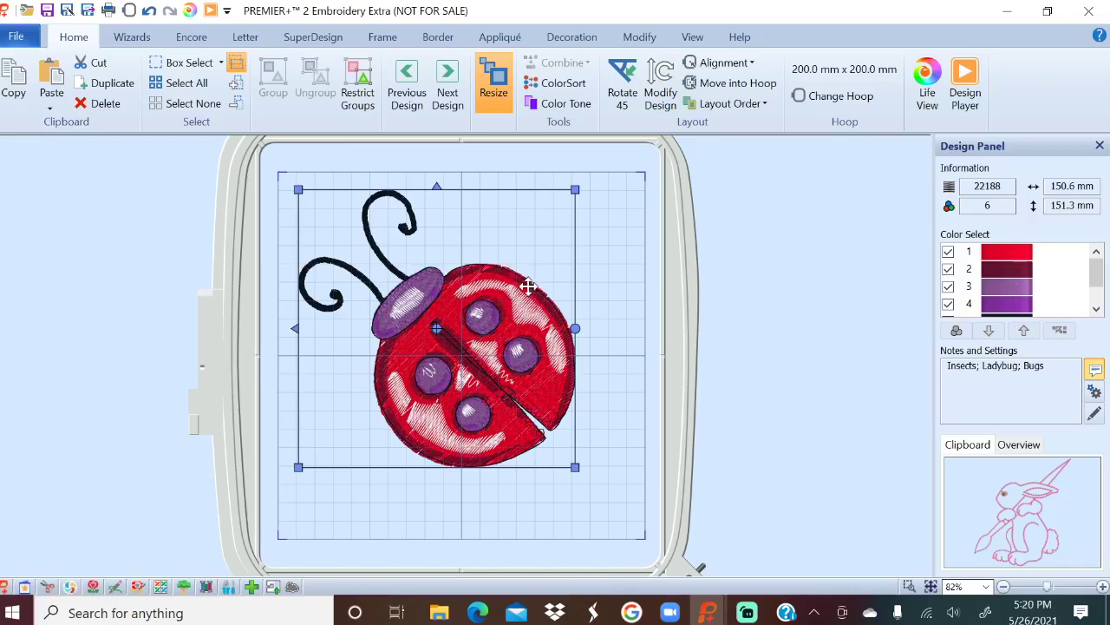
Zoom to 200% on the enlarged ladybug and bring up the Modify stitch-editing tools.
{"action": "left_click", "coordinate": [633, 40]}
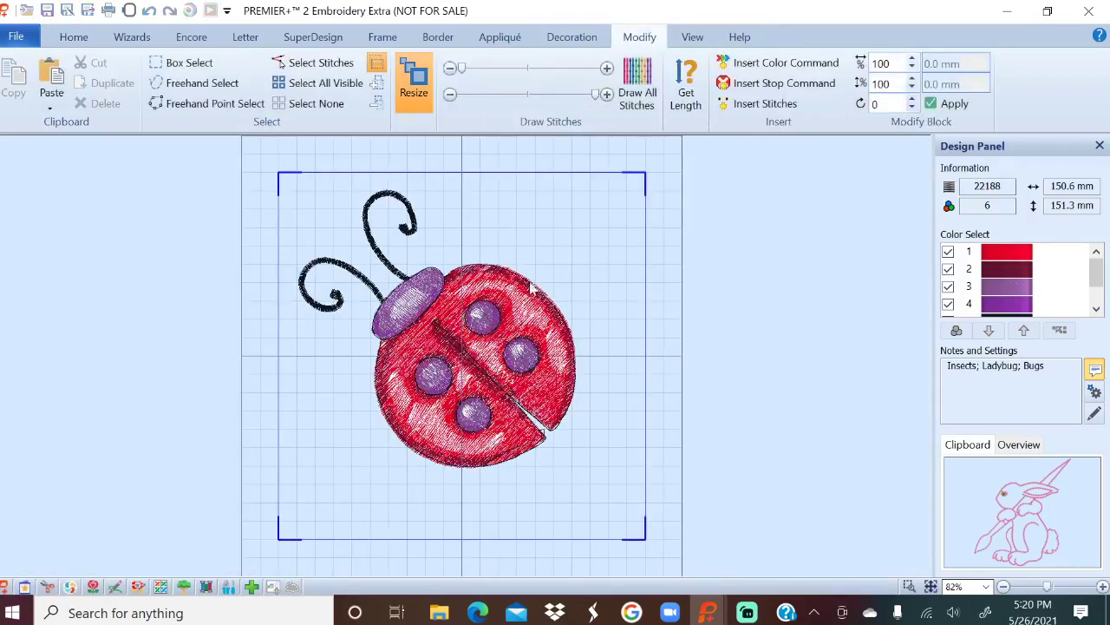
{"action": "left_click", "coordinate": [69, 38]}
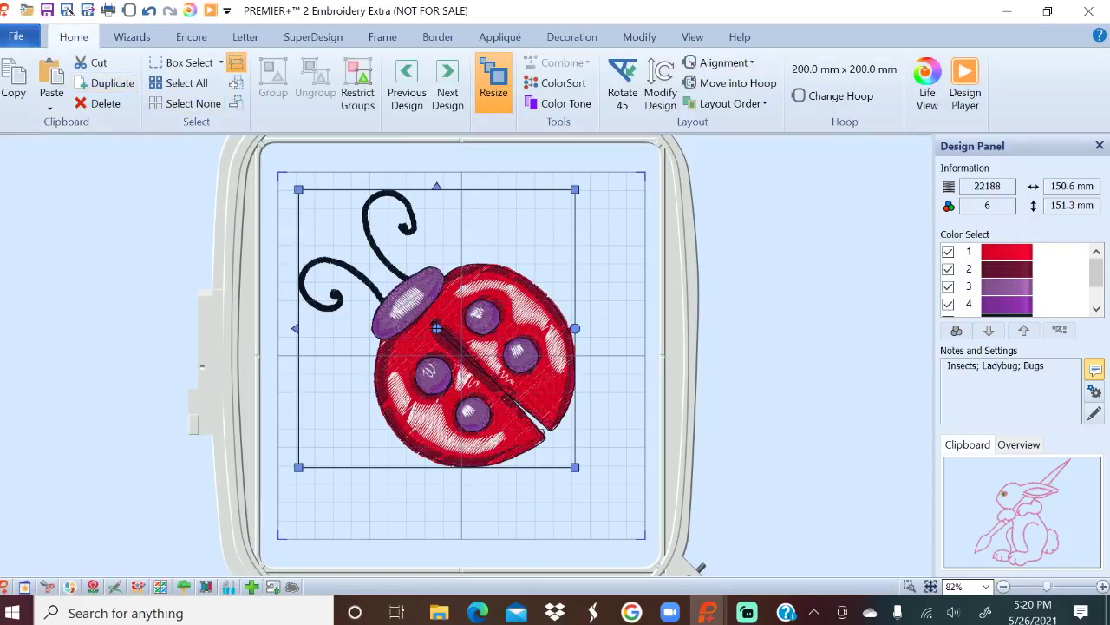
{"action": "left_click", "coordinate": [986, 587]}
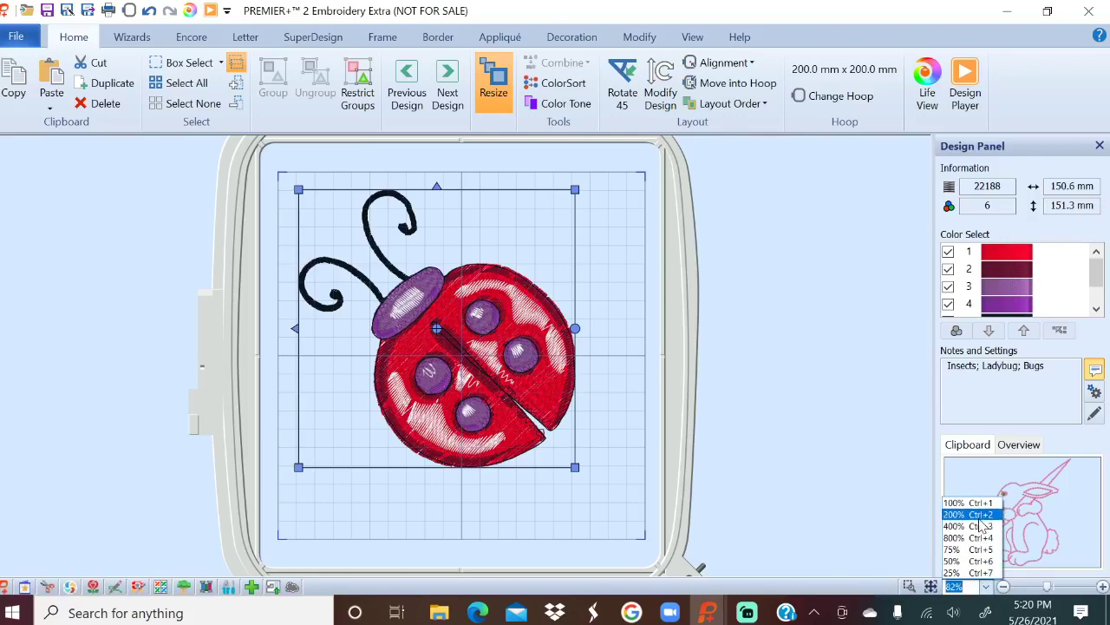
{"action": "left_click", "coordinate": [967, 514]}
{"action": "scroll", "coordinate": [798, 368], "scroll_direction": "up", "scroll_amount": 1}
{"action": "scroll", "coordinate": [800, 374], "scroll_direction": "up", "scroll_amount": 1}
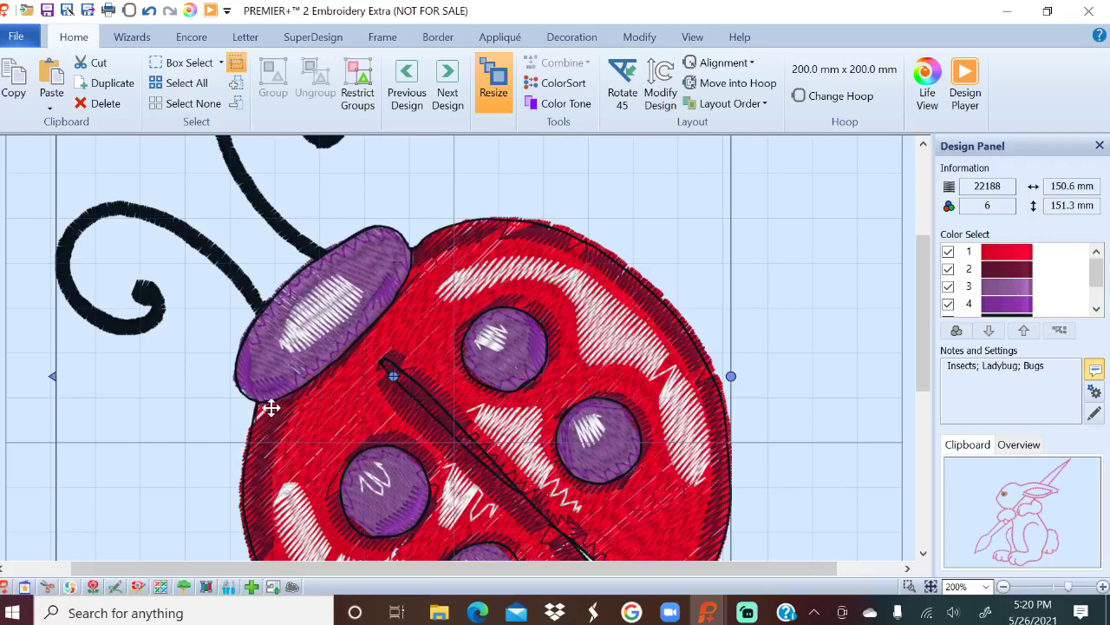
{"action": "scroll", "coordinate": [247, 425], "scroll_direction": "down", "scroll_amount": 5}
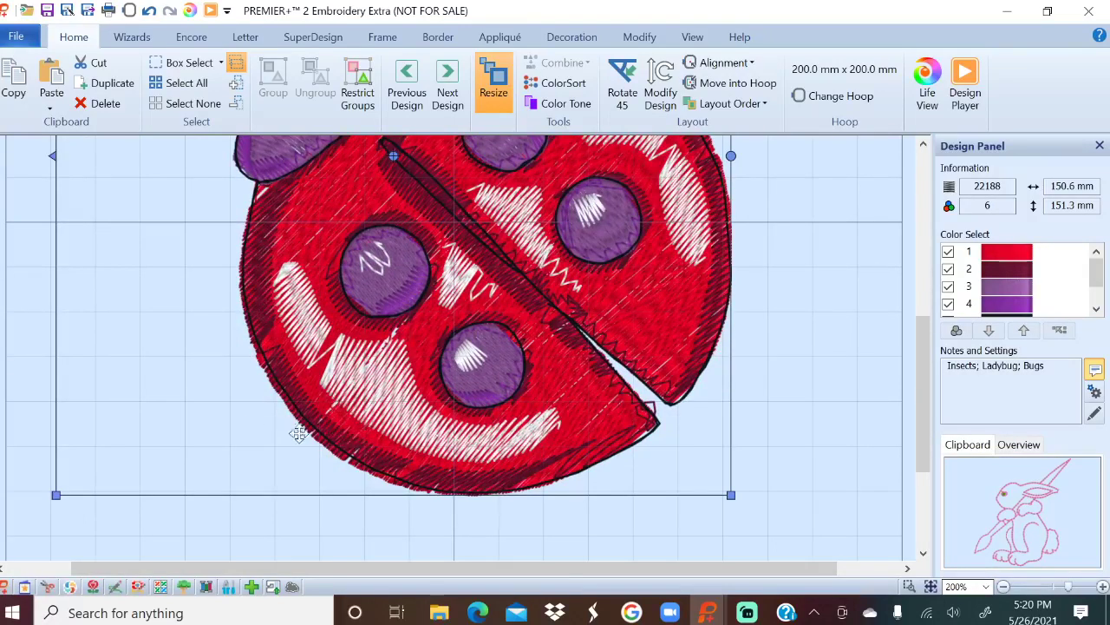
{"action": "scroll", "coordinate": [291, 419], "scroll_direction": "up", "scroll_amount": 1}
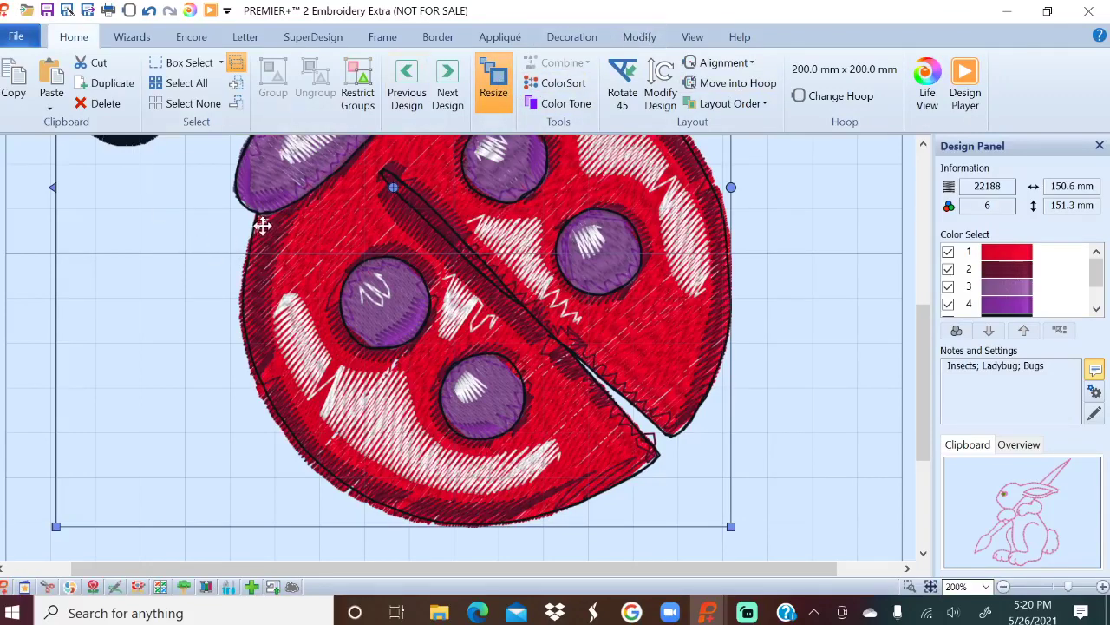
{"action": "left_click", "coordinate": [641, 40]}
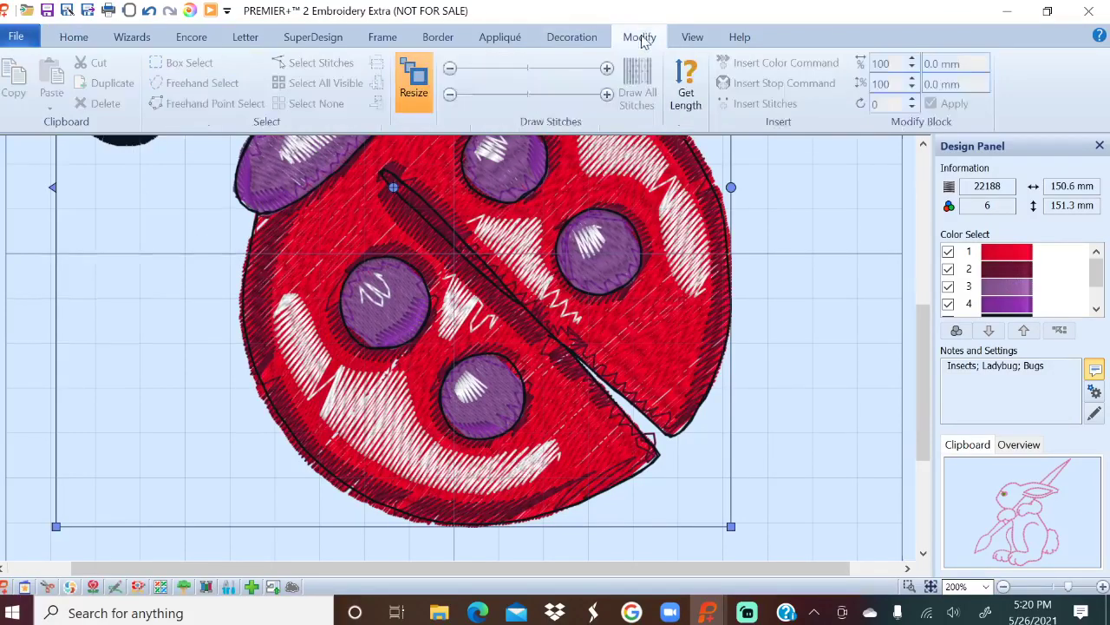
Insert extra stitches along the ladybug's upper-left edge, raising the count to 22214.
{"action": "left_click", "coordinate": [758, 104]}
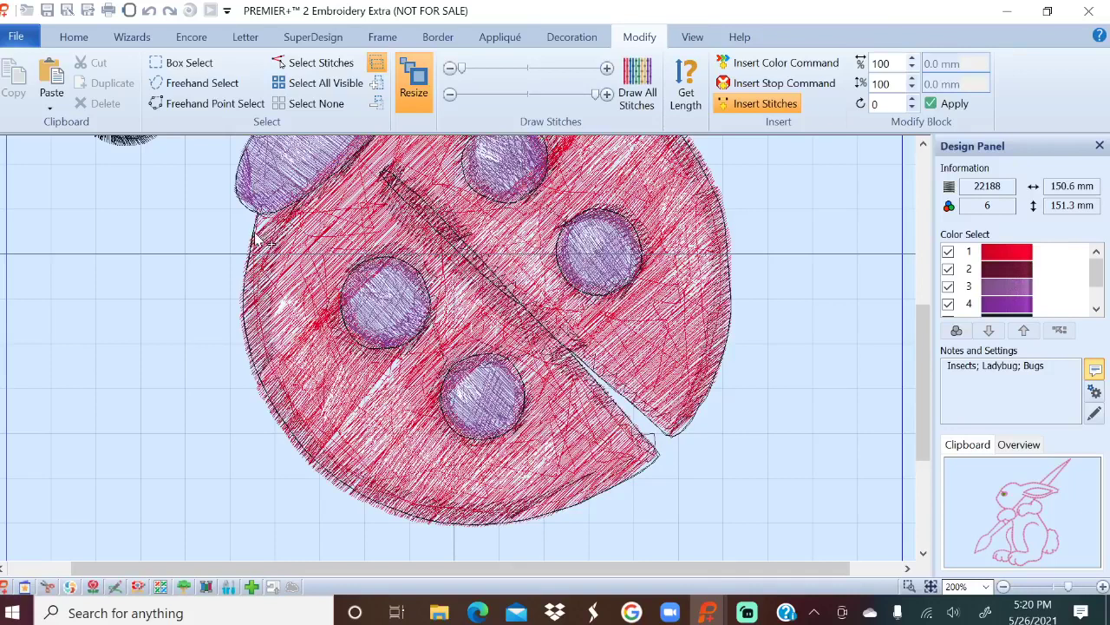
{"action": "left_click", "coordinate": [258, 234]}
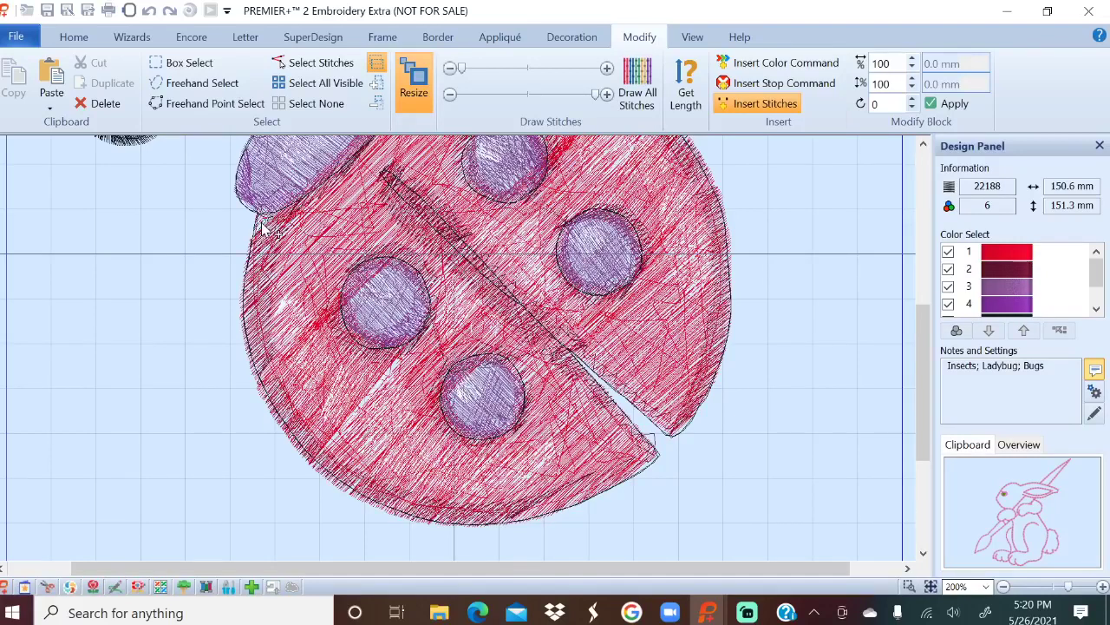
{"action": "left_click", "coordinate": [257, 238]}
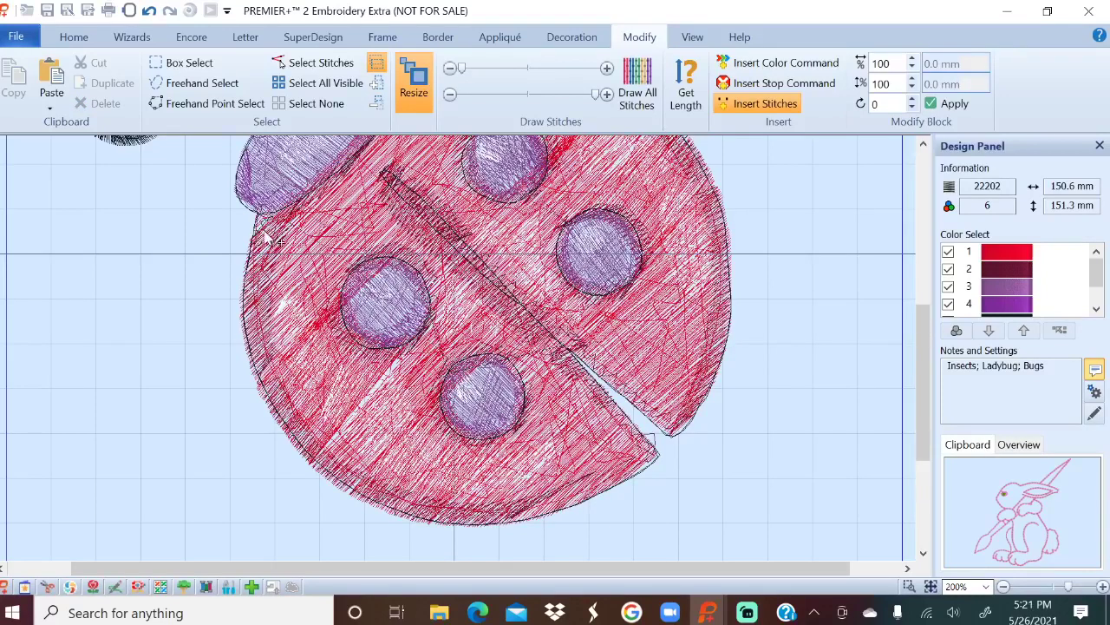
{"action": "left_click", "coordinate": [269, 236]}
{"action": "left_click", "coordinate": [268, 228]}
{"action": "left_click", "coordinate": [256, 236]}
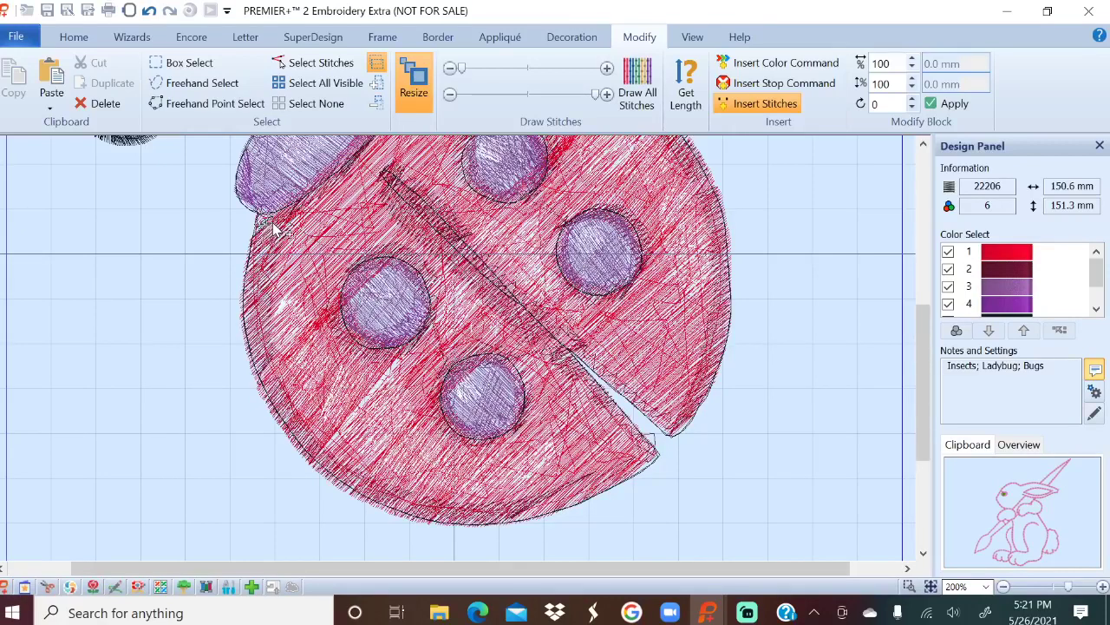
{"action": "key", "text": "Delete"}
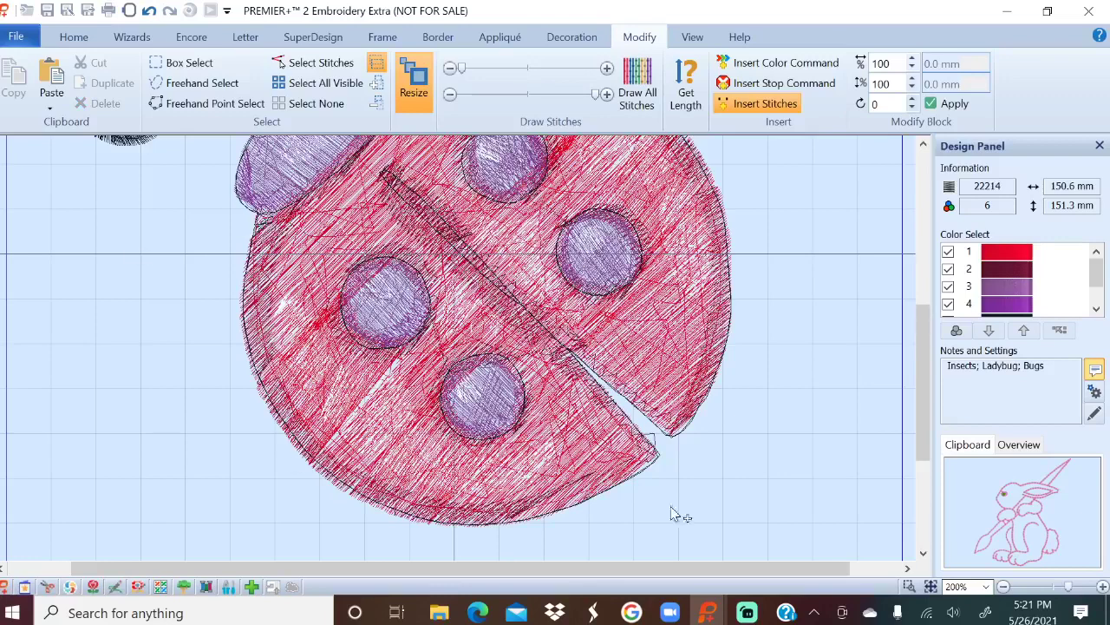
{"action": "left_click", "coordinate": [71, 36]}
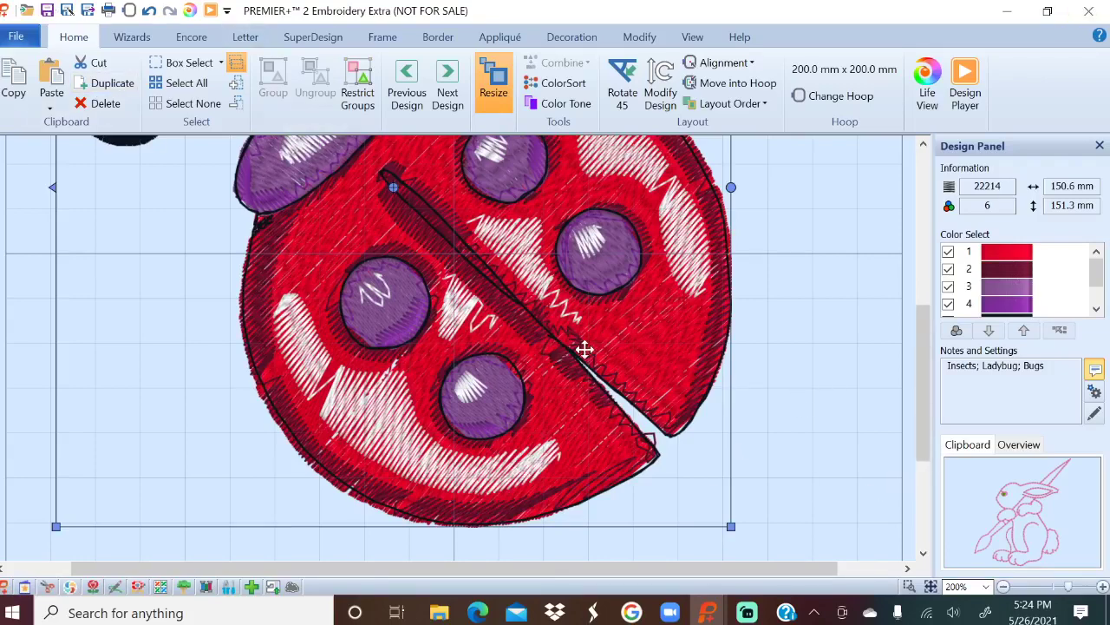
Delete the ladybug and switch to a rotated 360mm x 260mm Designer Imperial Hoop.
{"action": "key", "text": "Delete"}
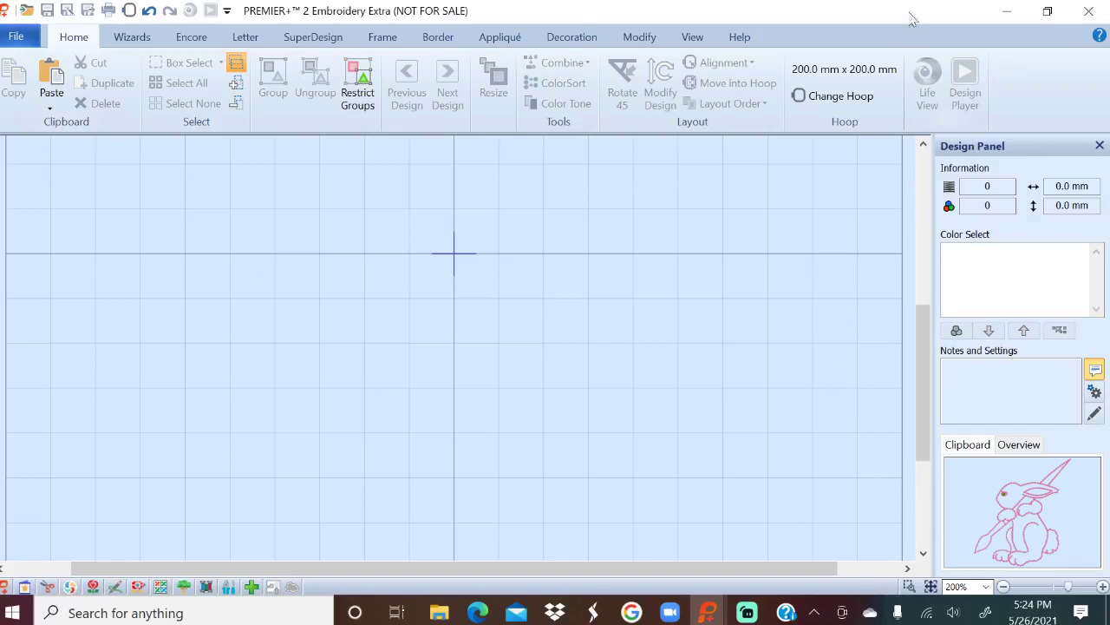
{"action": "left_click", "coordinate": [859, 97]}
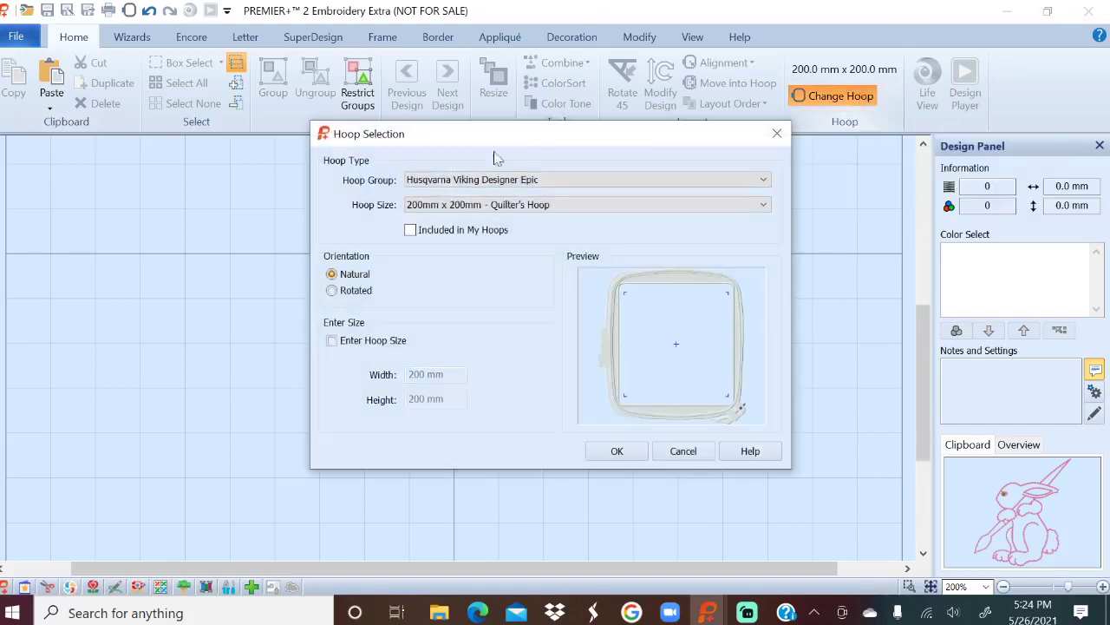
{"action": "left_click", "coordinate": [464, 205]}
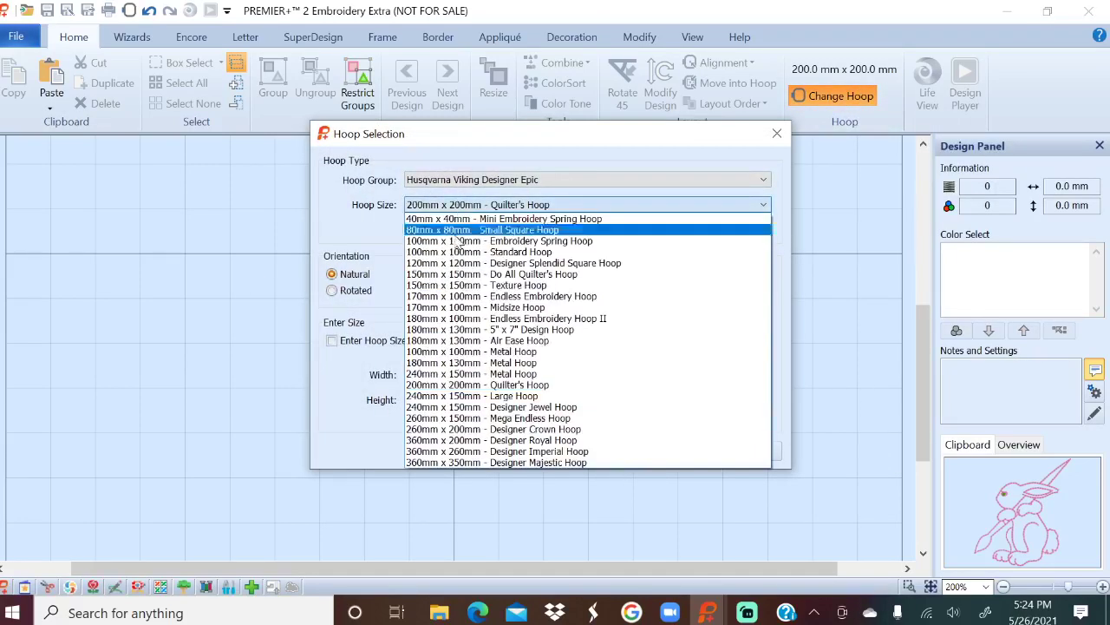
{"action": "left_click", "coordinate": [475, 452]}
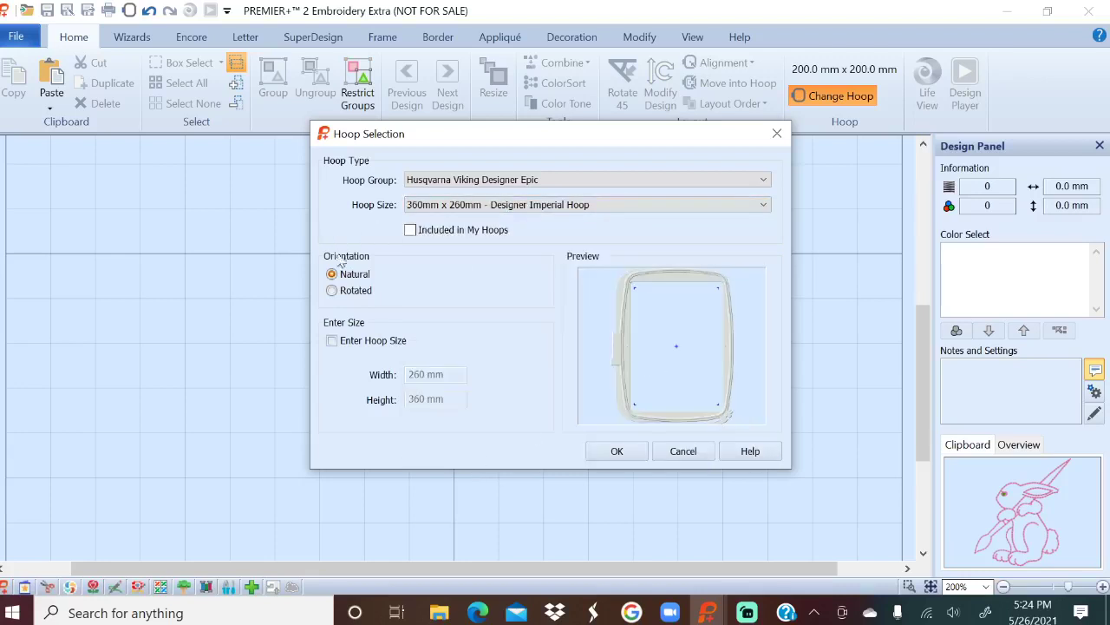
{"action": "left_click", "coordinate": [359, 295]}
{"action": "left_click", "coordinate": [624, 456]}
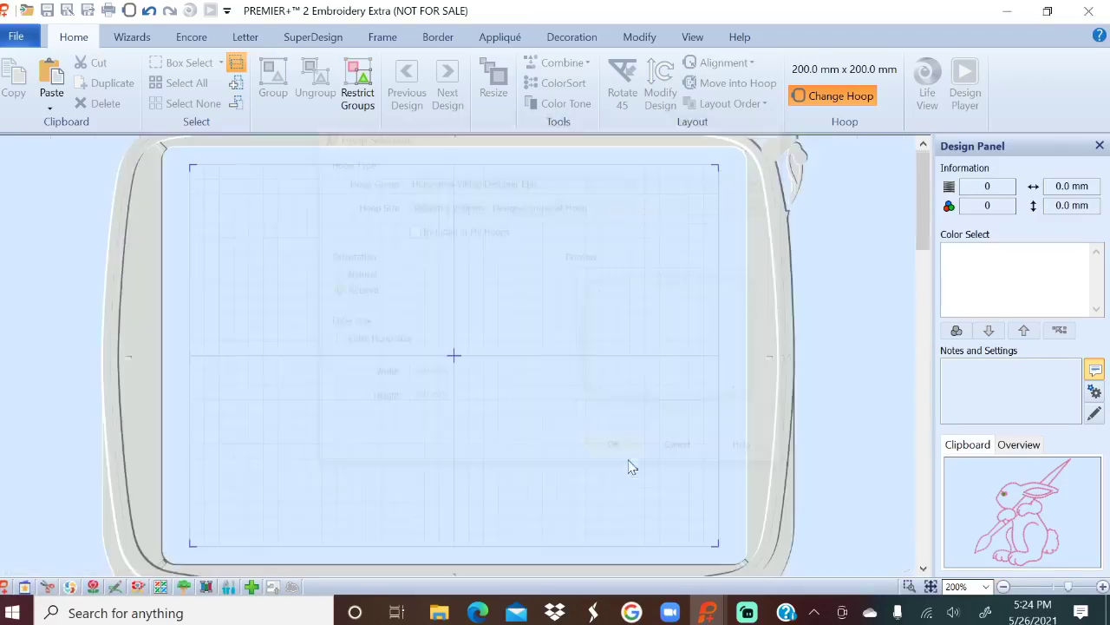
Set the lettering font to Calligraph 15-50mm at a 20 mm size.
{"action": "left_click", "coordinate": [247, 39]}
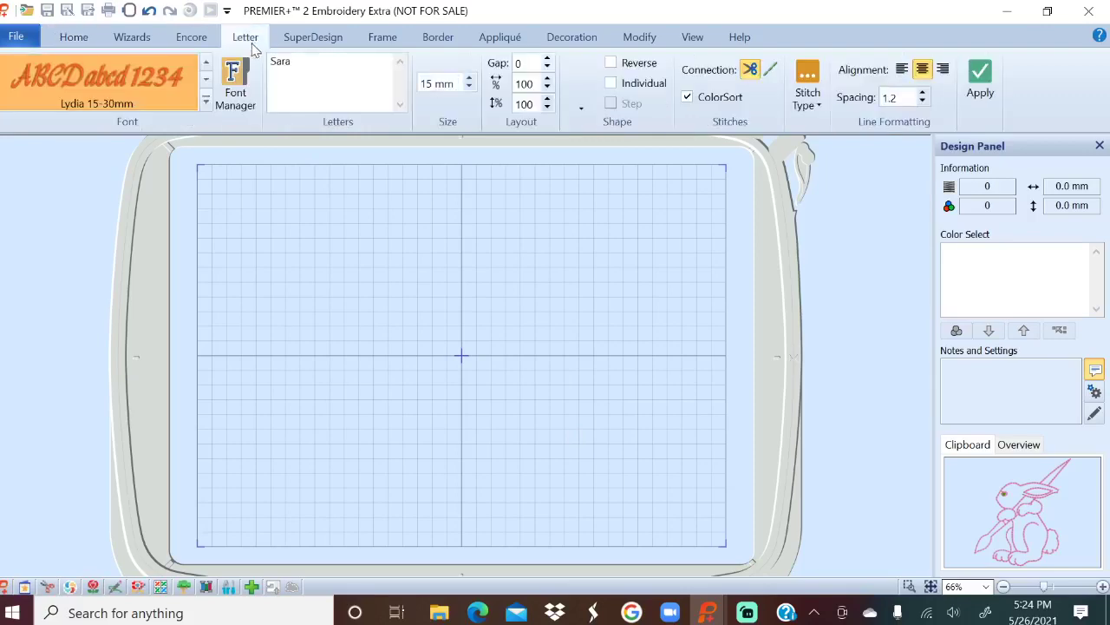
{"action": "left_click", "coordinate": [205, 79]}
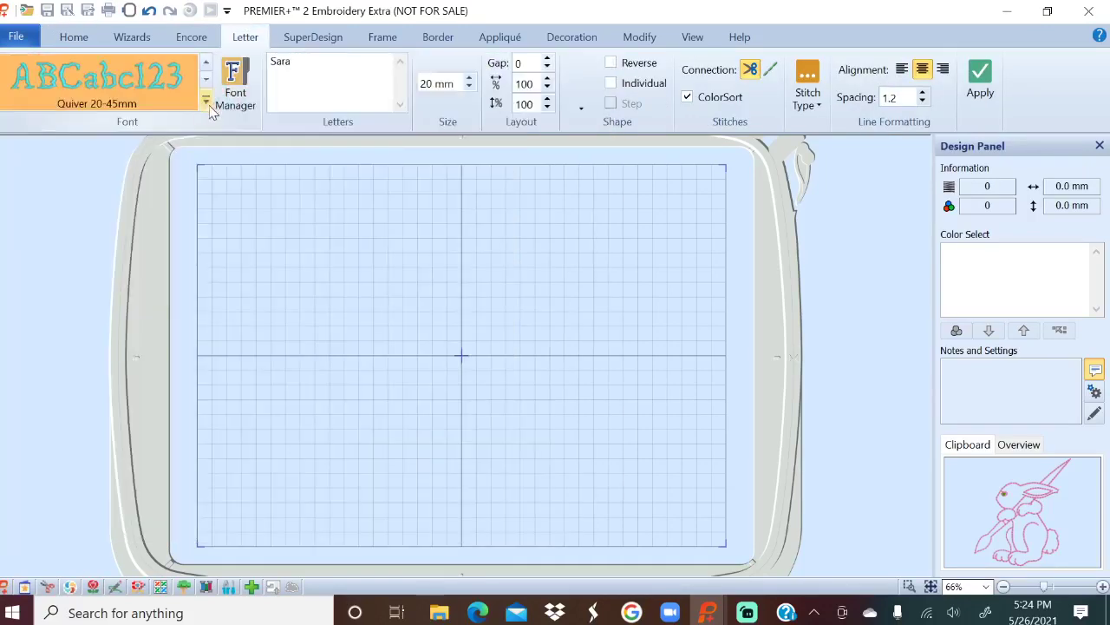
{"action": "left_click", "coordinate": [207, 103]}
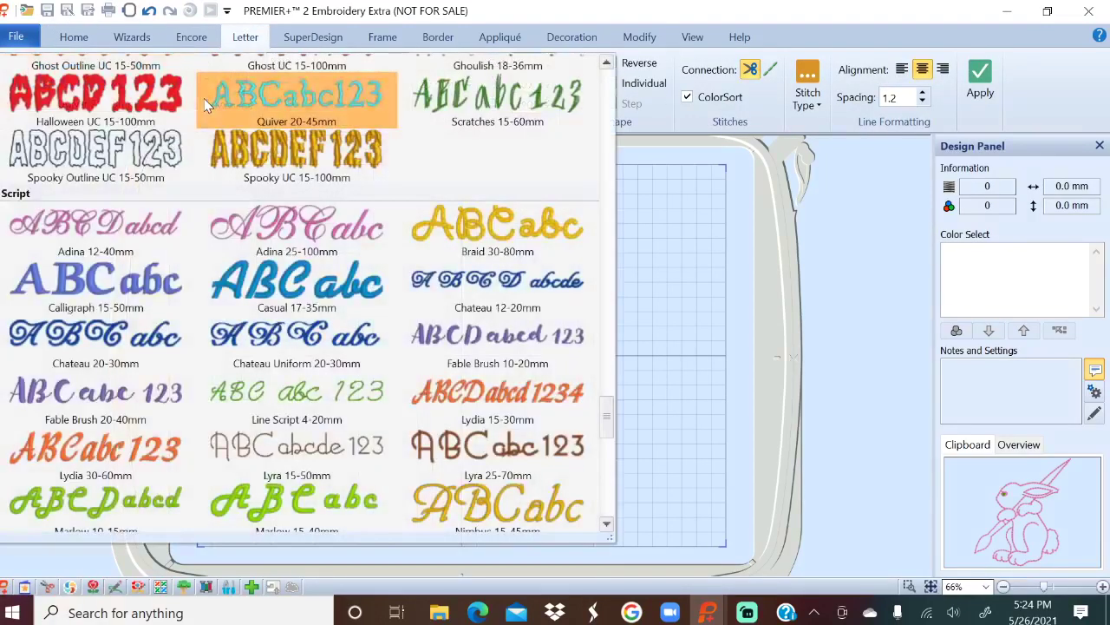
{"action": "left_click", "coordinate": [128, 289]}
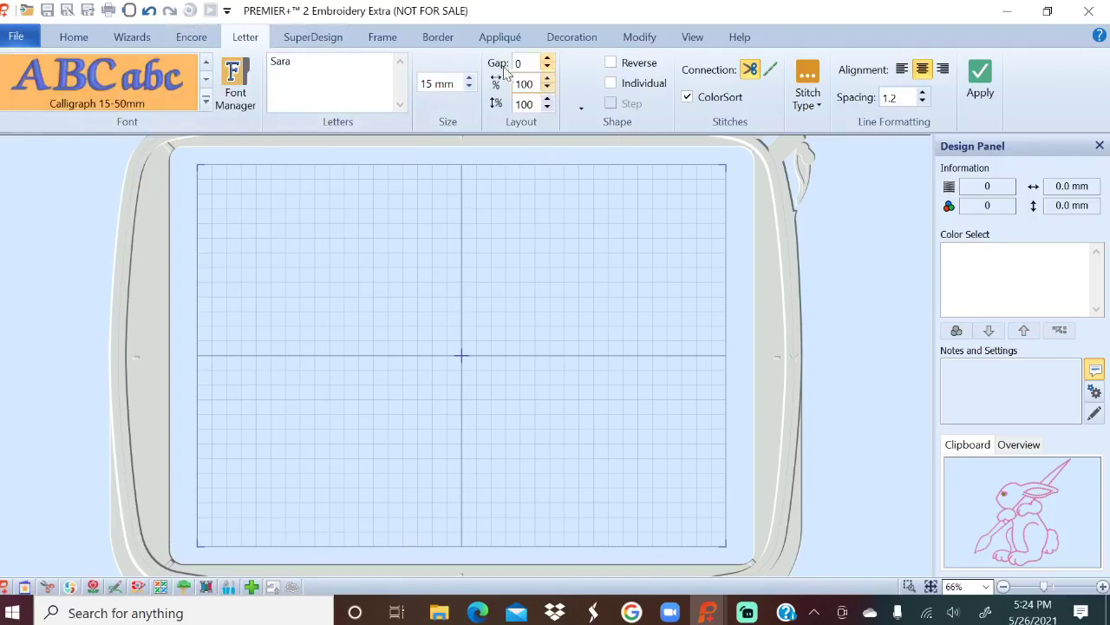
{"action": "left_click", "coordinate": [440, 90]}
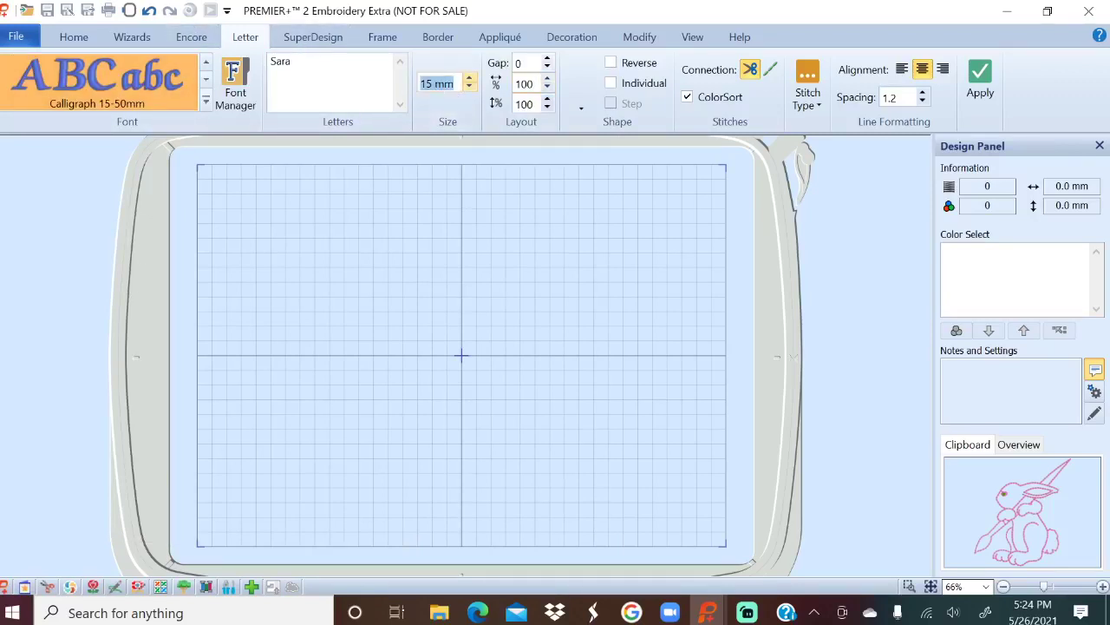
{"action": "type", "text": "20"}
{"action": "key", "text": "Tab"}
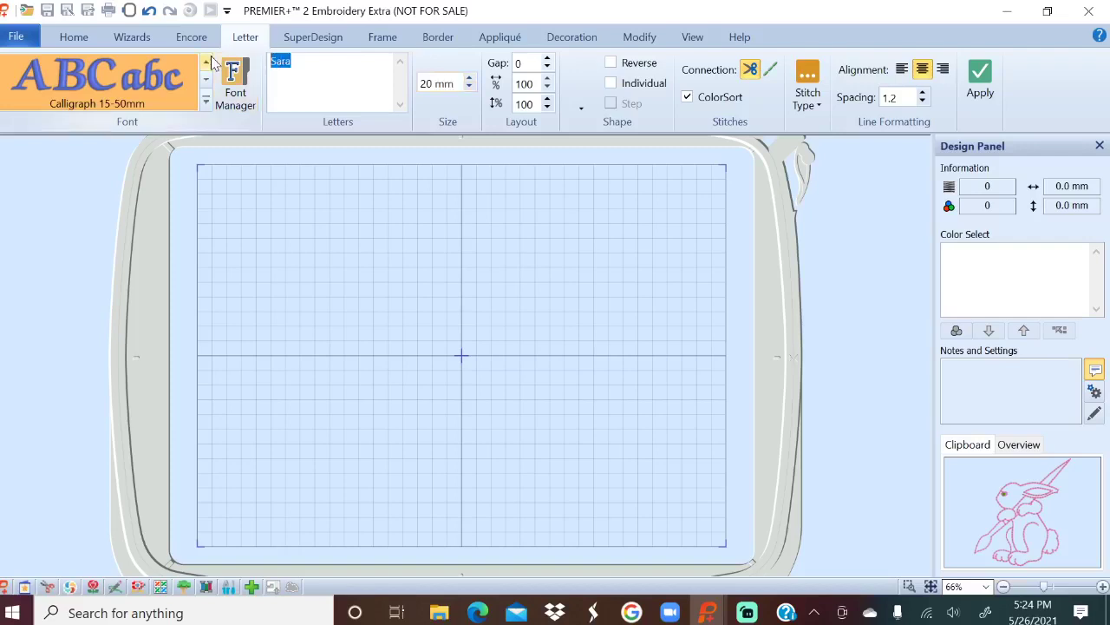
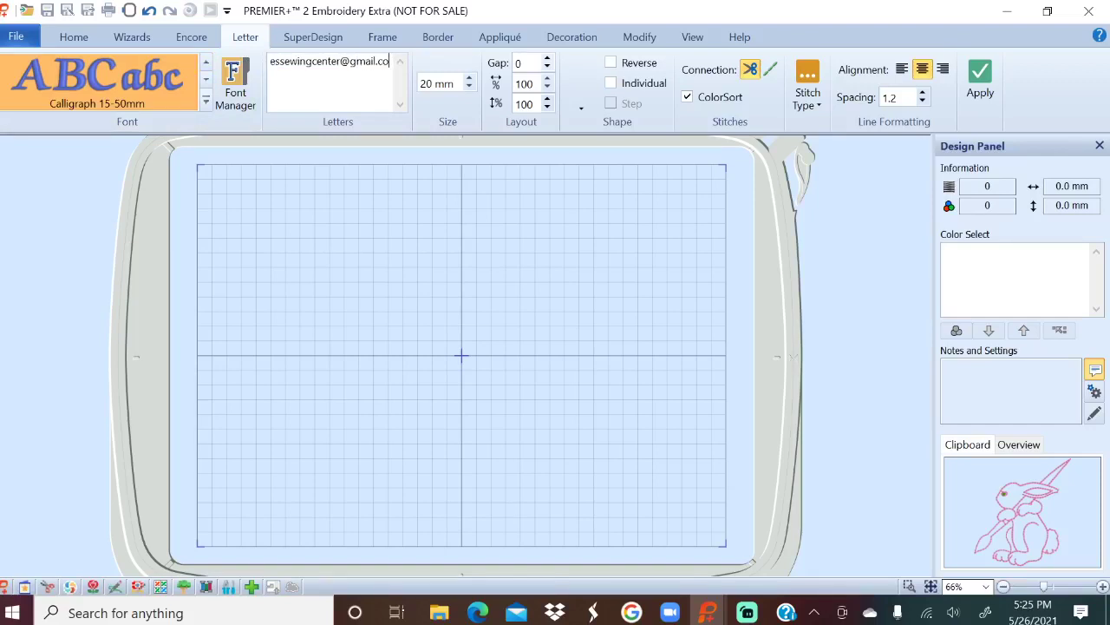
Enter the e-mail address as lettering, apply it and move it toward the hoop's top.
{"action": "left_click", "coordinate": [980, 82]}
{"action": "left_click_drag", "start_coordinate": [602, 364], "coordinate": [614, 272]}
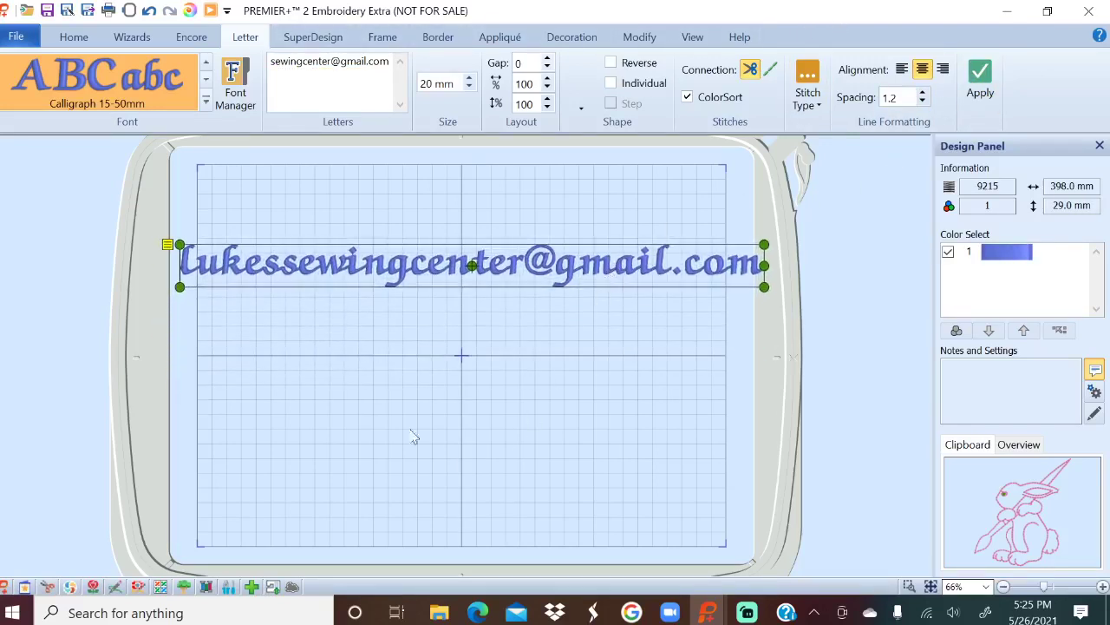
{"action": "left_click", "coordinate": [521, 354]}
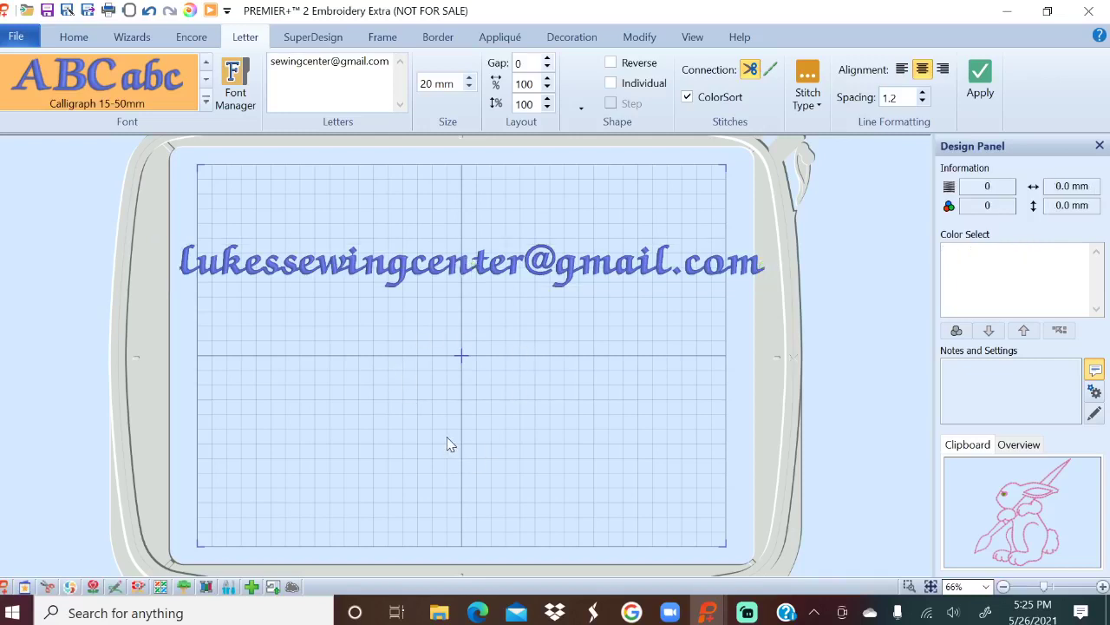